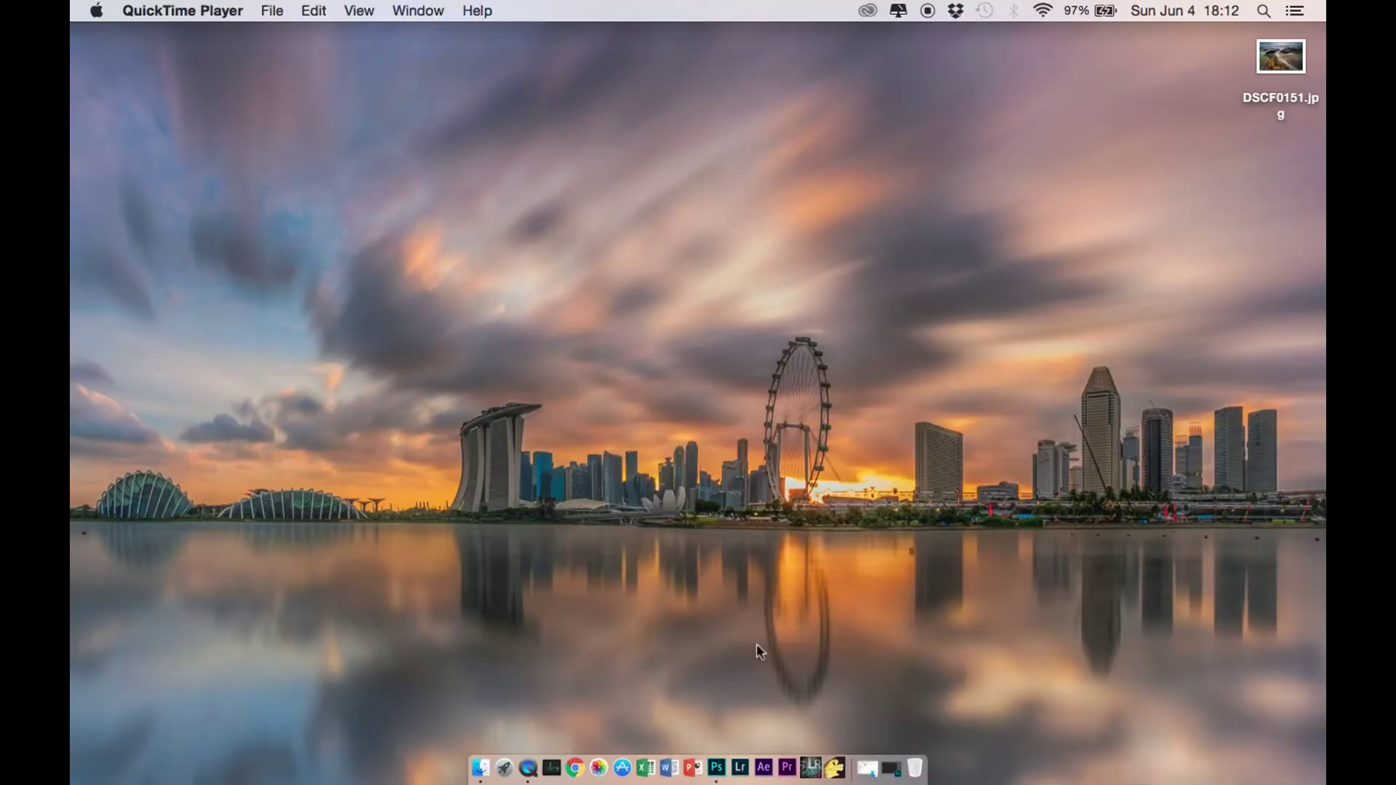
- Launch Photoshop and switch to the Motion workspace with its Timeline panel
left_click(710, 762)
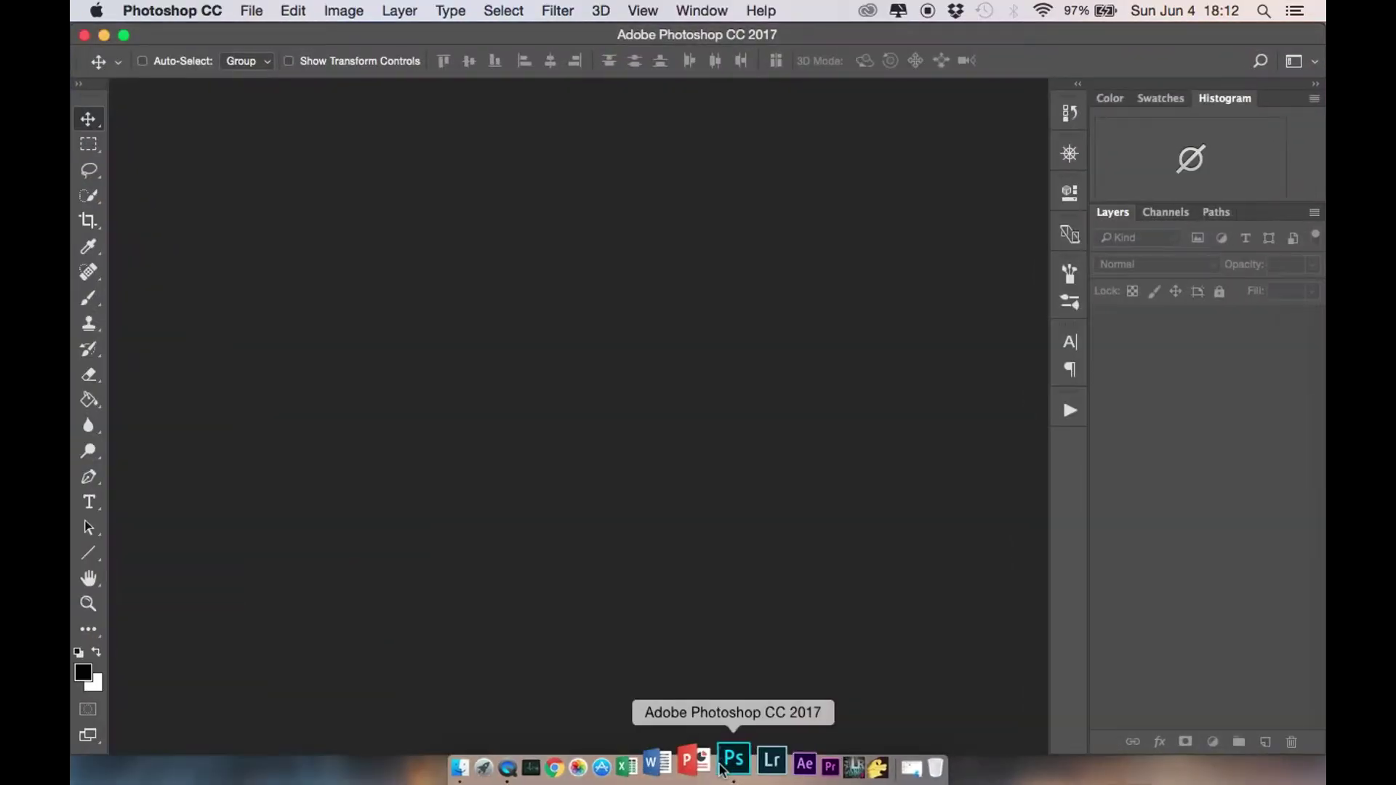
left_click(713, 13)
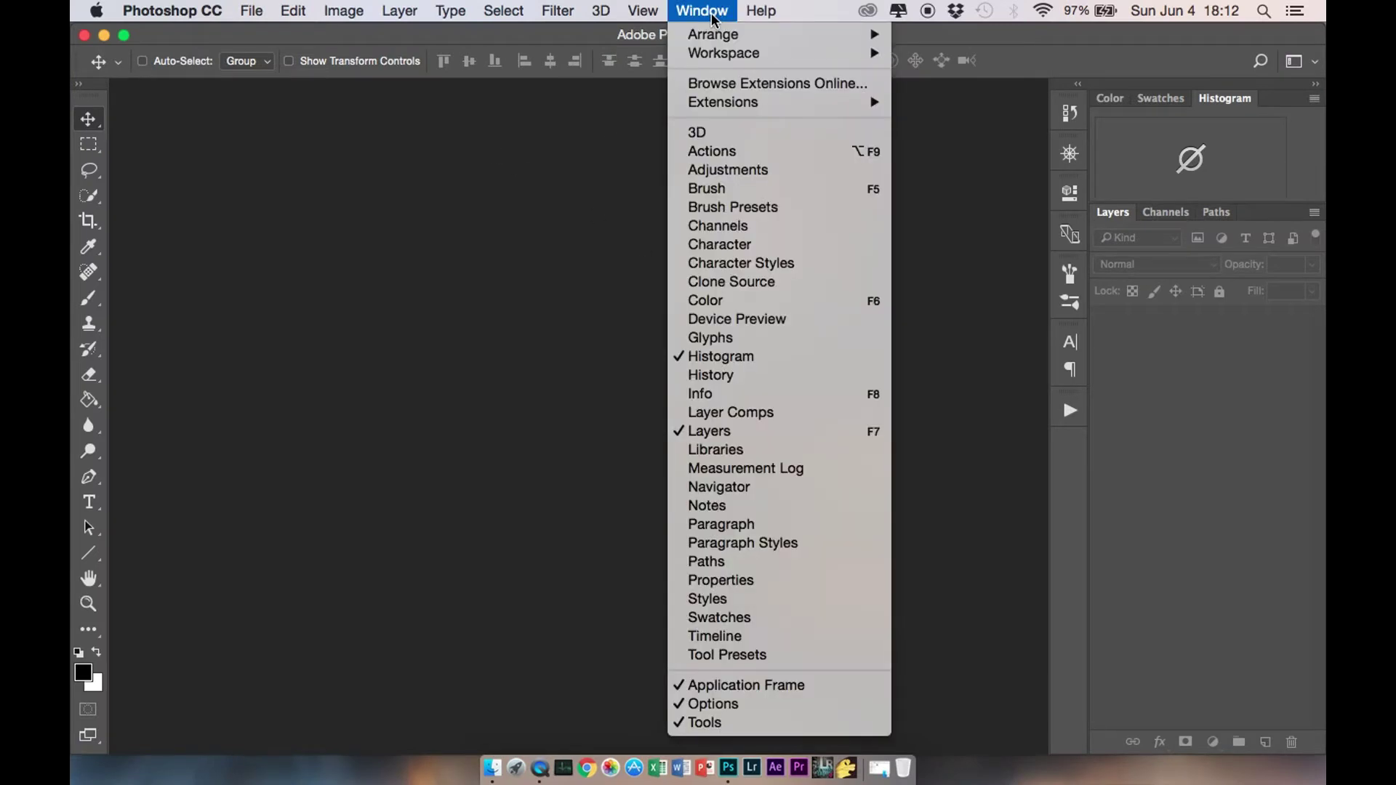
mouse_move(722, 52)
left_click(960, 110)
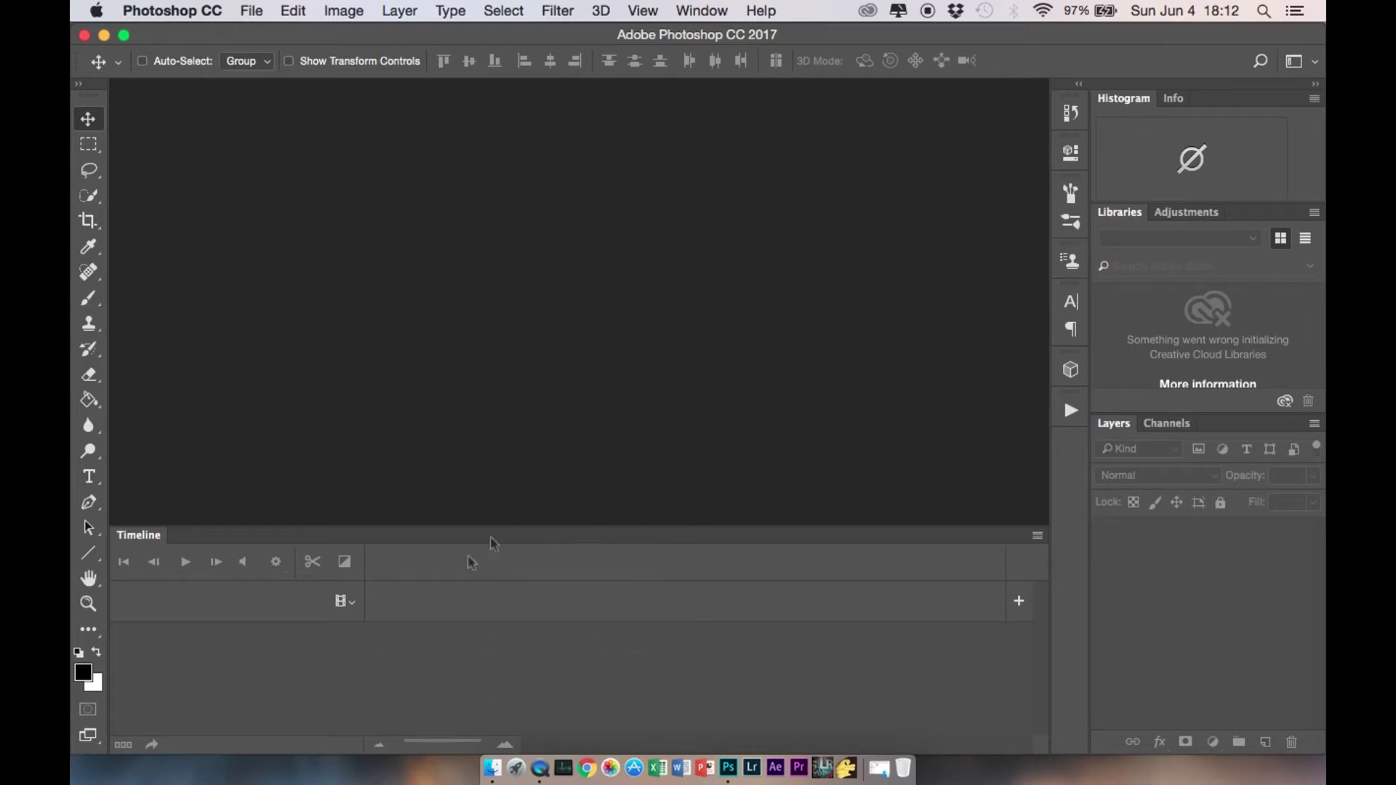
- Check the Window menu's panel list without changes, then bring Finder forward
left_click(707, 11)
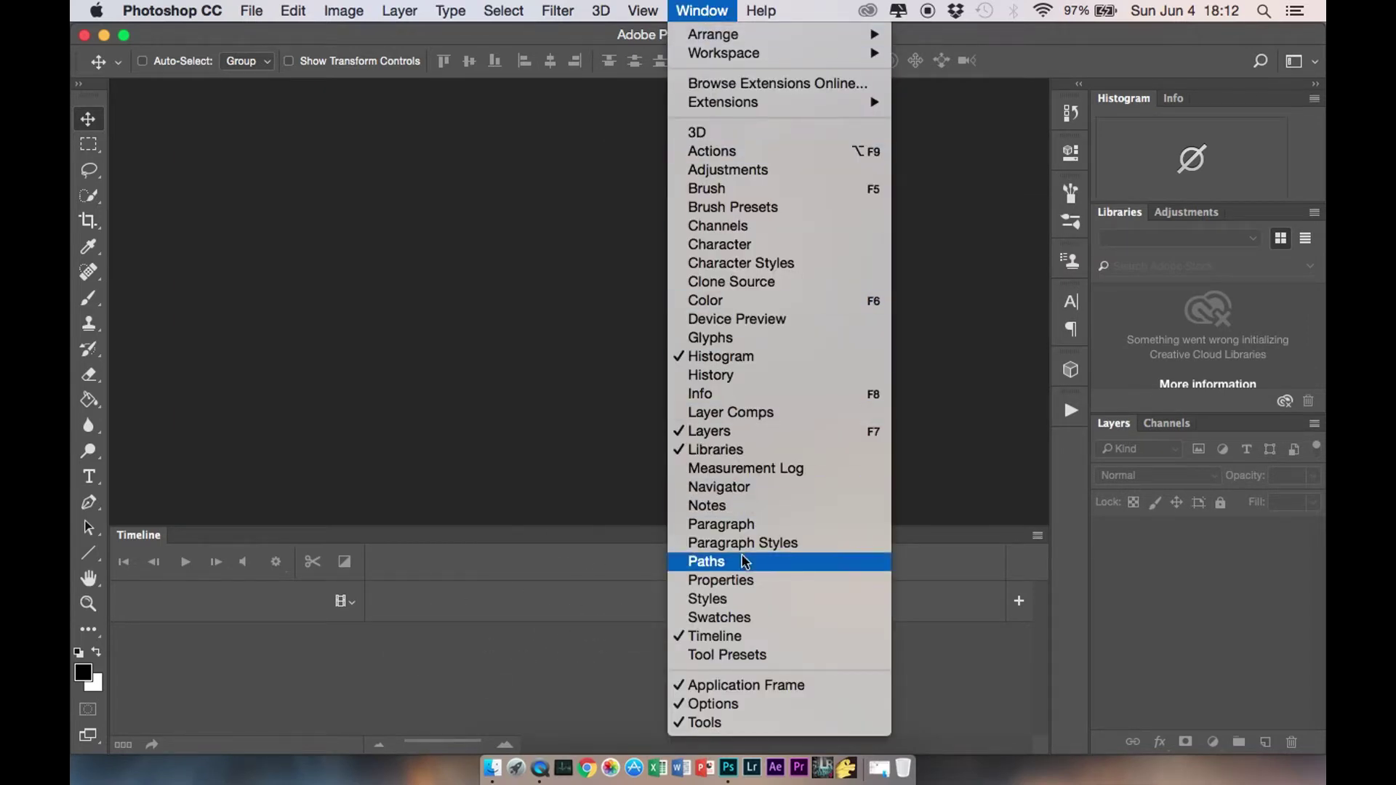
left_click(541, 449)
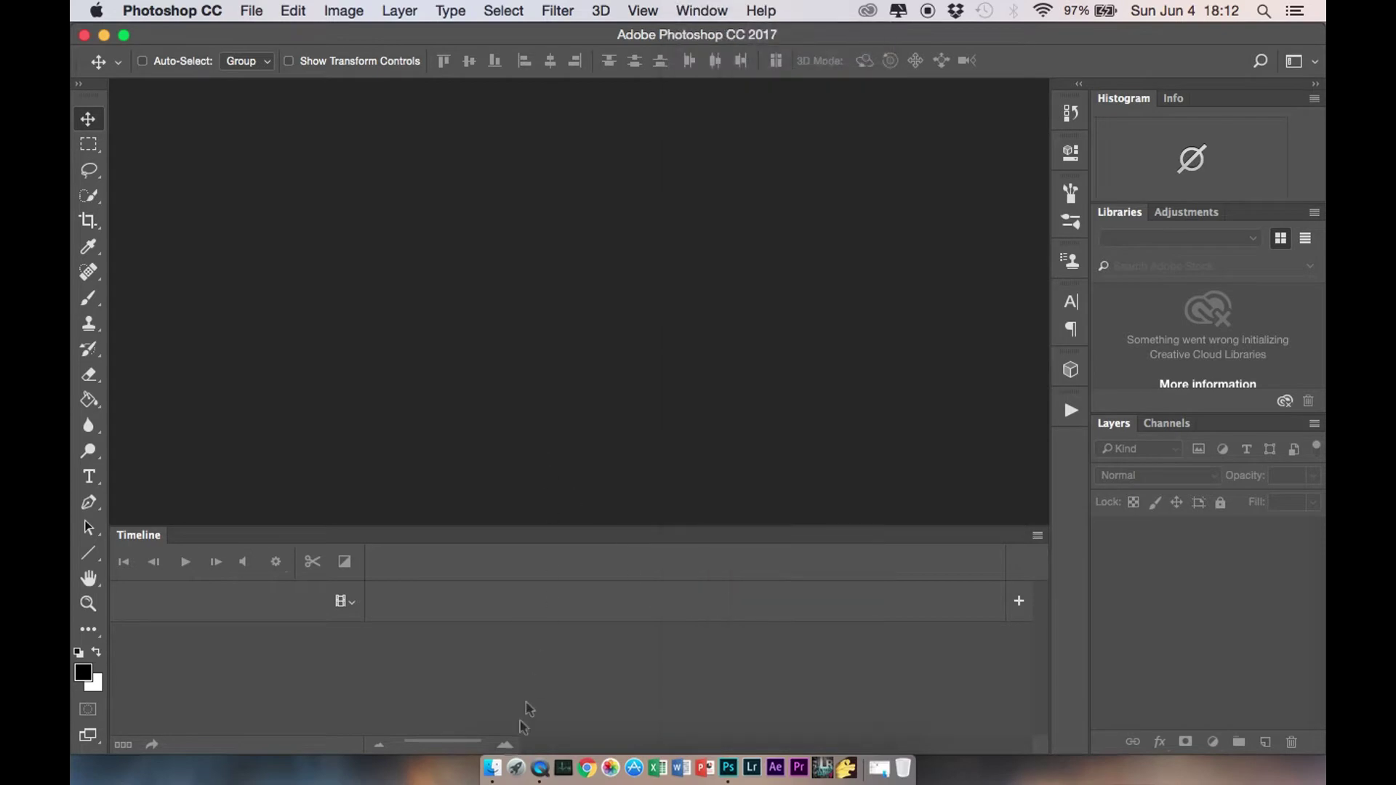
left_click(492, 765)
- Quick Look DSCF0151.jpg in Finder, then drag it into Photoshop as a new document
left_click(599, 264)
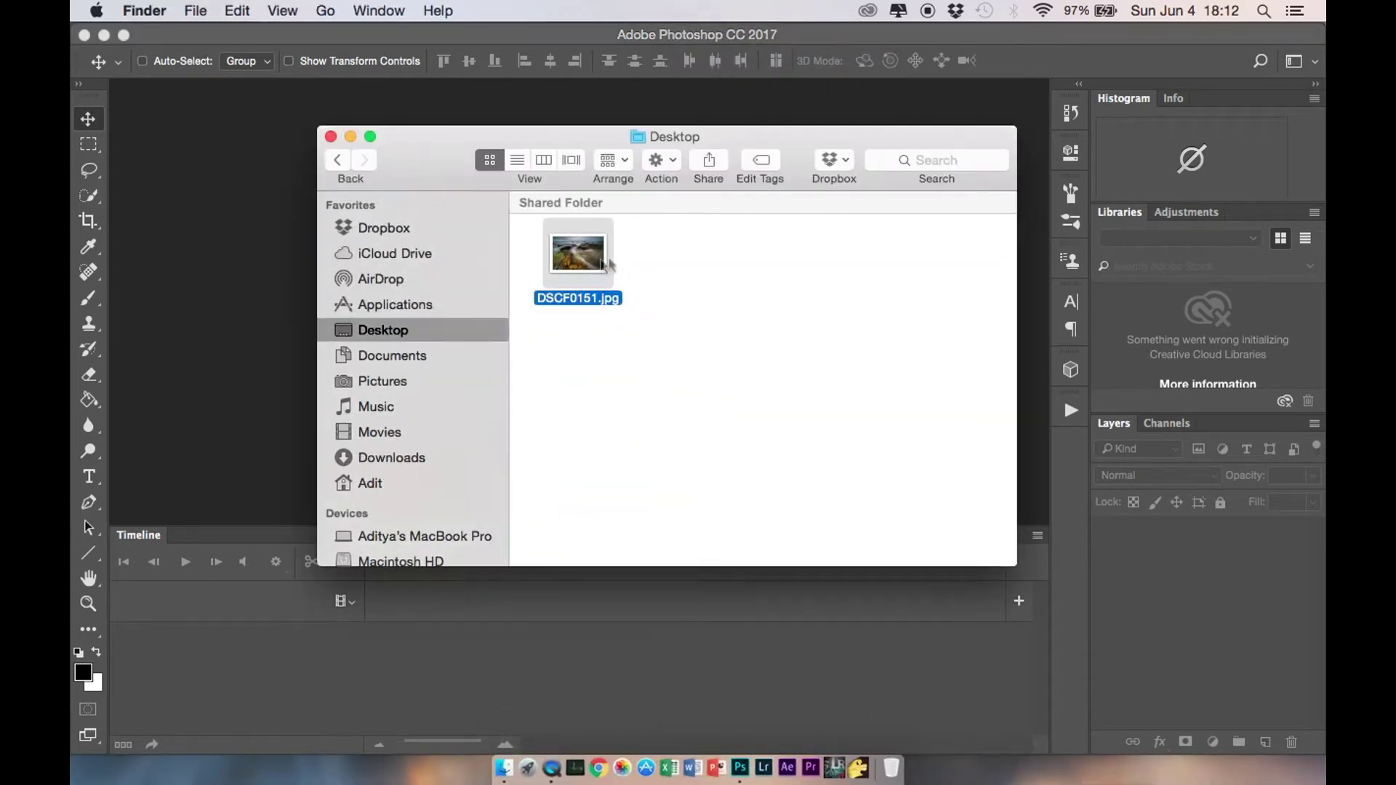
key("space")
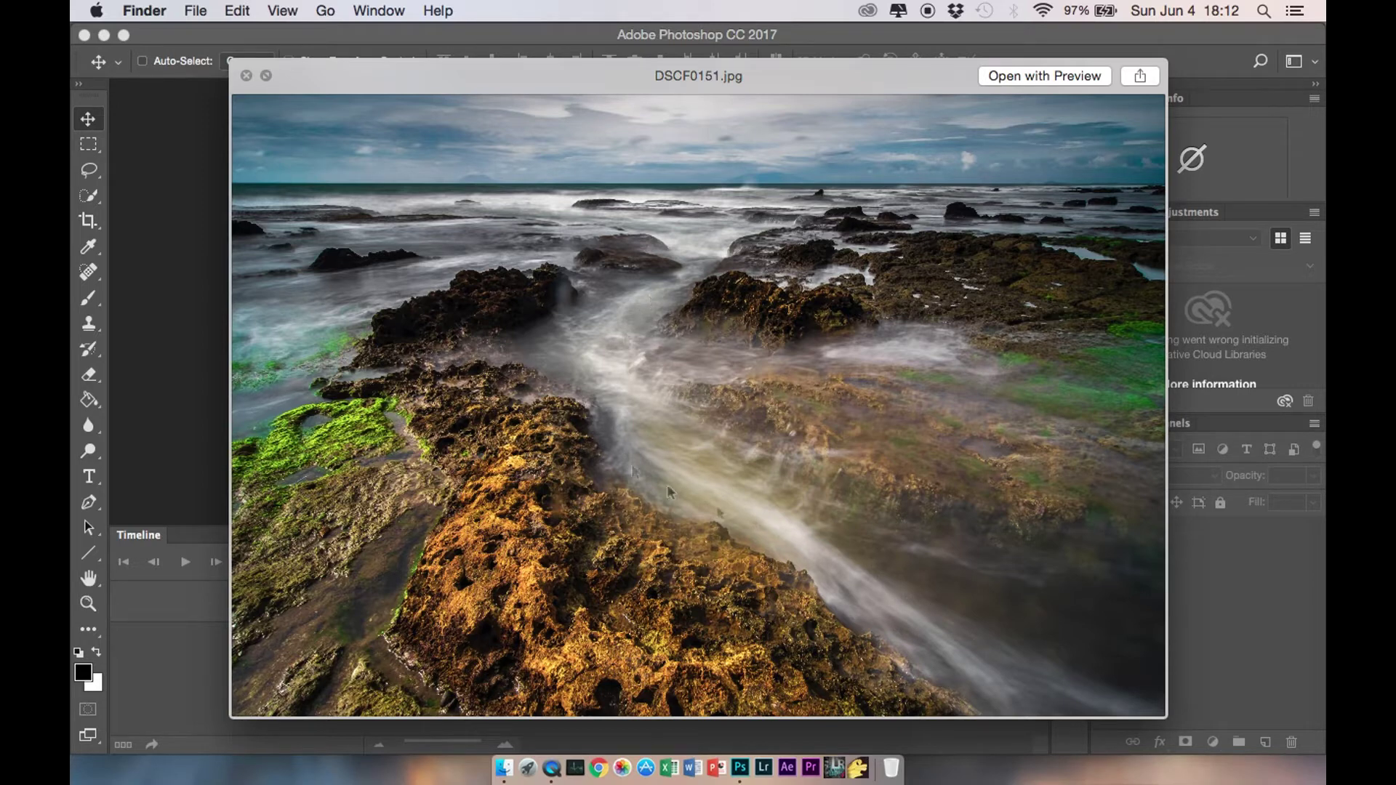
key("space")
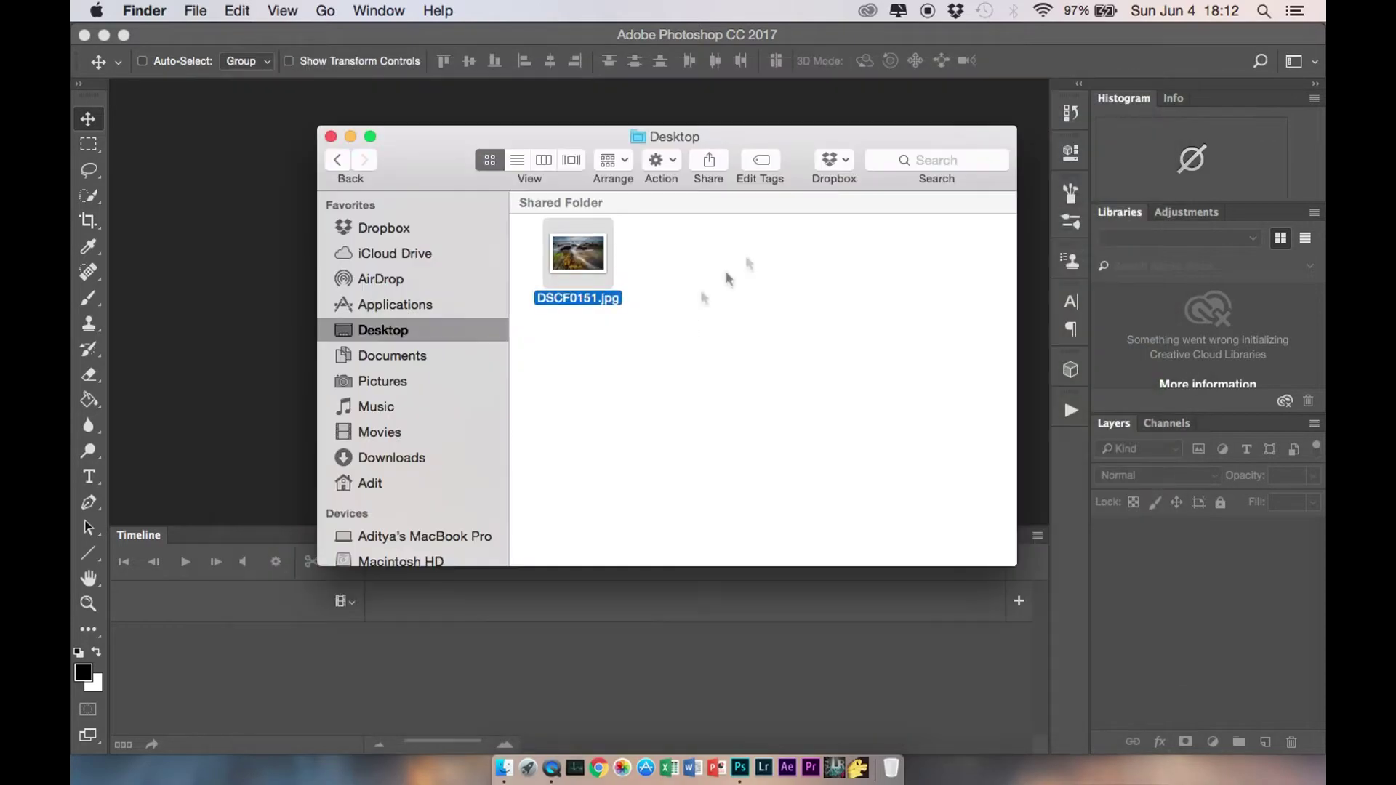
left_click_drag(593, 256, 215, 230)
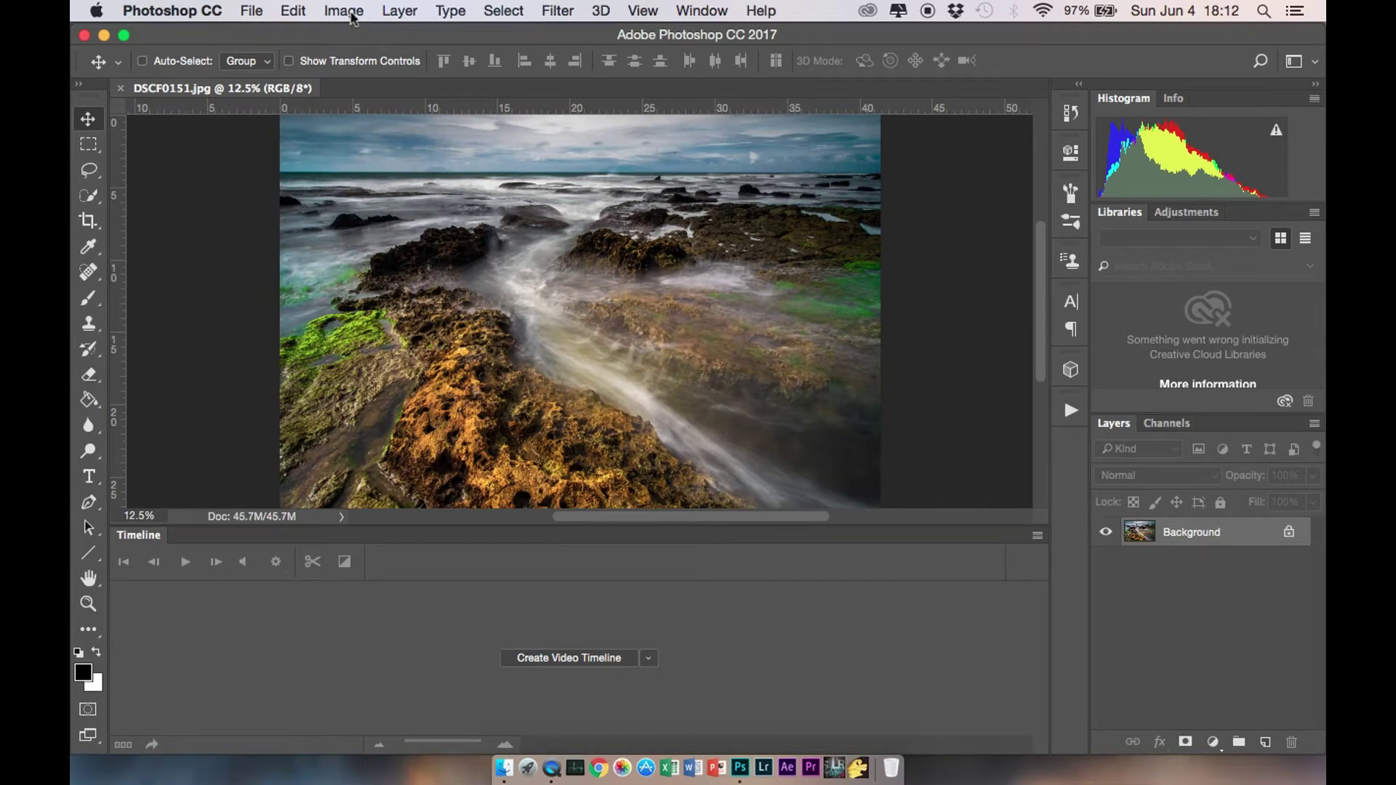
- Resize the photo to 1080 px wide via Image Size and view it at 50%
left_click(344, 11)
left_click(360, 162)
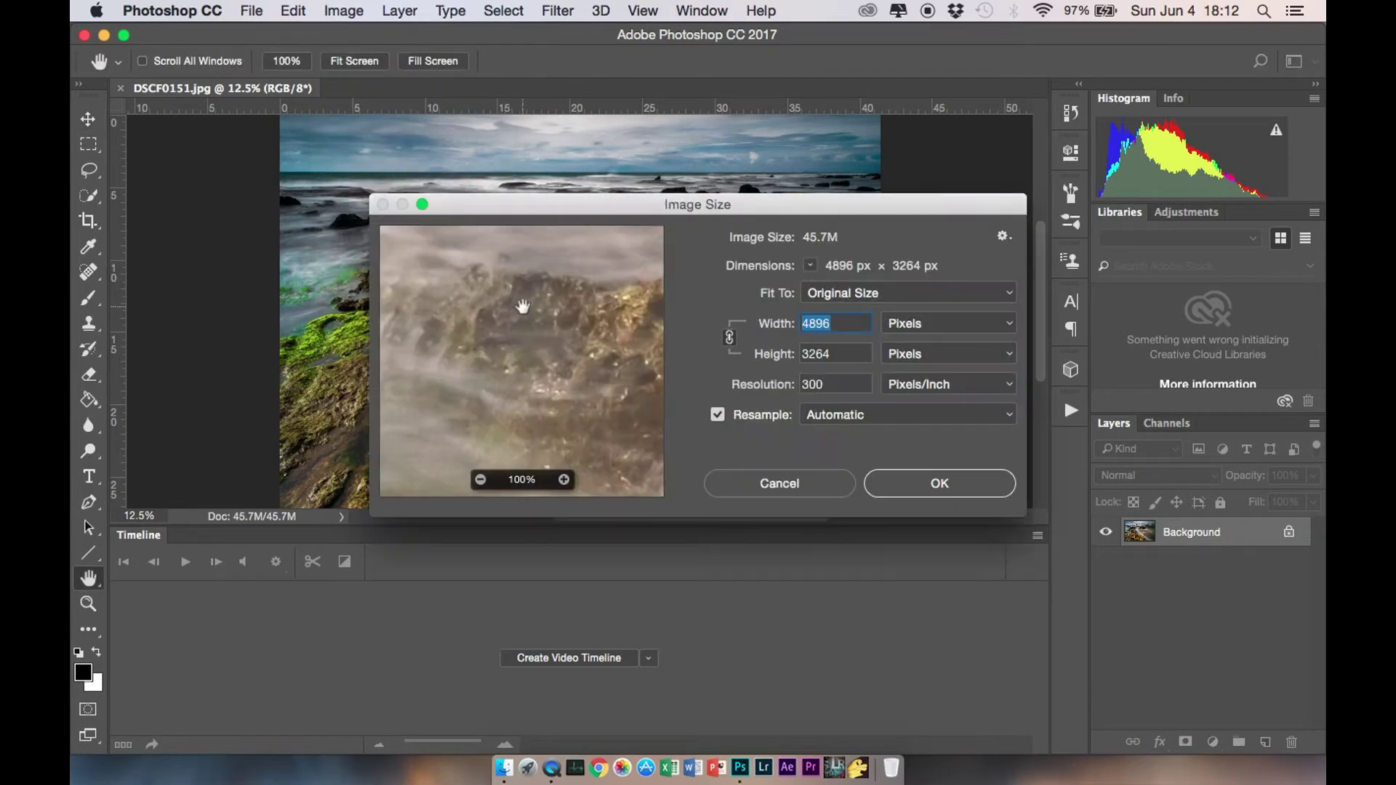
type("10")
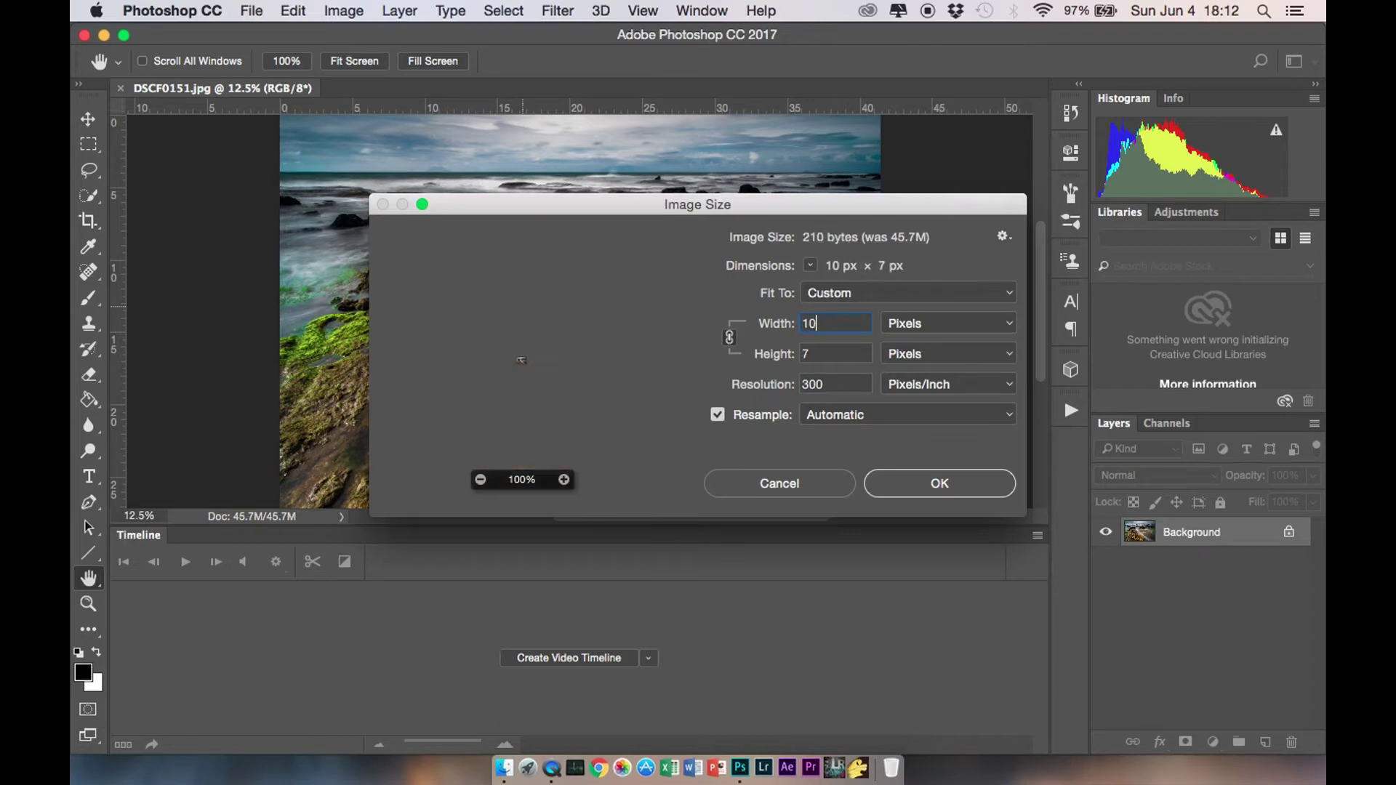
type("80")
key("Return")
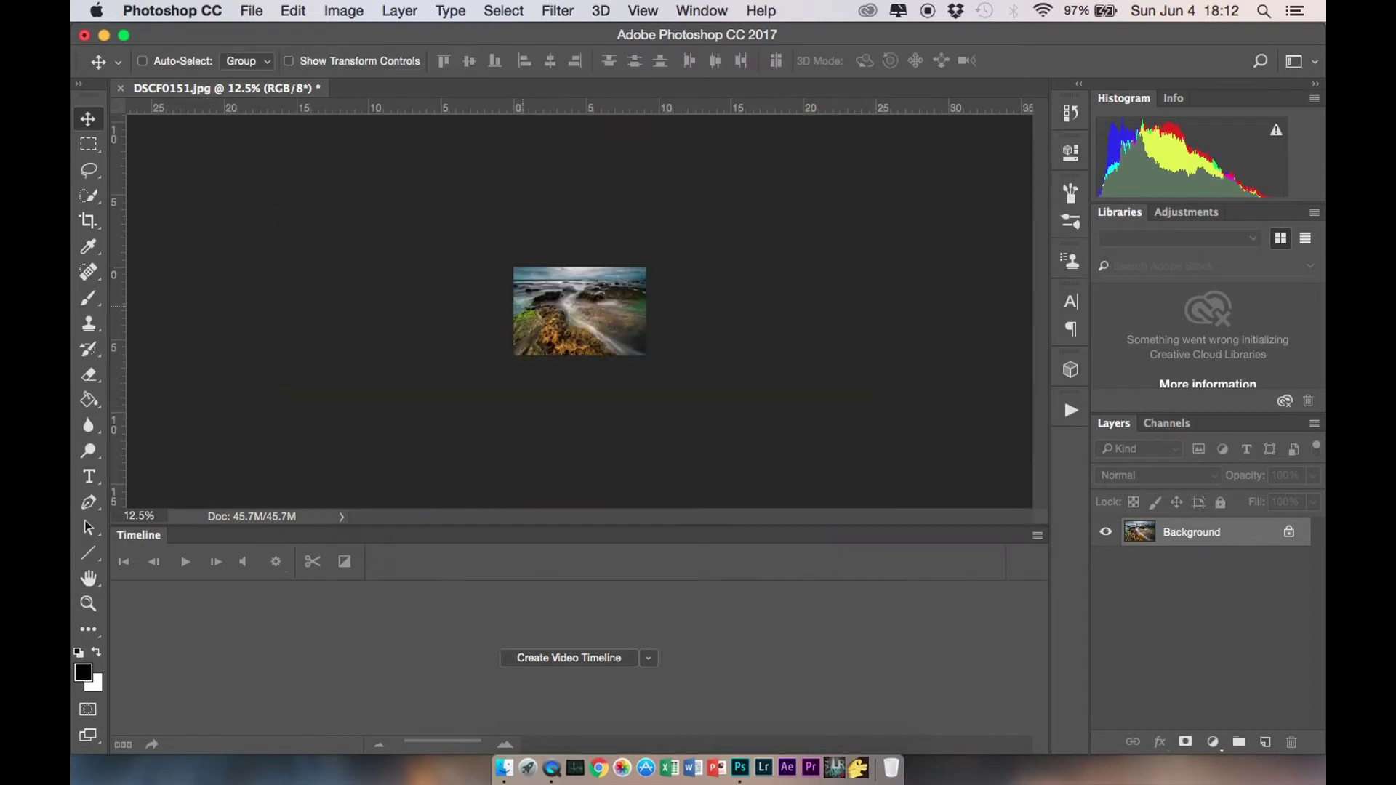
key("super+0")
key("super+minus")
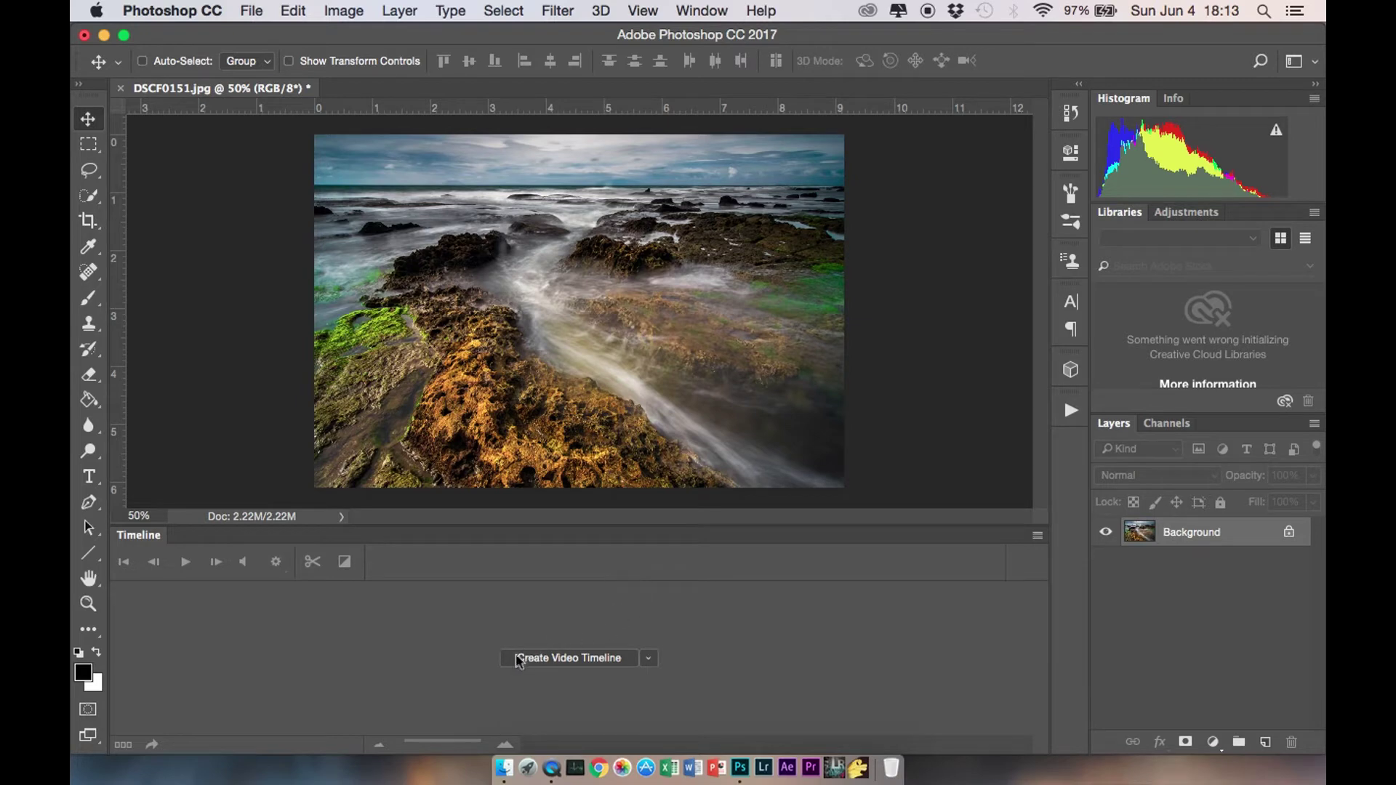
- Create a video timeline and stretch the Layer 0 clip to 06:00f
left_click(645, 659)
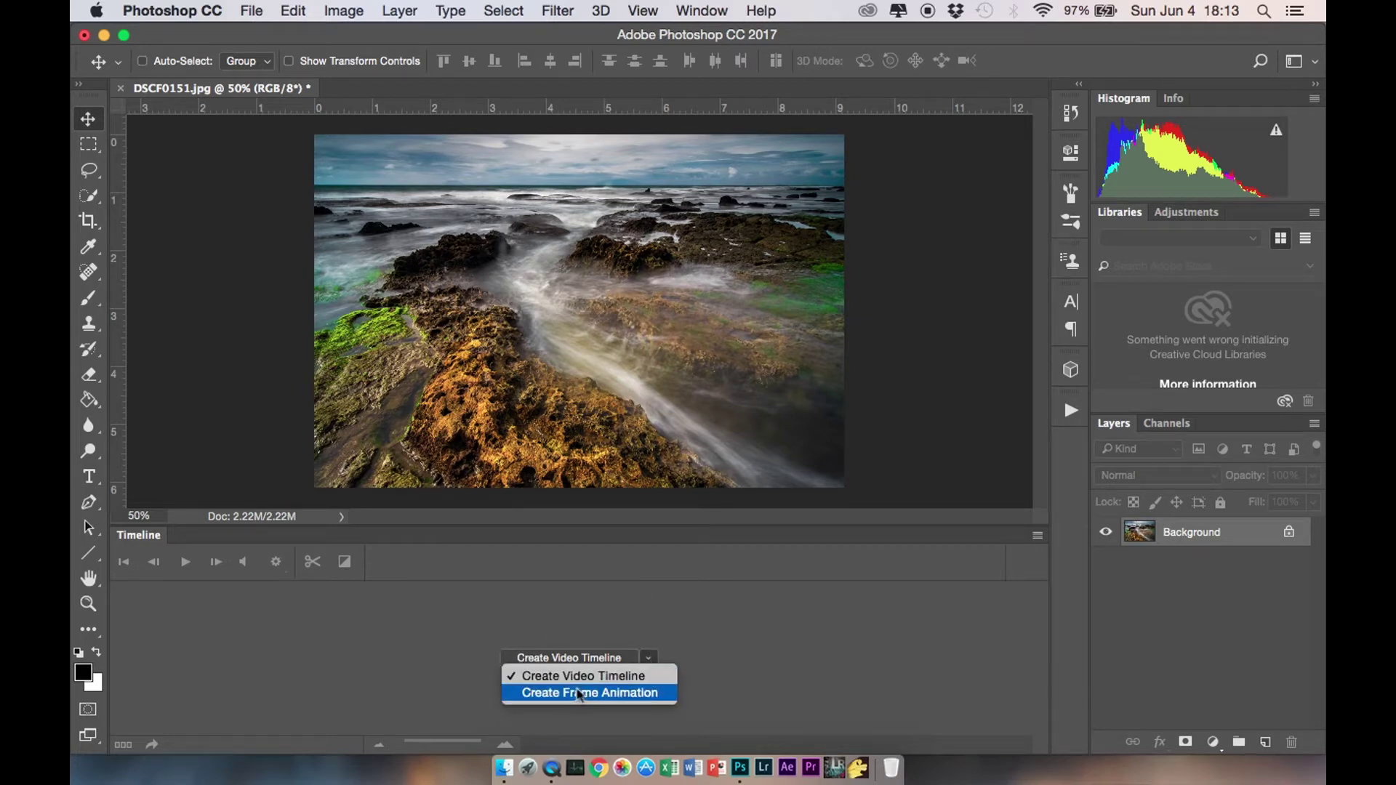
left_click(640, 624)
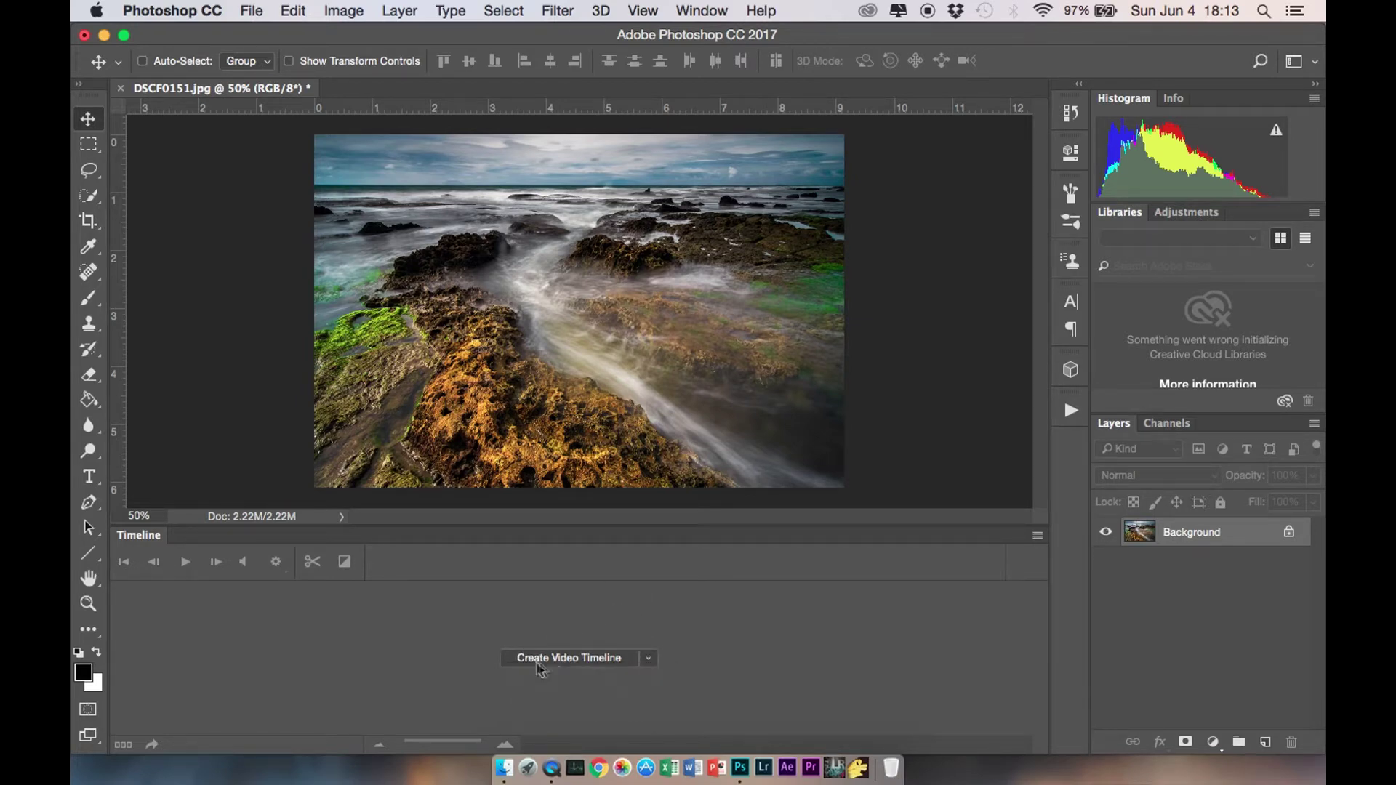
left_click(592, 663)
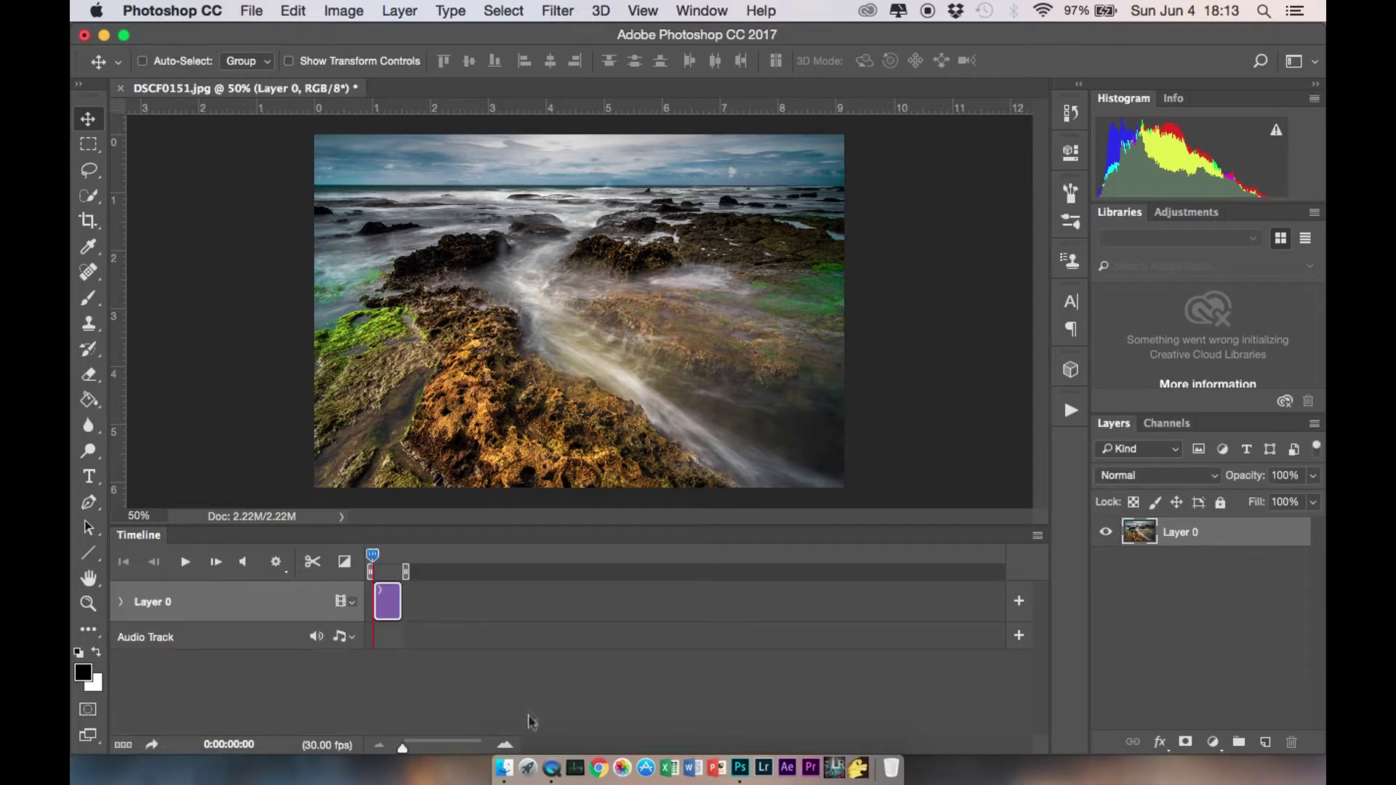
left_click(507, 746)
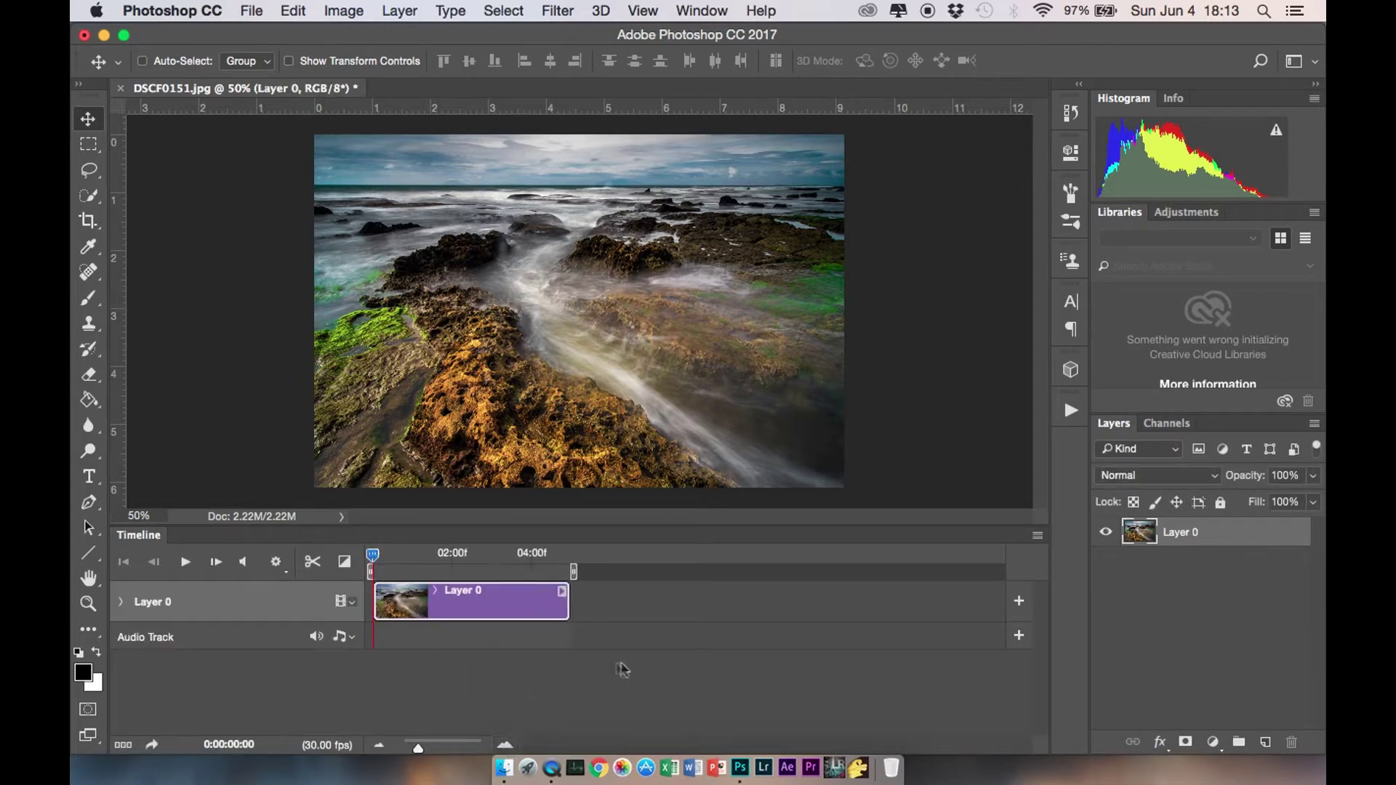
left_click(509, 743)
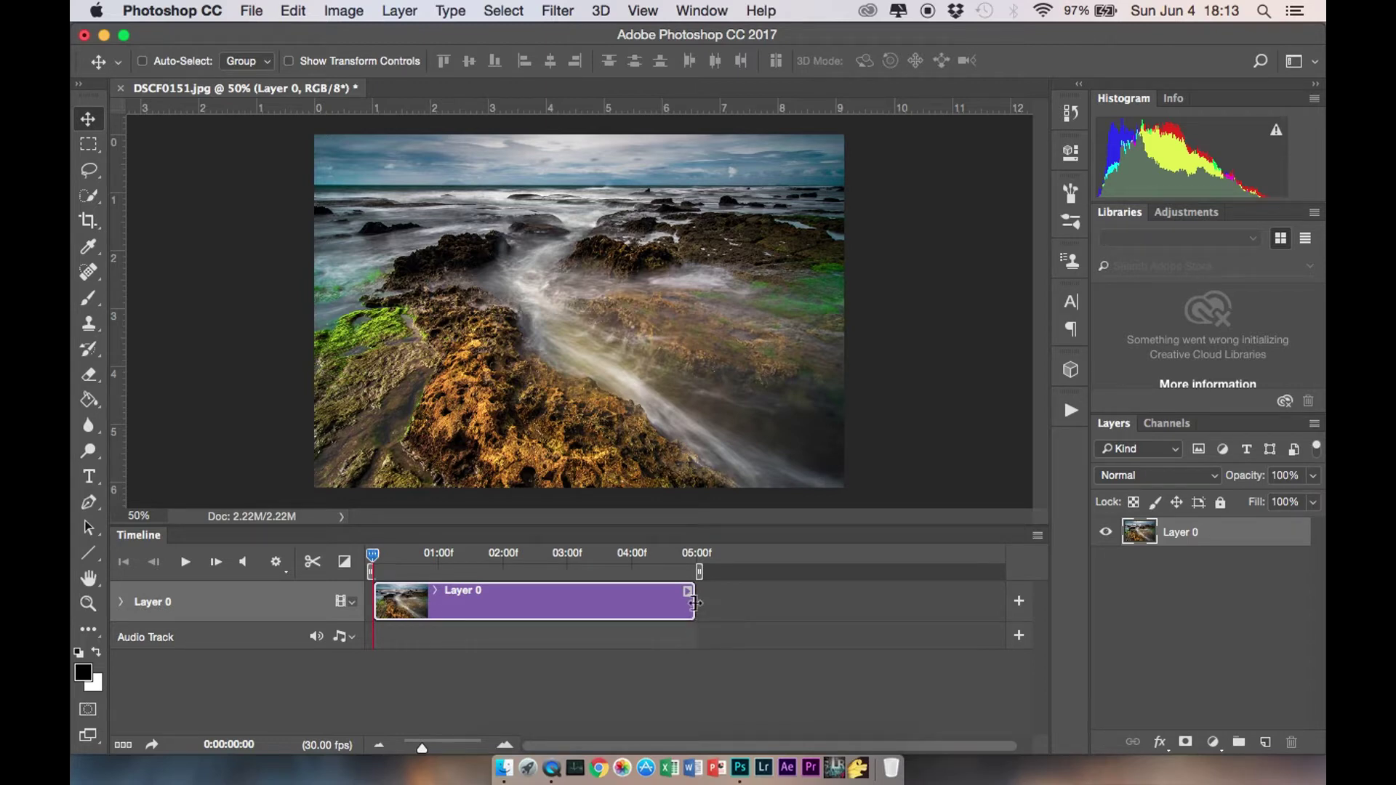
left_click_drag(695, 603, 749, 598)
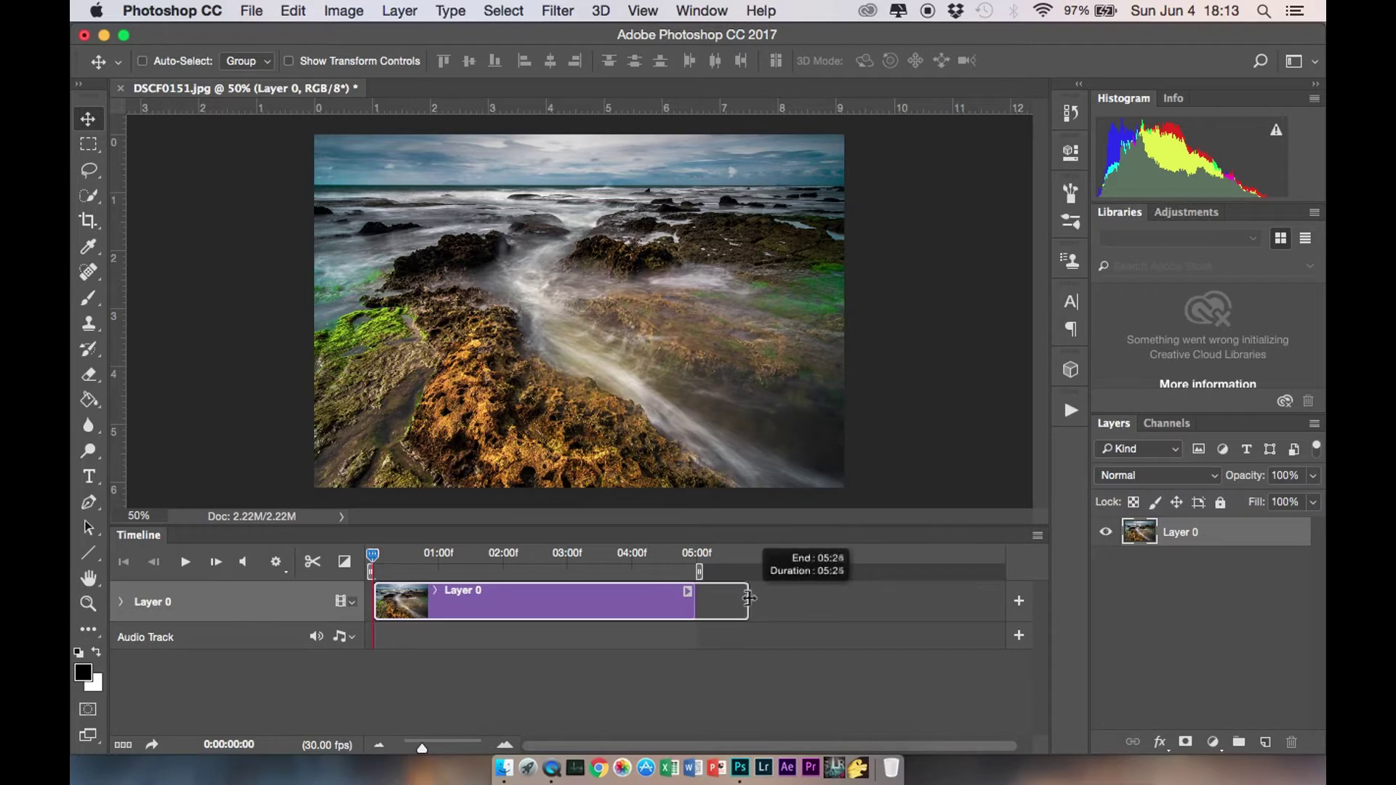
left_click_drag(749, 598, 759, 597)
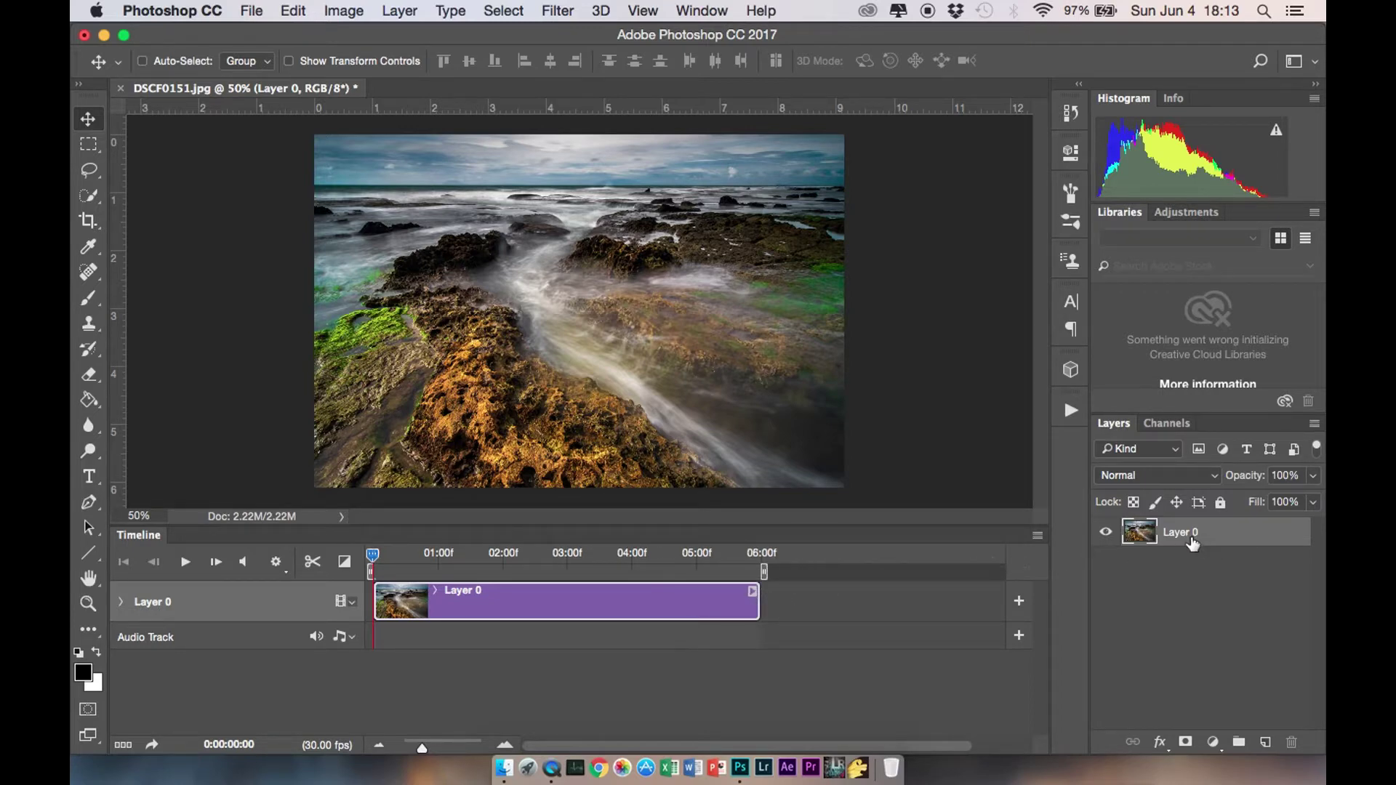
right_click(1193, 544)
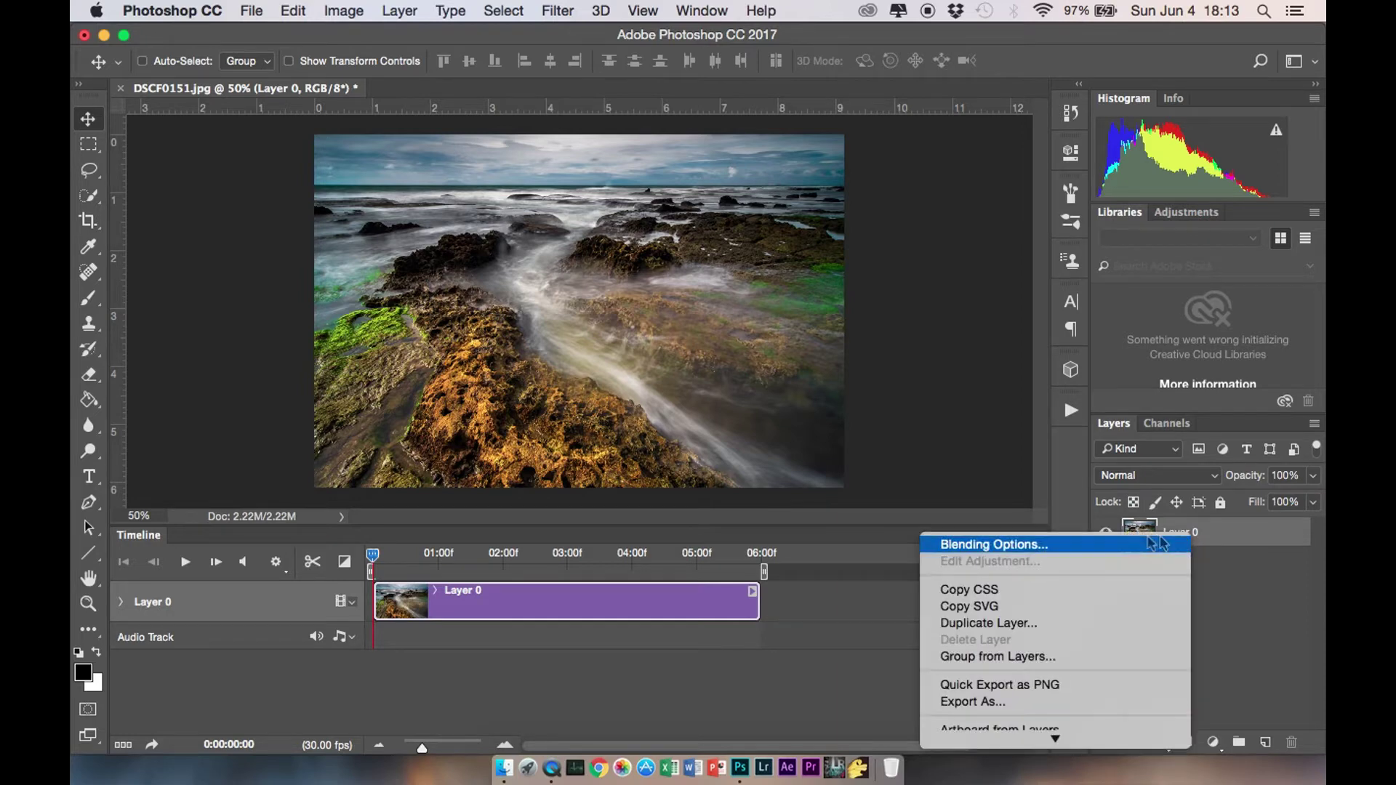
- Duplicate Layer 0 as Layer 0 copy and lasso-select the flowing water stream
left_click(1057, 624)
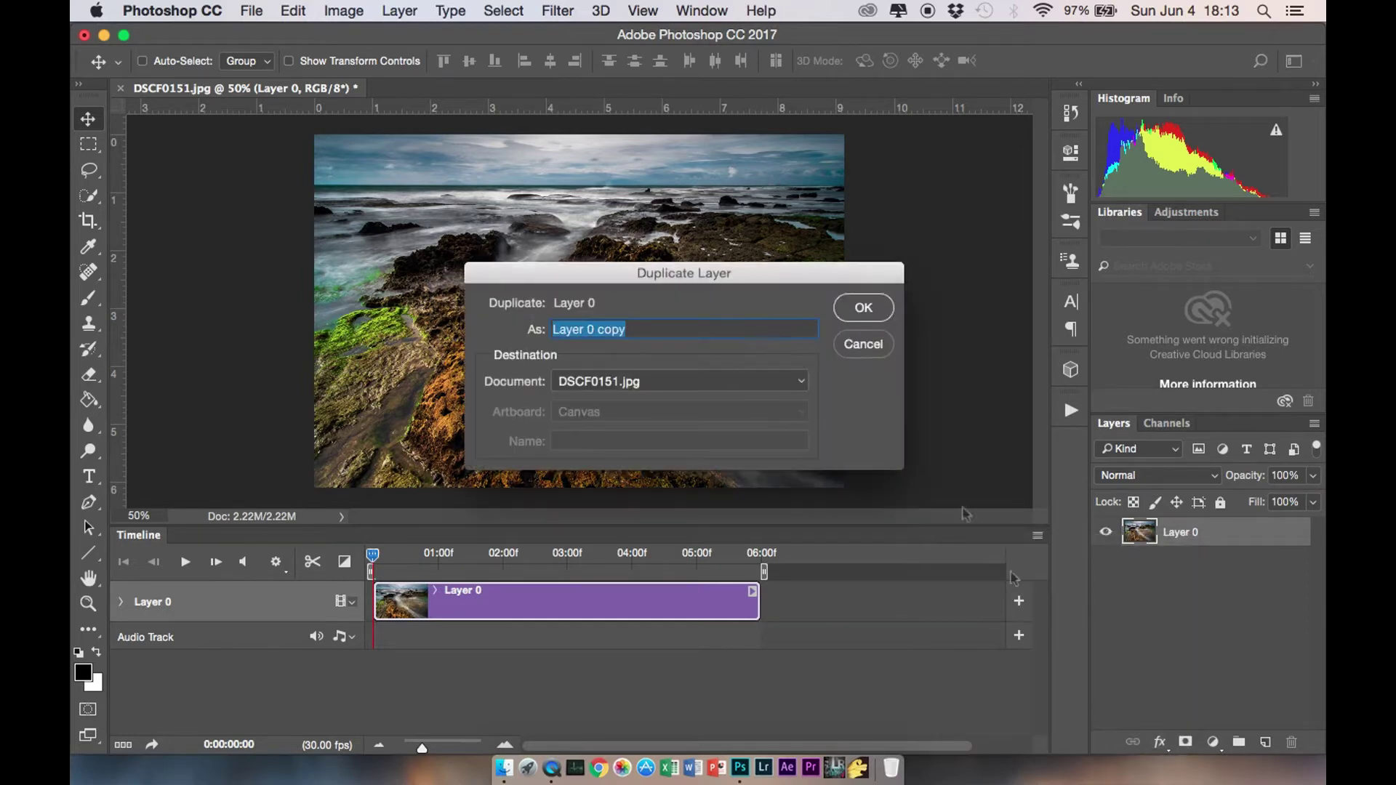
left_click(854, 309)
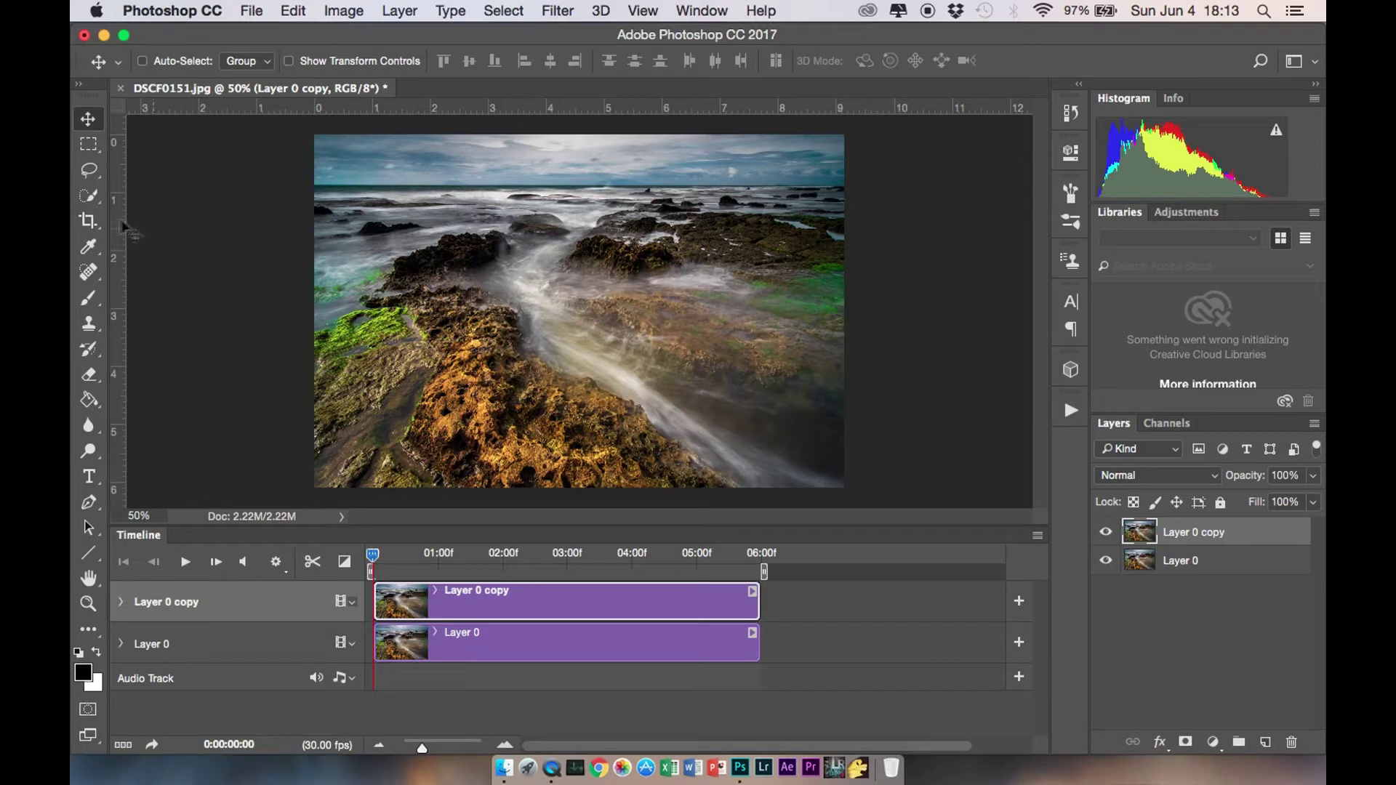
left_click(93, 177)
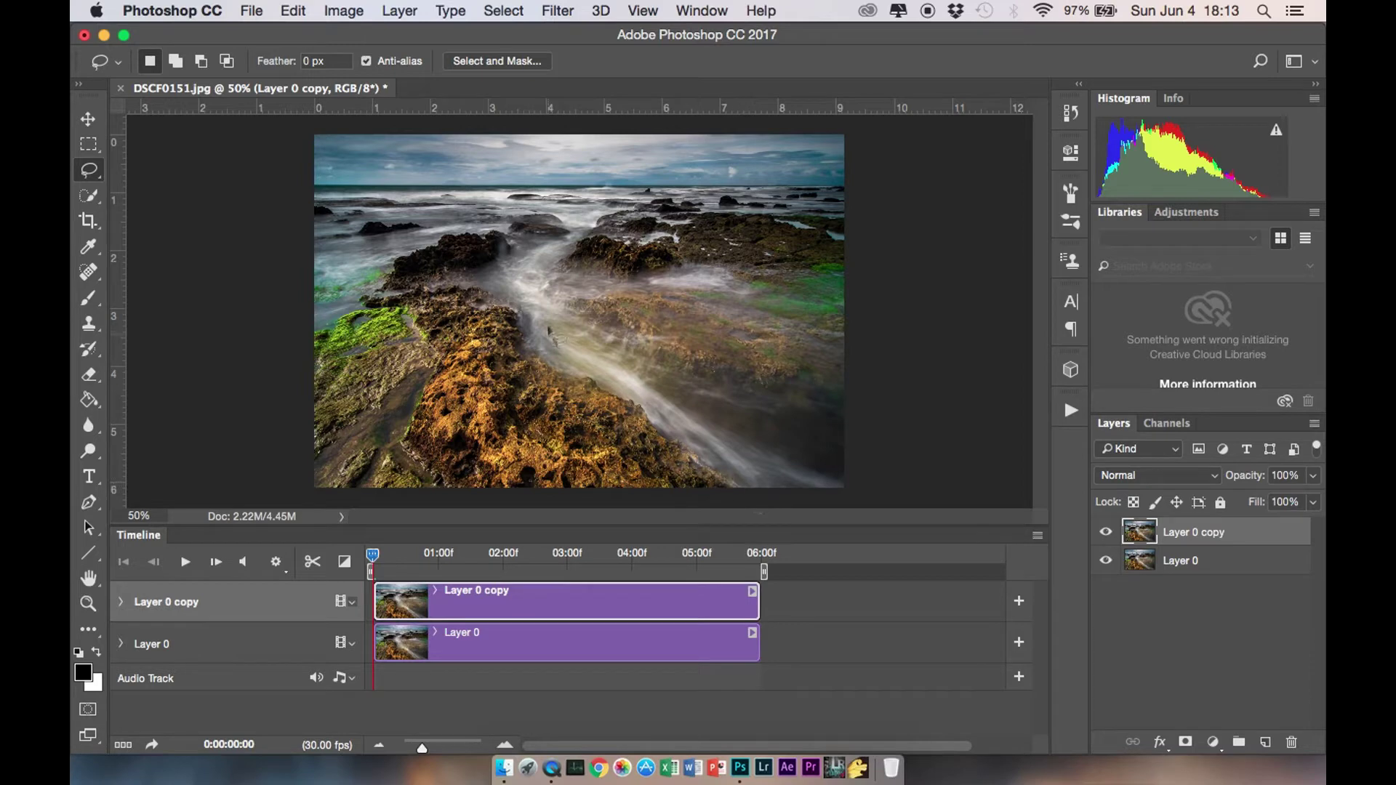
mouse_move(574, 234)
left_mouse_down()
mouse_move(579, 377)
mouse_move(814, 506)
mouse_move(553, 260)
left_mouse_up()
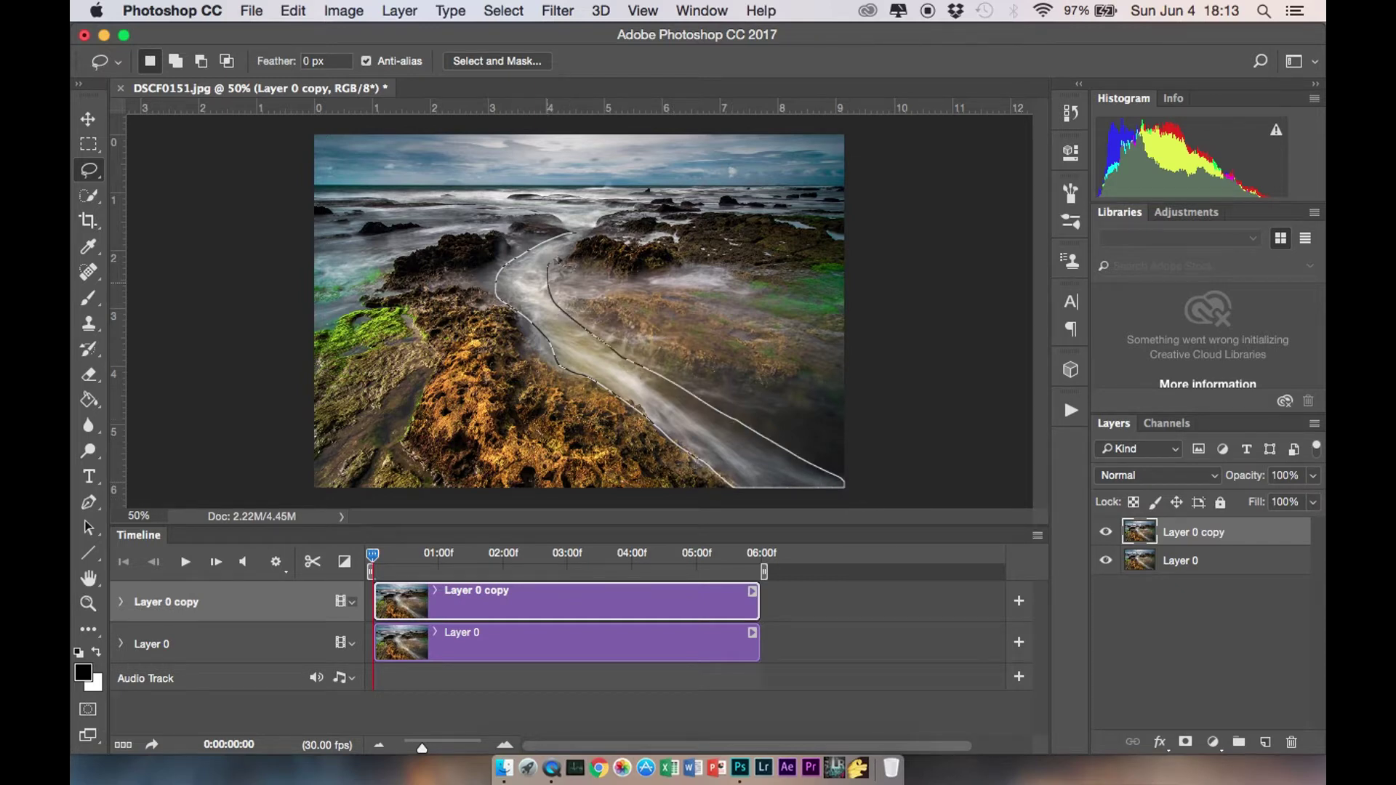
left_click_drag(553, 260, 577, 235)
key("super+d")
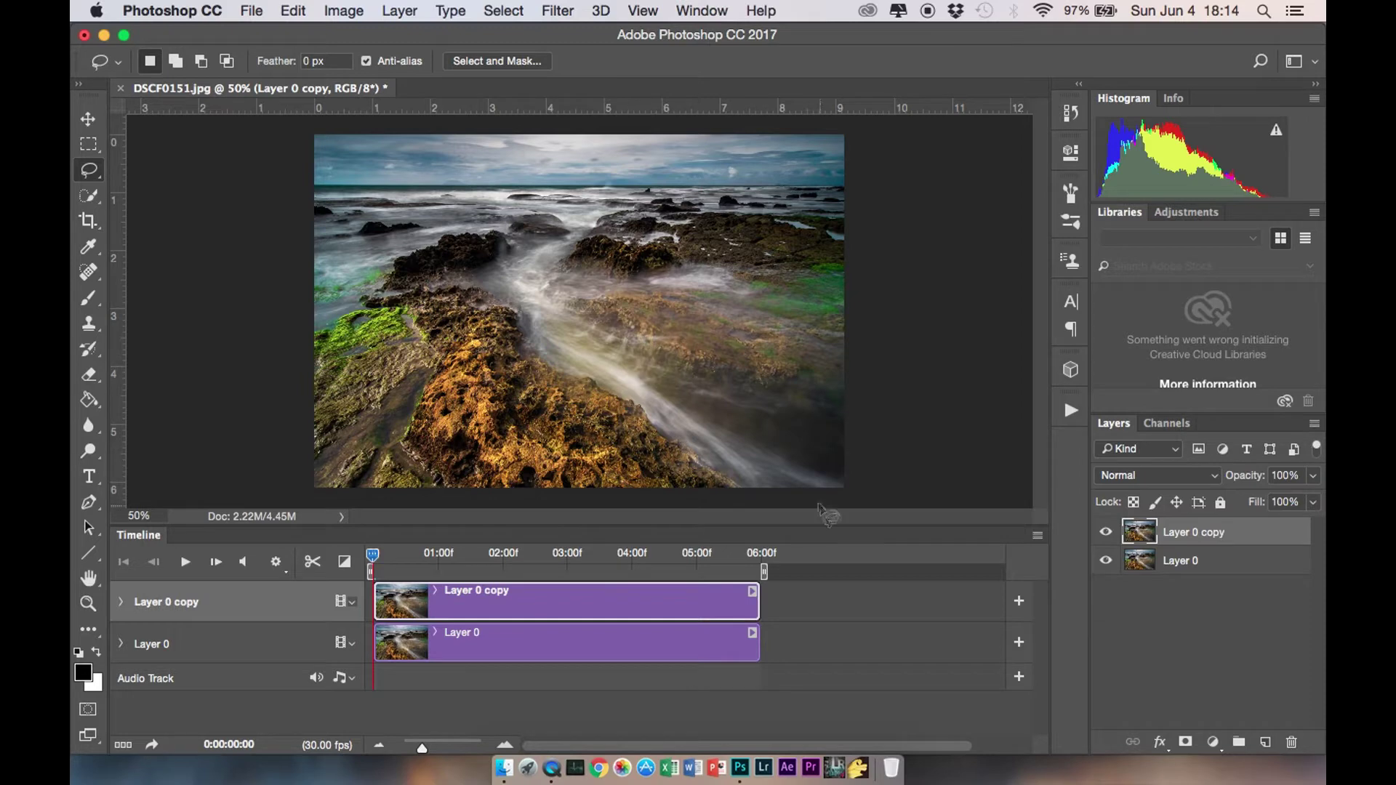
mouse_move(536, 304)
left_mouse_down()
mouse_move(656, 426)
mouse_move(749, 493)
mouse_move(822, 499)
mouse_move(800, 450)
mouse_move(716, 420)
mouse_move(529, 304)
left_mouse_up()
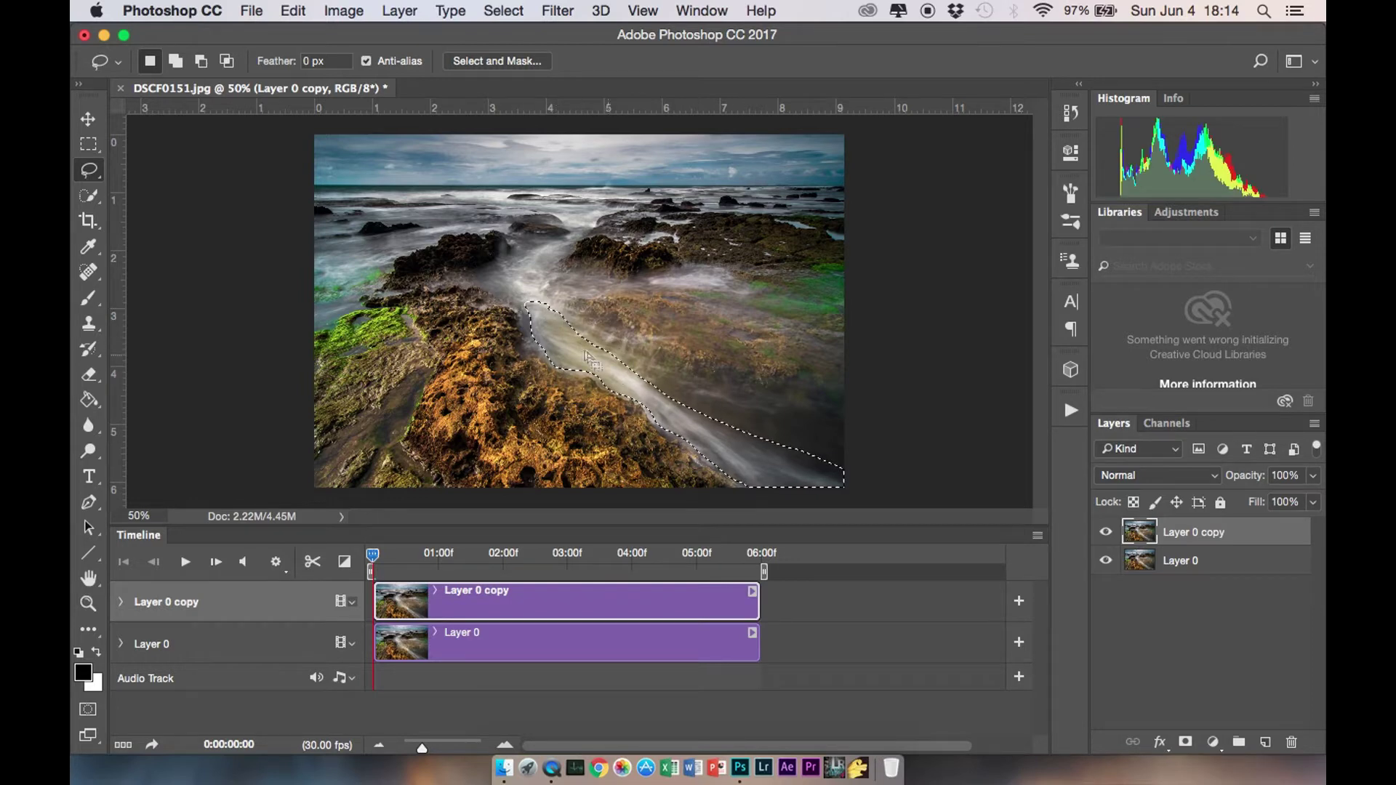
- Feather the stream selection by 8 in Select and Mask
right_click(560, 343)
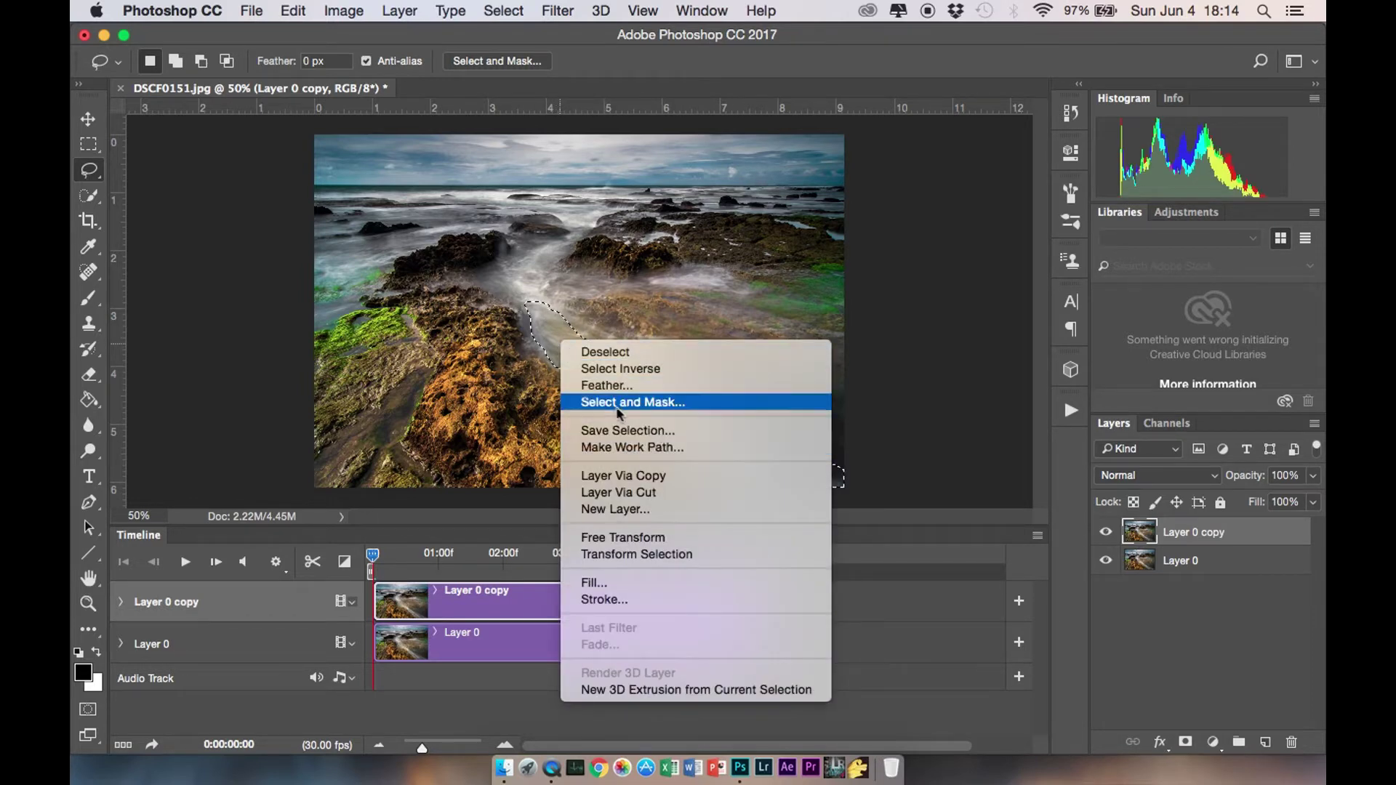
left_click(665, 402)
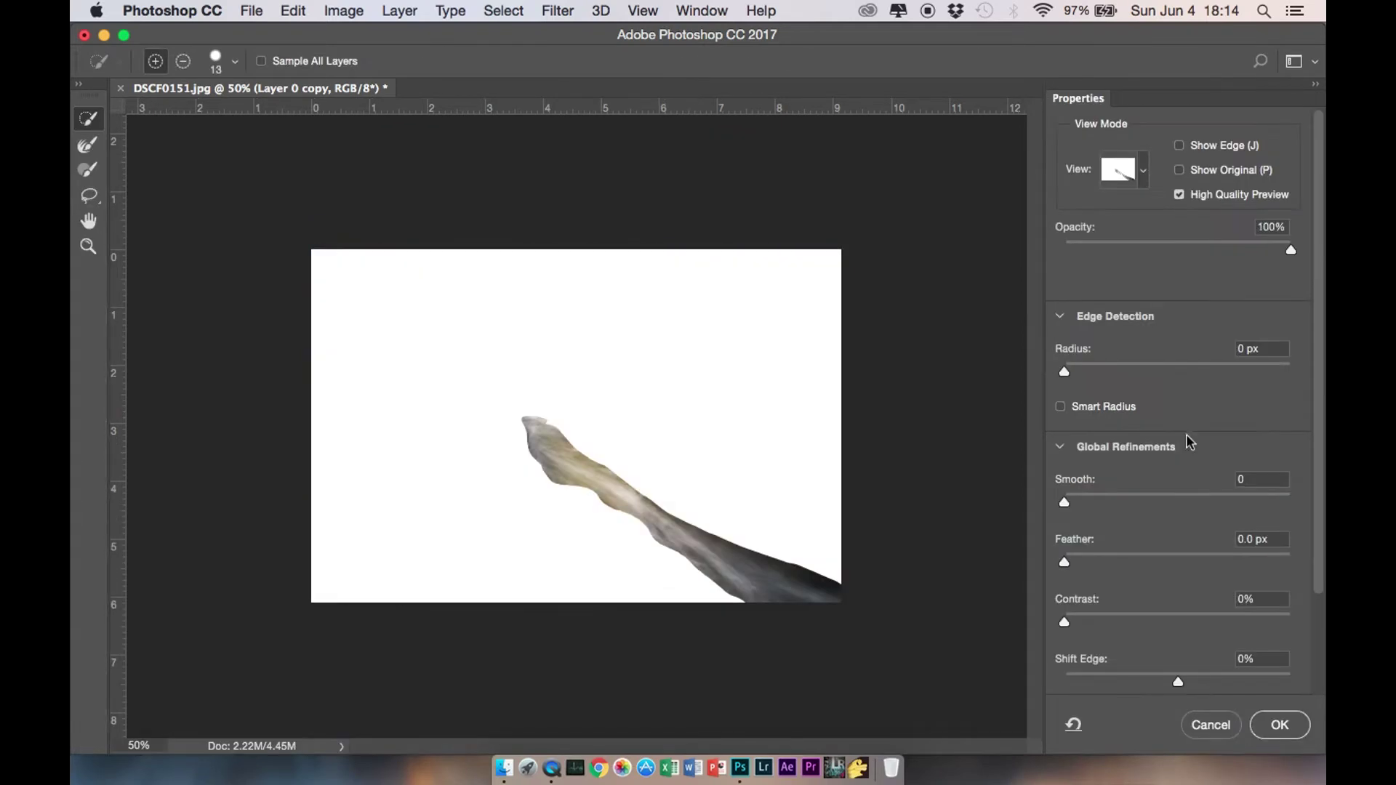
left_click(1282, 537)
type("8")
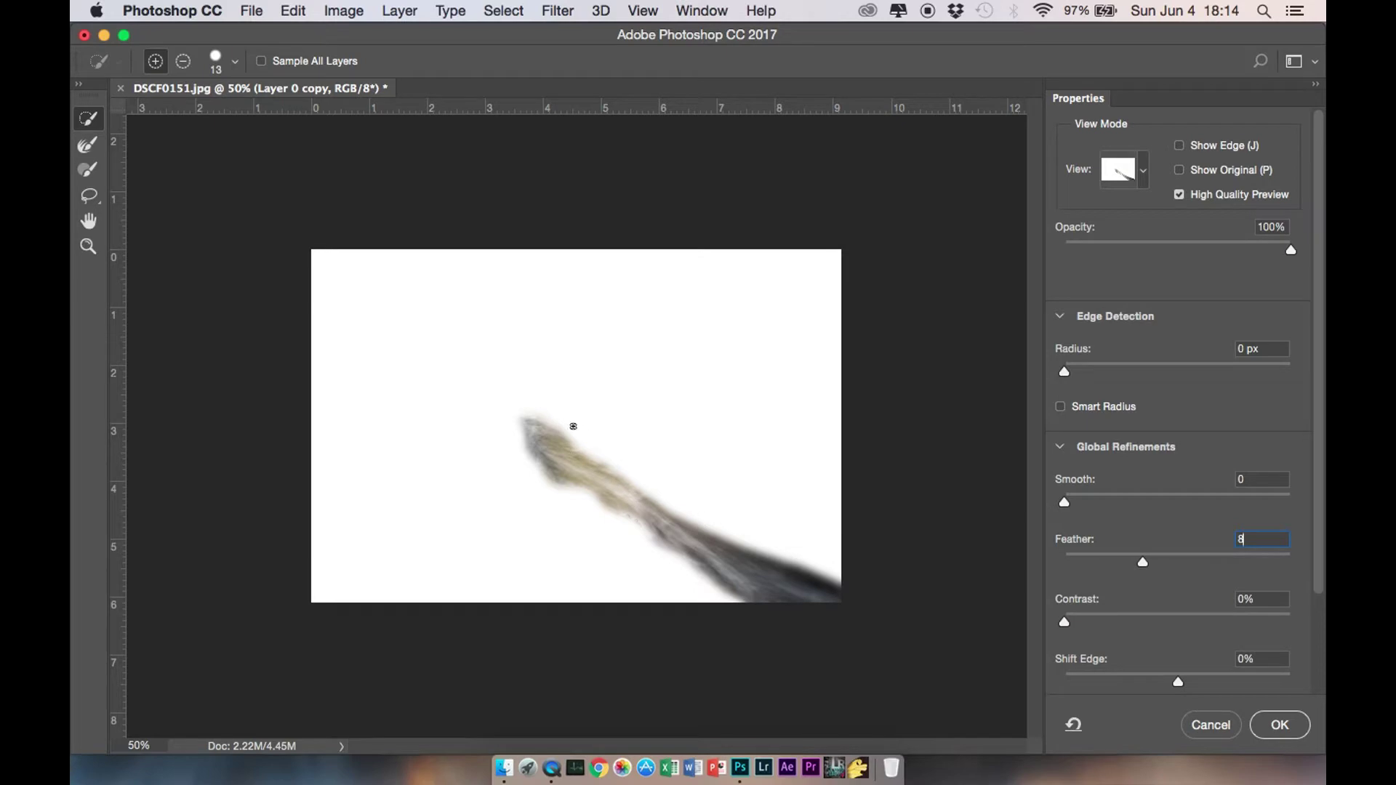
left_click(1280, 725)
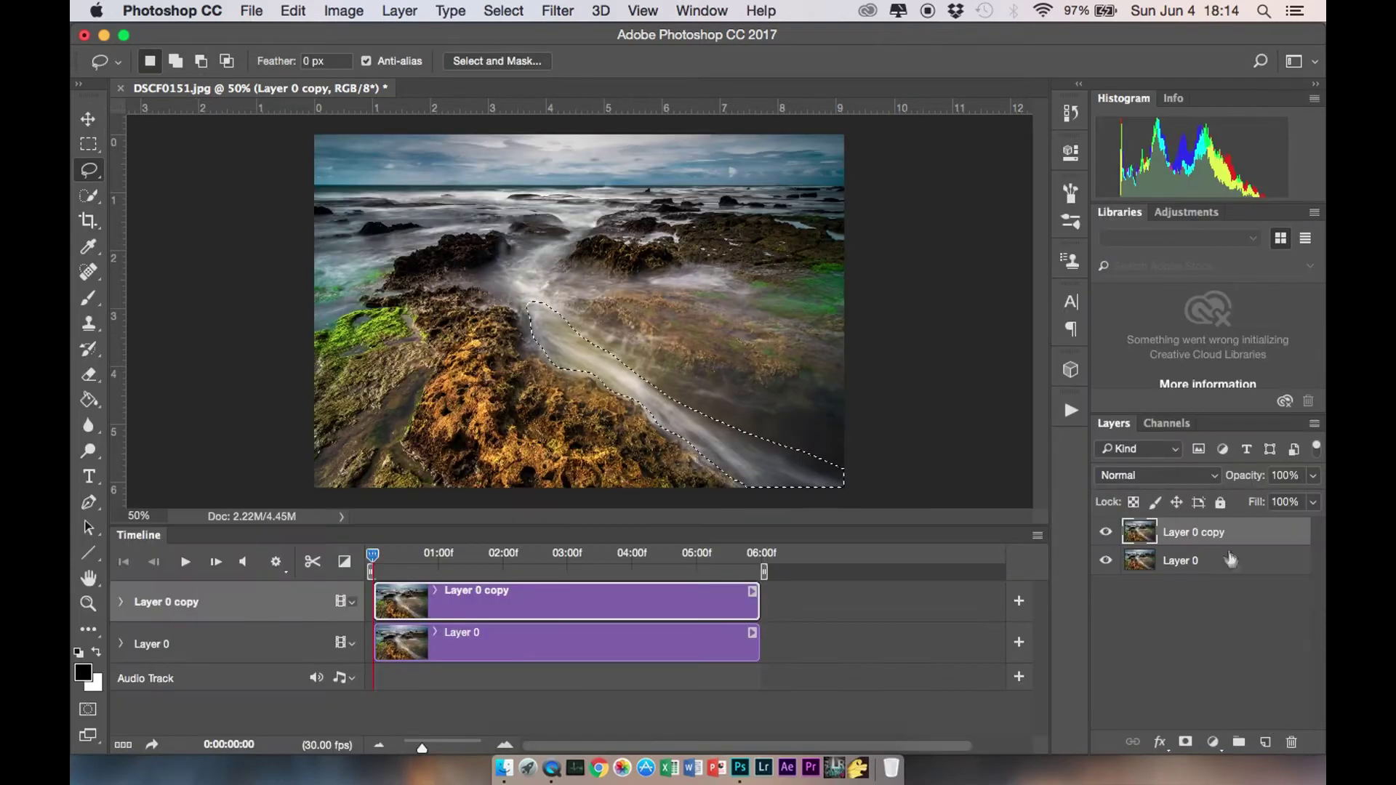
- Mask Layer 0 copy to the stream, apply the mask, and convert it to a smart object
left_click(1186, 741)
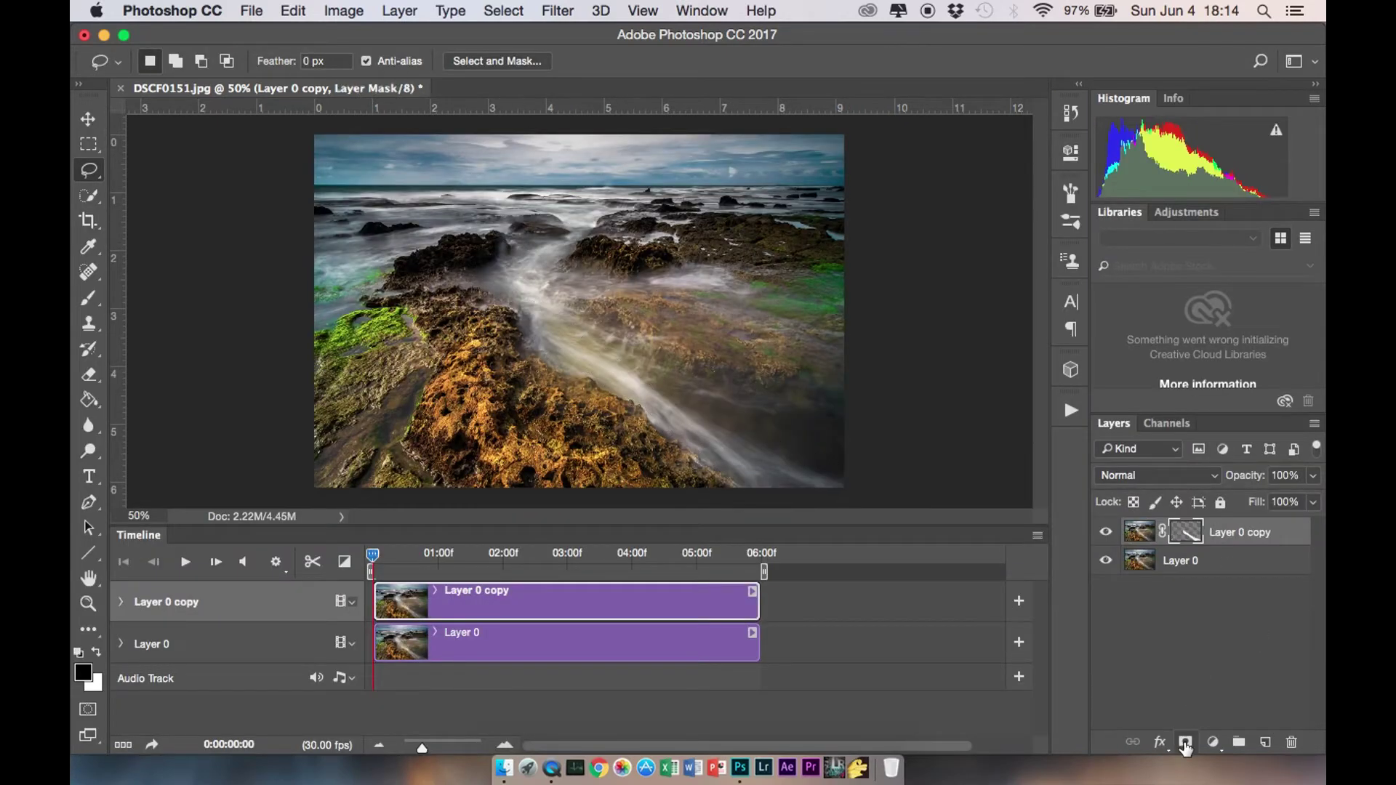
right_click(1189, 538)
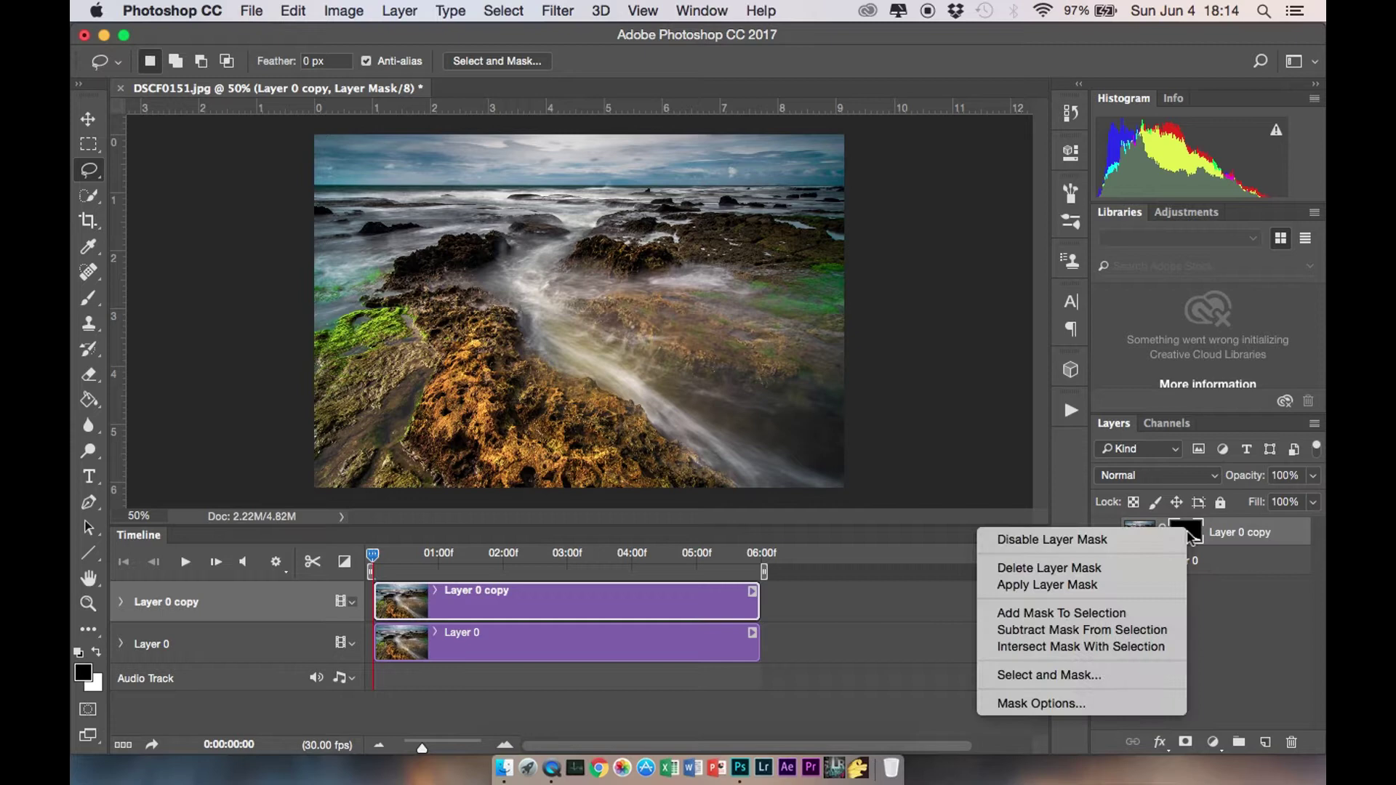
left_click(1080, 586)
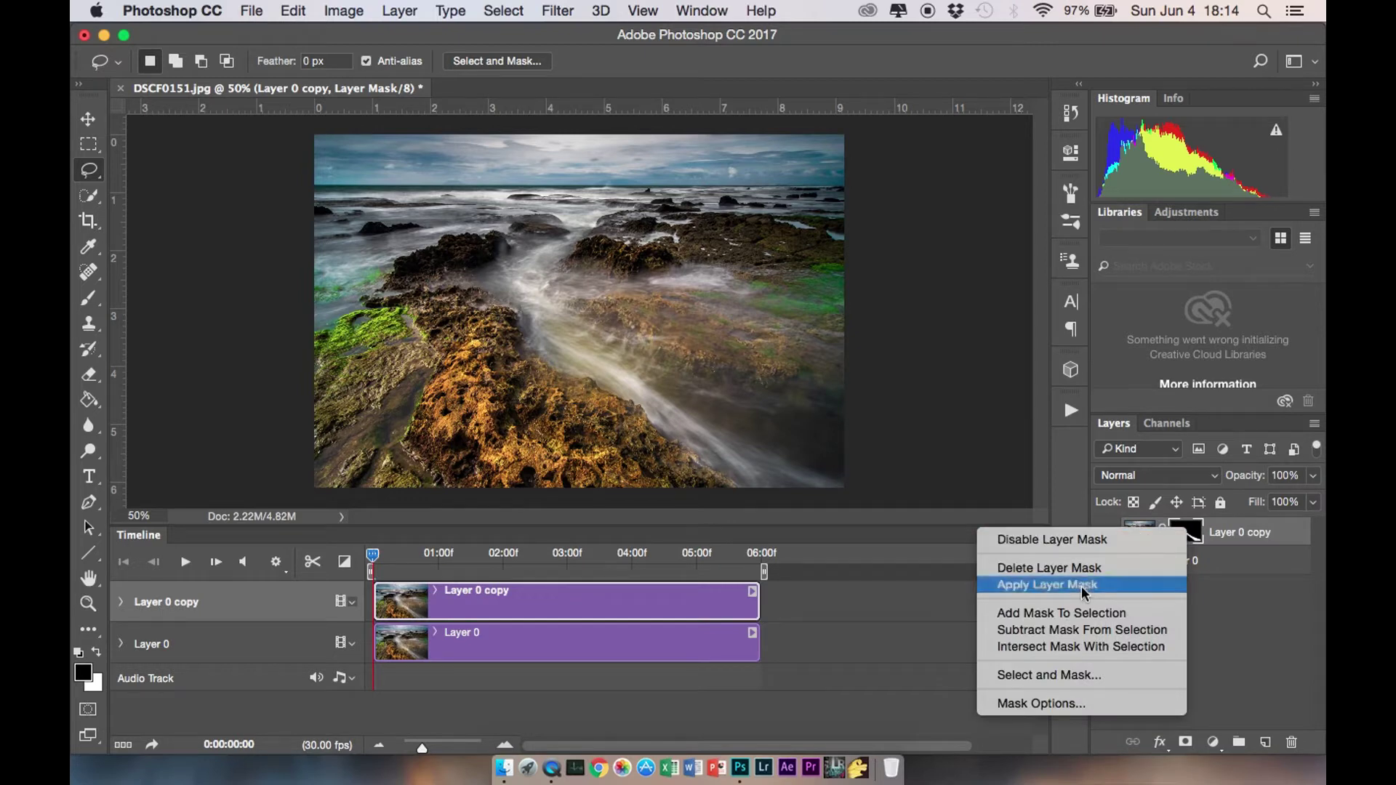
right_click(1191, 537)
left_click(1031, 557)
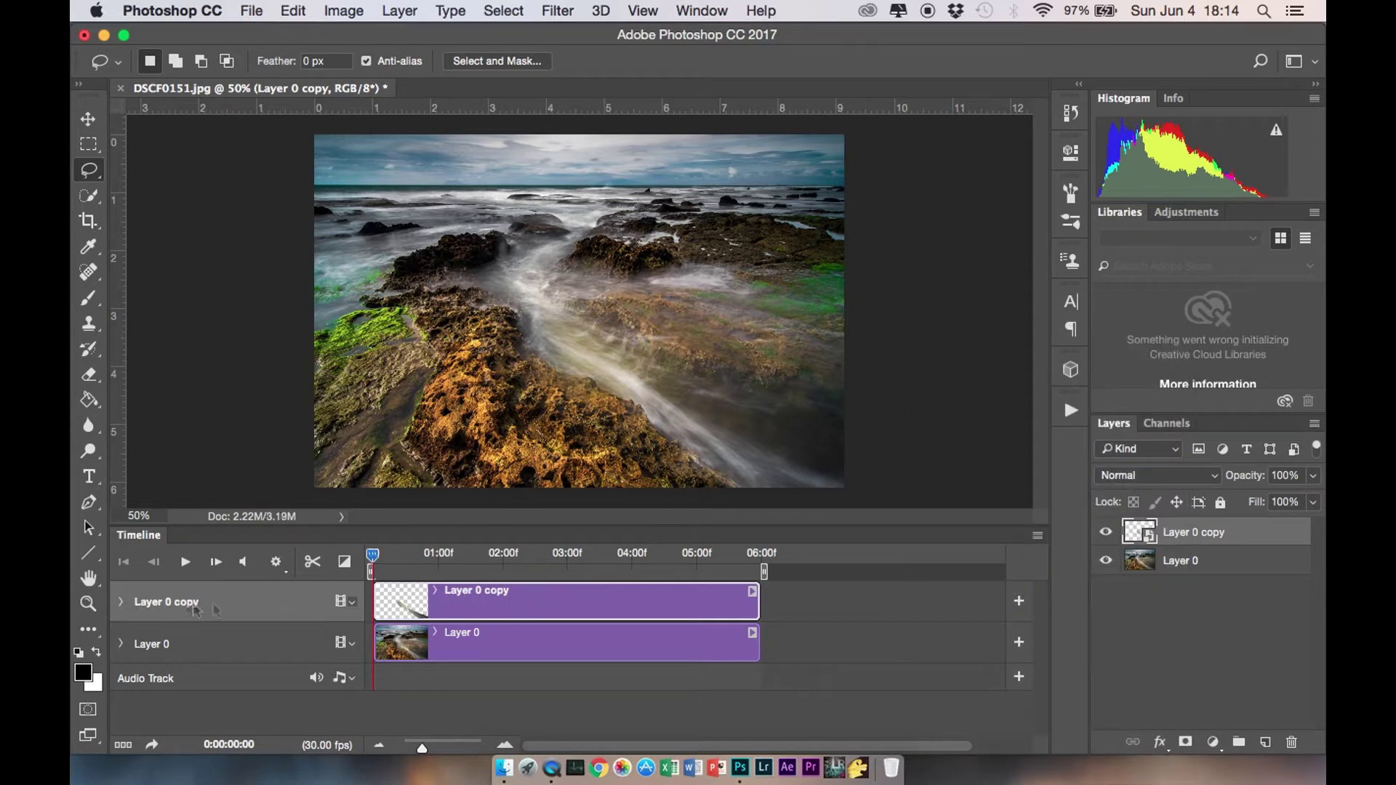
left_click(120, 602)
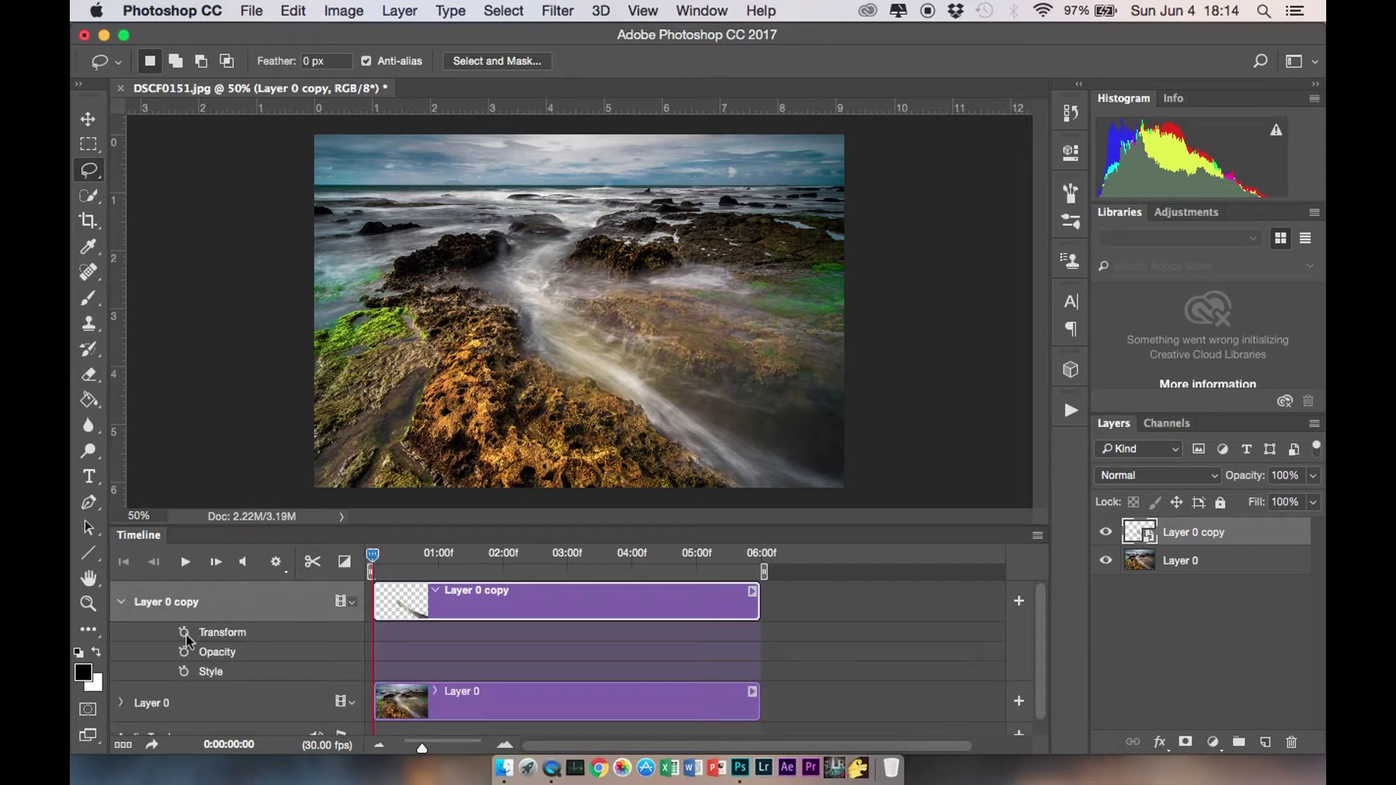
- Keyframe Layer 0 copy's transform and scale the water stream much larger at 06:00f
left_click(184, 632)
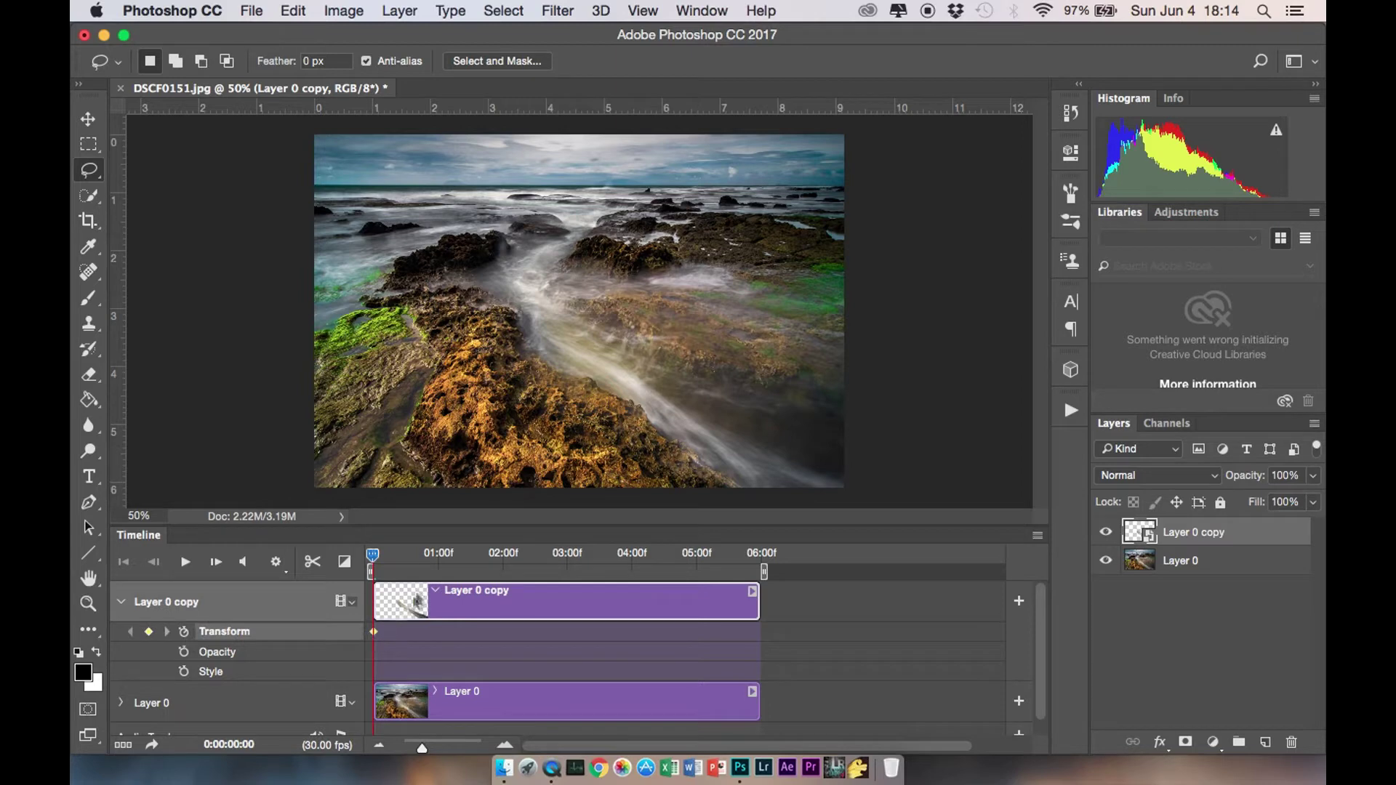
left_click_drag(374, 557, 758, 572)
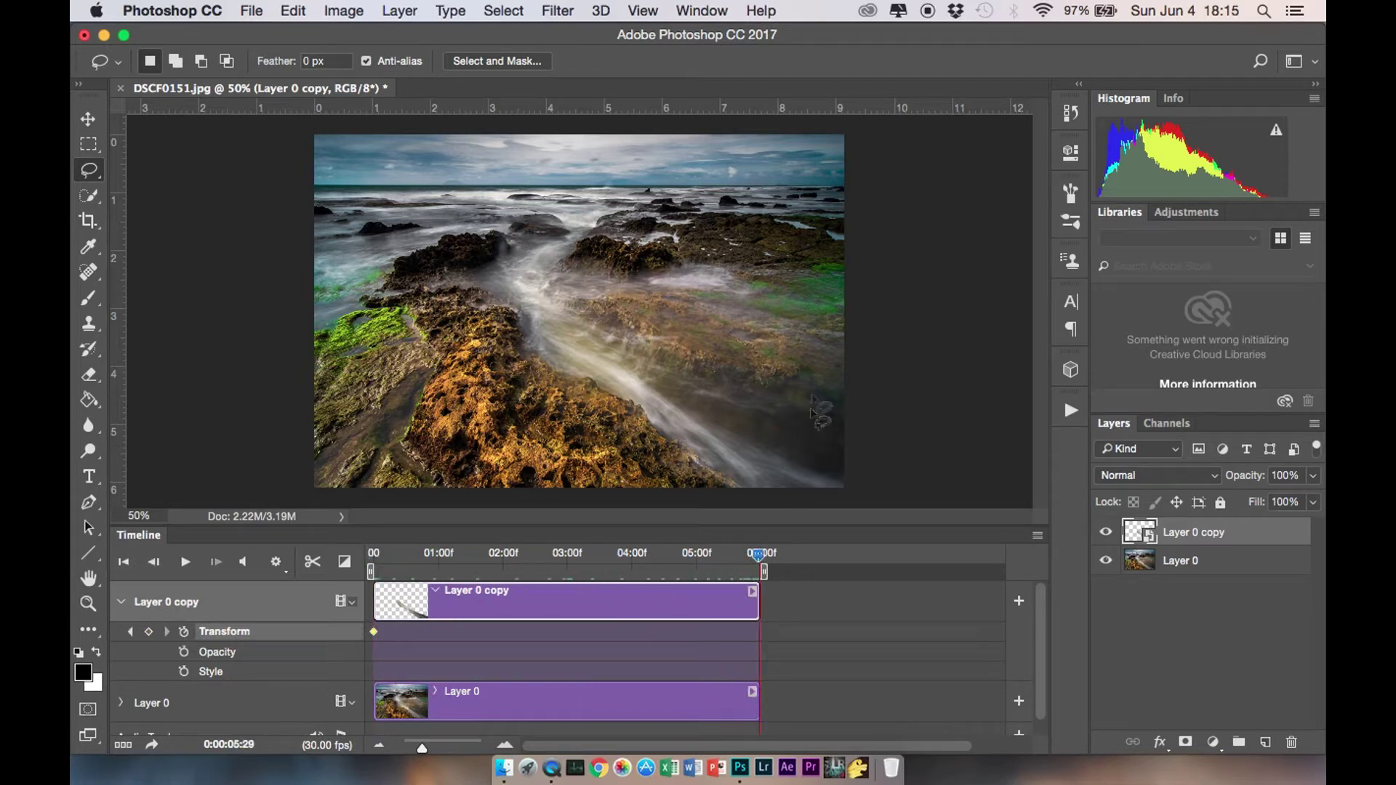
key("super+minus")
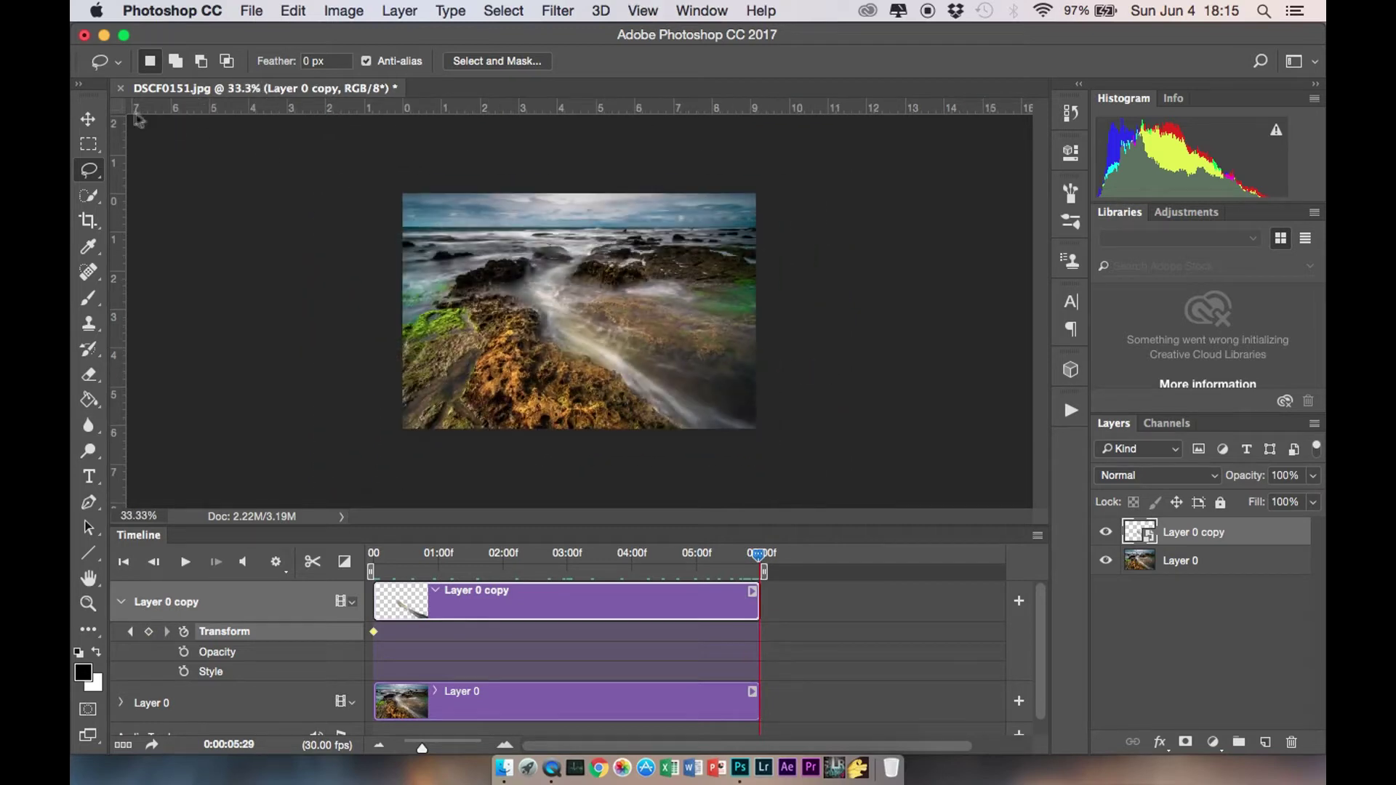
left_click(95, 123)
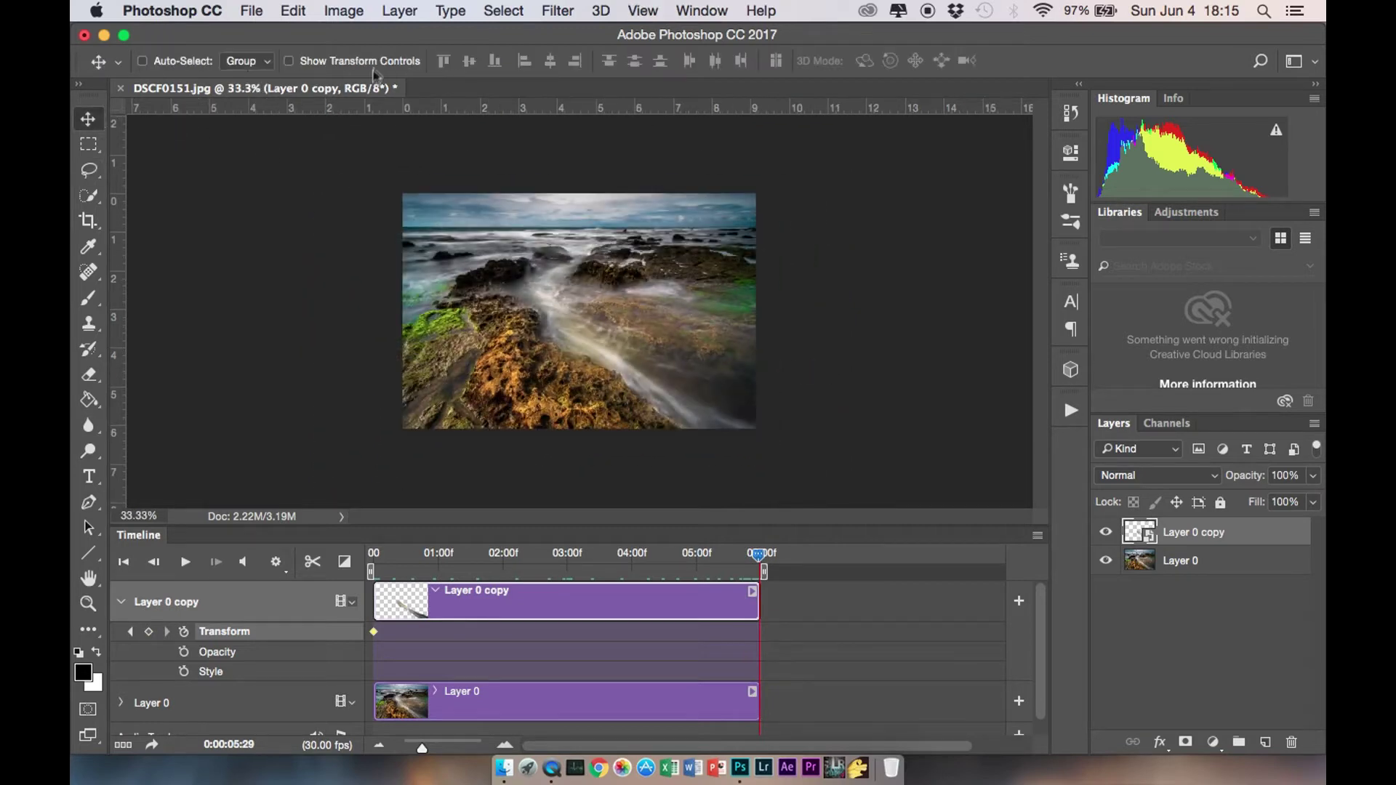
left_click(378, 67)
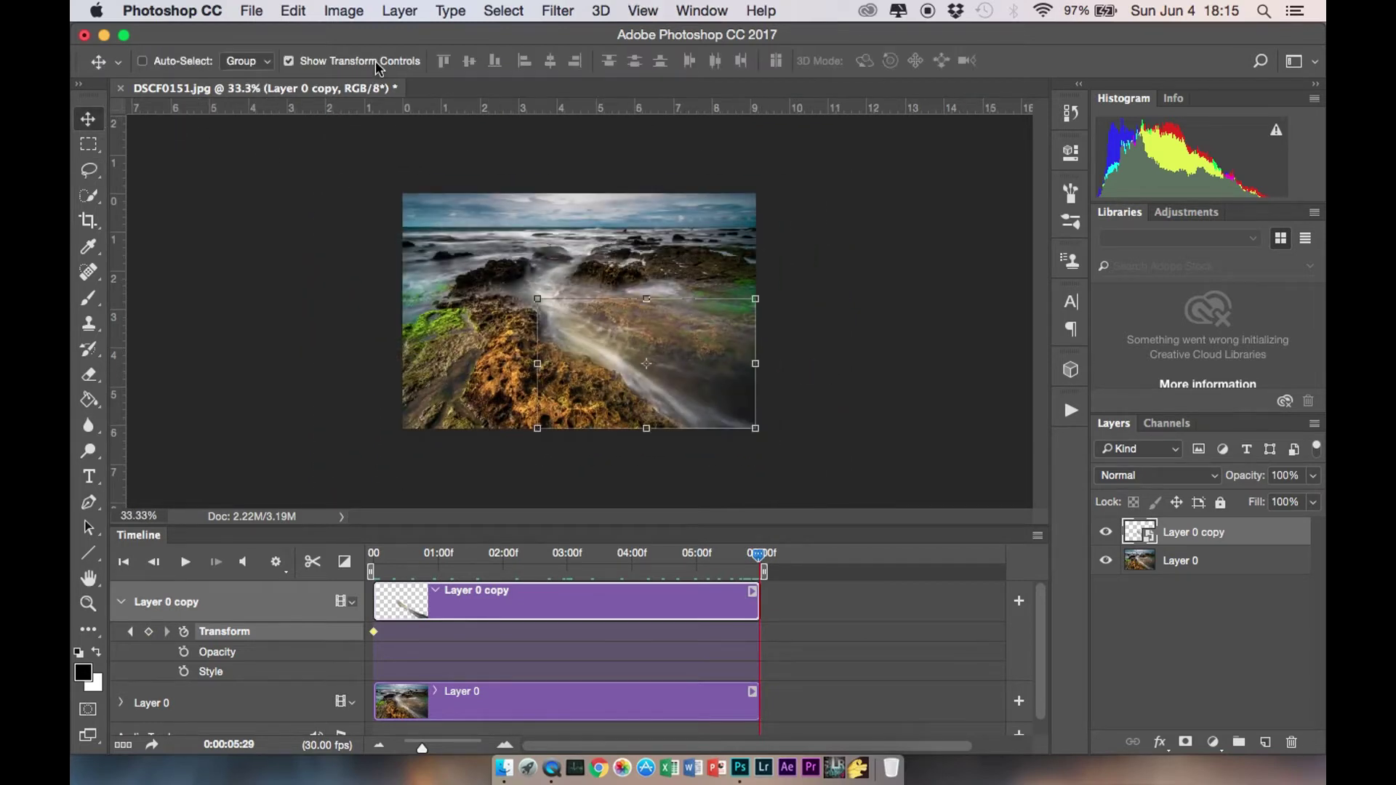
left_click(756, 430)
left_click_drag(756, 429, 920, 503)
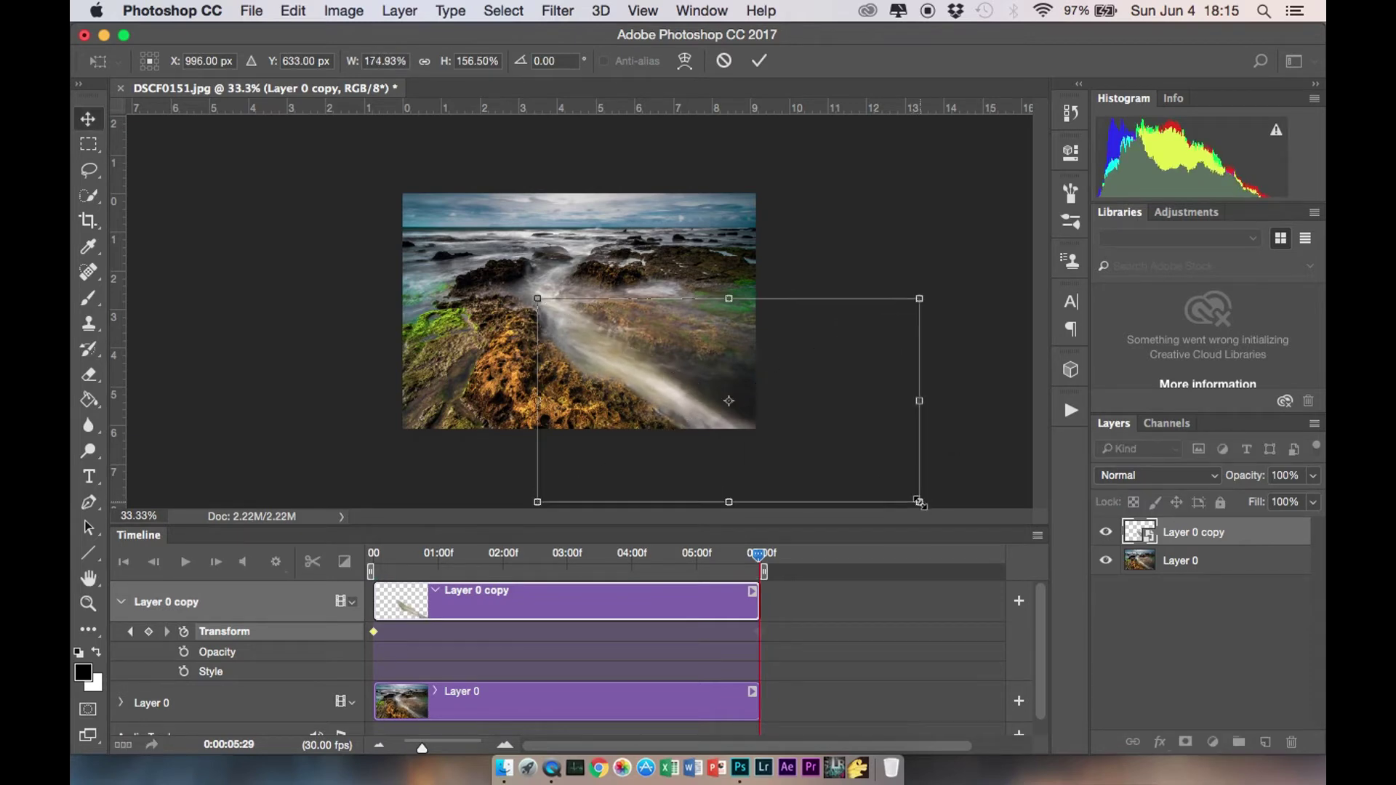
key("Return")
- Hide the transform controls and play the animation to preview it
left_click(311, 65)
key("space")
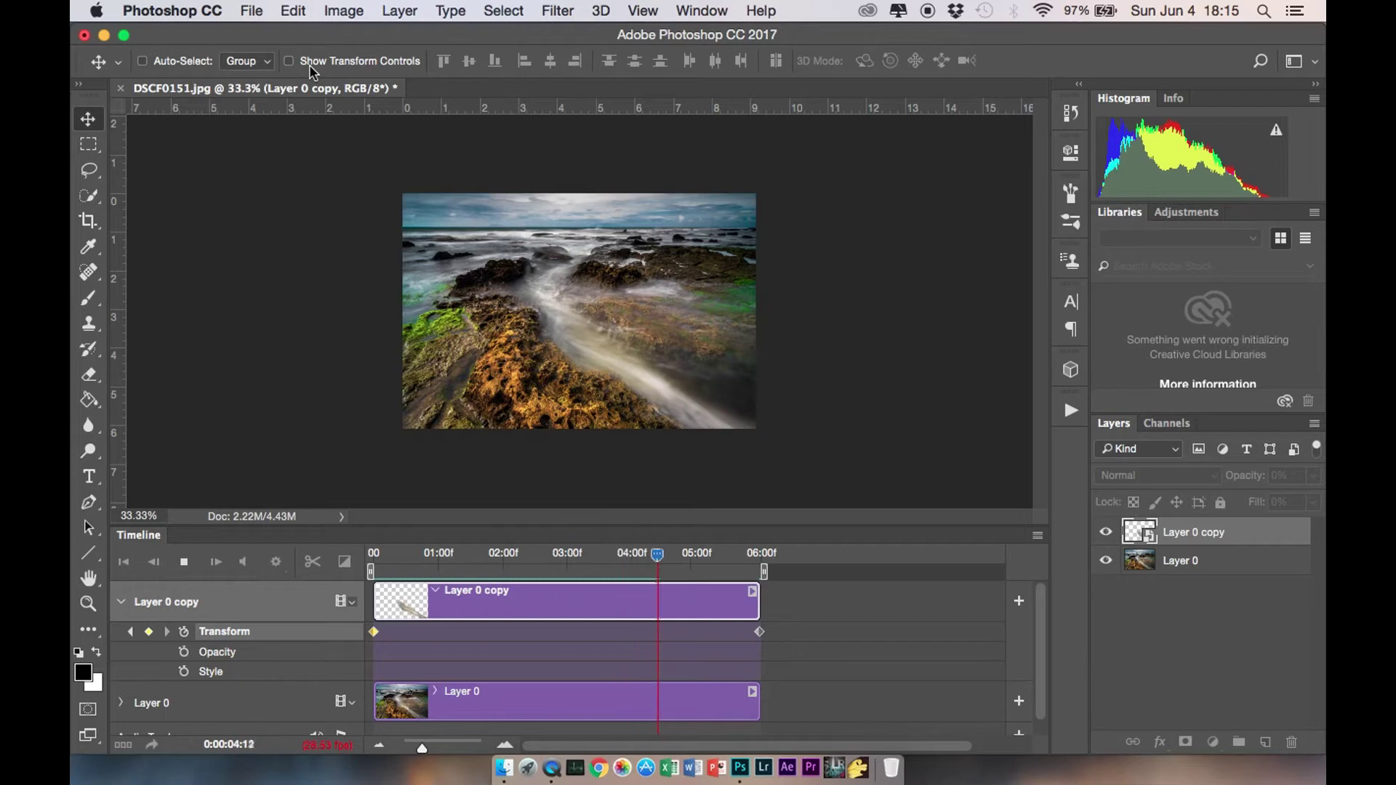
key("space")
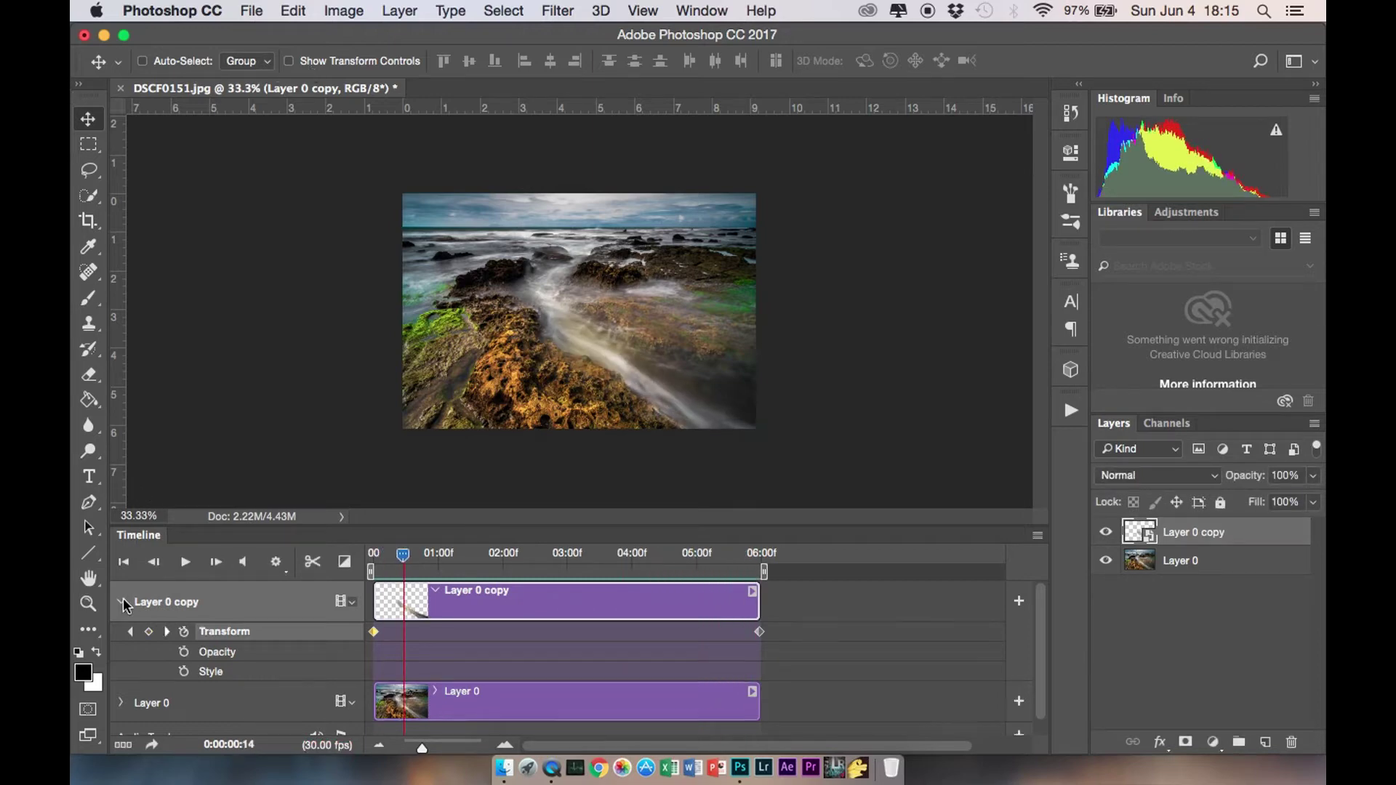
- Collapse the track, return the playhead to 0, and duplicate Layer 0 as Layer 0 copy 2
left_click(122, 603)
left_click_drag(406, 559, 372, 556)
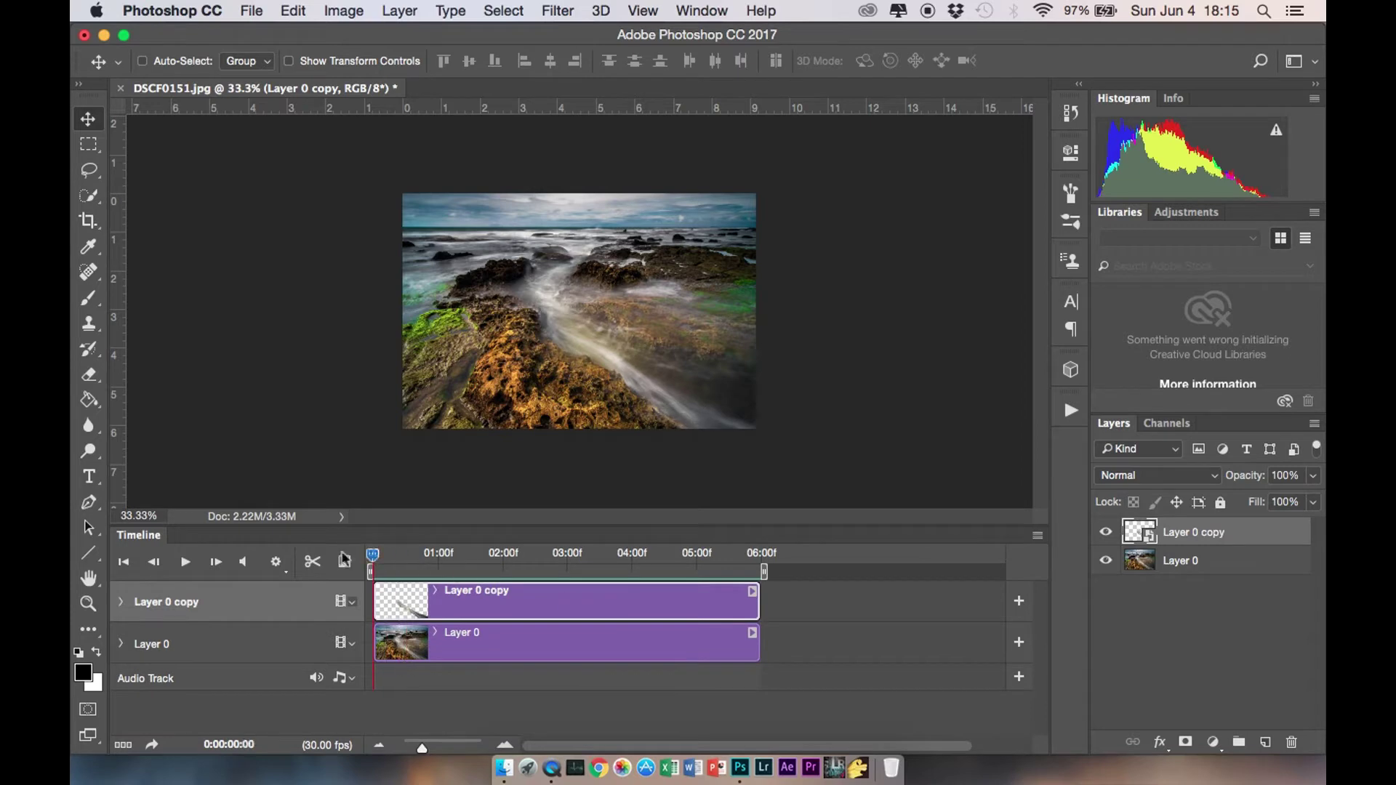
left_click(1179, 562)
right_click(1178, 559)
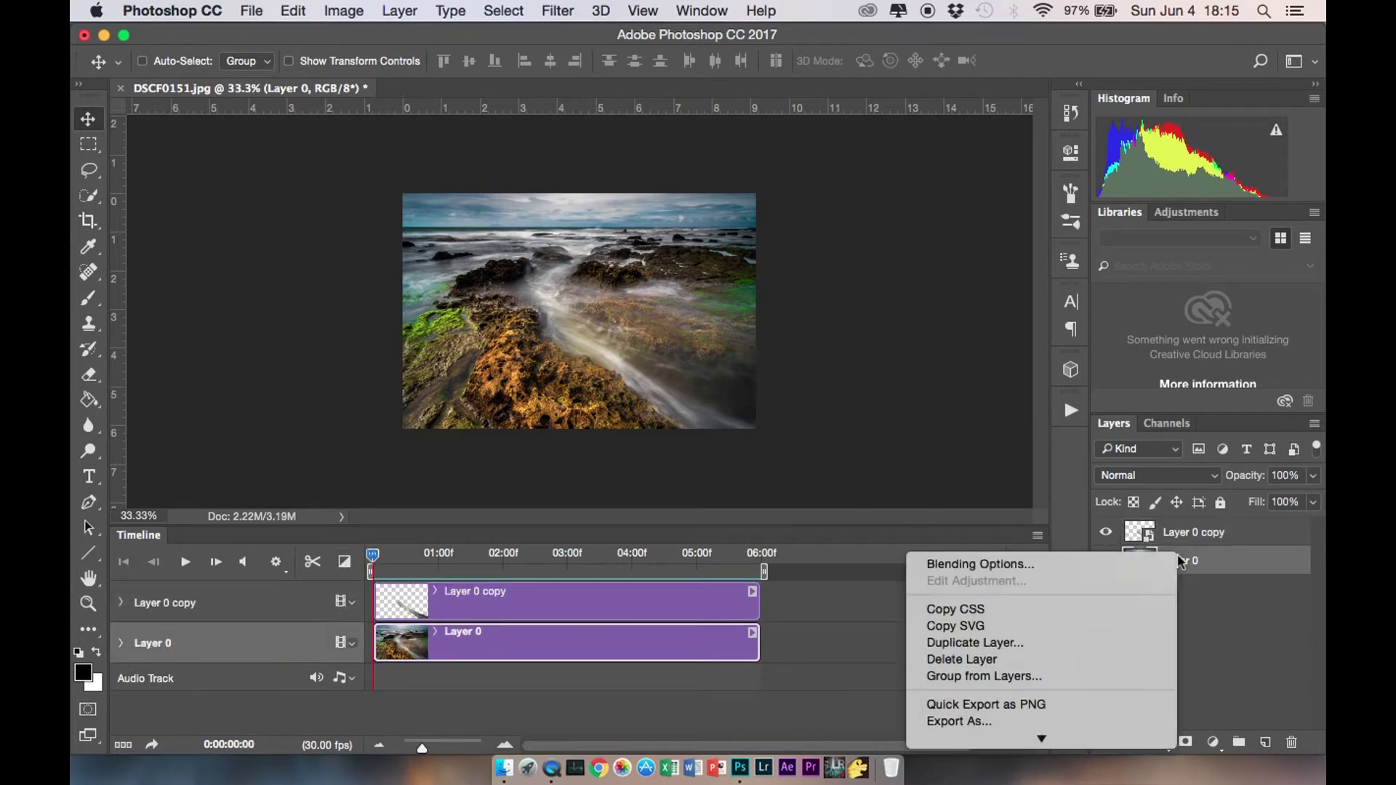
left_click(971, 643)
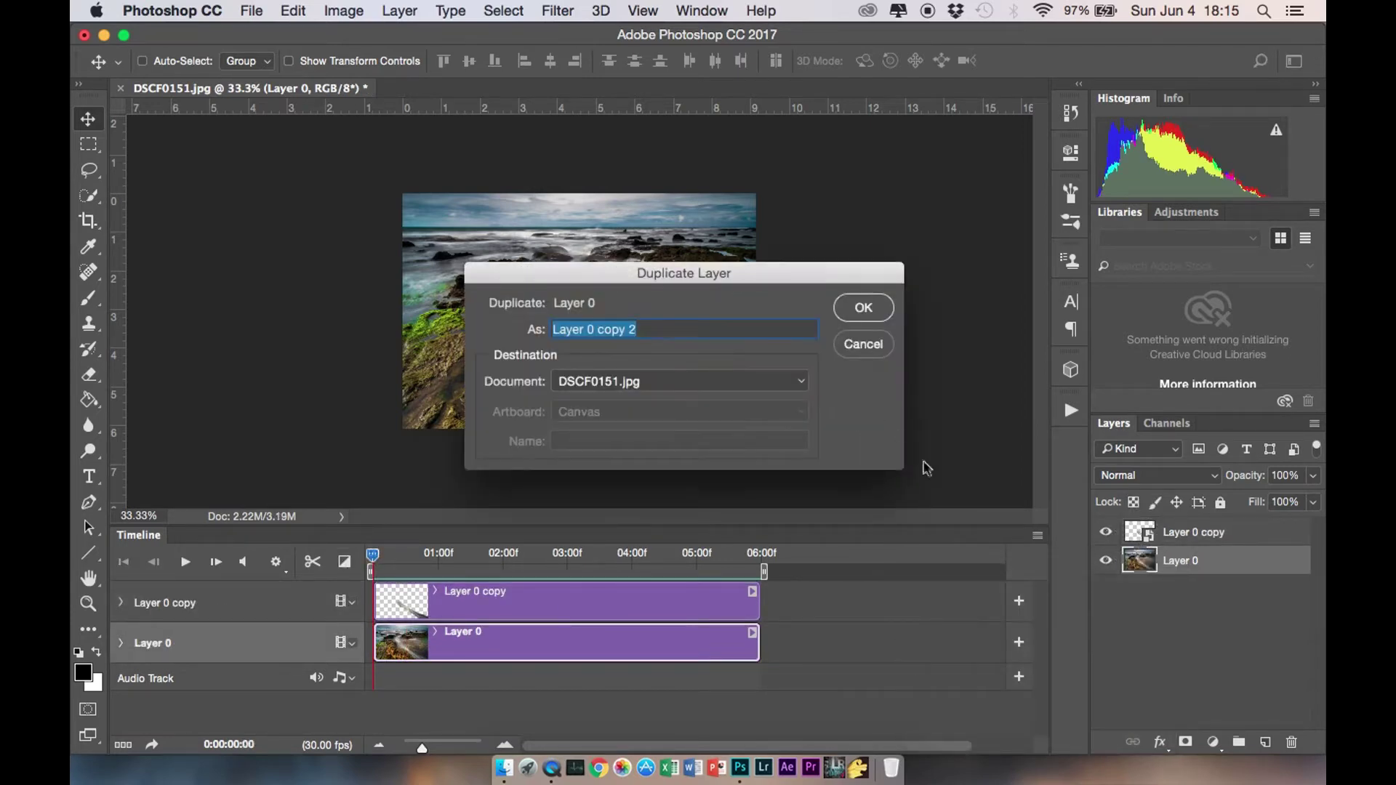
left_click(864, 310)
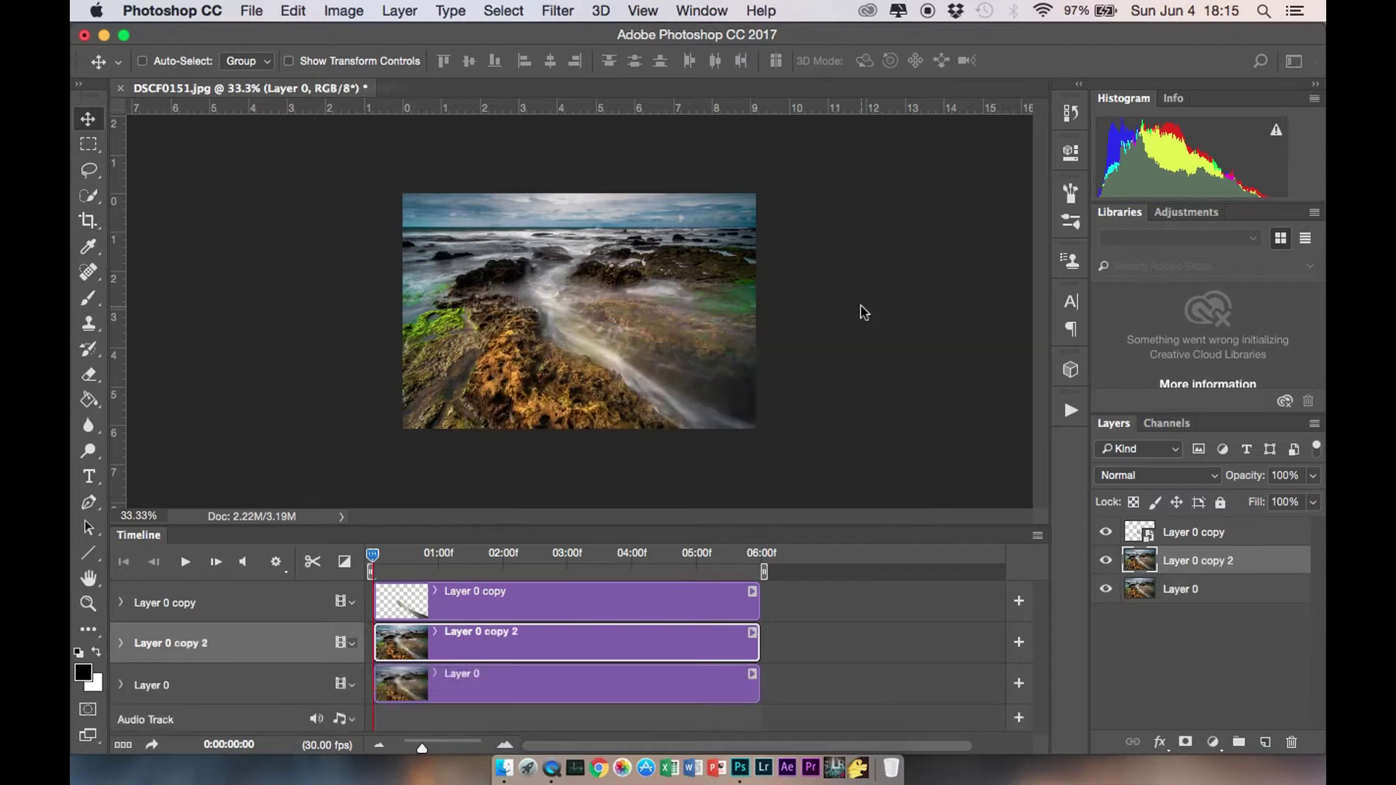
- Lasso a small water patch above the stream and feather it in Select and Mask
left_click(90, 172)
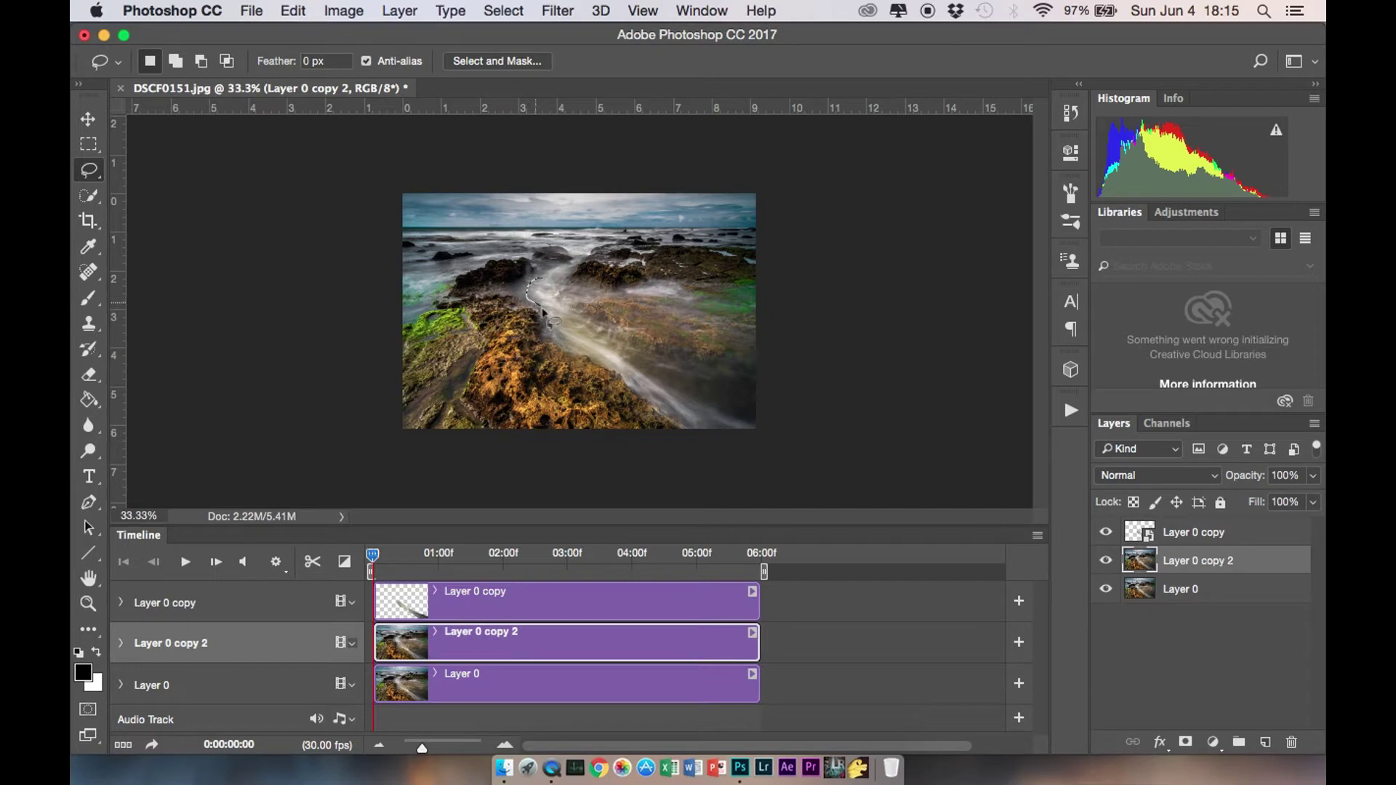
left_click_drag(548, 331, 564, 322)
left_click_drag(528, 293, 529, 294)
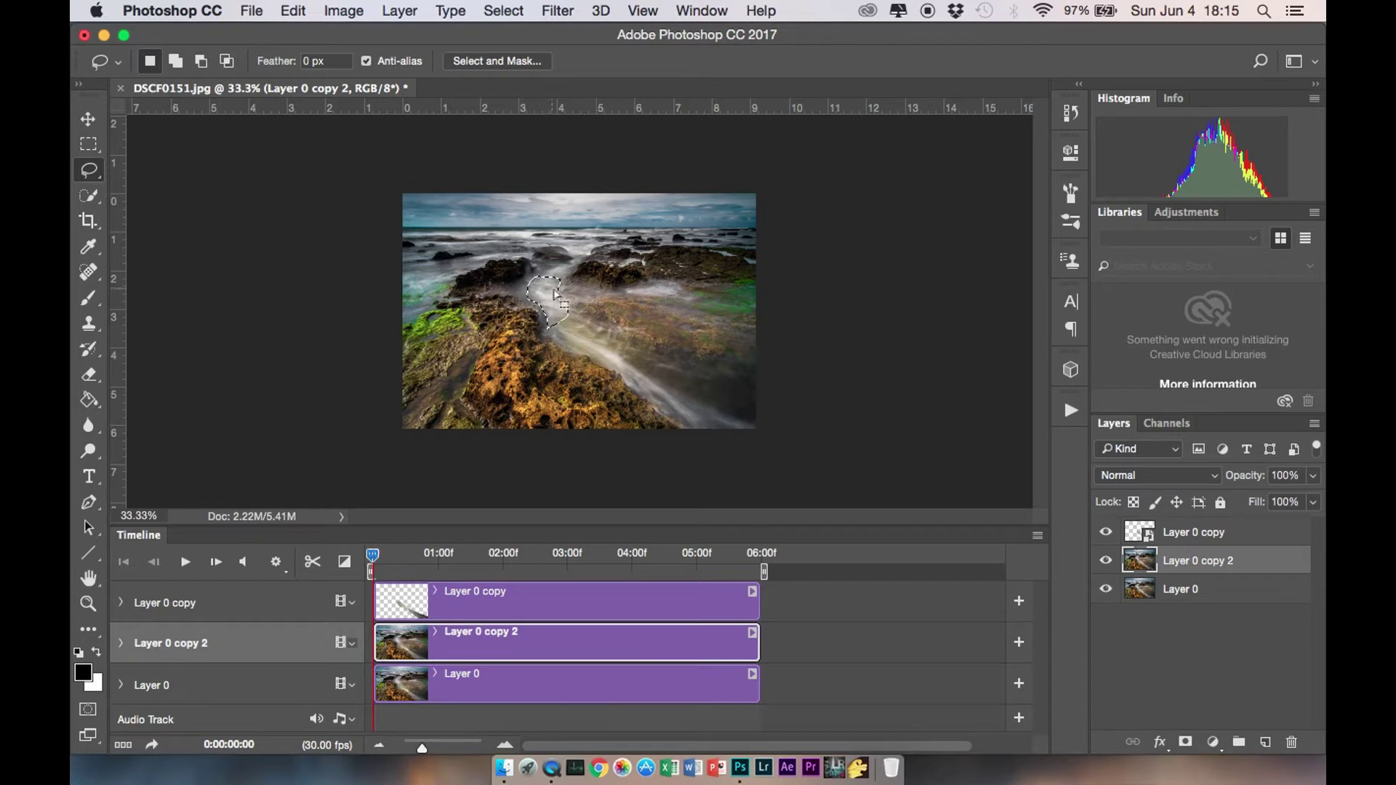
right_click(545, 288)
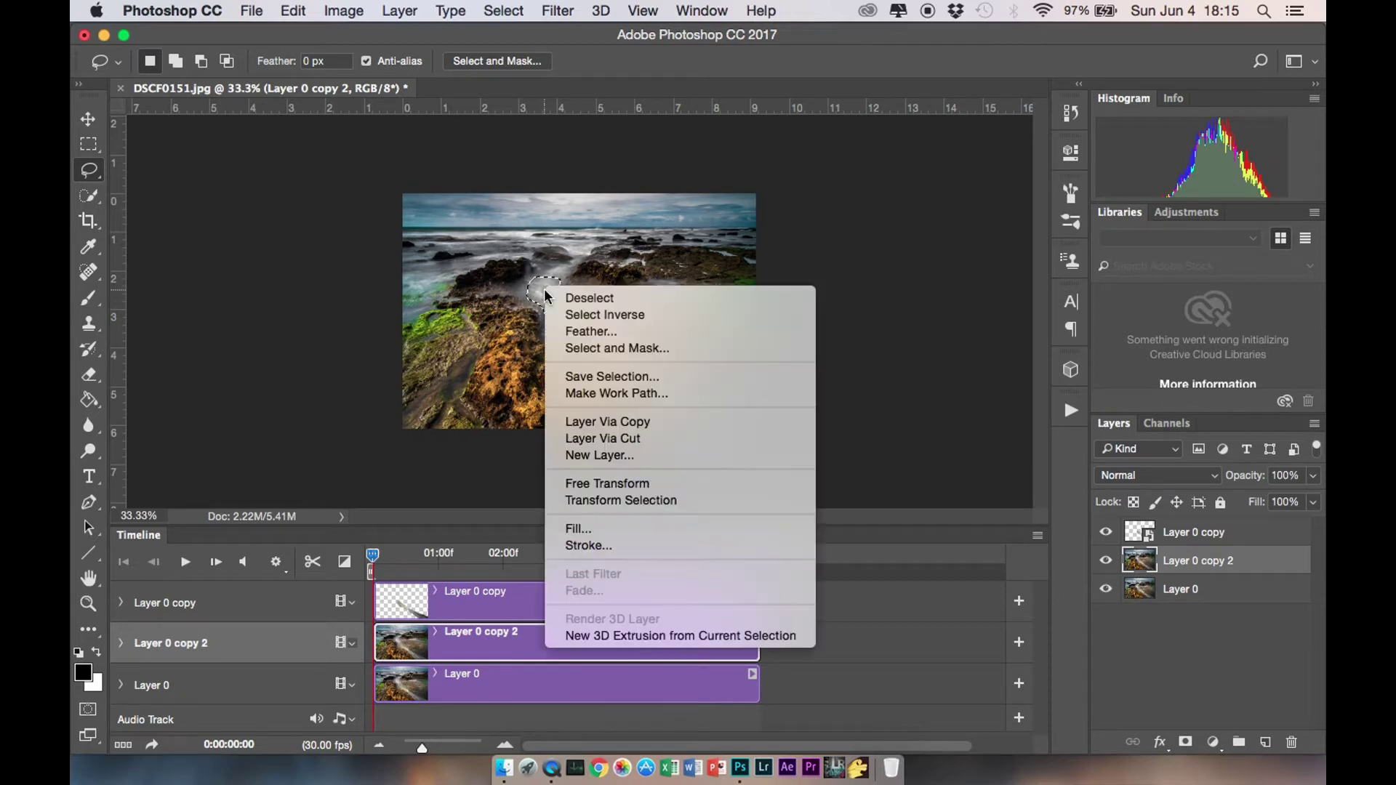
left_click(630, 349)
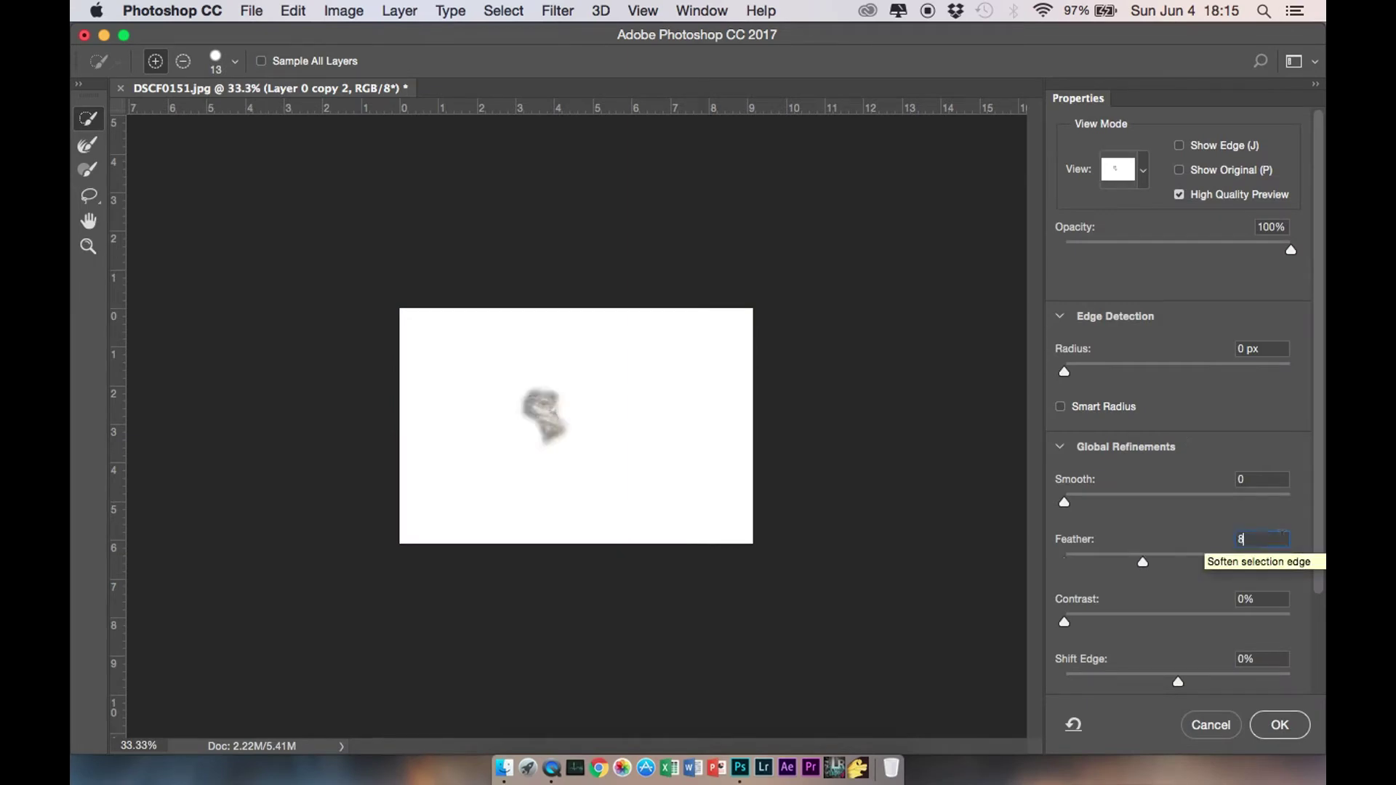
left_click(1280, 725)
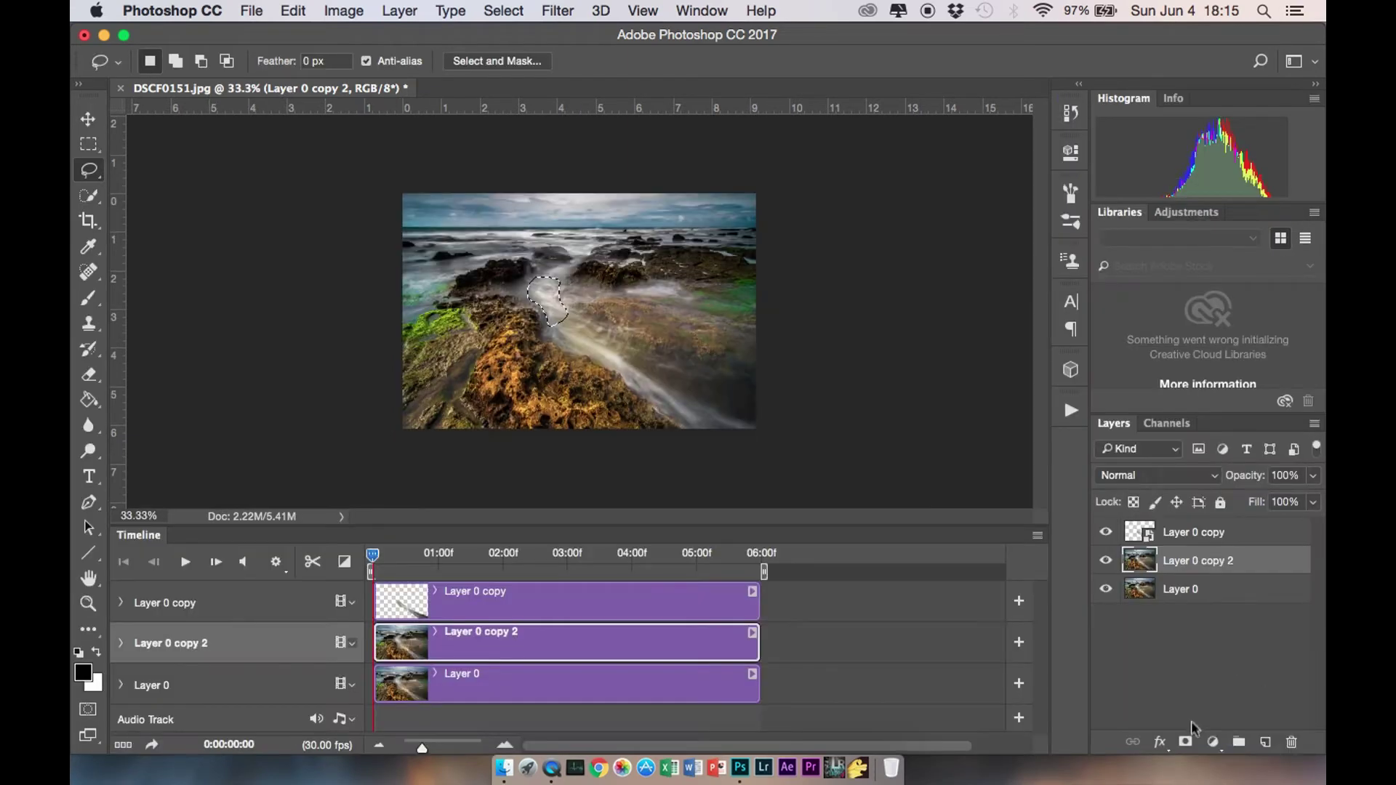
- Mask Layer 0 copy 2 to the patch, apply the mask, and convert it to a smart object
left_click(1187, 742)
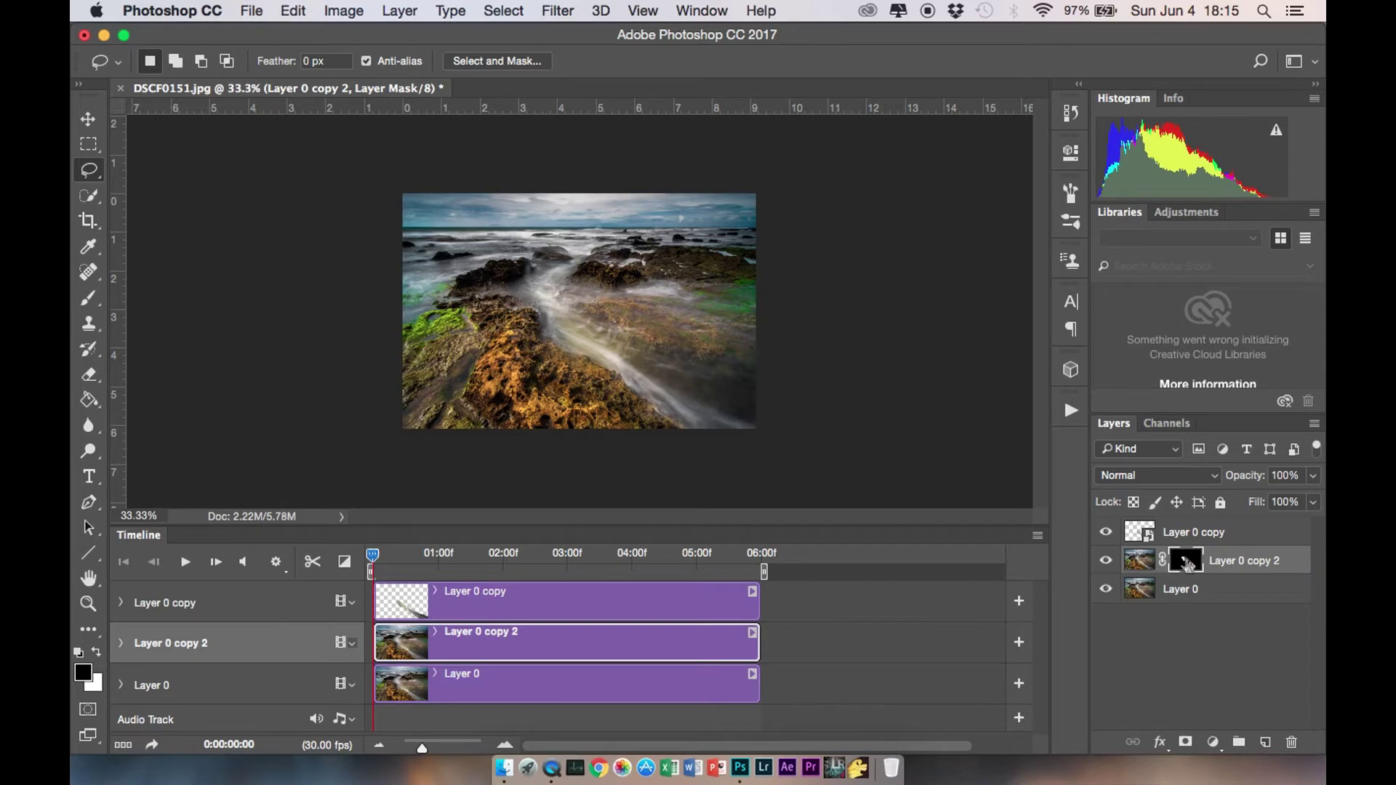
right_click(1187, 564)
left_click(1136, 612)
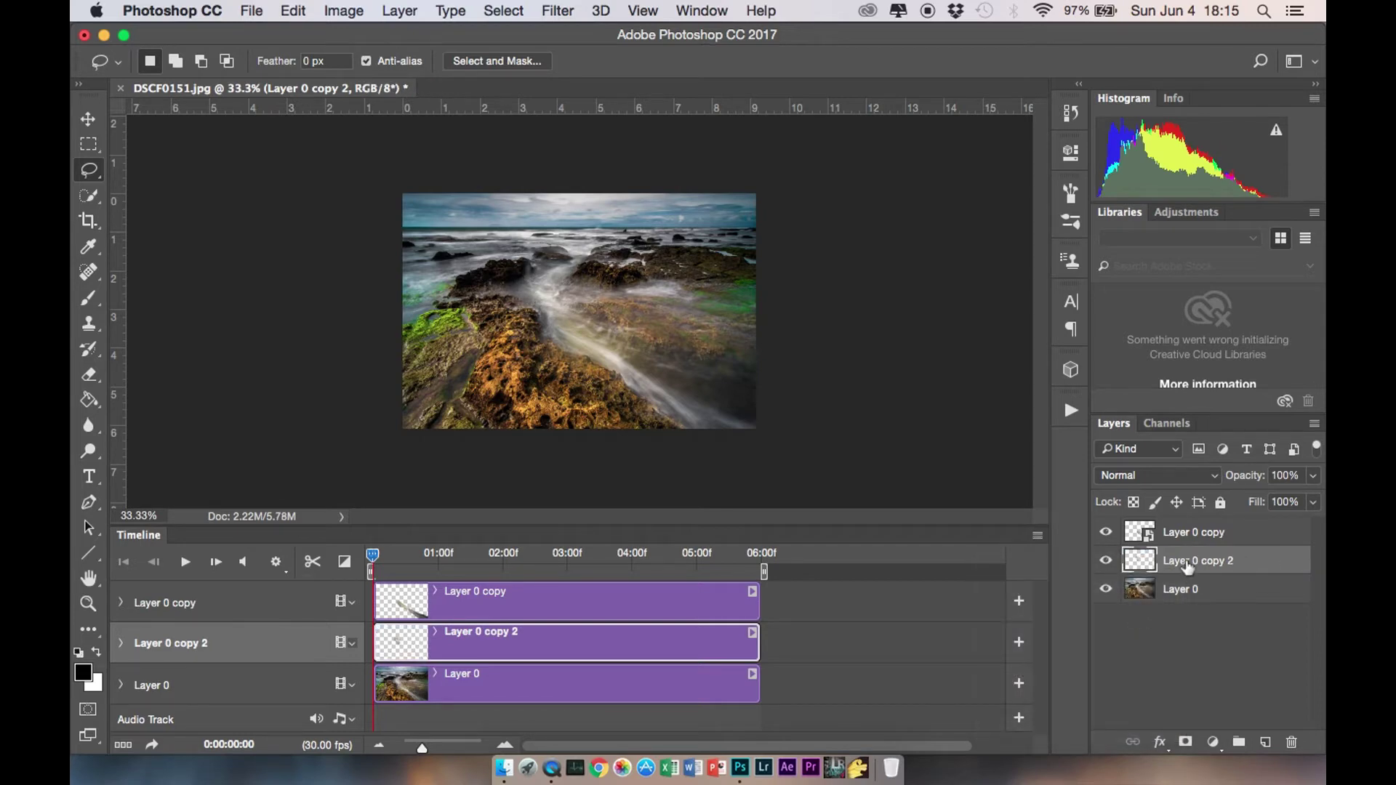
right_click(1188, 567)
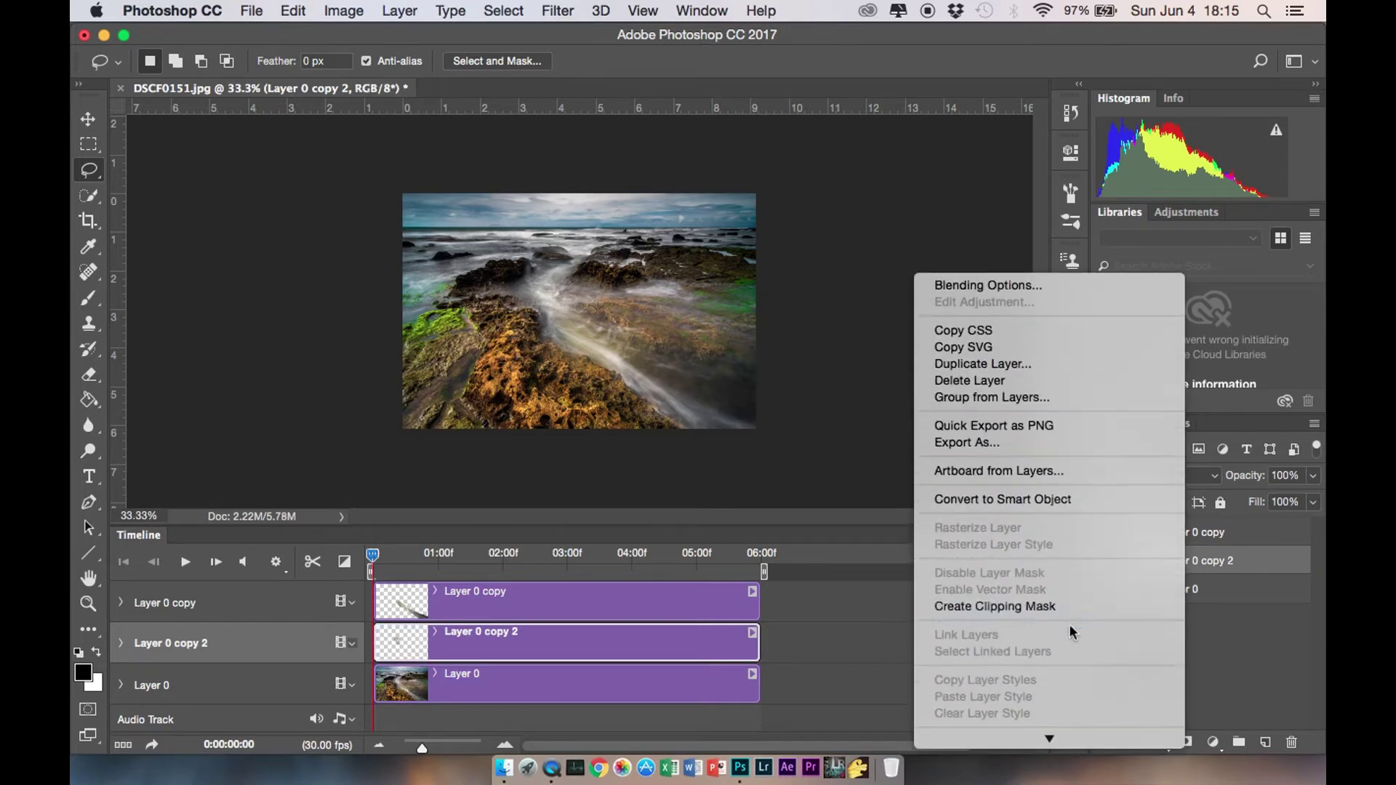
left_click(1048, 500)
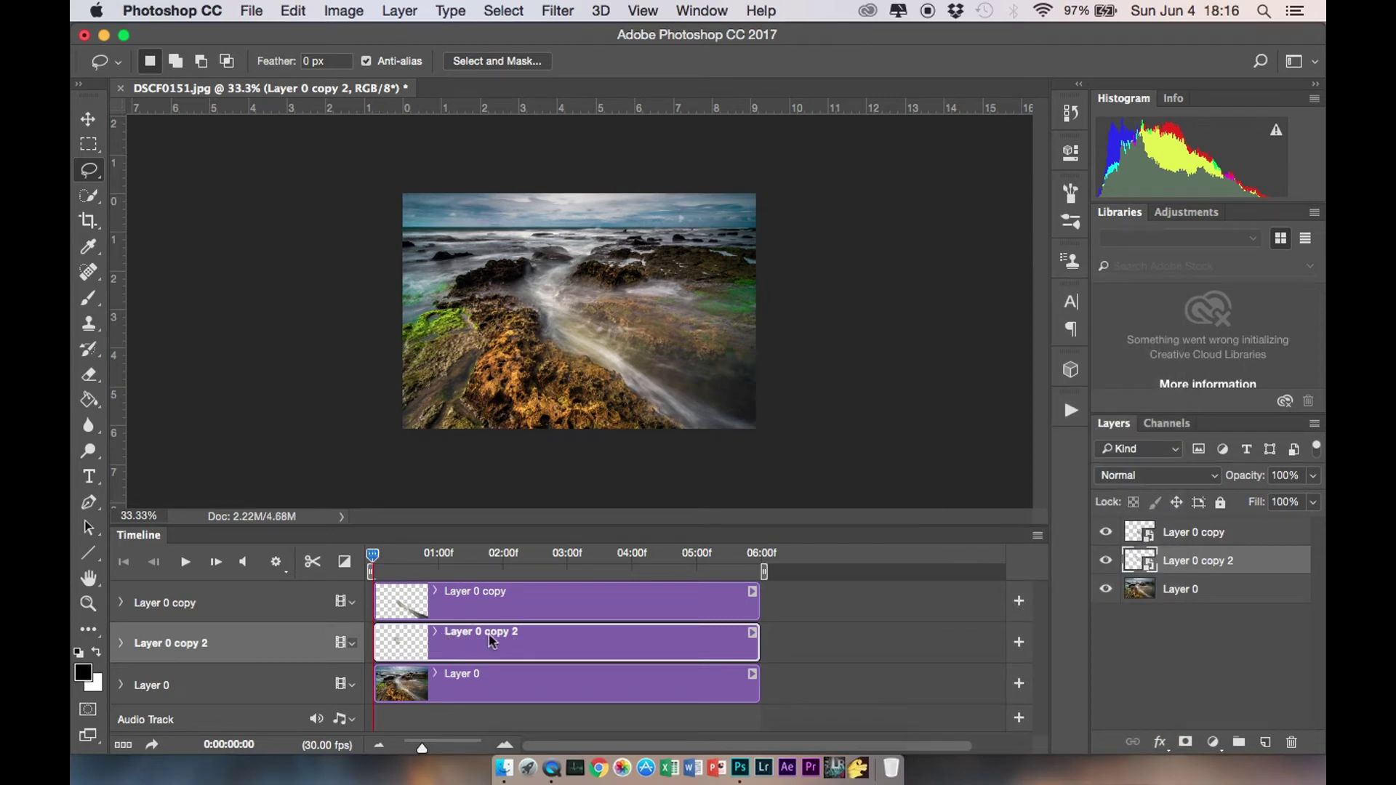
left_click(122, 643)
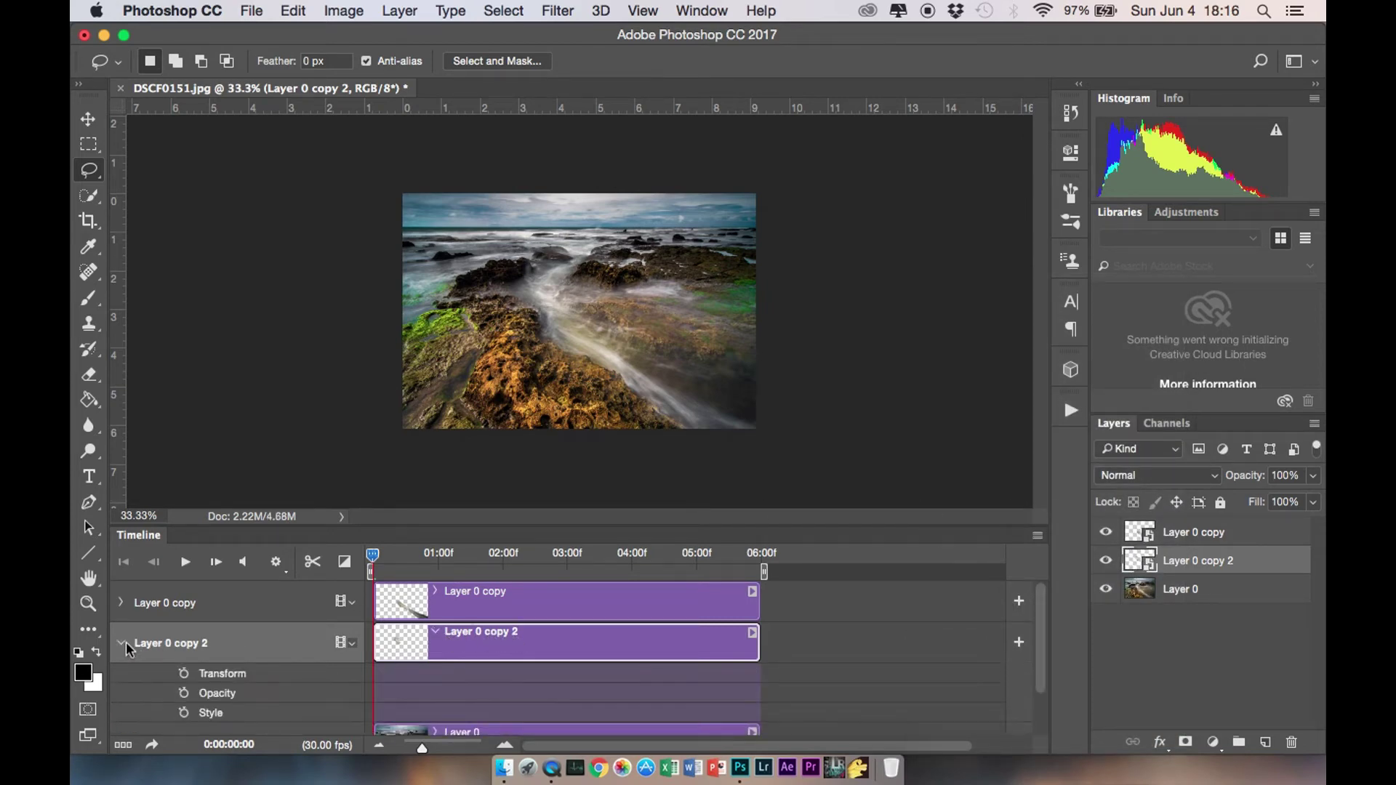
- Keyframe Layer 0 copy 2's transform and stretch the water patch downward at the clip end
left_click(184, 675)
left_click_drag(378, 572, 765, 578)
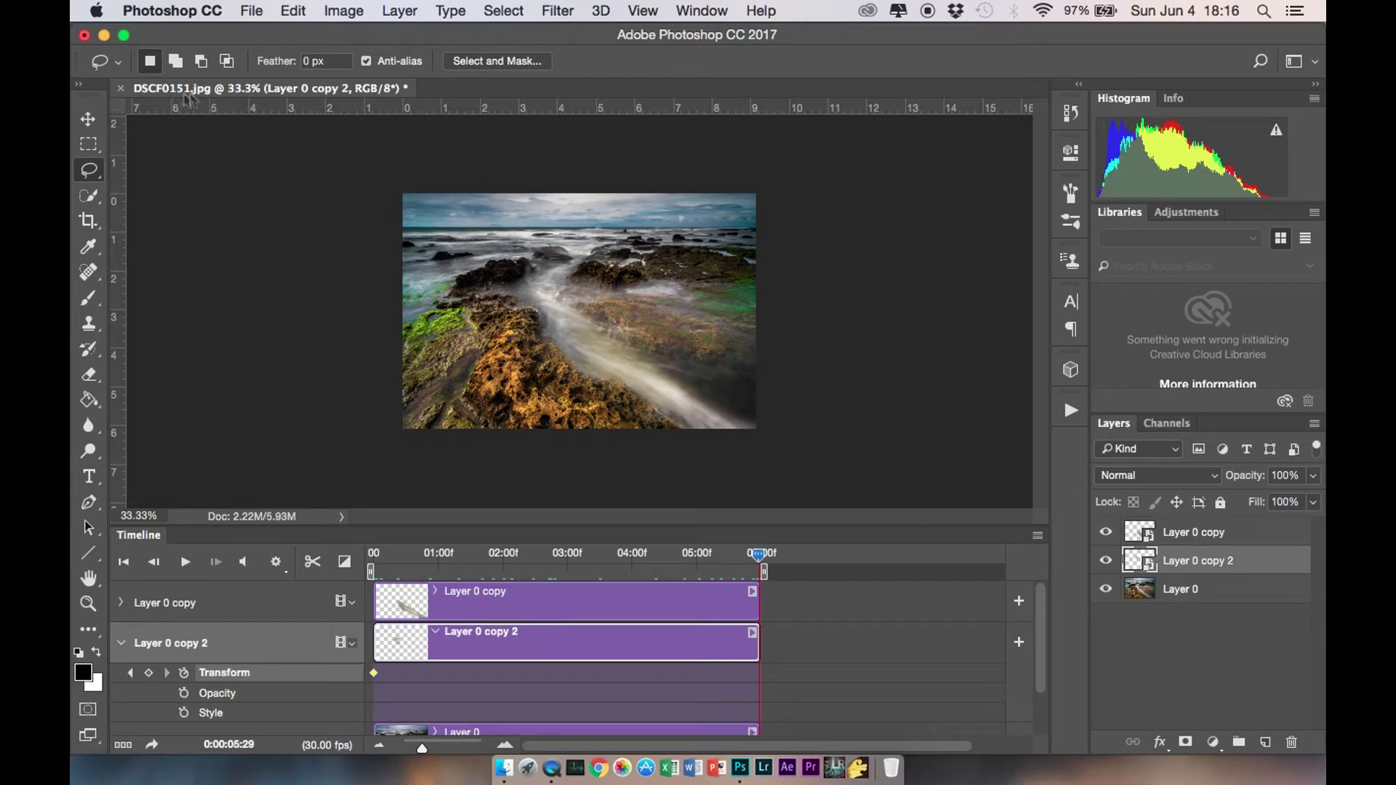
left_click(90, 123)
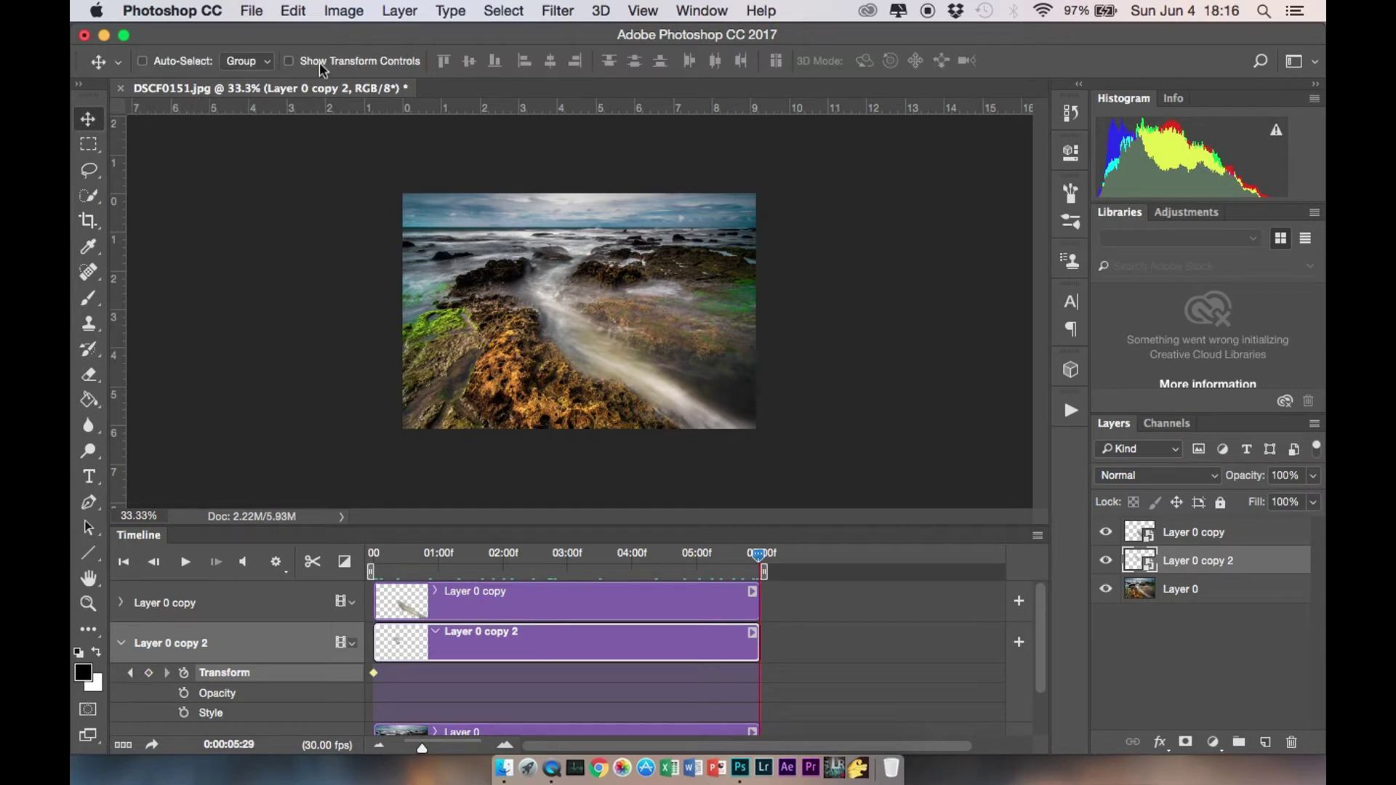
left_click(289, 61)
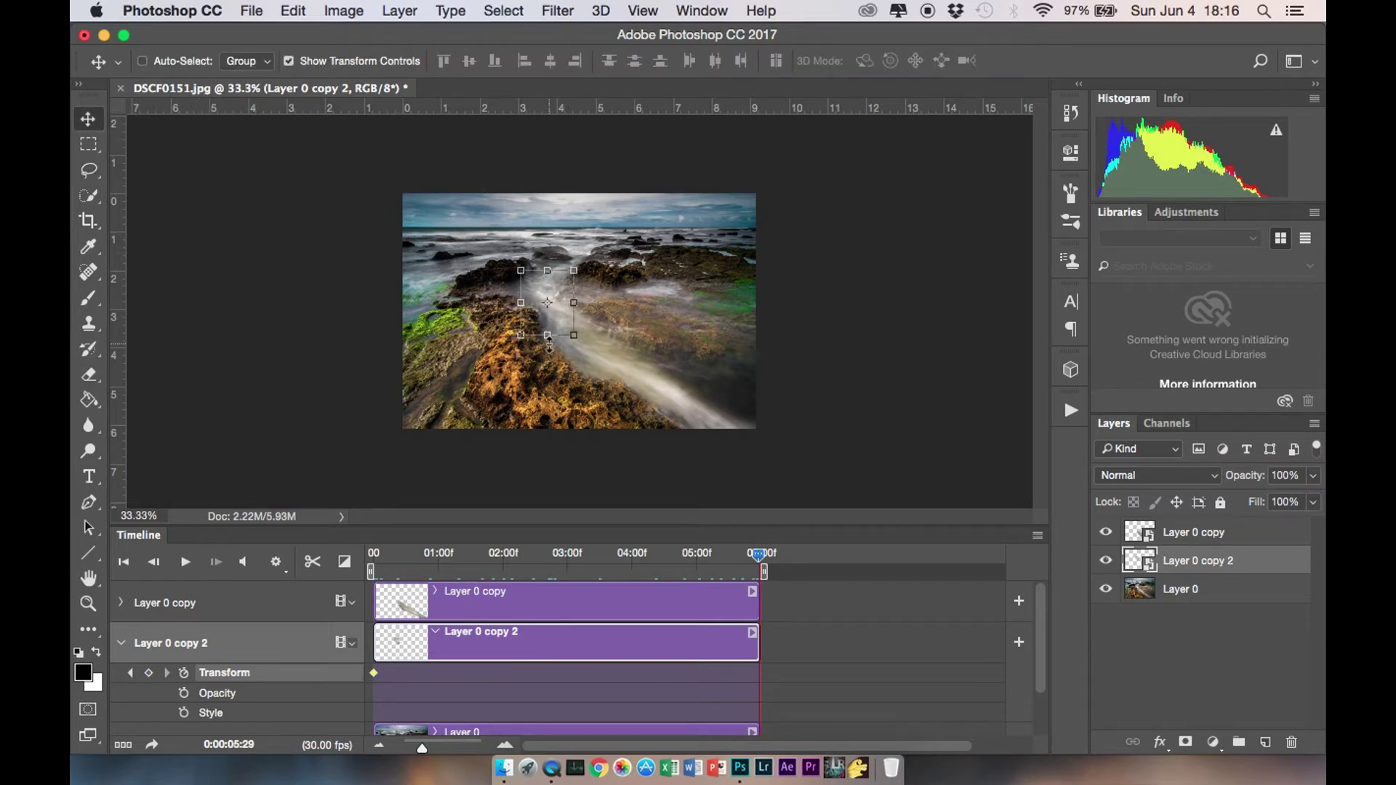
left_click_drag(549, 343, 553, 404)
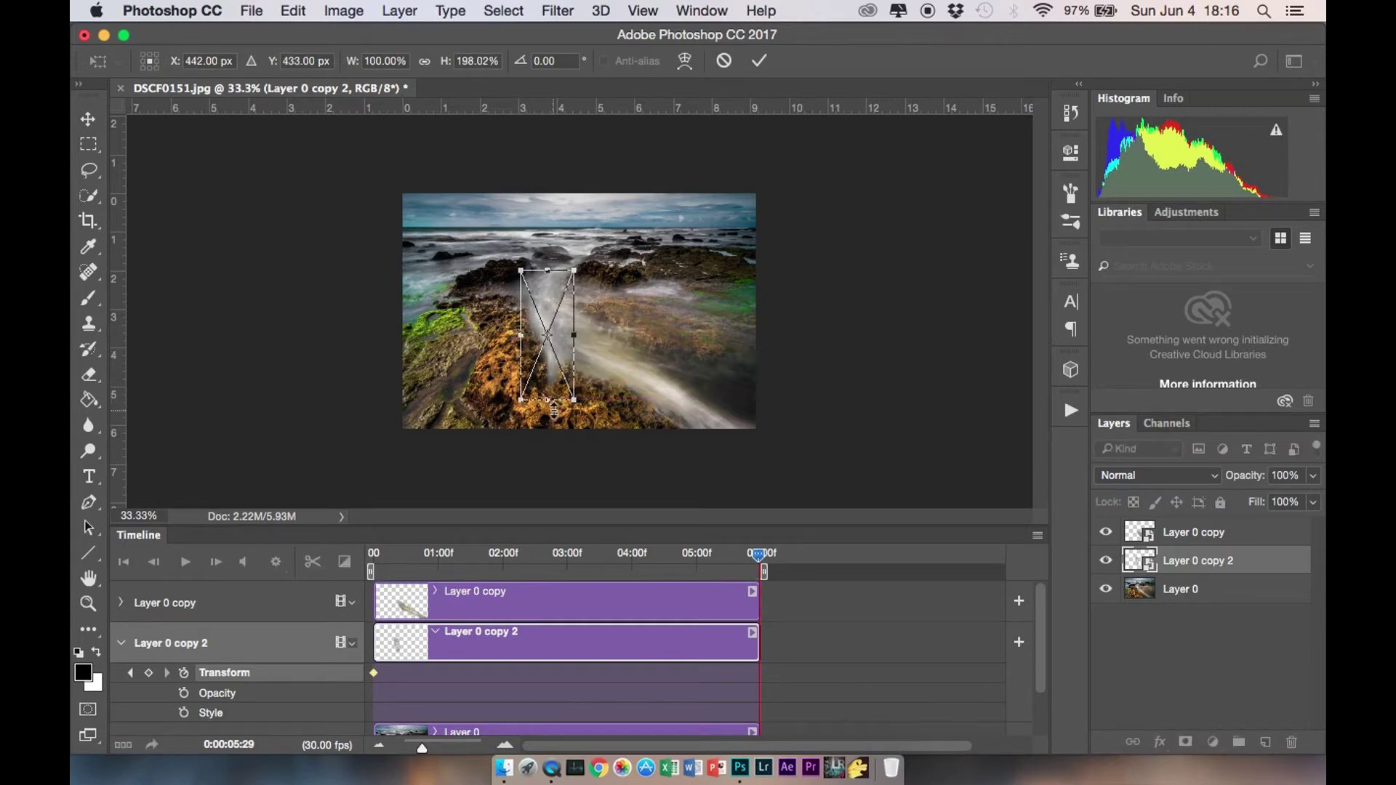
key("Return")
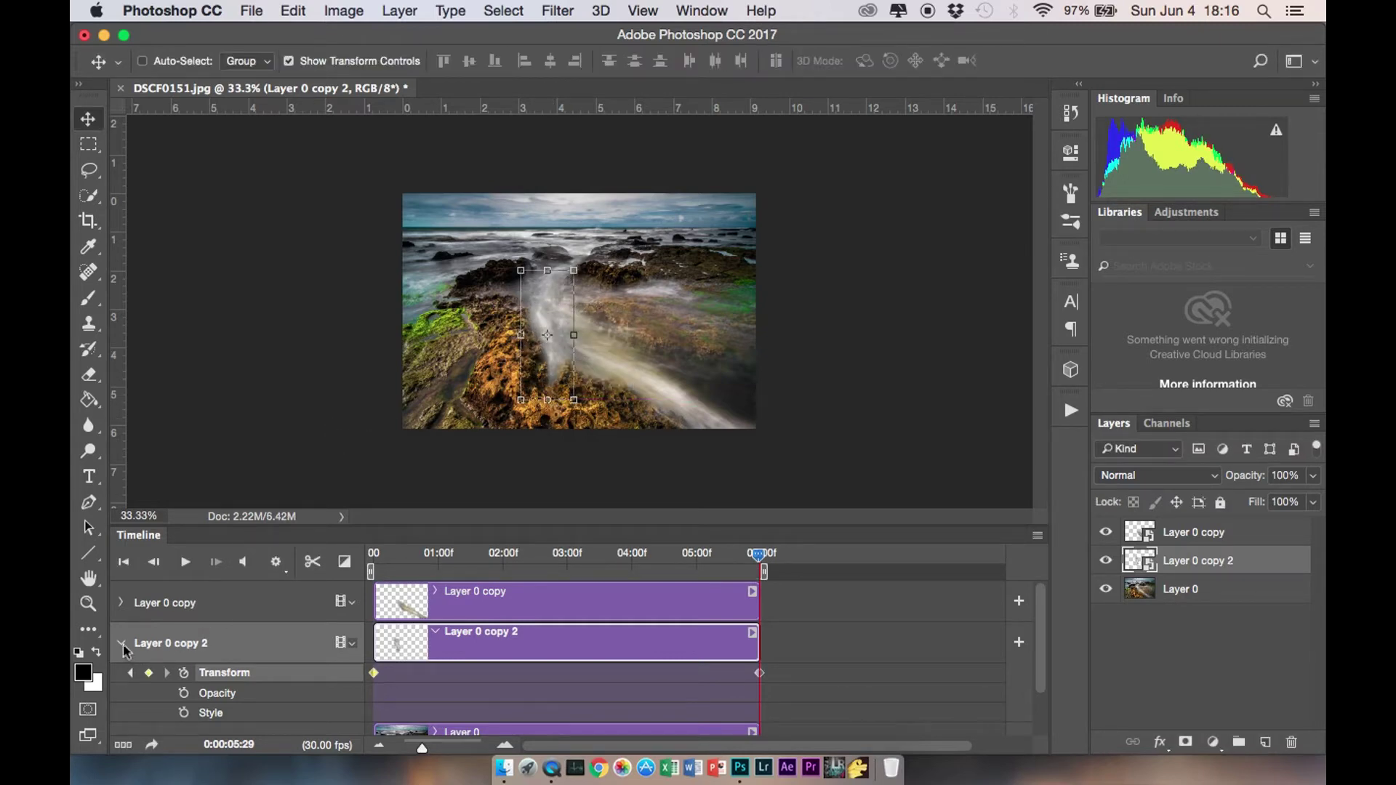
- Preview the animation, then return to the first frame with transform controls hidden
left_click(122, 643)
key("space")
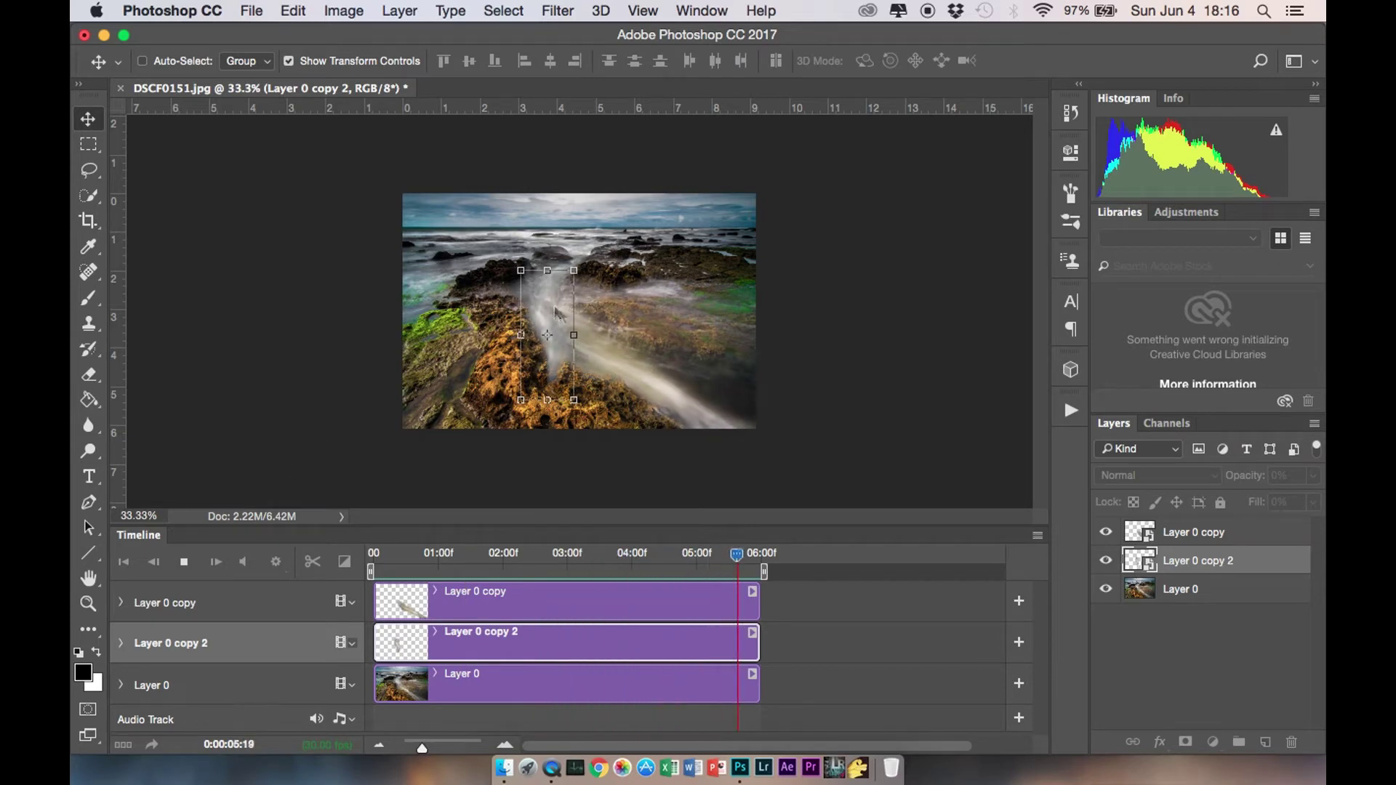
key("space")
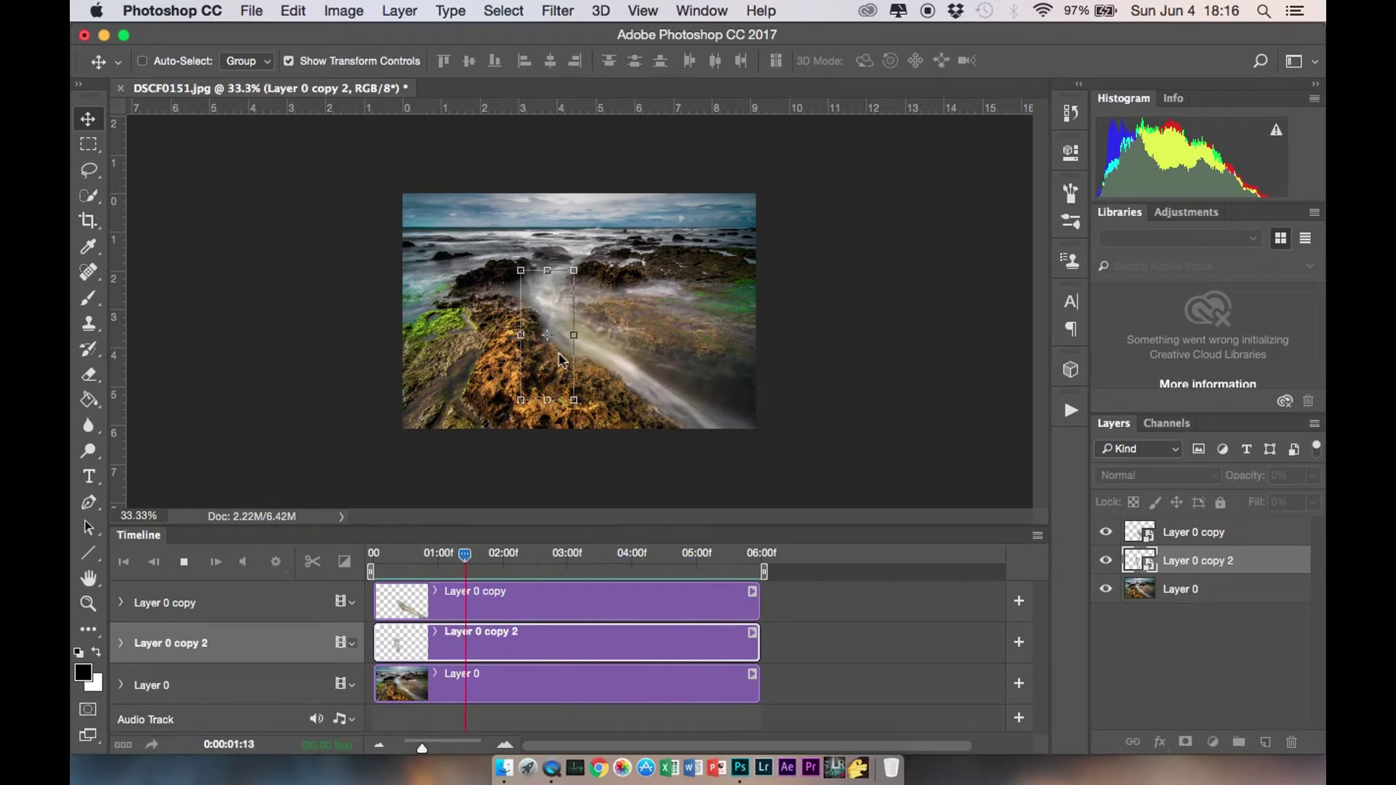
left_click_drag(465, 555, 335, 560)
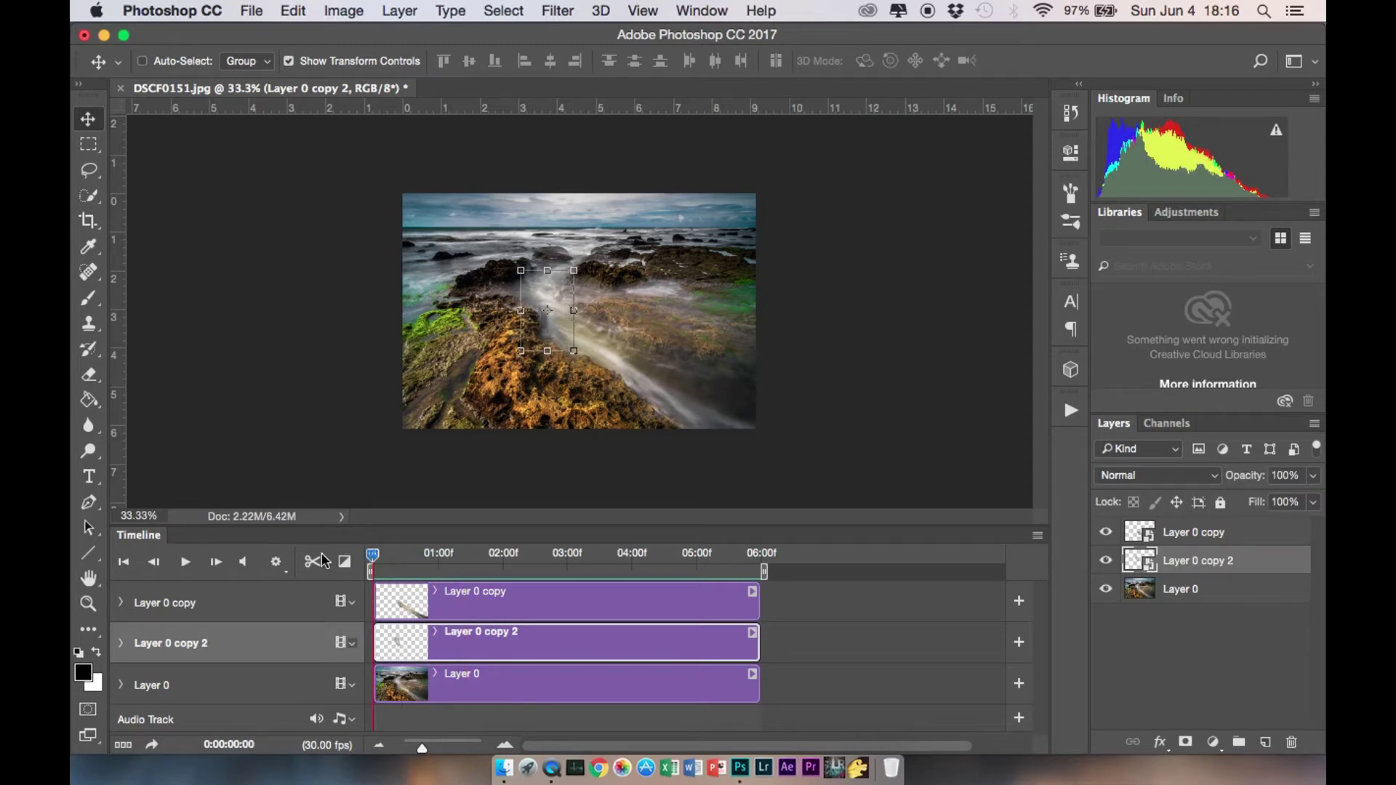
left_click(291, 64)
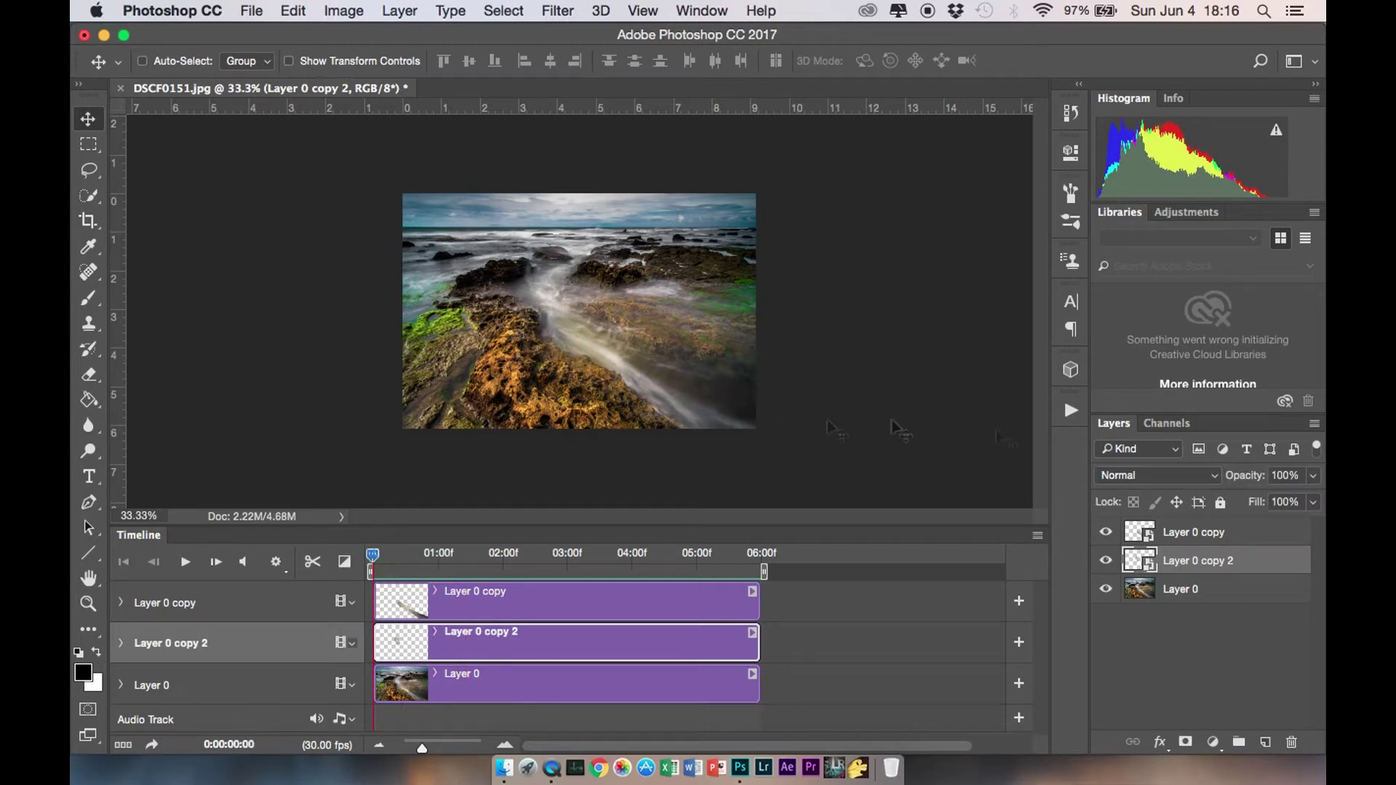
- Duplicate Layer 0 as Layer 0 copy 3
left_click(1191, 592)
right_click(1210, 595)
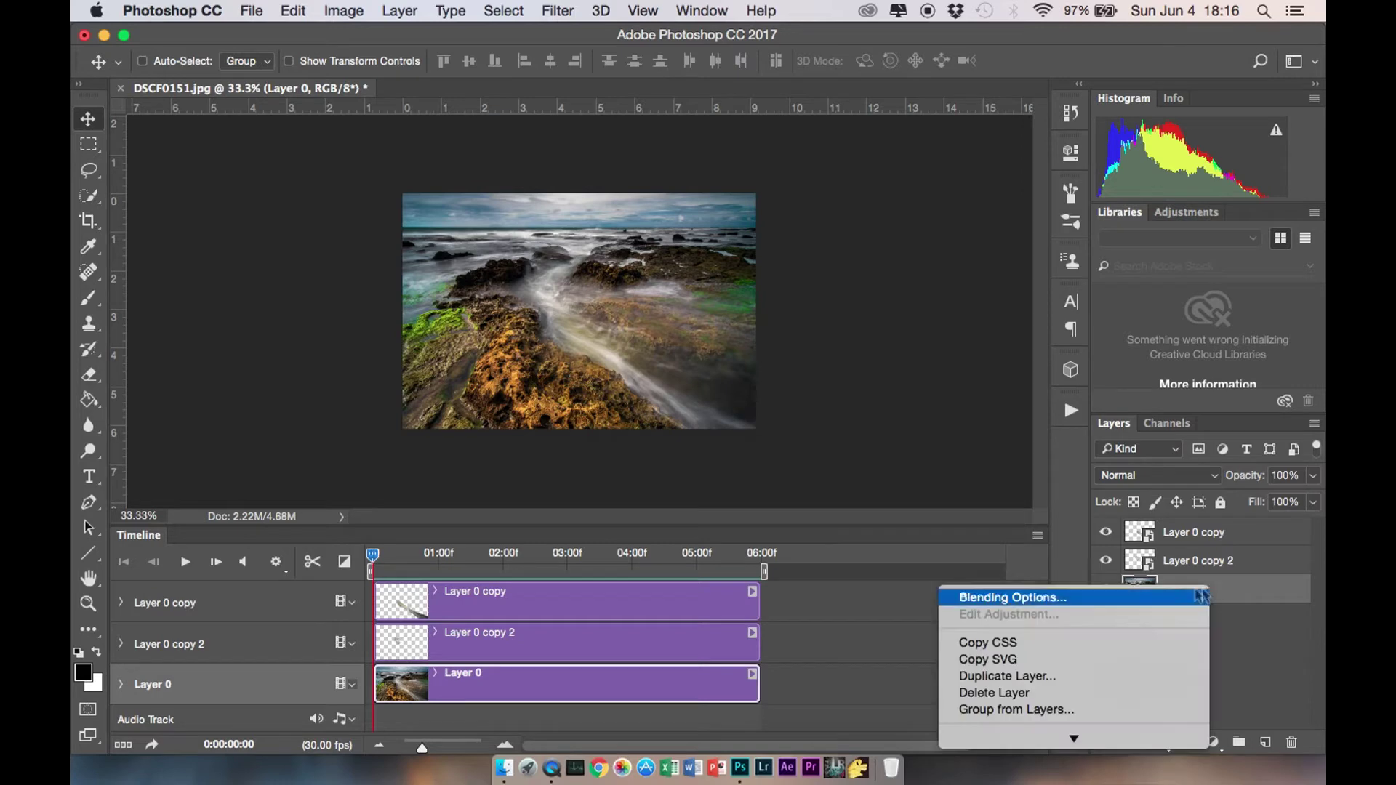
left_click(1079, 677)
left_click(873, 308)
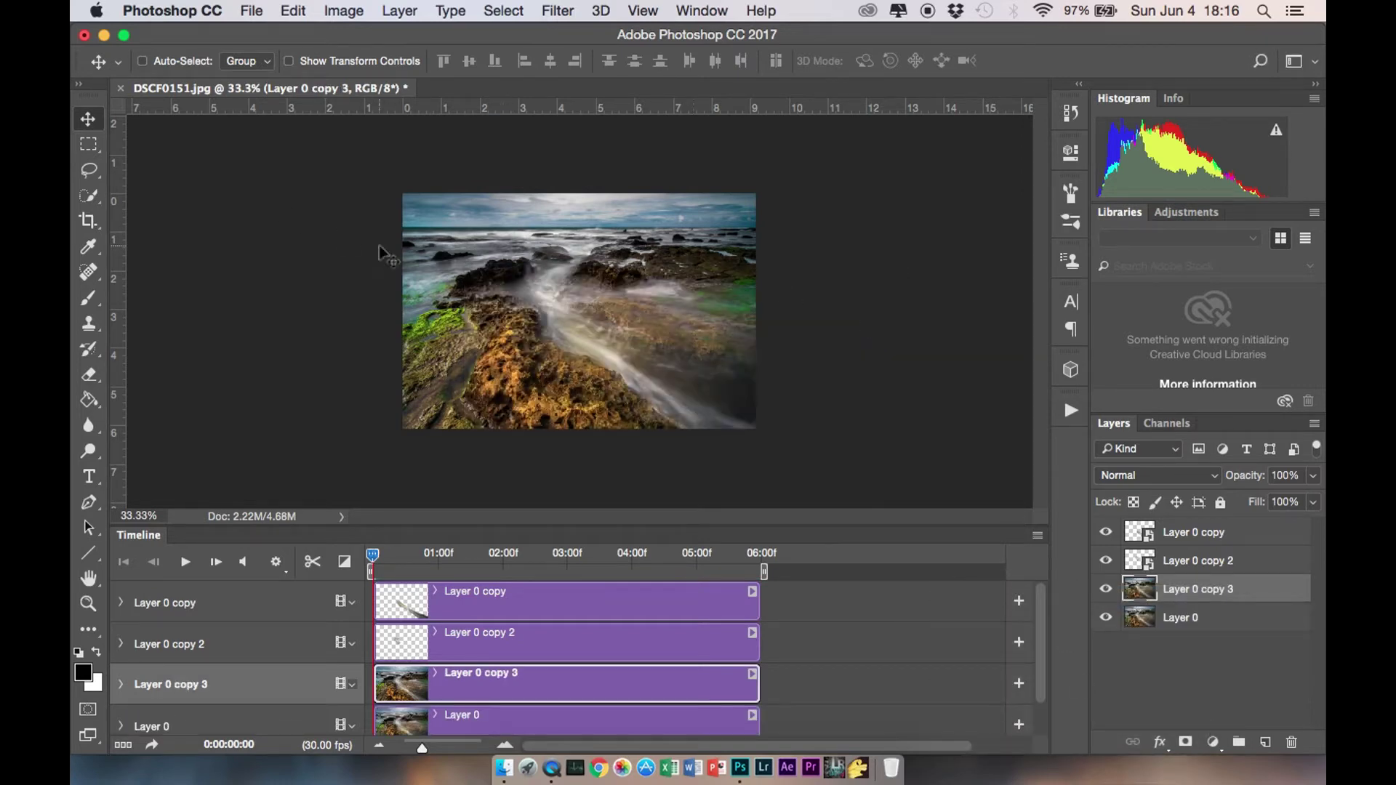
- Lasso a water stream near the centre and mask it with an 8 px feather
left_click(90, 173)
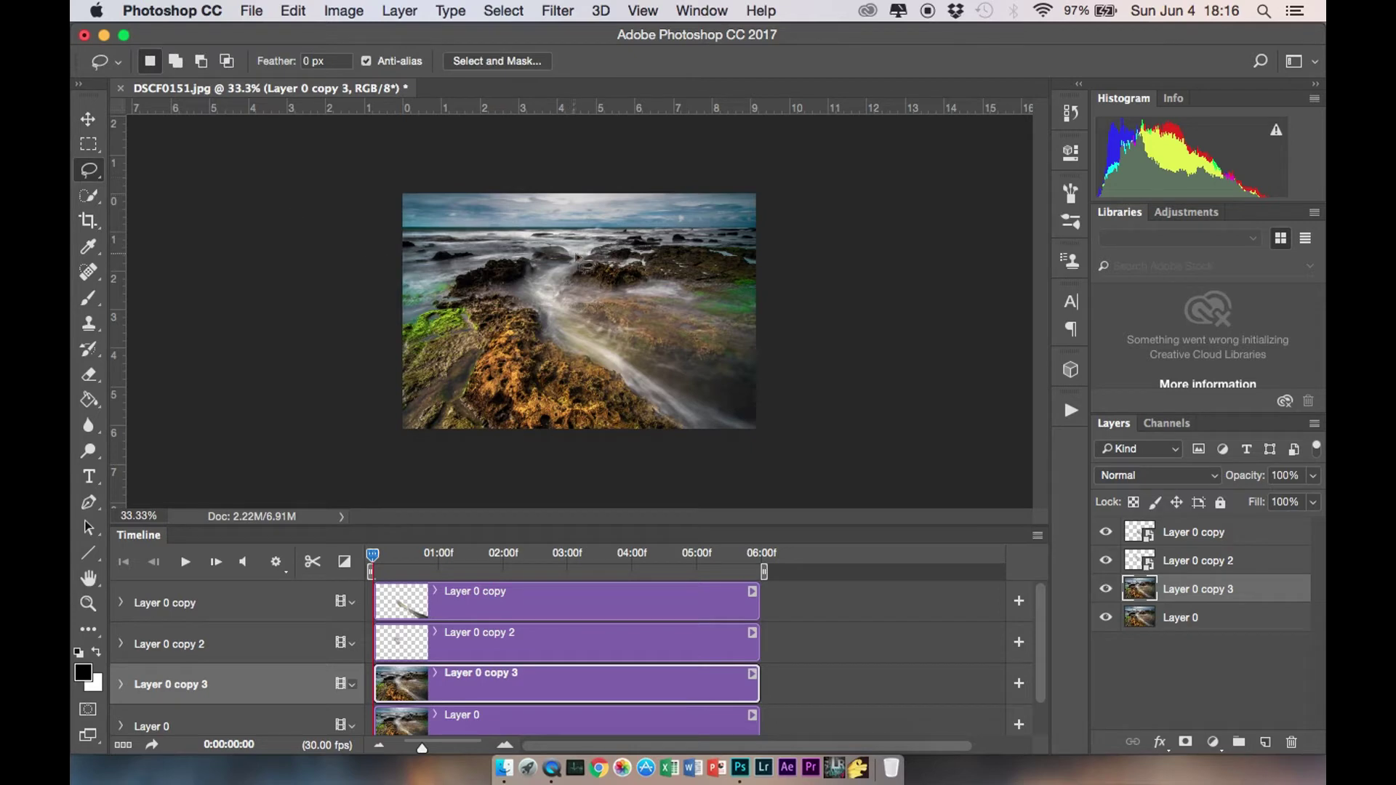
left_click_drag(575, 262, 540, 277)
left_click_drag(582, 273, 554, 292)
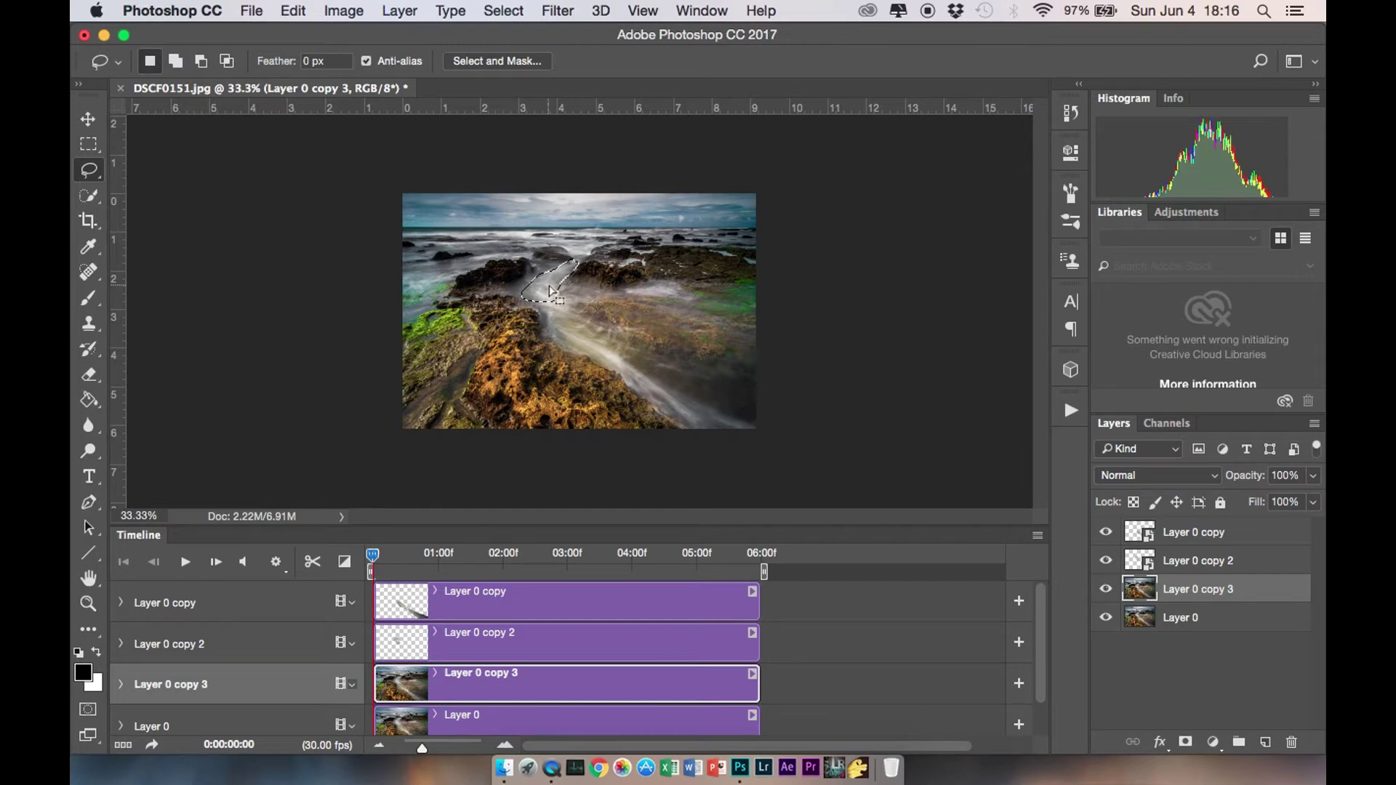
right_click(550, 286)
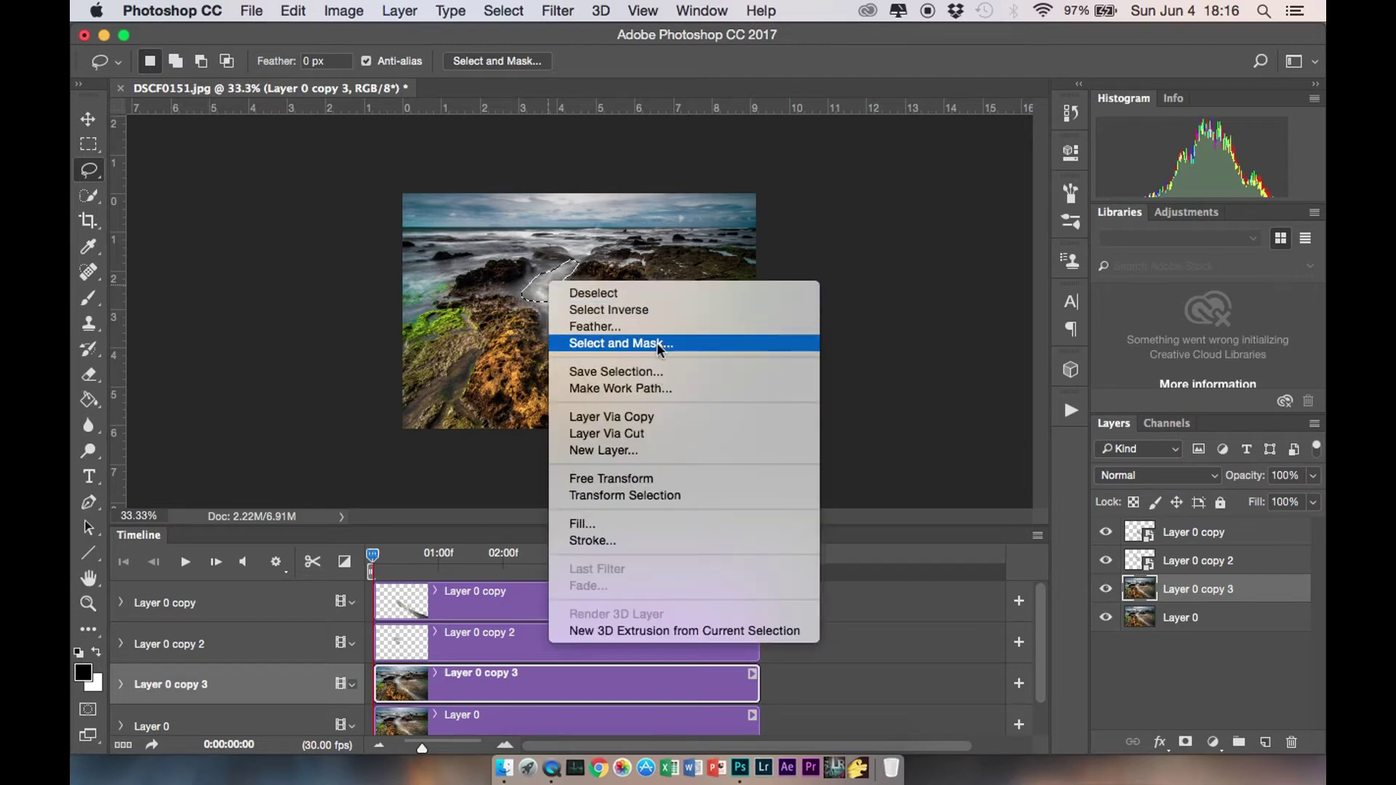
left_click(657, 342)
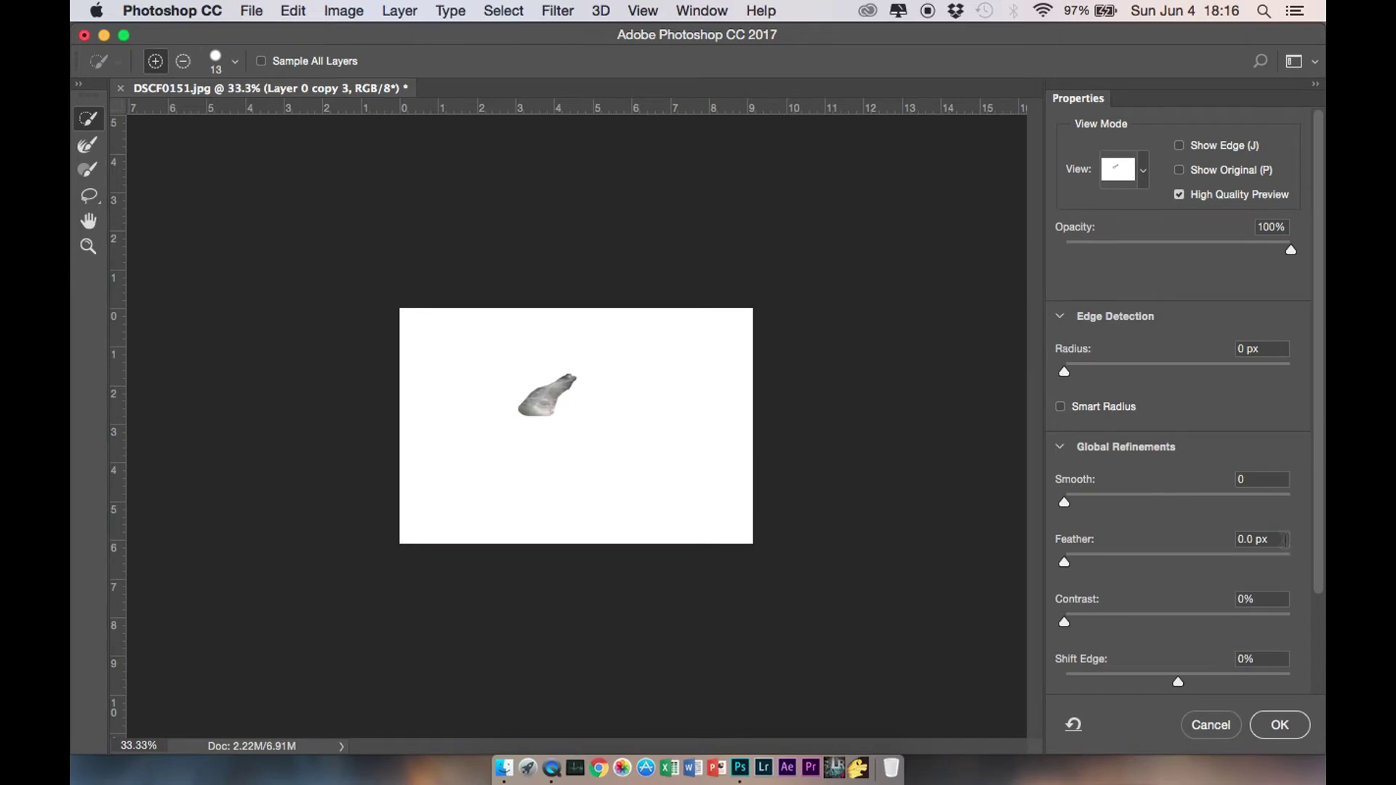
type("8")
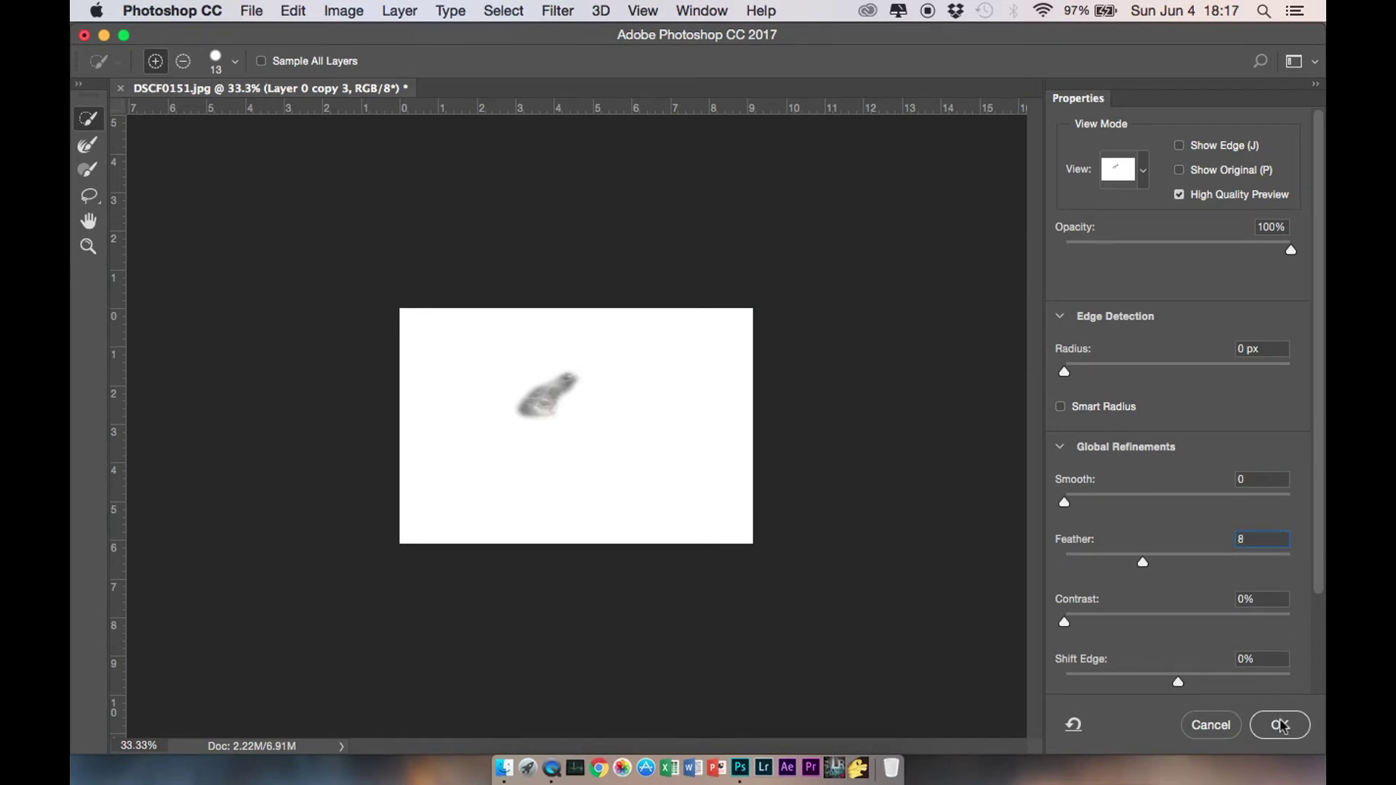
left_click(1281, 726)
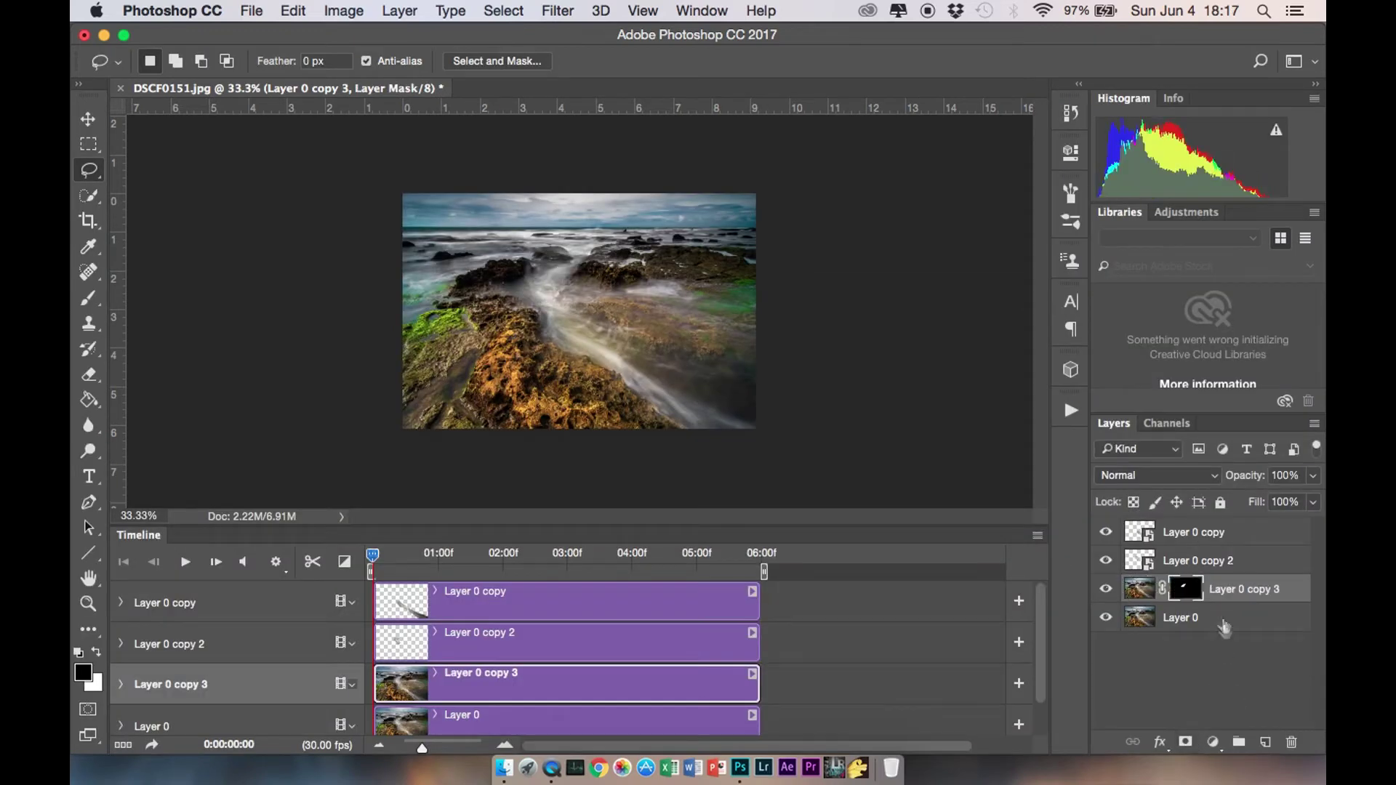
- Apply the layer mask and convert Layer 0 copy 3 to a smart object
right_click(1191, 593)
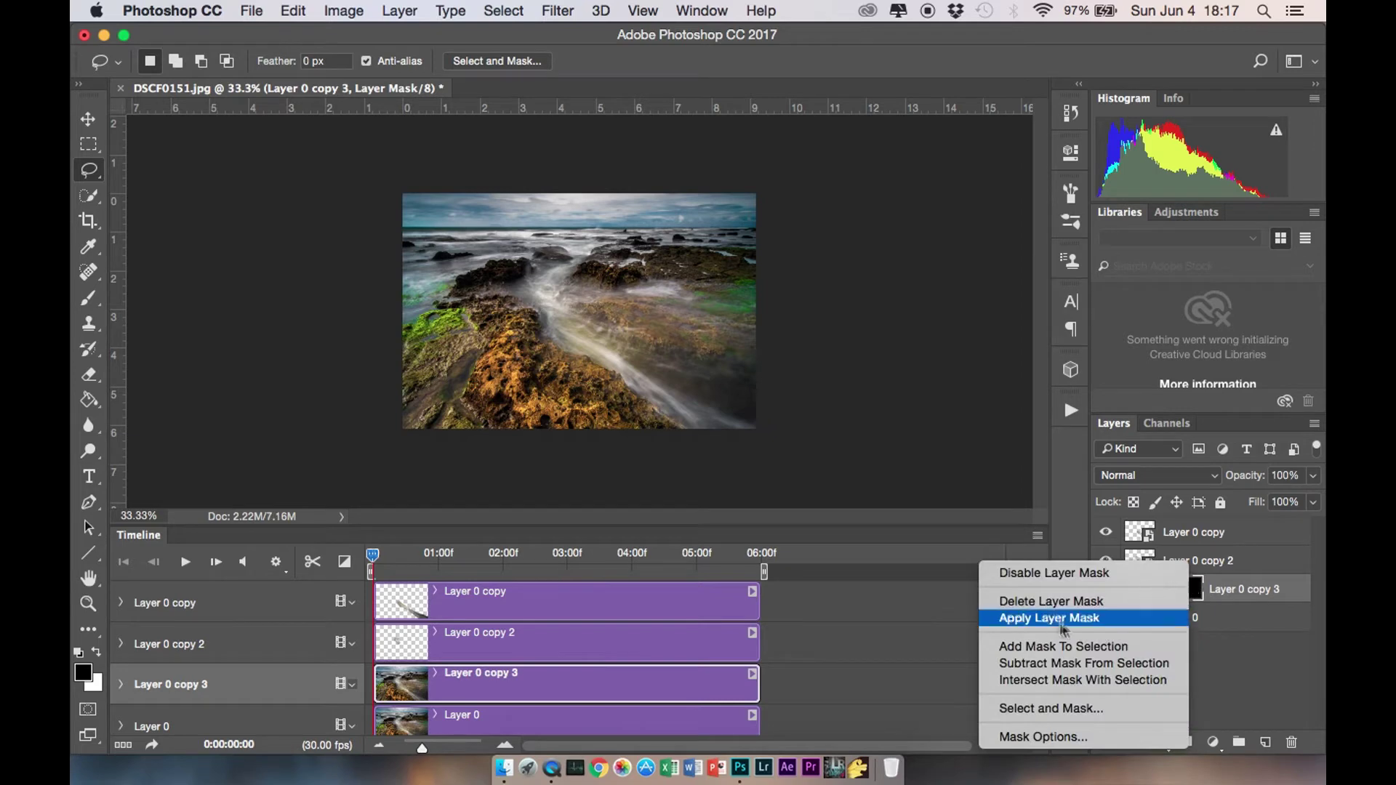
left_click(1041, 620)
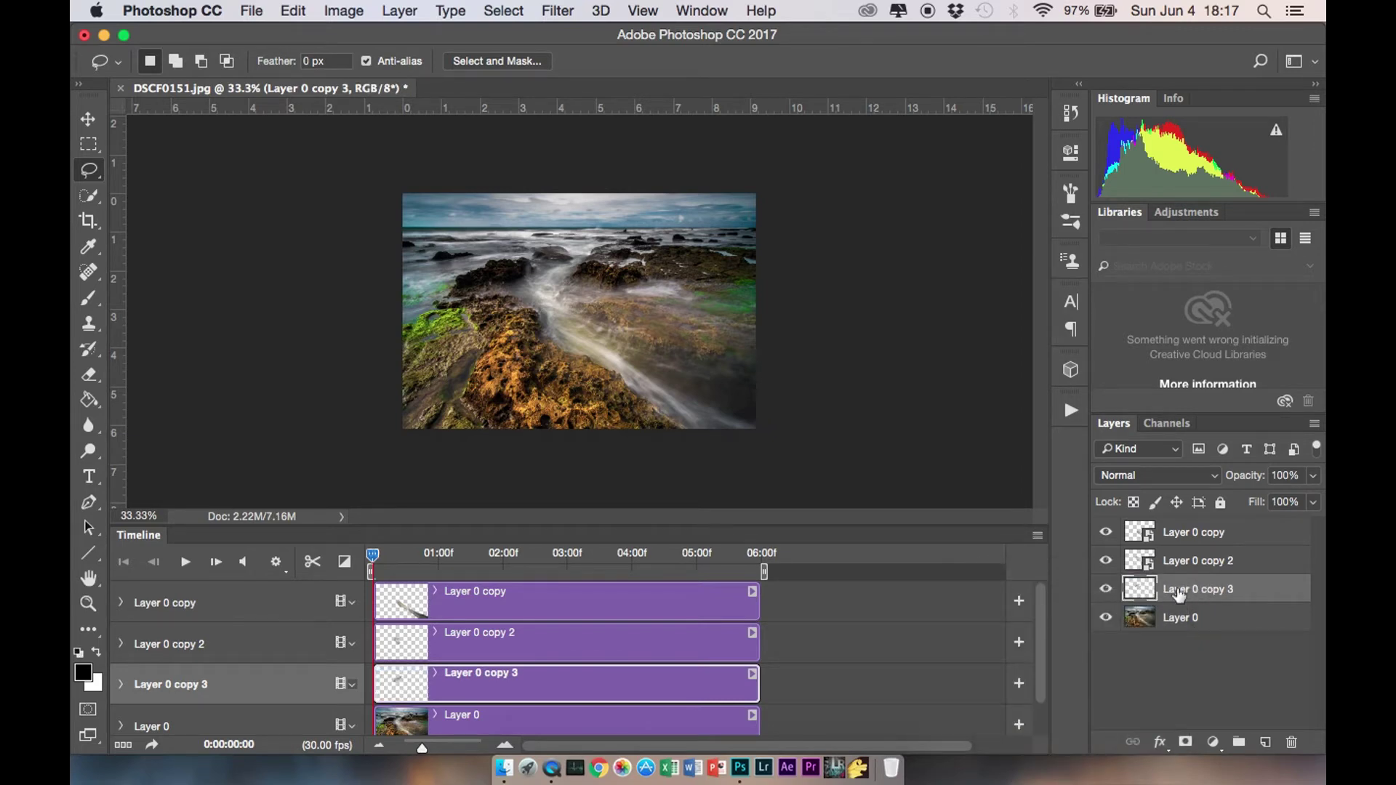
right_click(1180, 592)
scroll(1028, 646, "down", 3)
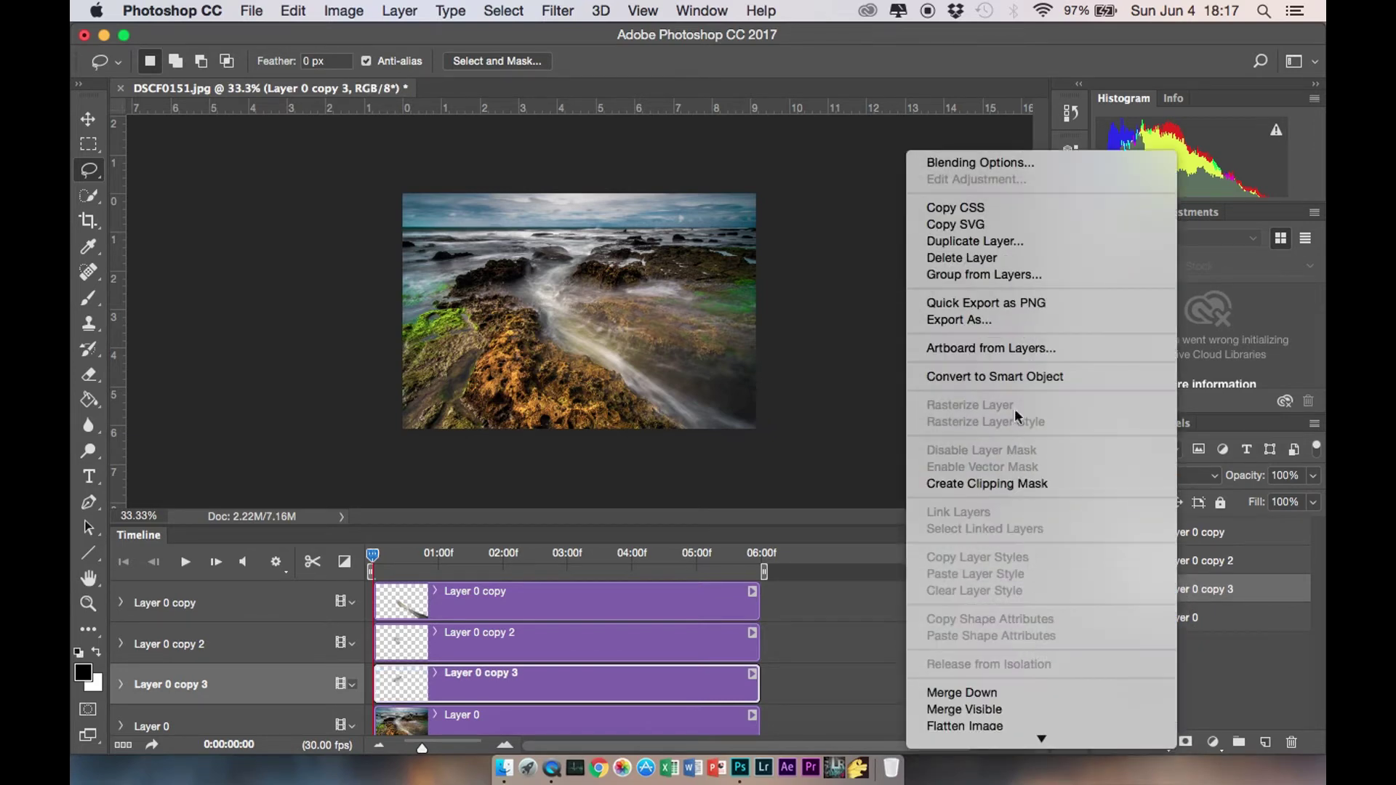
left_click(1010, 376)
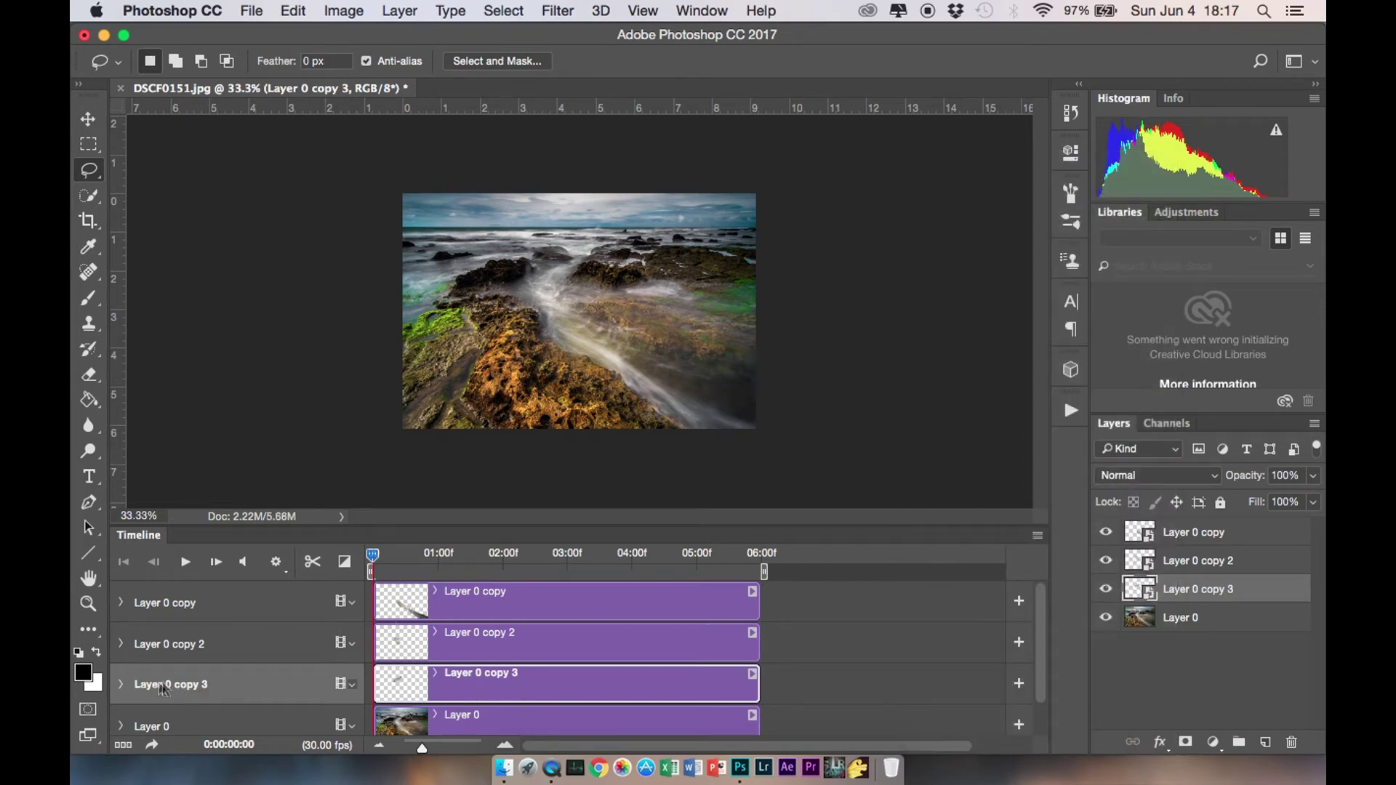
left_click(122, 685)
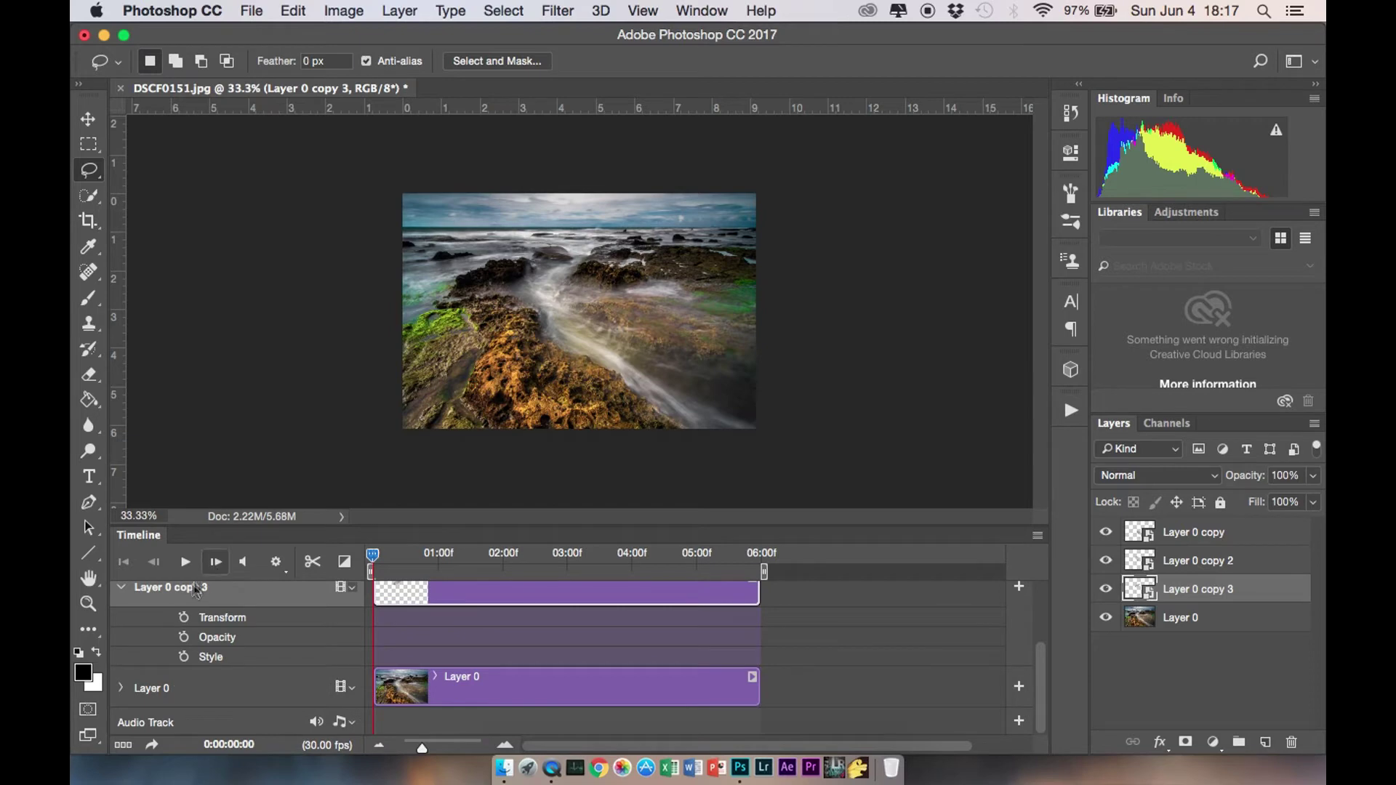
- Keyframe Layer 0 copy 3's transform at frame 0 and enlarge it at the last frame
left_click(185, 618)
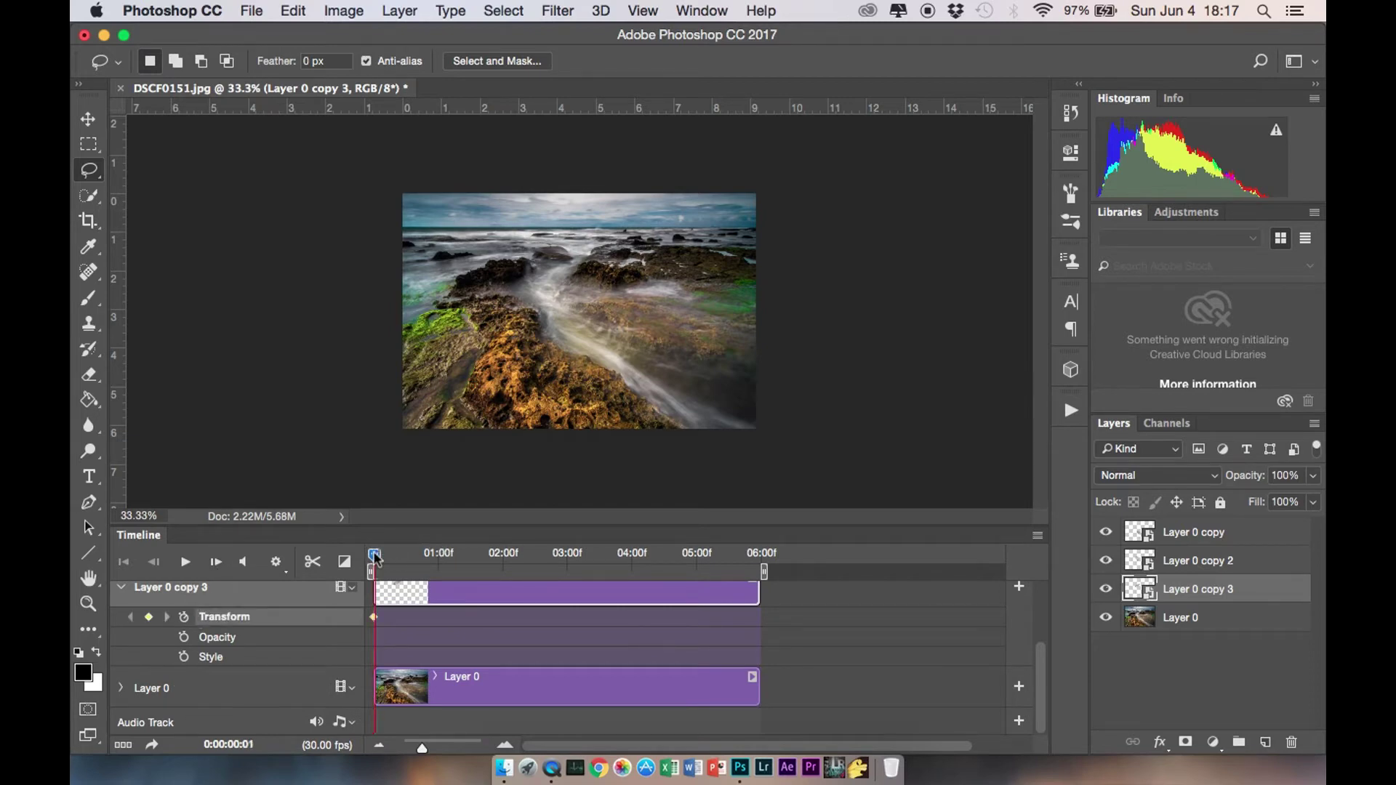
left_click_drag(374, 555, 758, 555)
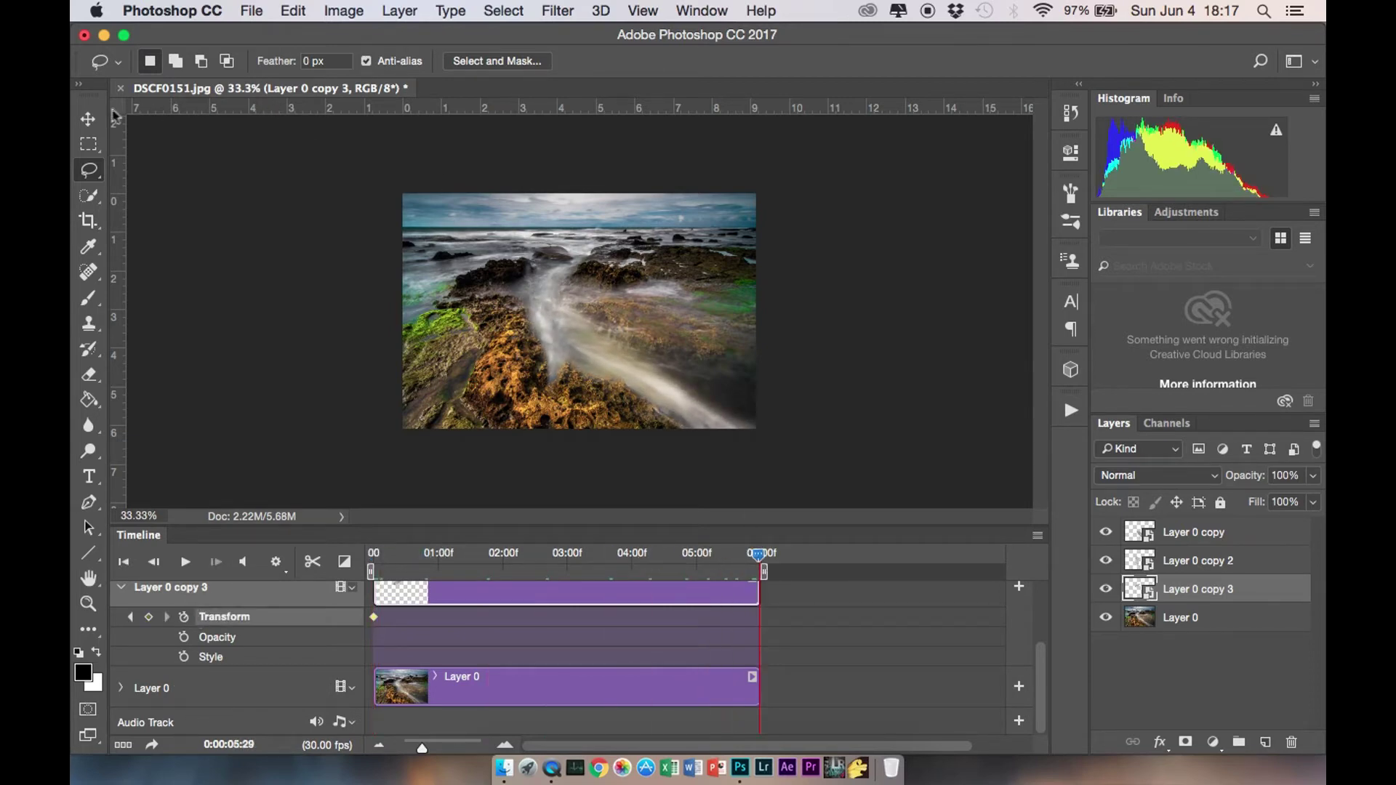
left_click(89, 119)
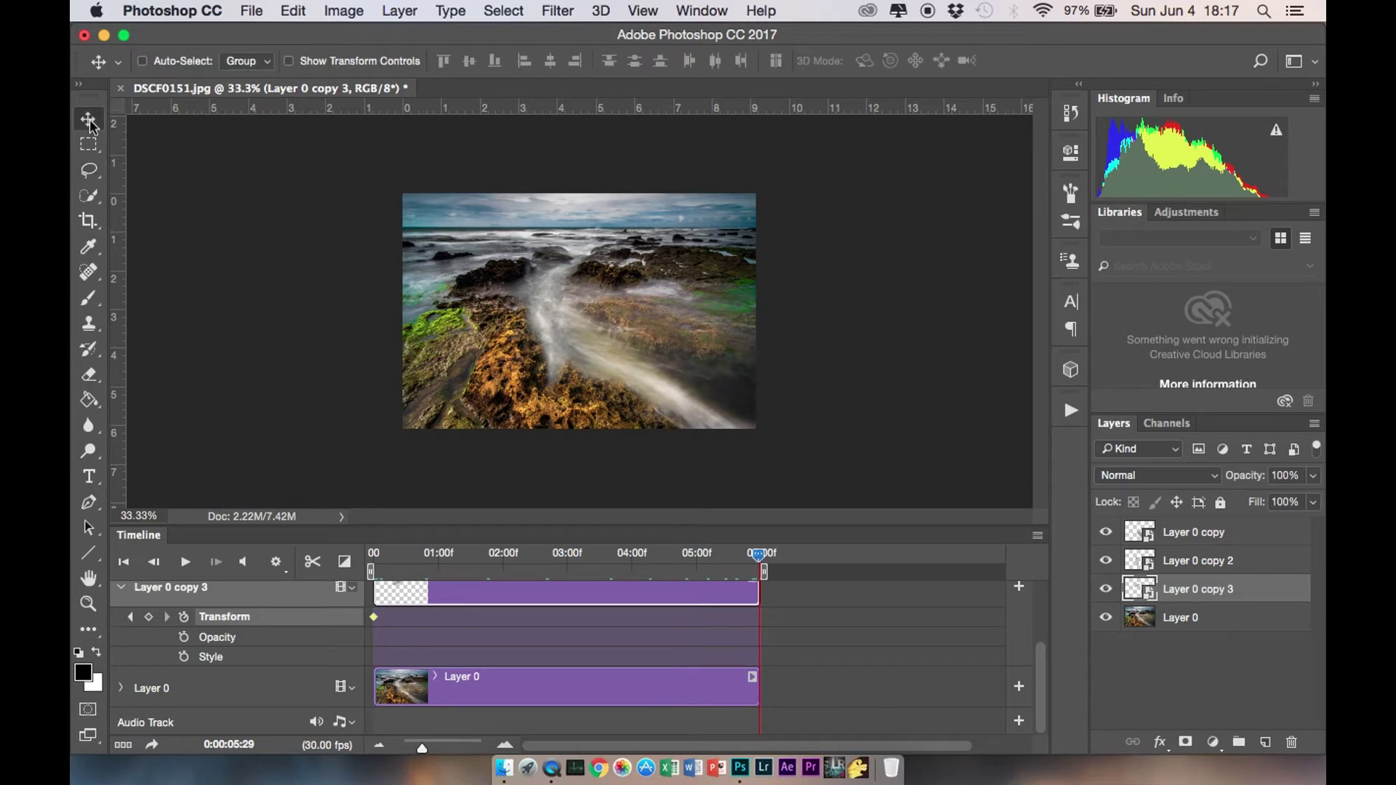
left_click(290, 61)
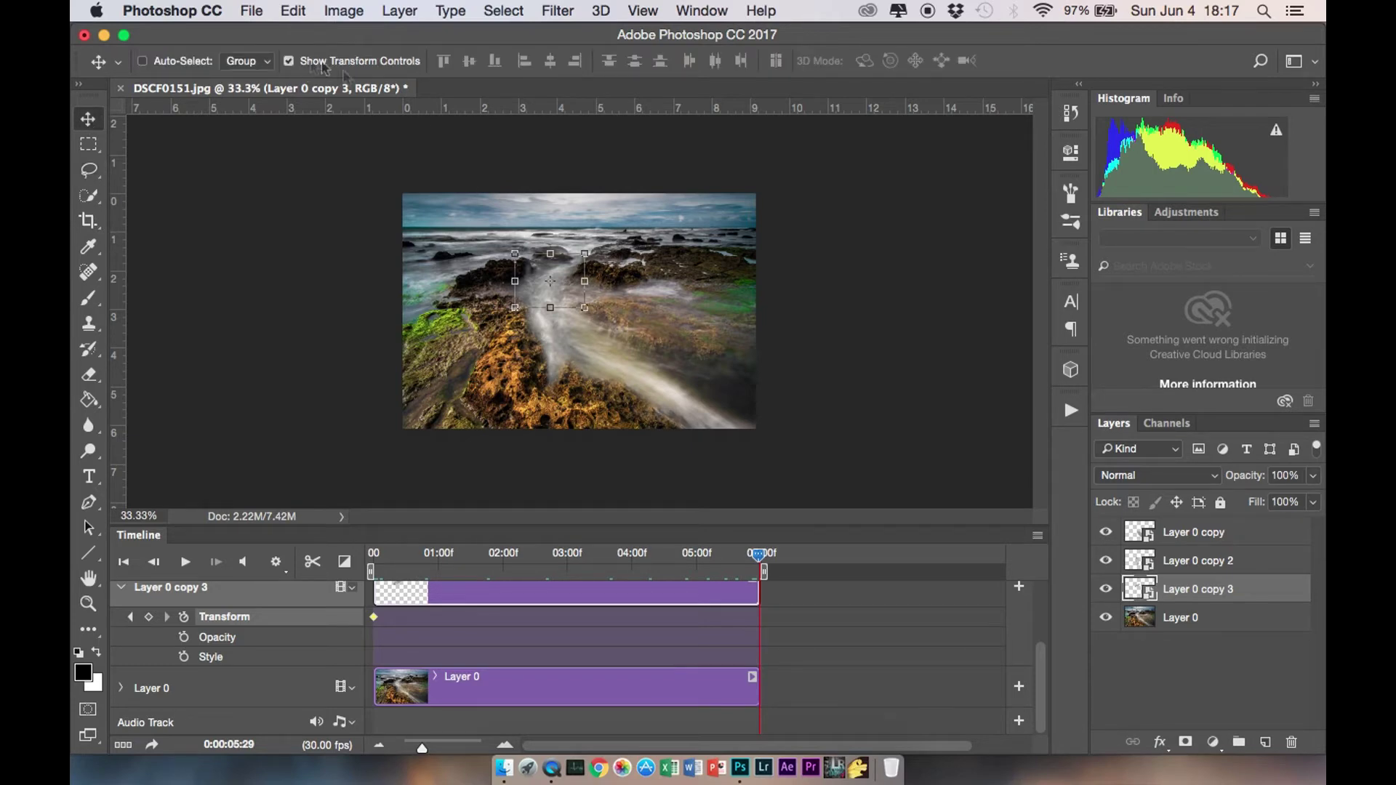
left_click_drag(515, 308, 442, 383)
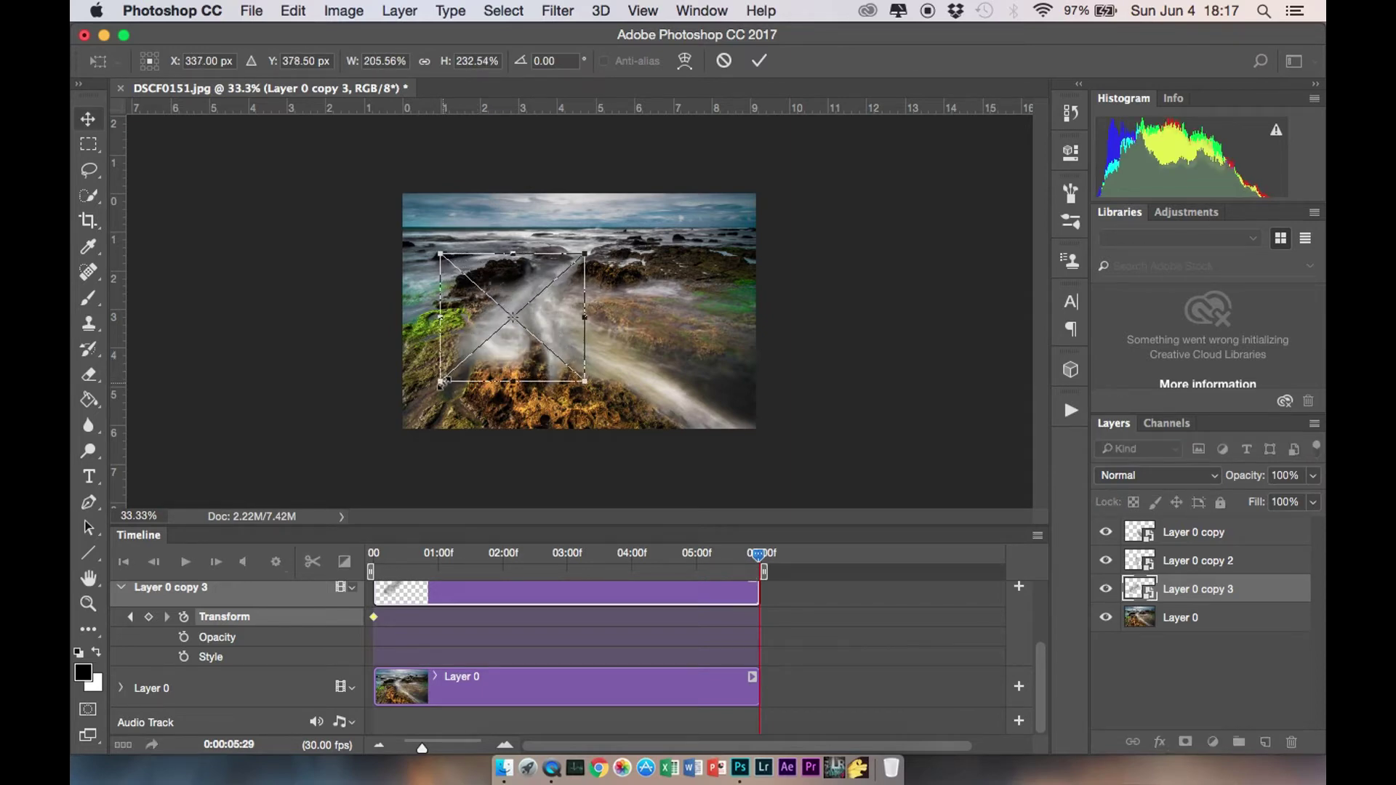
key("Return")
- Preview the scaling water animation by playing and scrubbing the timeline
left_click(124, 589)
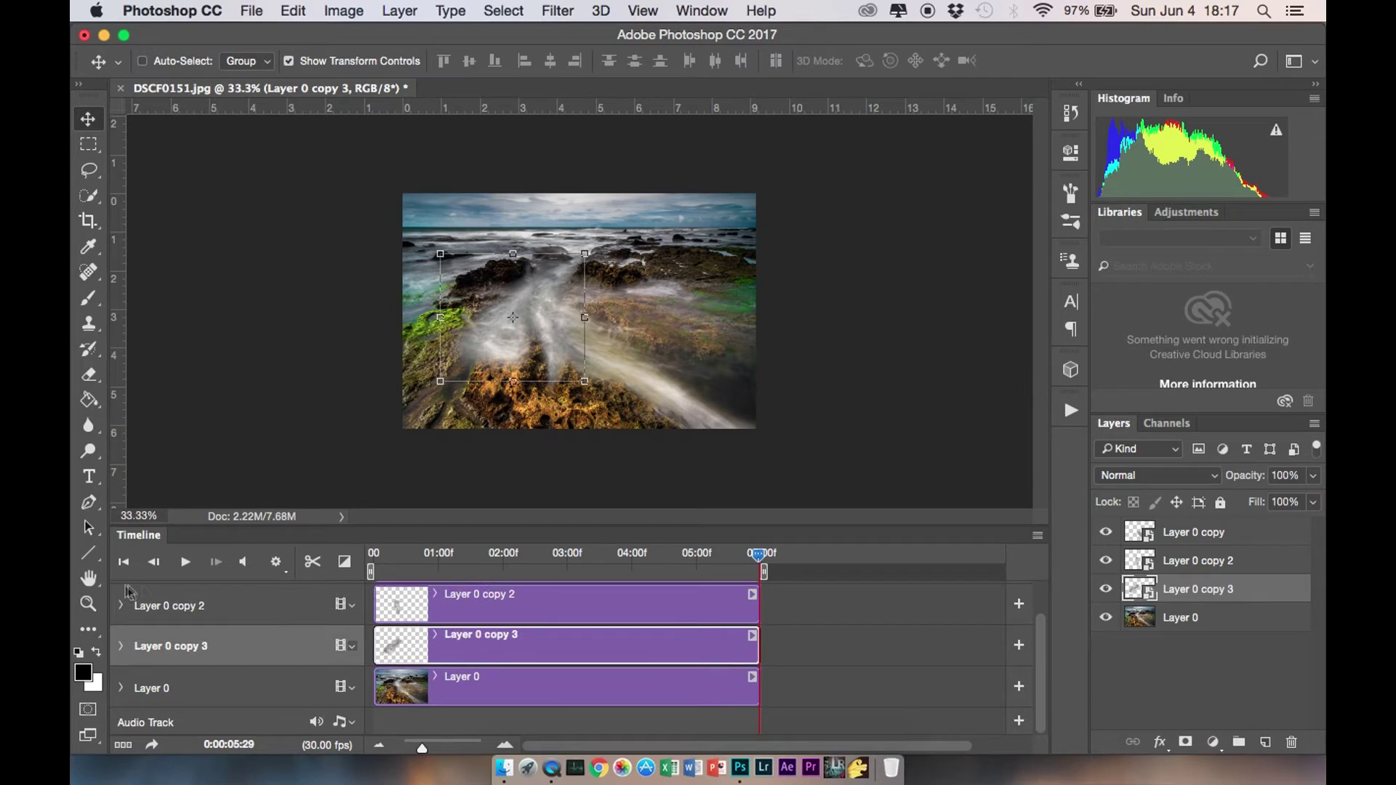
key("space")
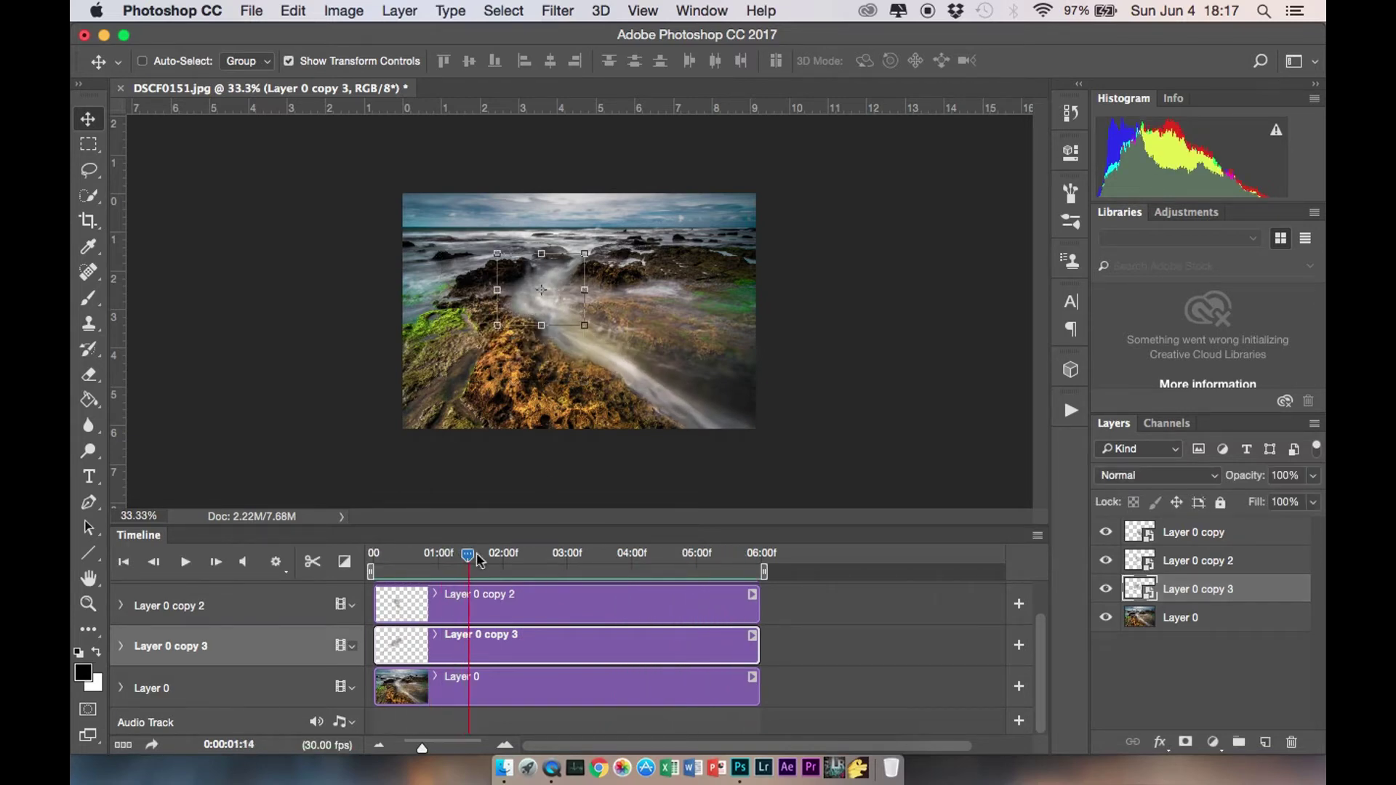
mouse_move(474, 554)
left_mouse_down()
mouse_move(642, 565)
mouse_move(251, 571)
left_mouse_up()
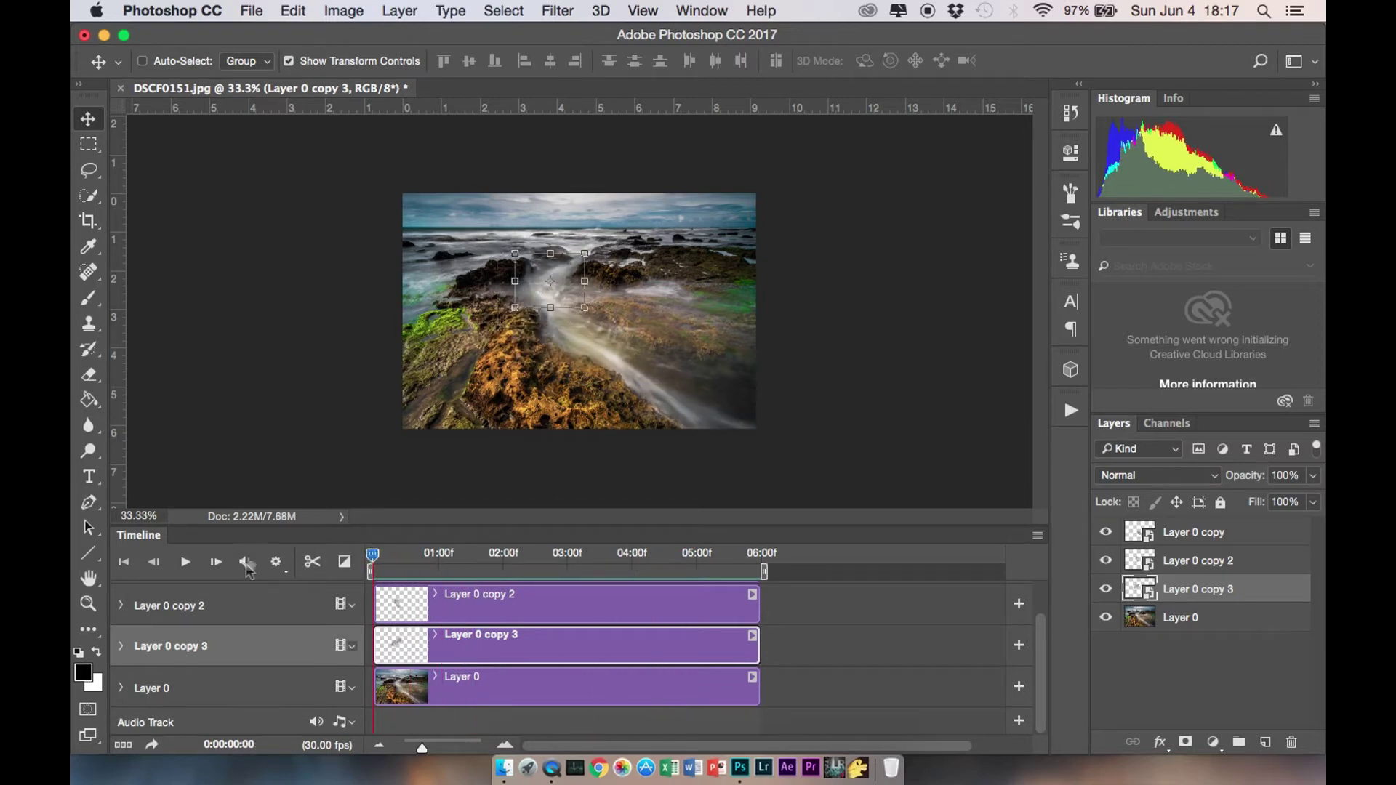
left_click(290, 61)
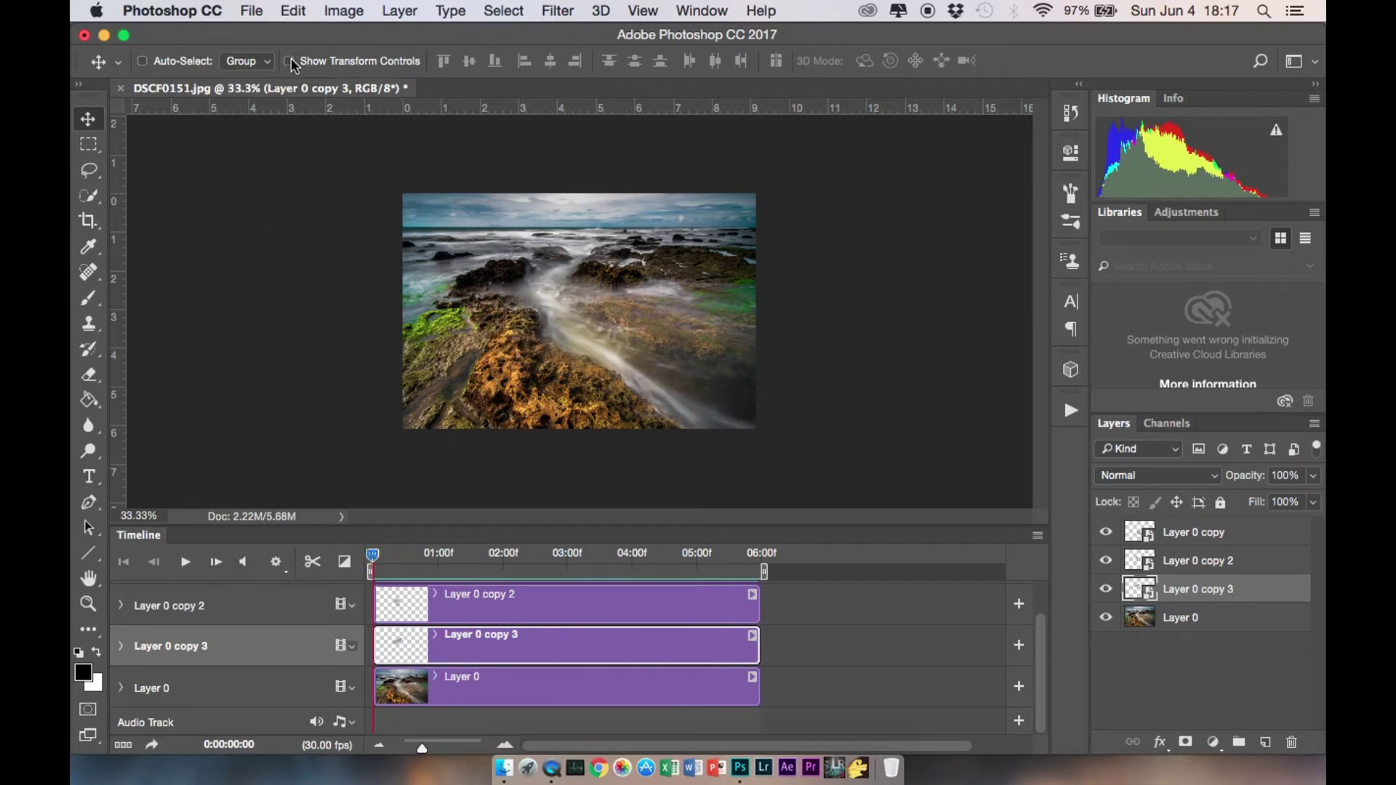
- Group the three animated Layer 0 copy layers into a group named Water Flow
left_click(1267, 538)
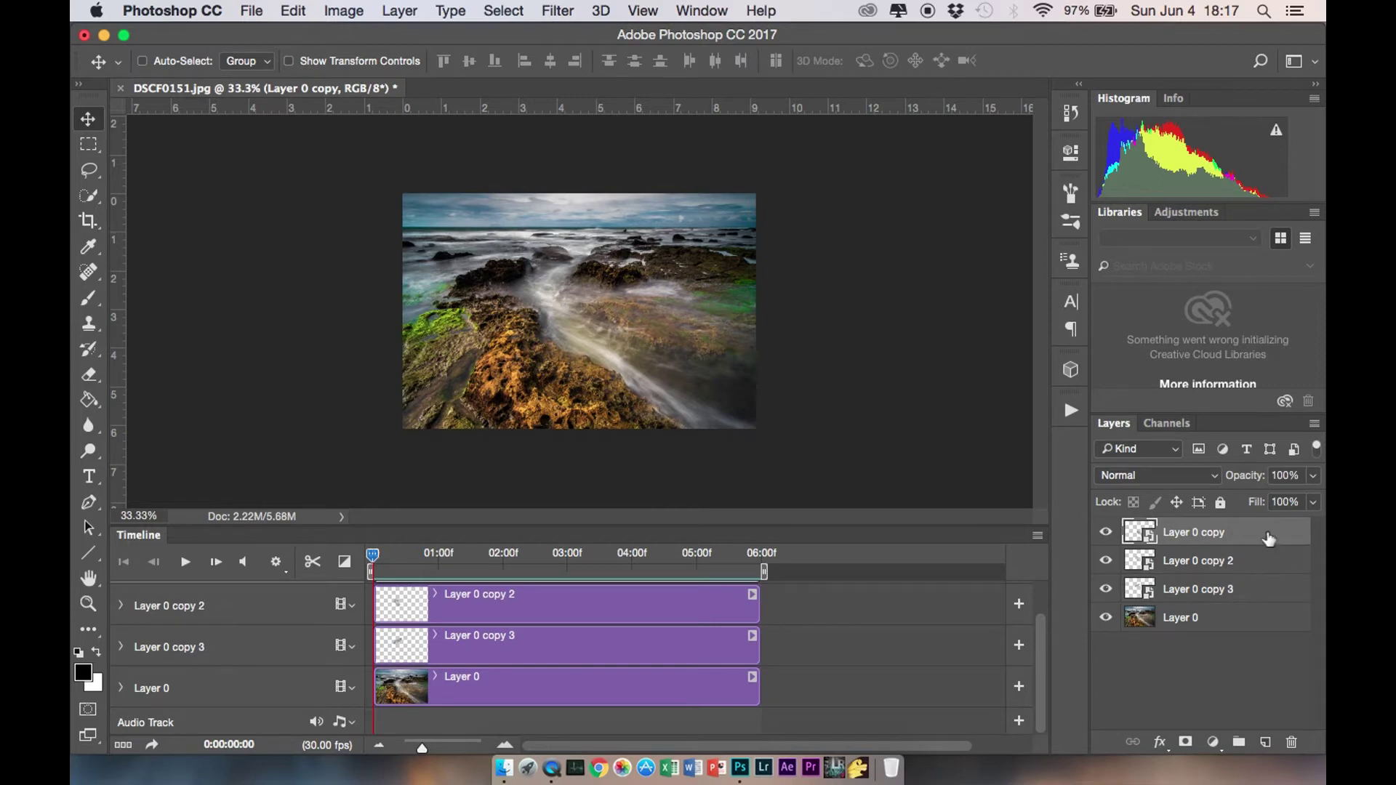
left_click(1267, 591, "shift")
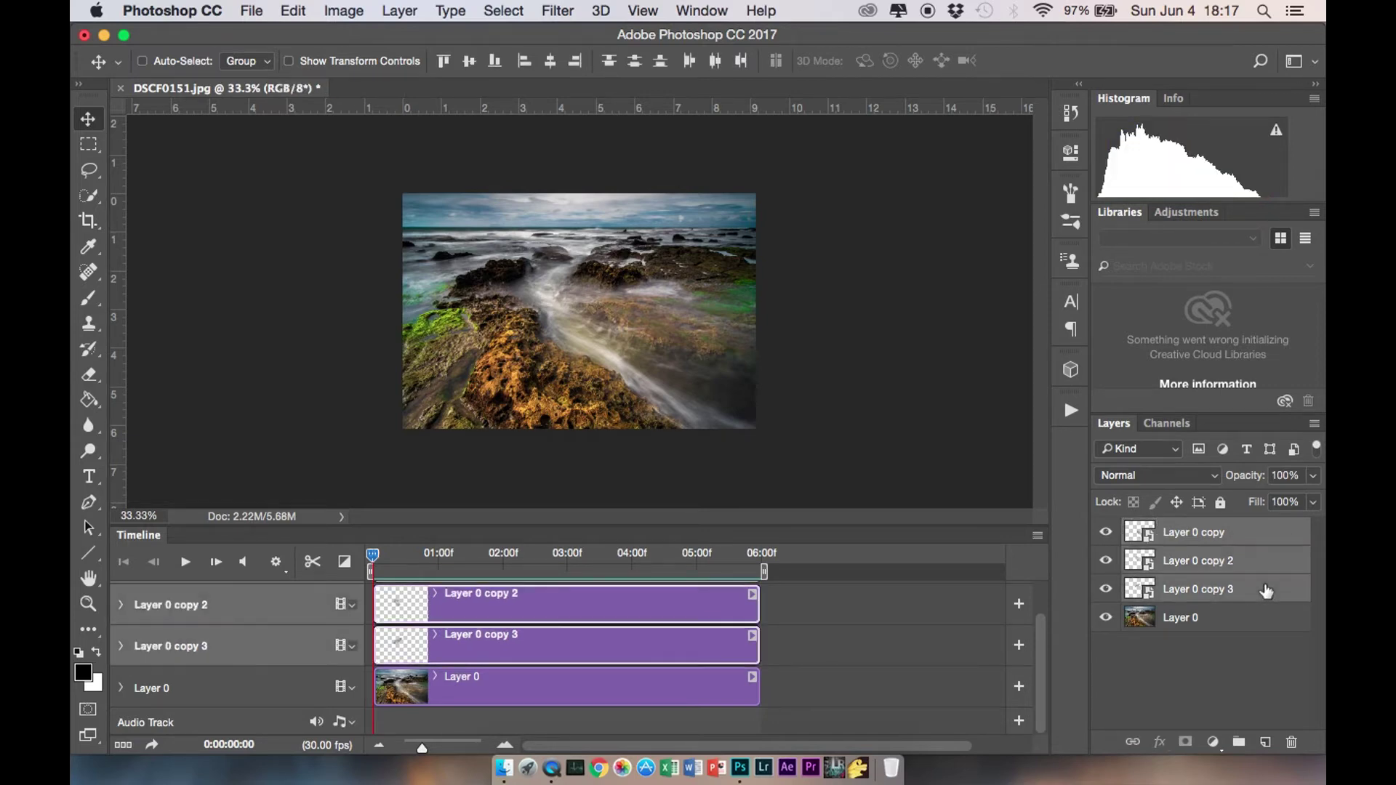
right_click(1248, 536)
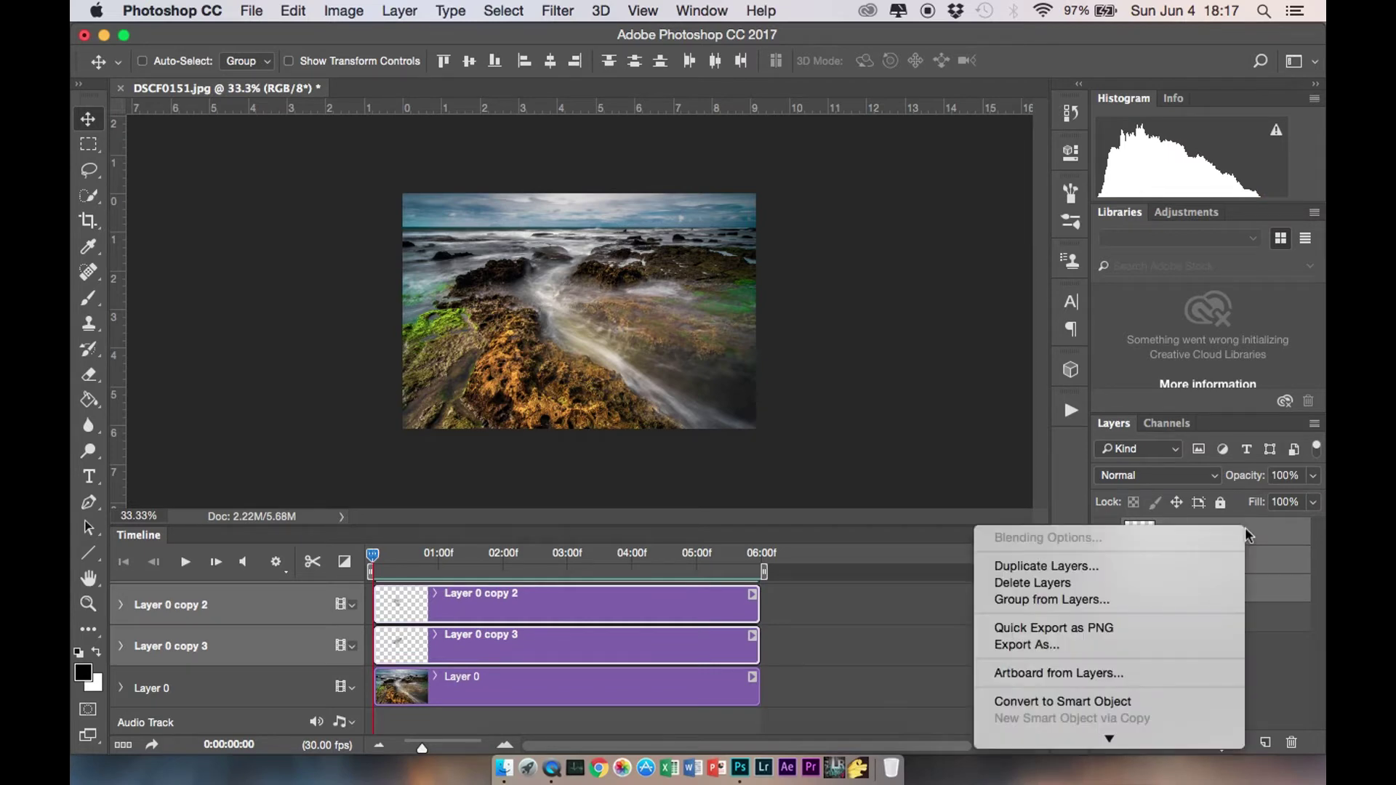
left_click(1044, 608)
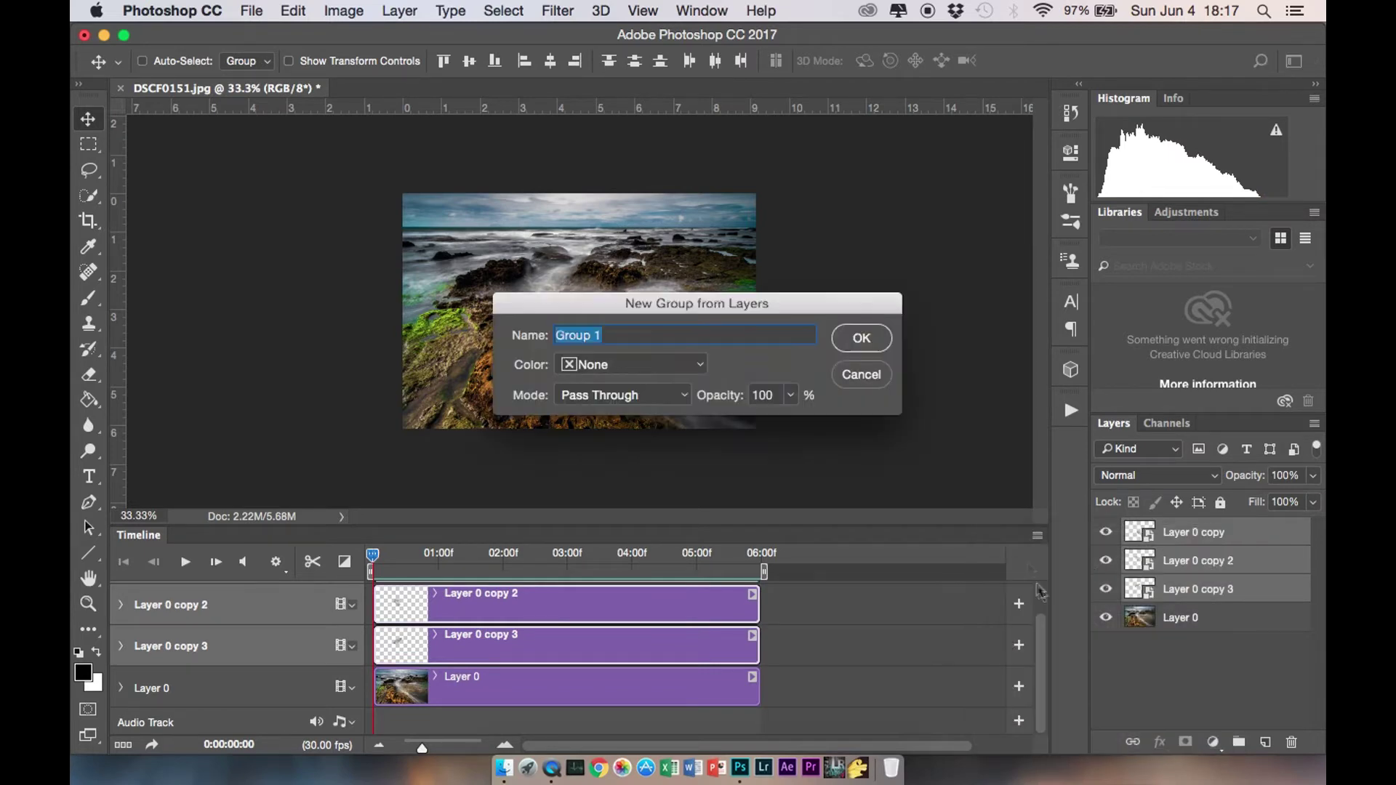
type("Water Flow")
left_click(861, 339)
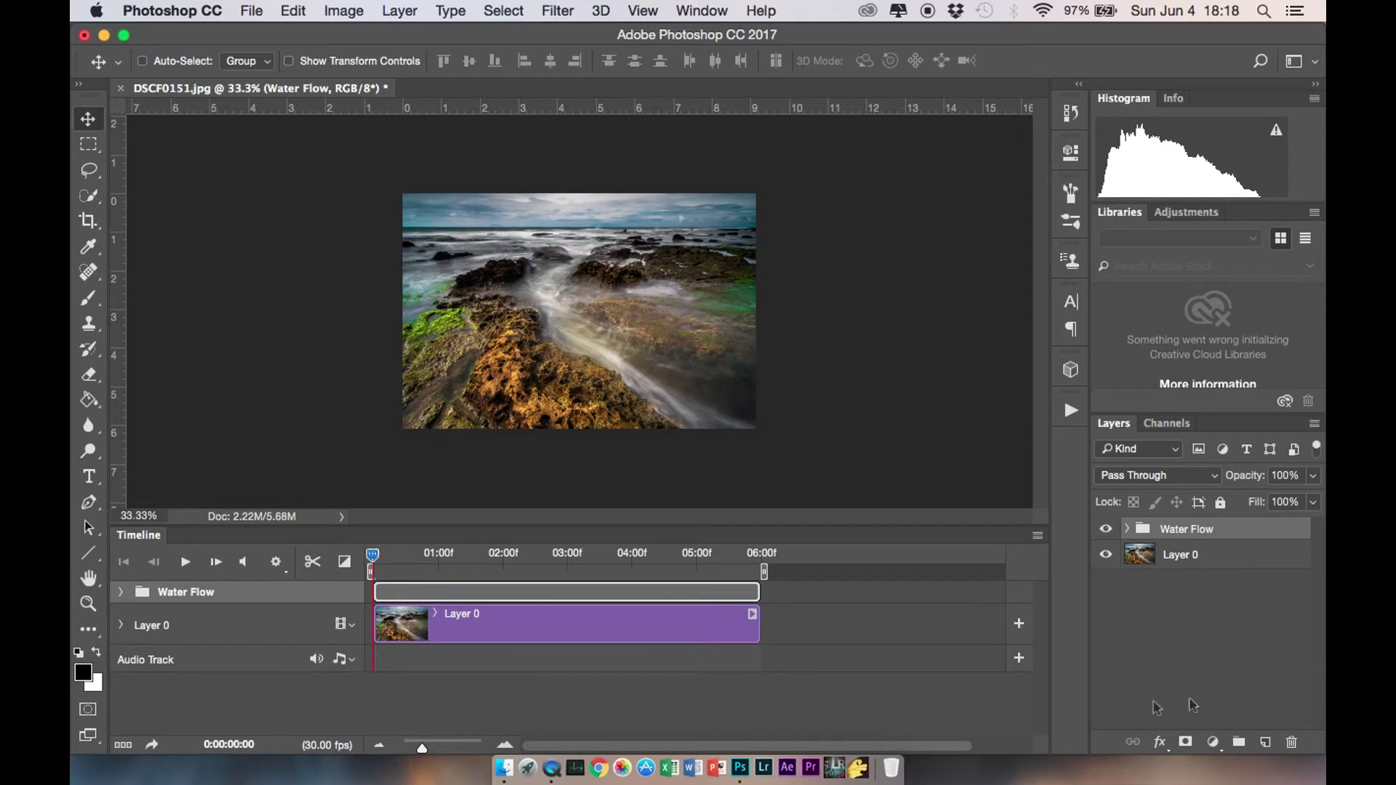
- Add a layer mask to Water Flow and set up a smaller, softer brush
left_click(1186, 743)
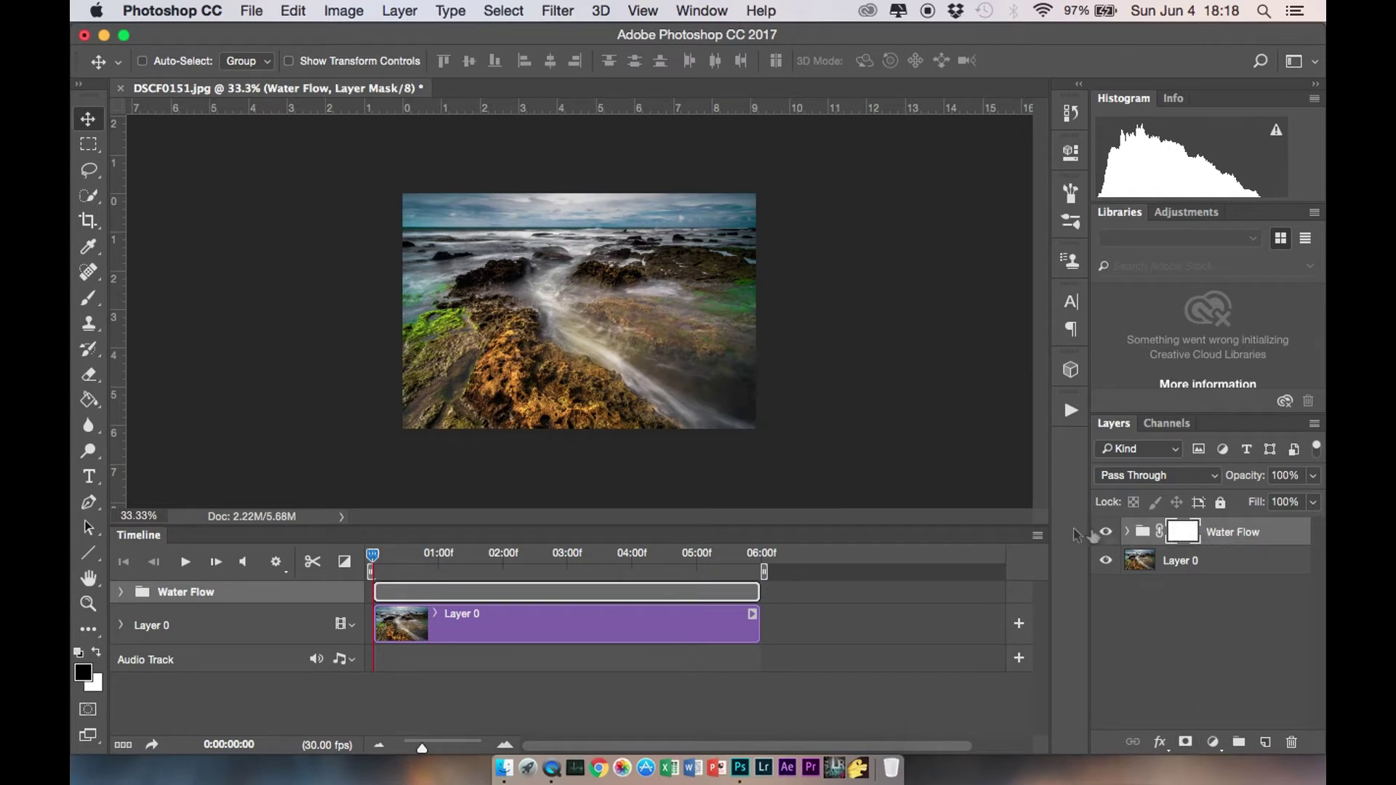
left_click(99, 296)
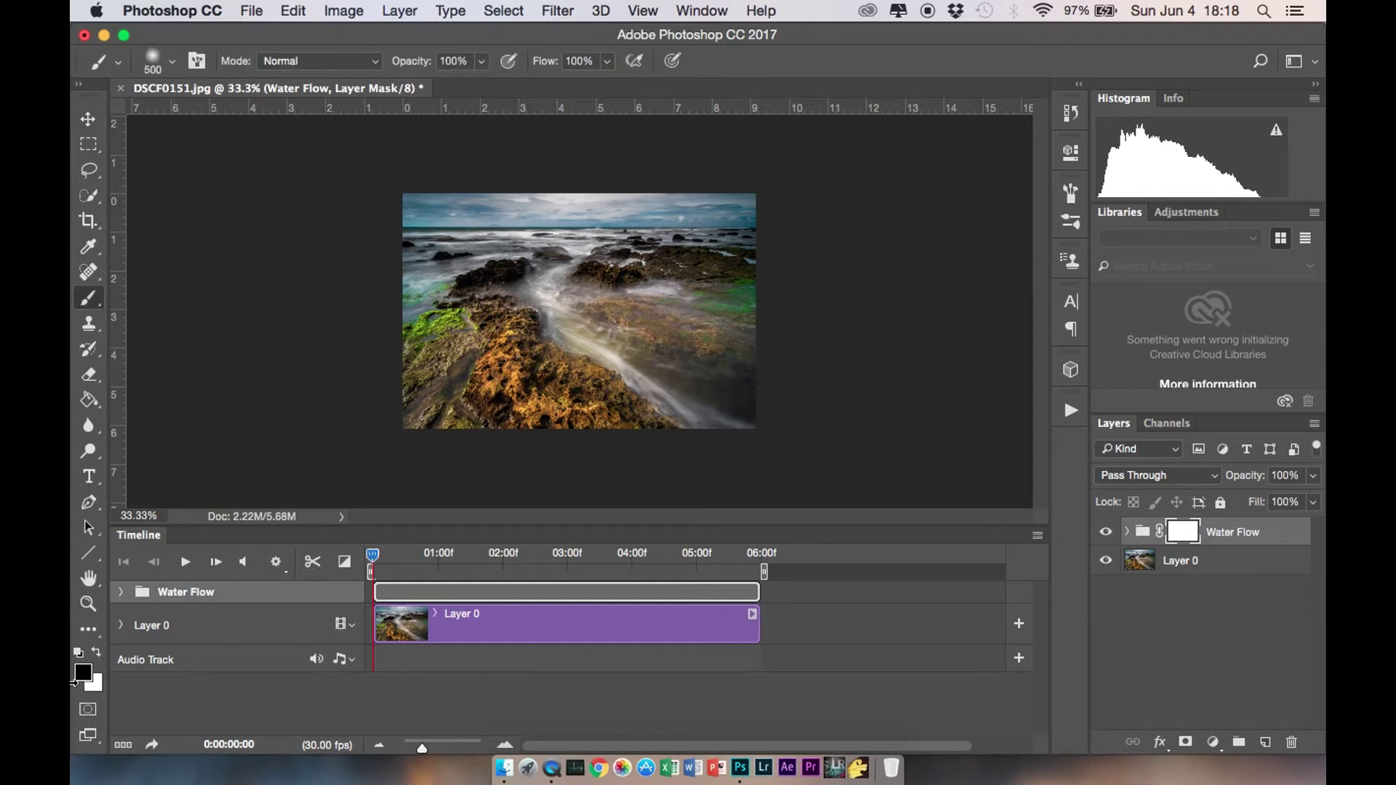
key("bracketleft")
key("bracketleft")
key("bracketleft")
key("bracketleft")
key("bracketleft")
right_click(583, 402)
left_click(765, 485)
key("Return")
- Paint the diagonal water streak onto the mask and preview the animation
left_click_drag(399, 328, 592, 440)
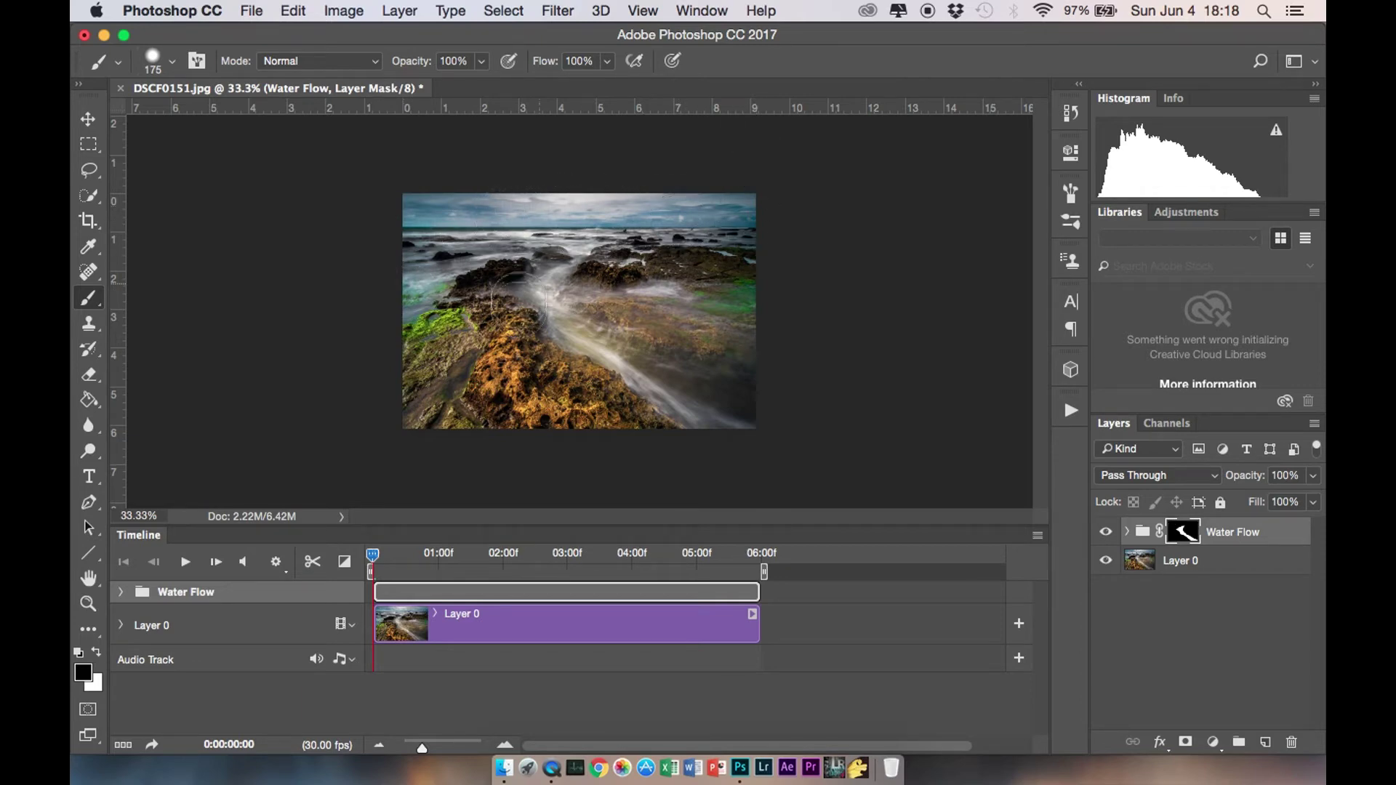
mouse_move(373, 556)
left_mouse_down()
mouse_move(643, 574)
mouse_move(280, 563)
left_mouse_up()
right_click(595, 307)
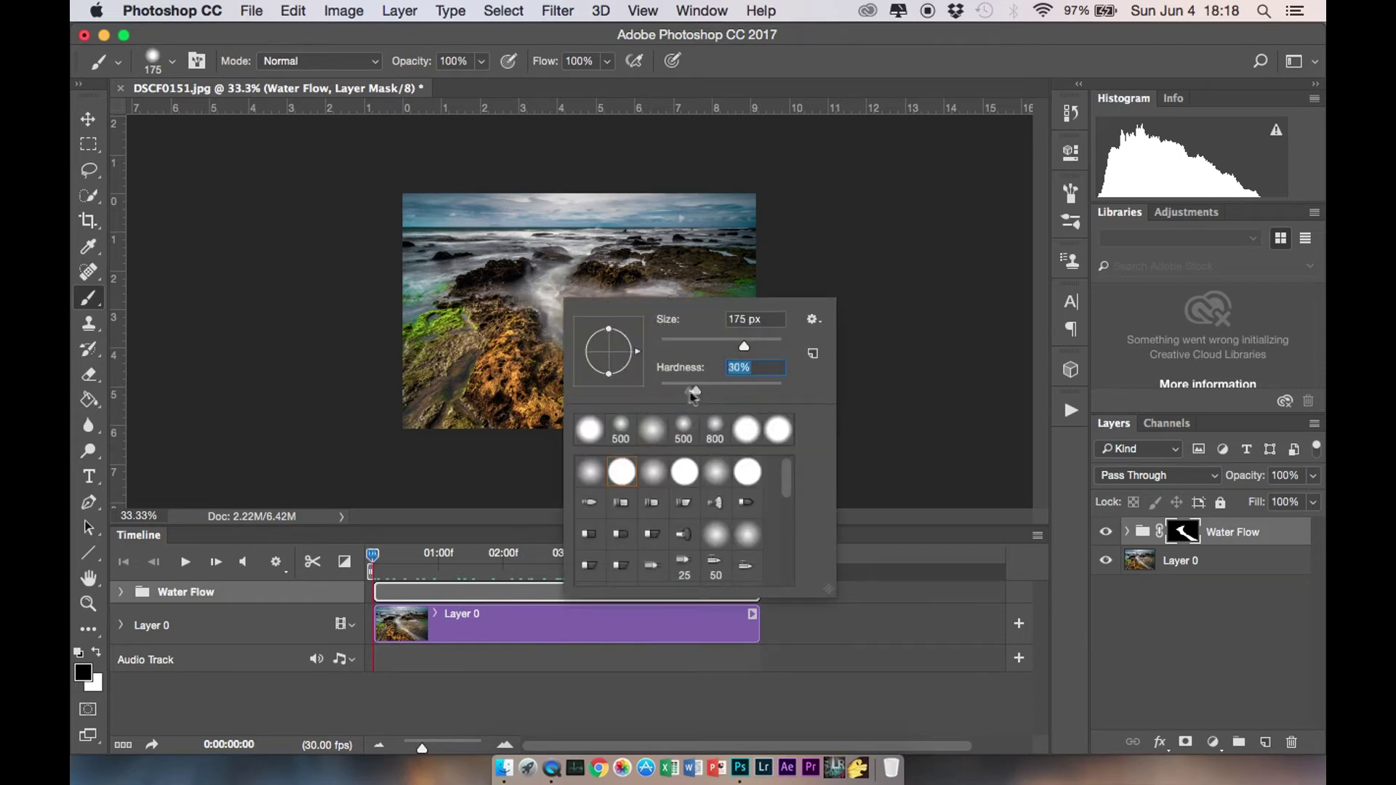
key("Return")
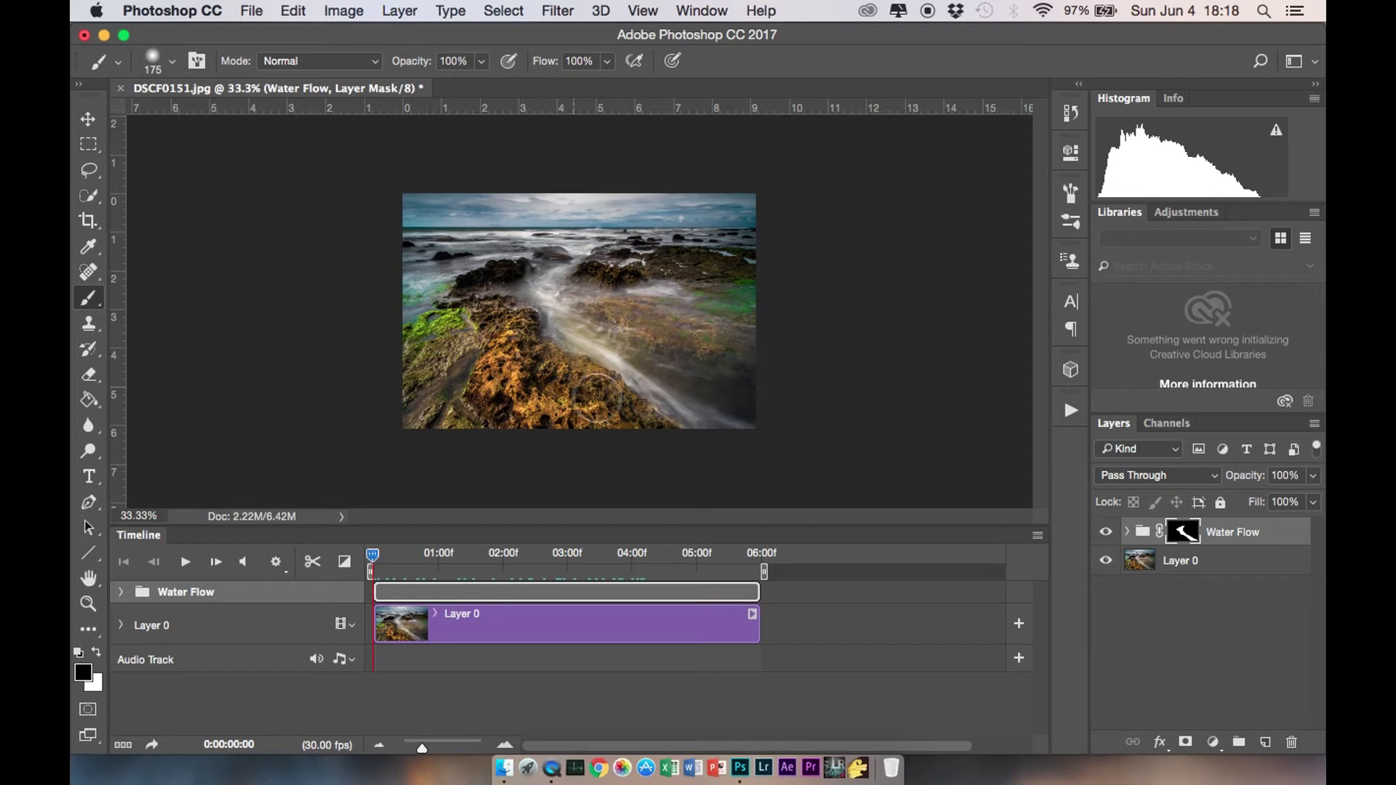
mouse_move(374, 560)
left_mouse_down()
mouse_move(654, 582)
mouse_move(761, 571)
mouse_move(394, 571)
left_mouse_up()
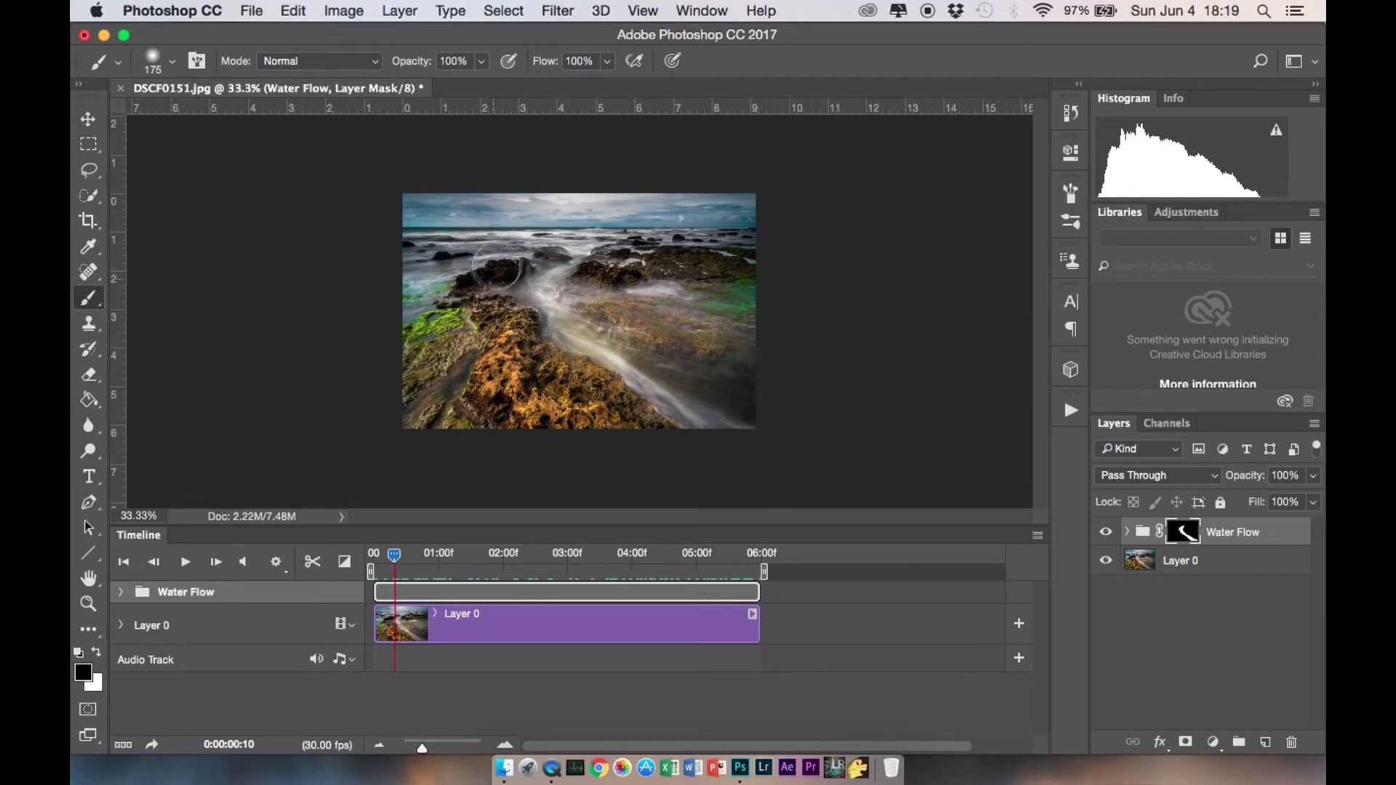
key("space")
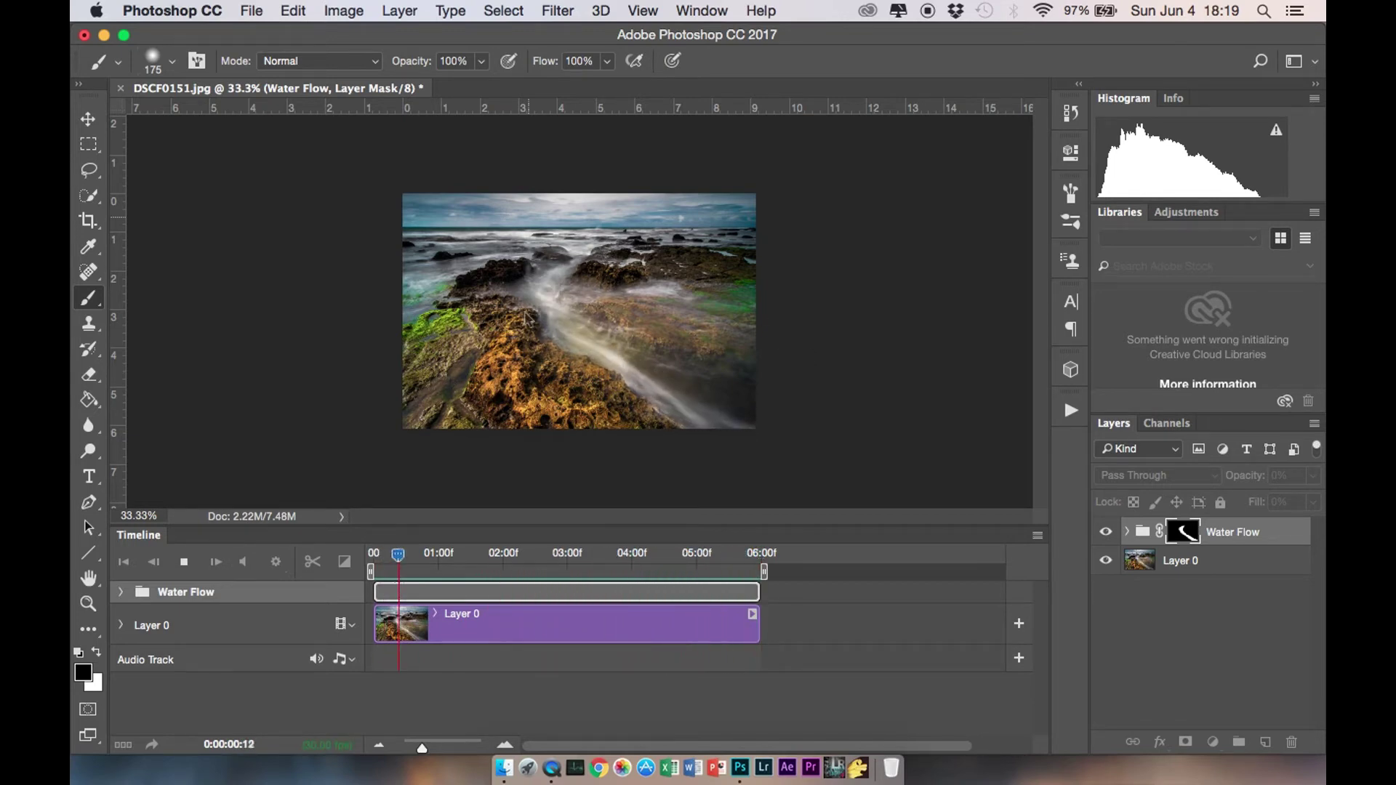
left_click(87, 120)
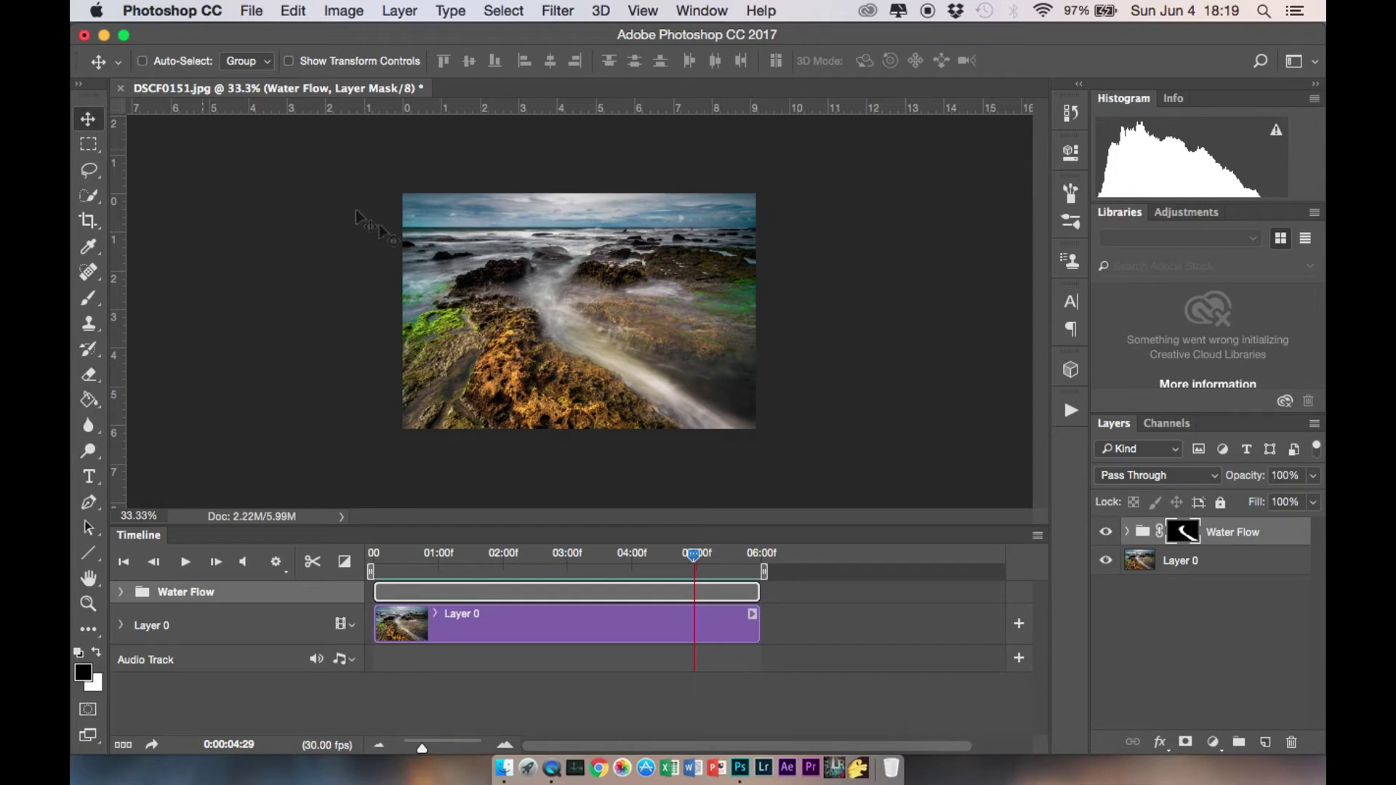
left_click_drag(696, 558, 372, 558)
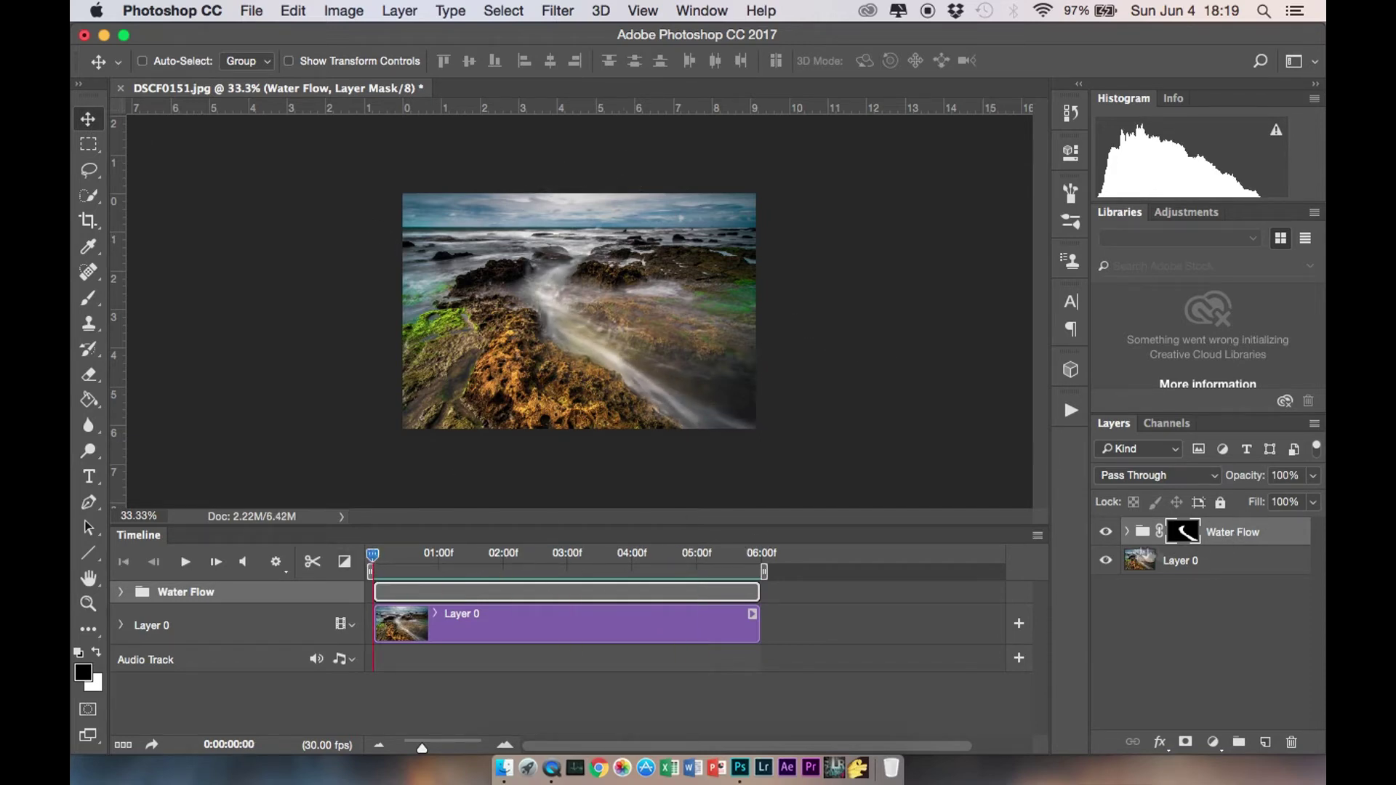
left_click(1215, 562)
- Duplicate Layer 0 as Layer 0 copy 4
right_click(1189, 565)
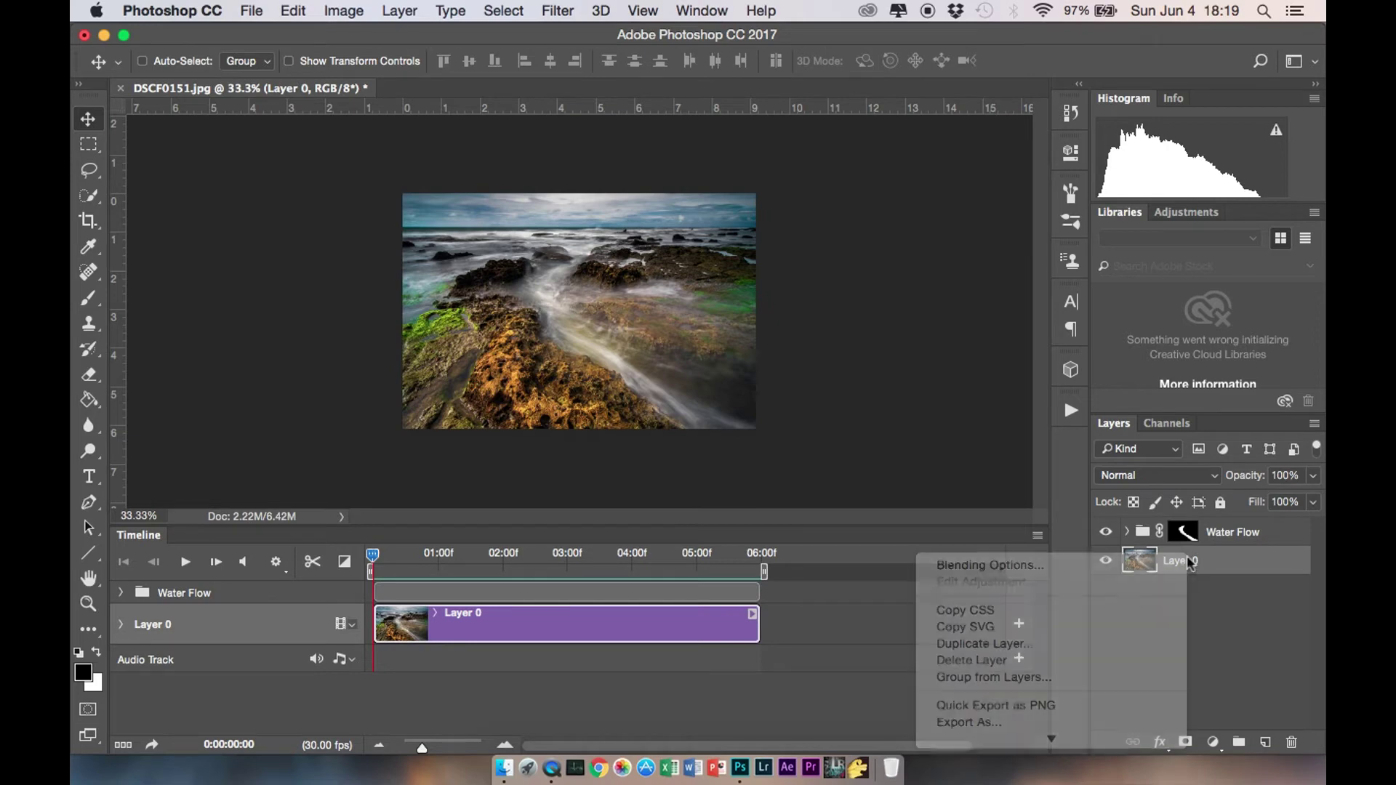
left_click(1041, 644)
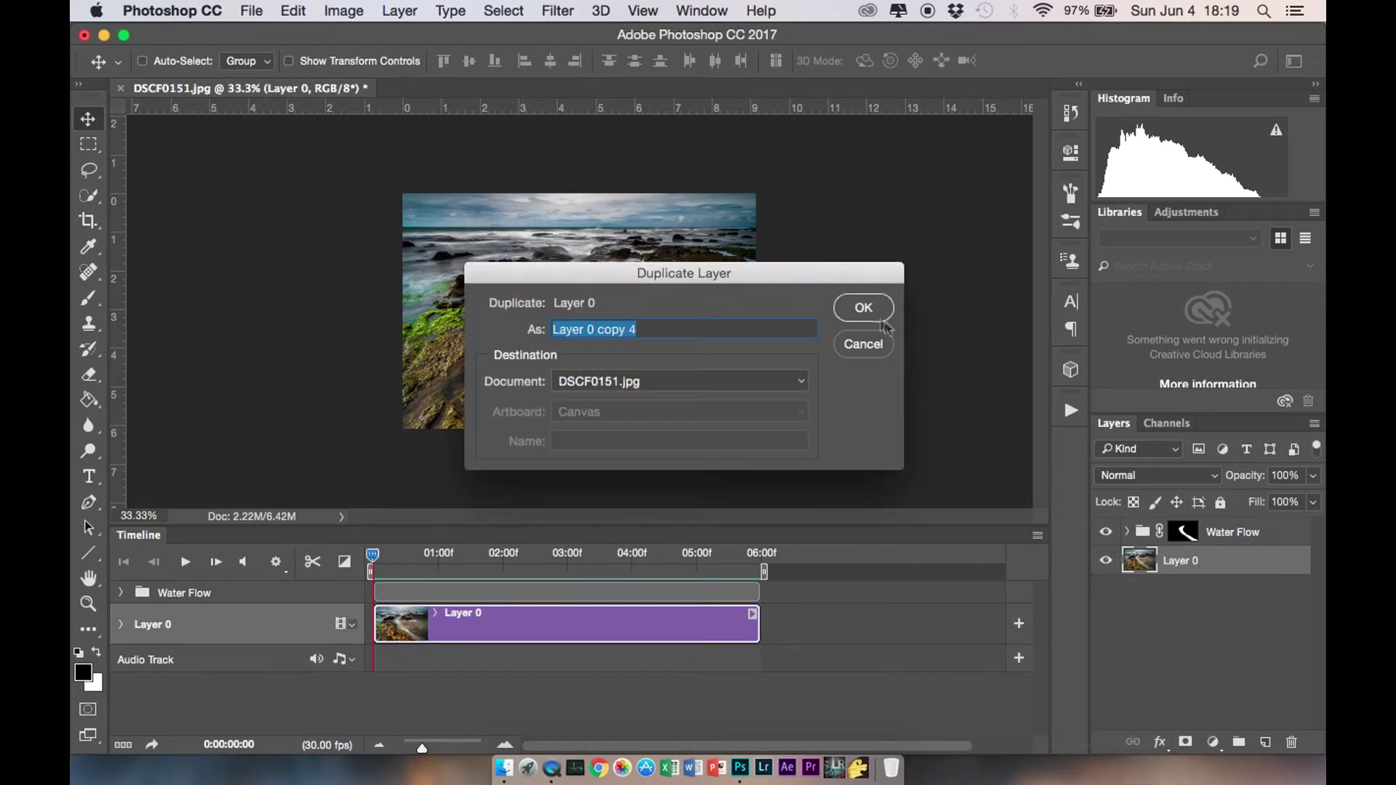
left_click(862, 308)
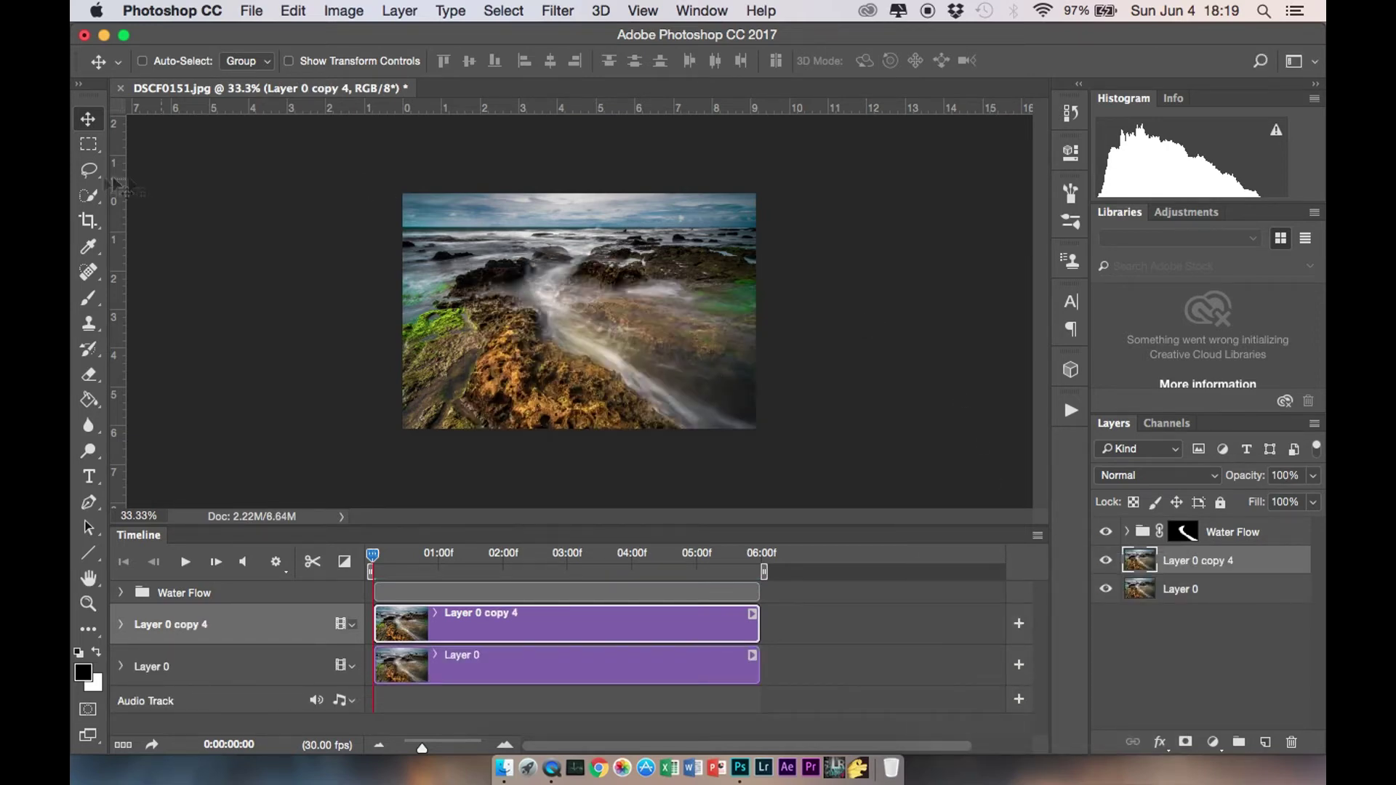
- Lasso the cloud strip along the top and mask it with an 8 px feather
left_click(89, 170)
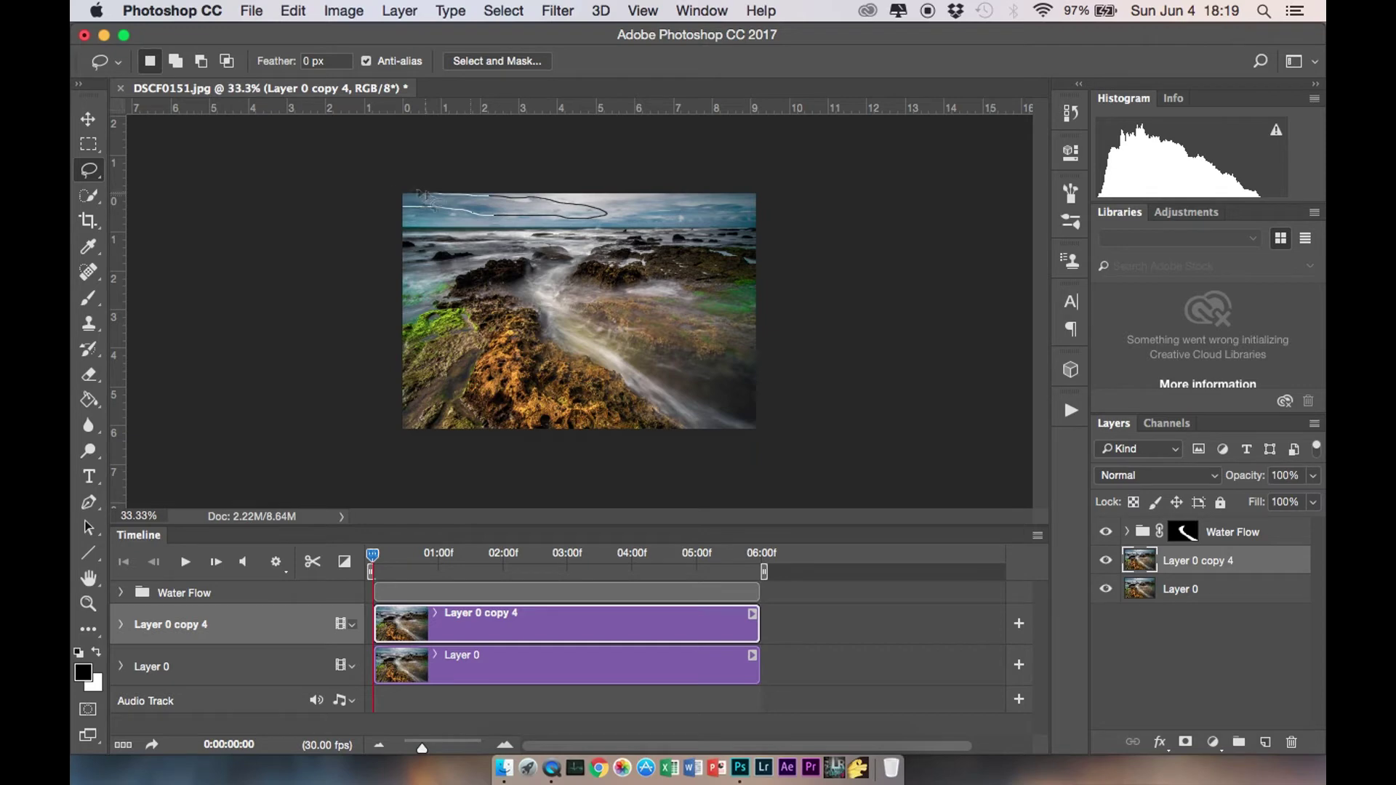
left_click_drag(378, 211, 510, 207)
right_click(503, 202)
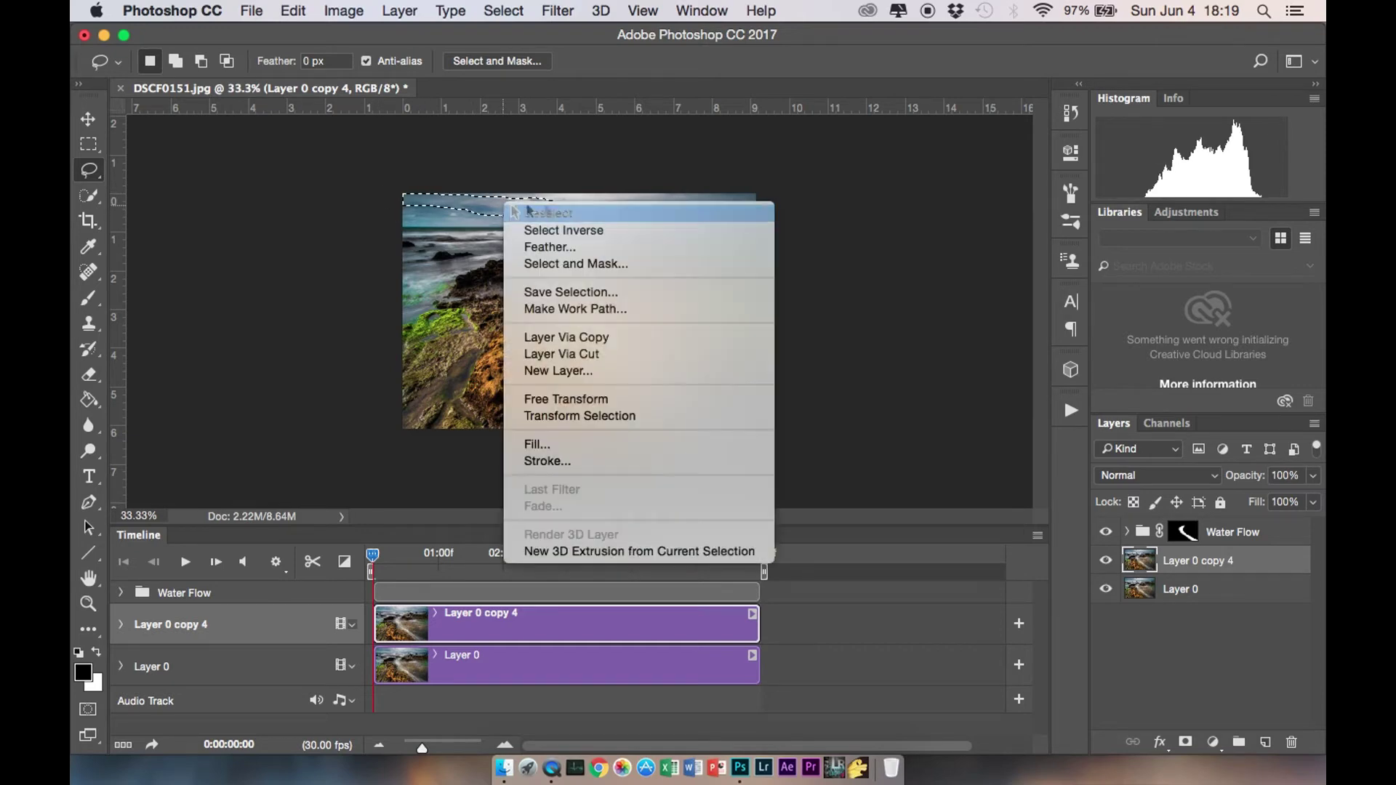
left_click(588, 266)
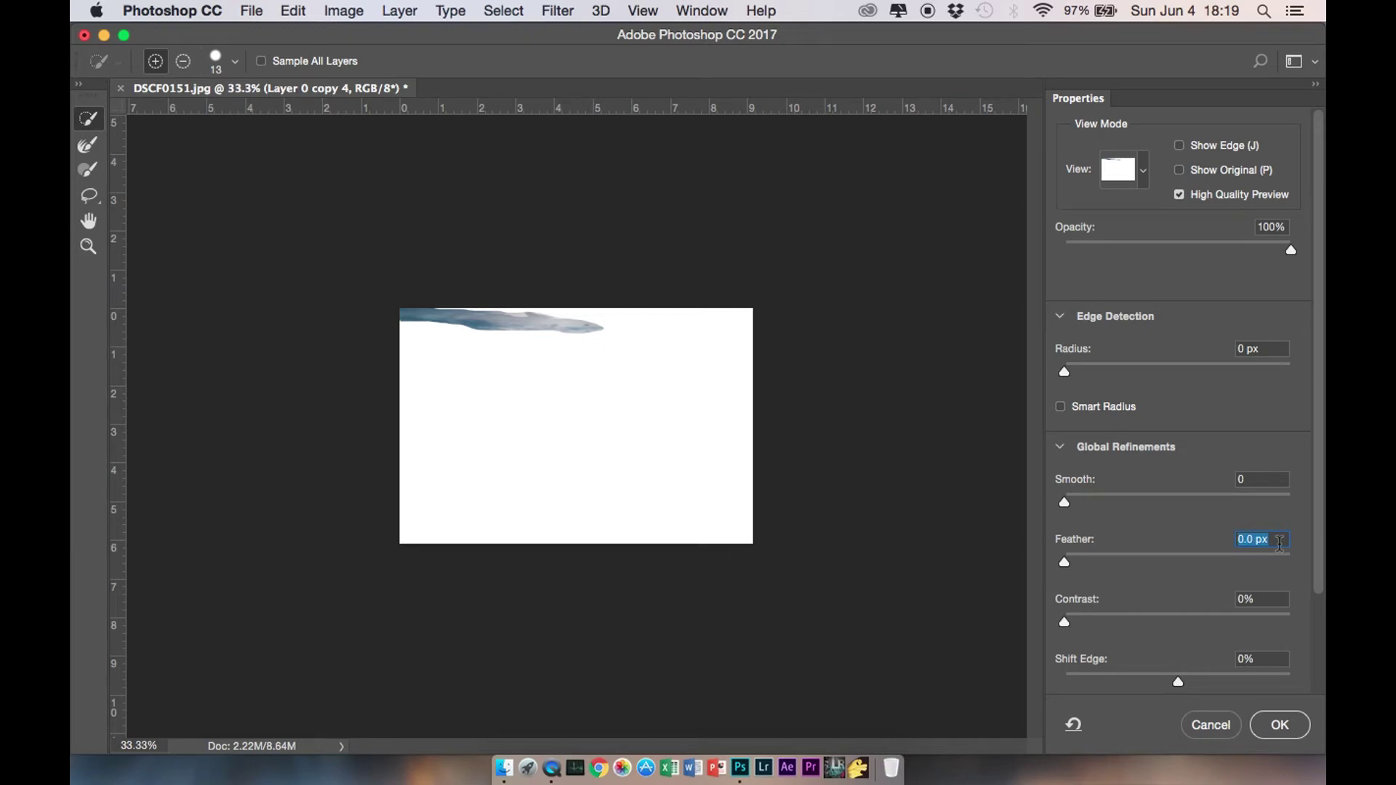
type("8")
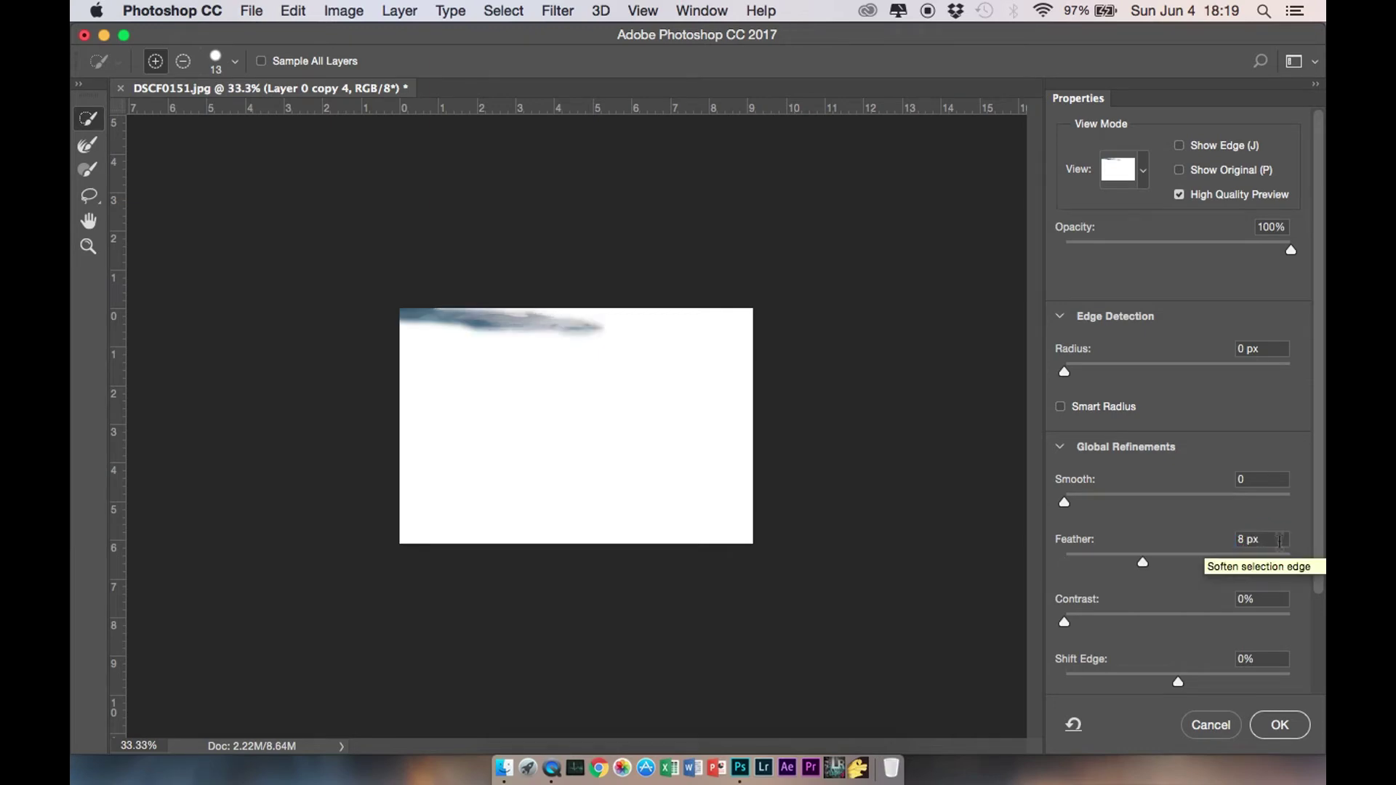
left_click(1278, 726)
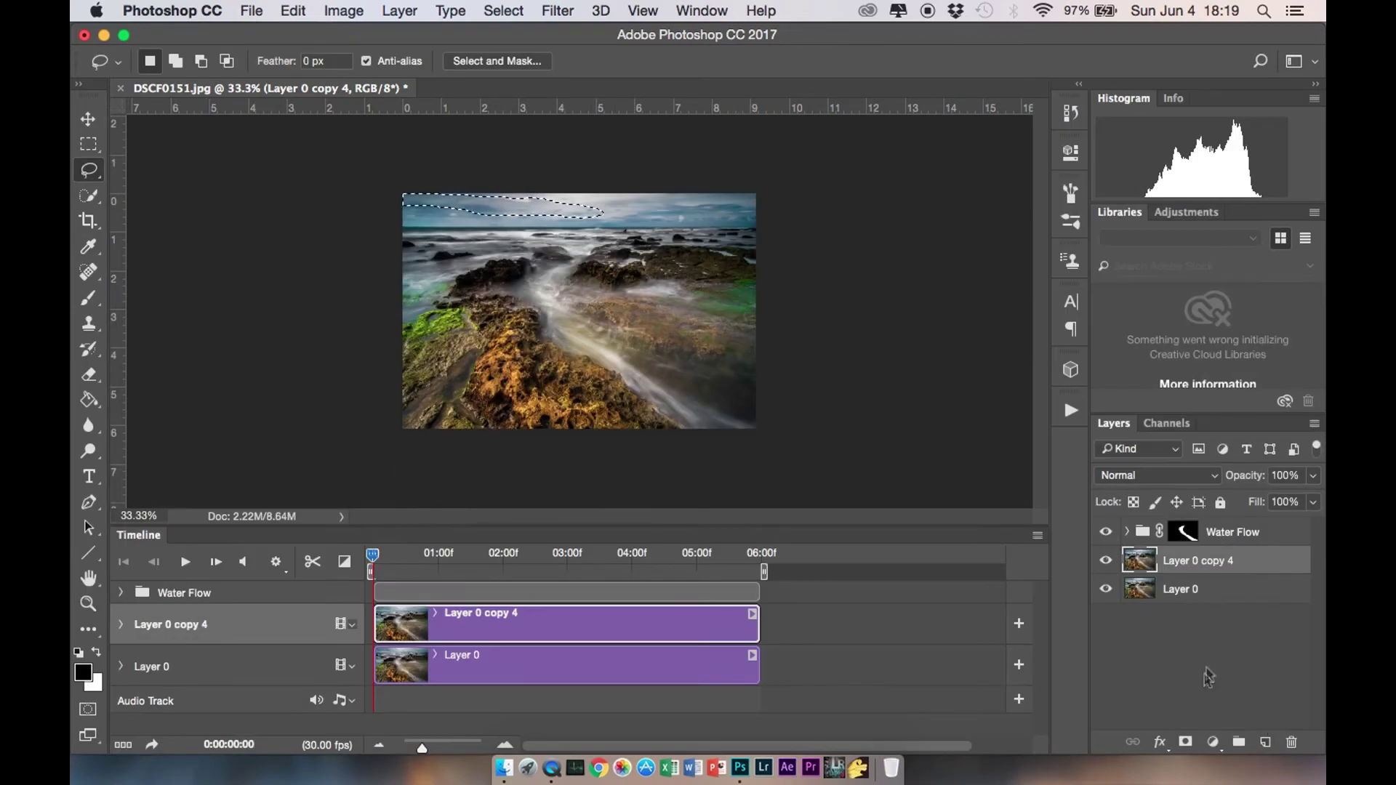
right_click(1189, 561)
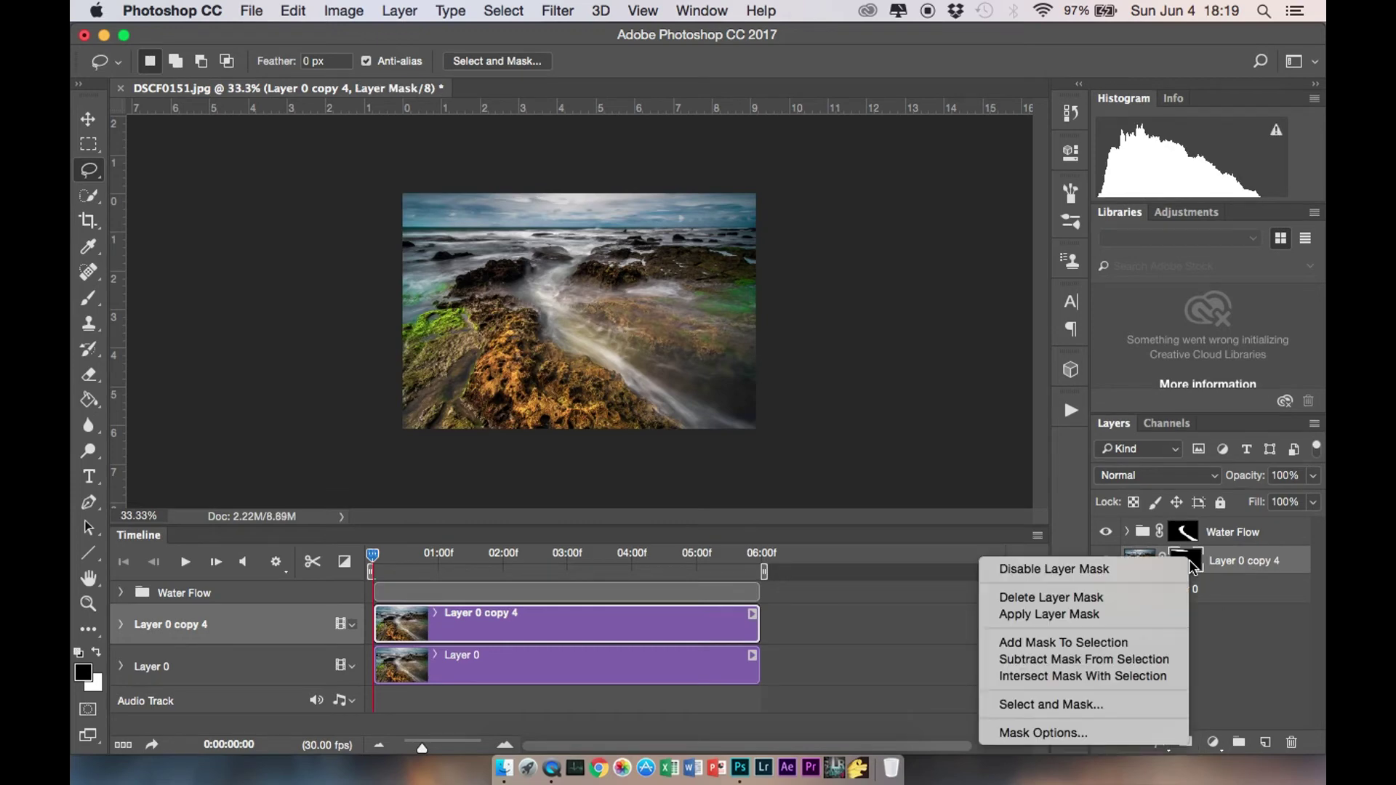
- Apply the mask and convert Layer 0 copy 4 to a smart object
left_click(1138, 617)
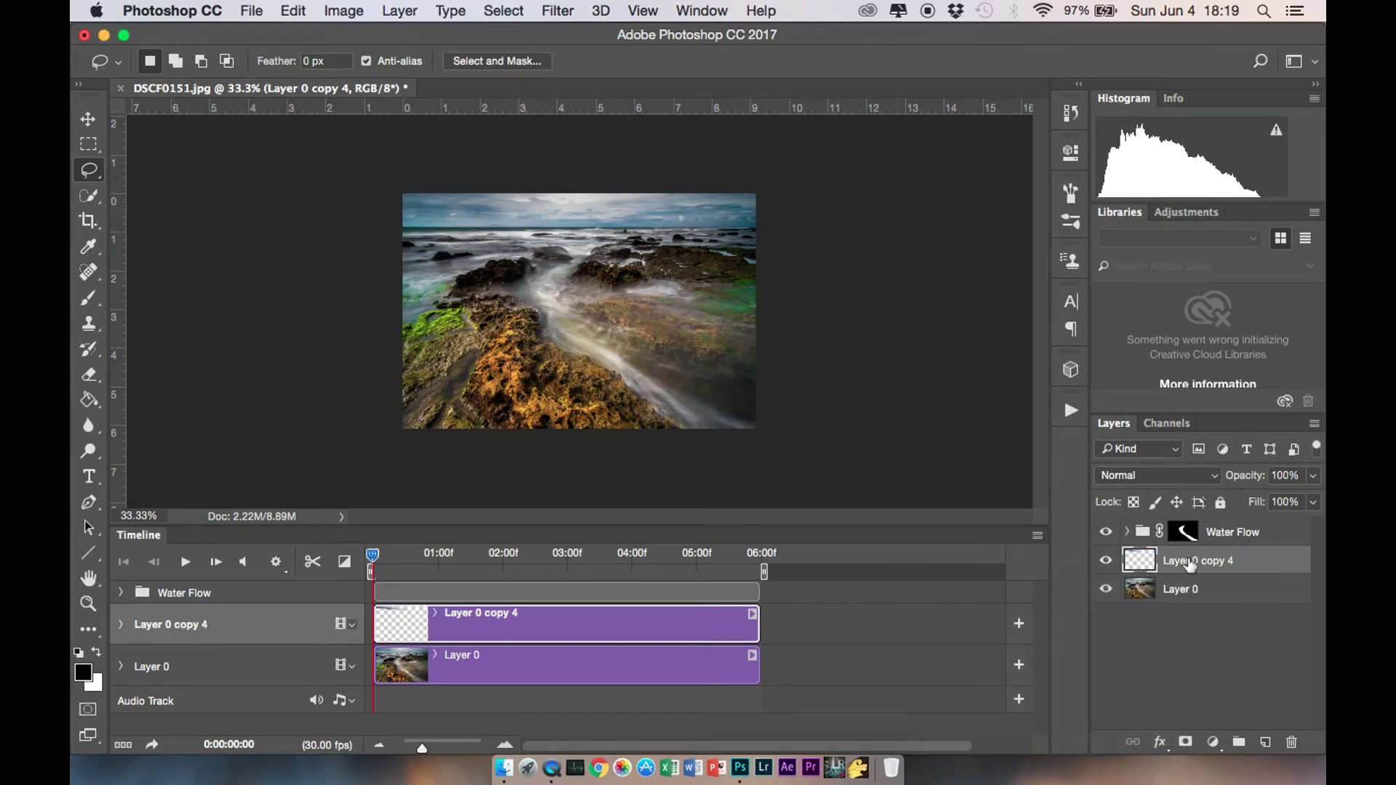
right_click(1190, 565)
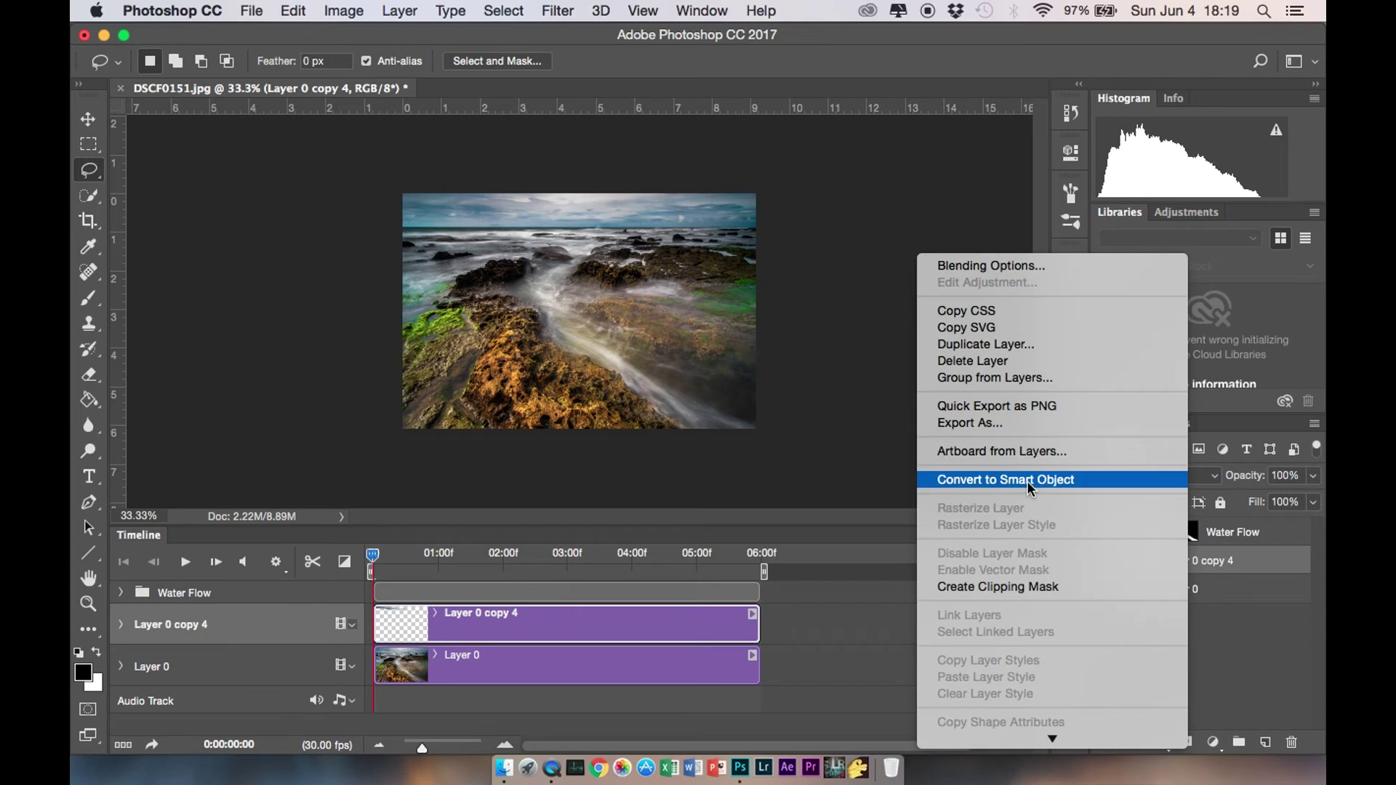
left_click(1027, 480)
- Keyframe the transform and stretch the cloud strip wider and taller at the last frame
left_click(122, 625)
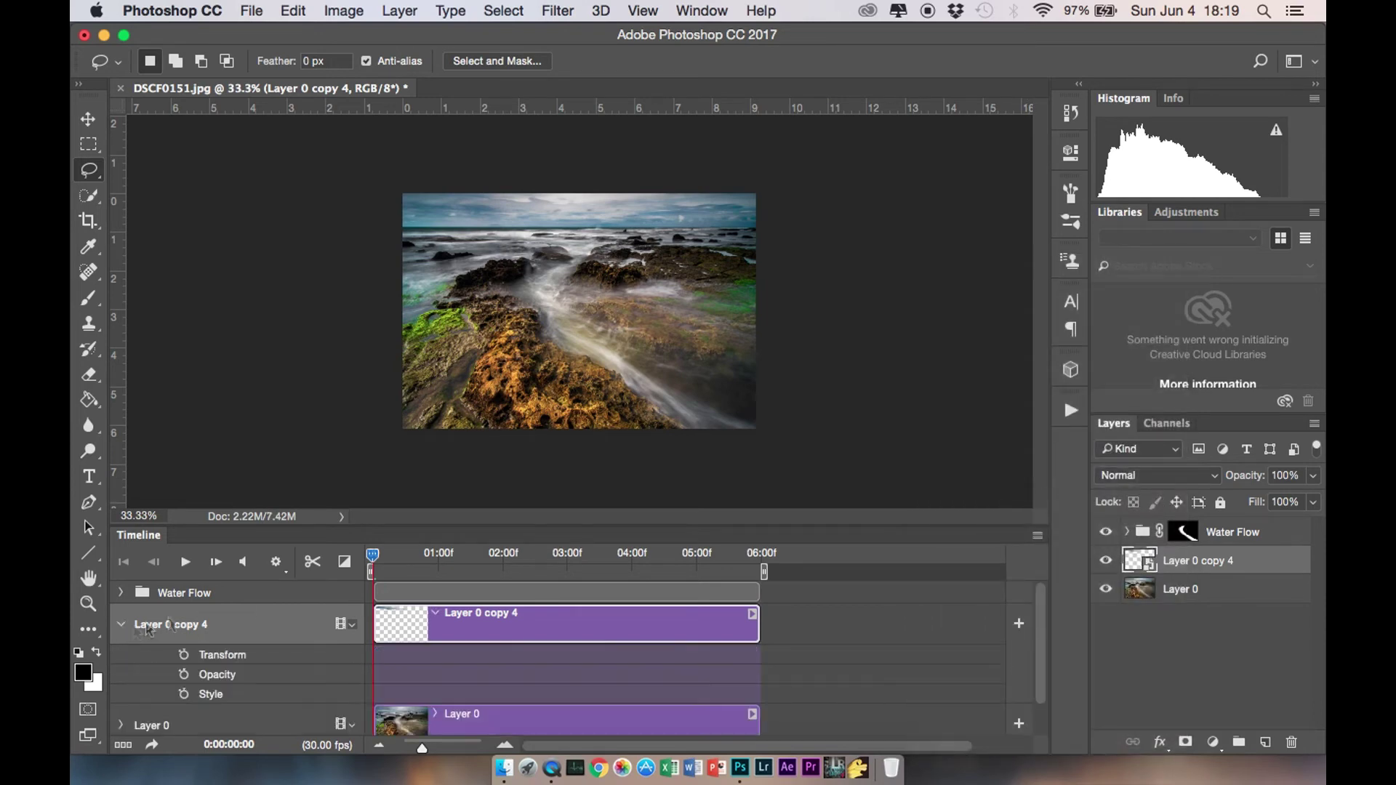
left_click(184, 655)
left_click_drag(372, 555, 760, 557)
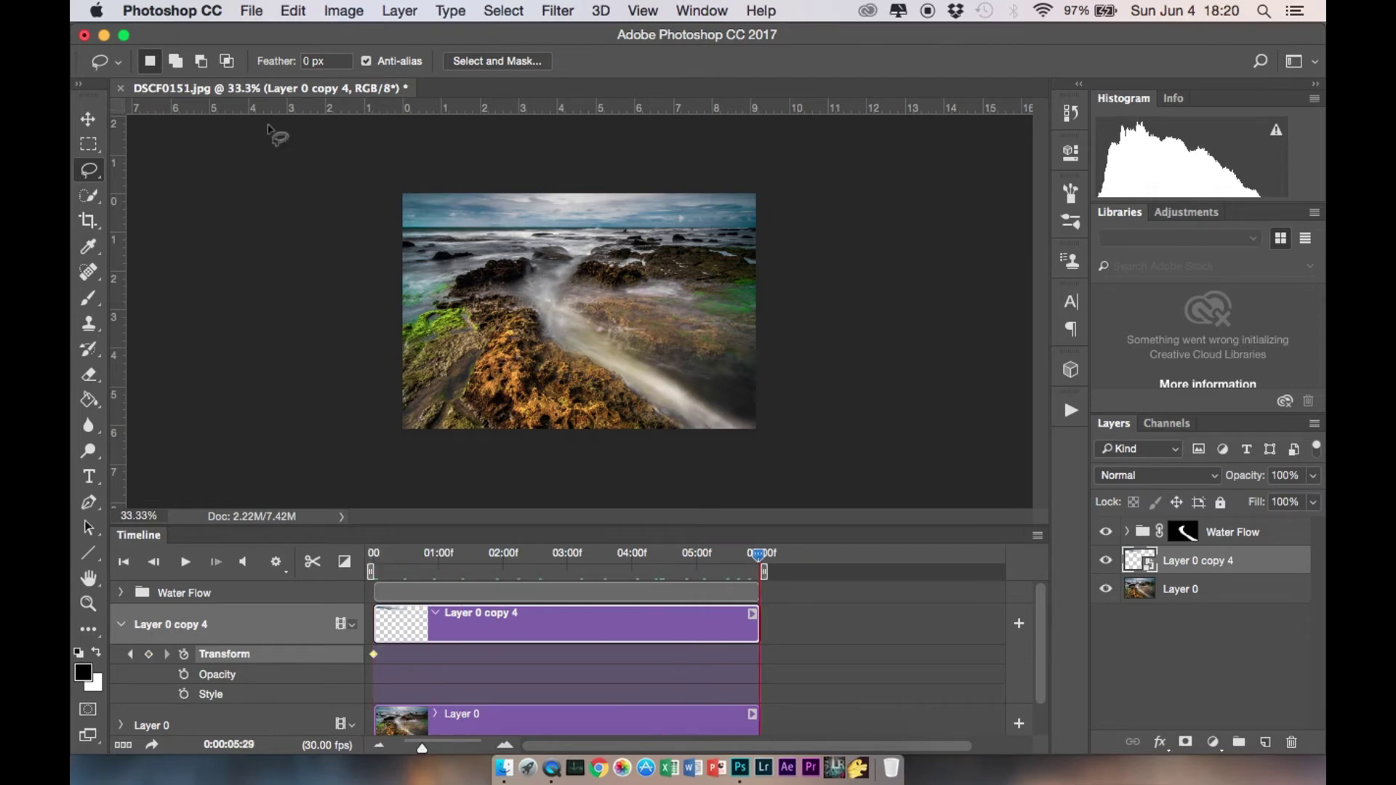
left_click(86, 117)
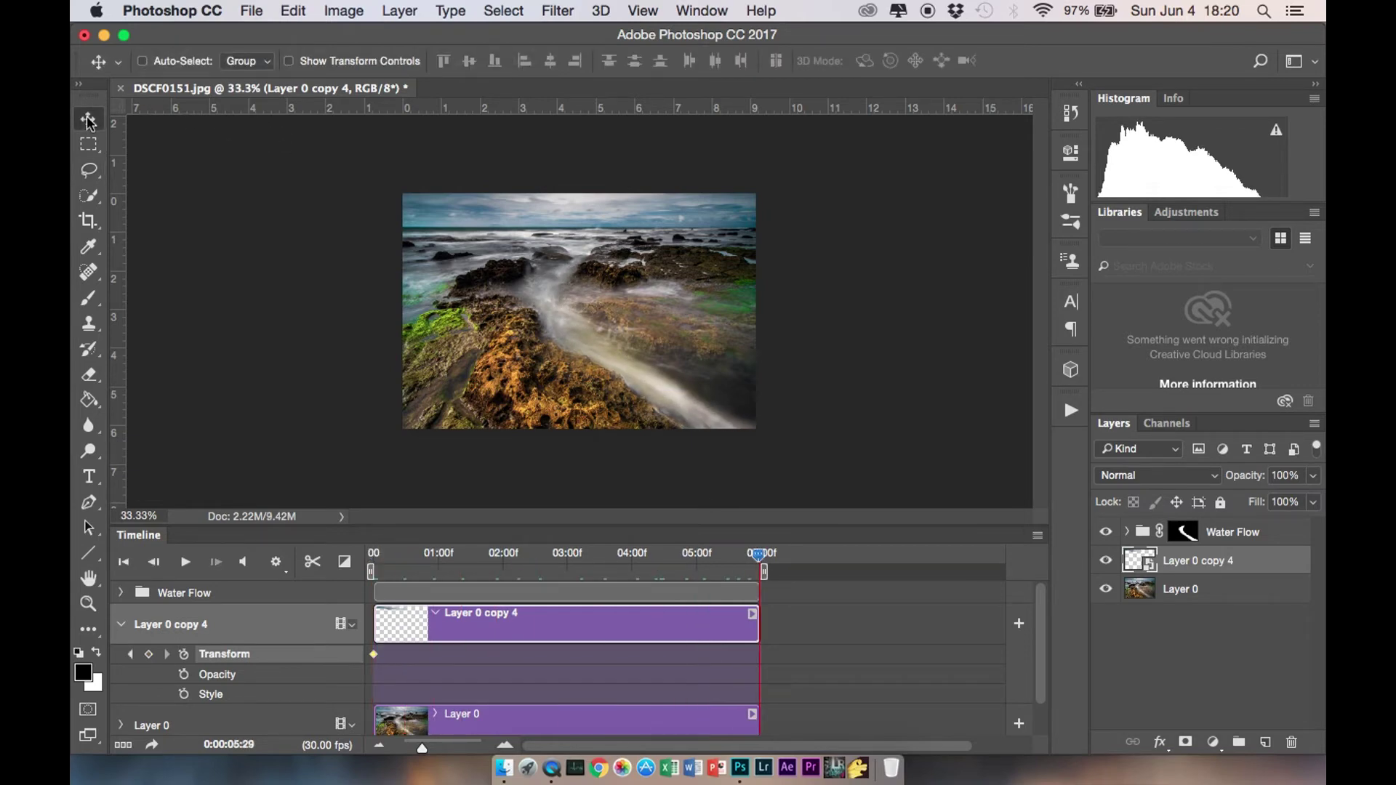
left_click(290, 61)
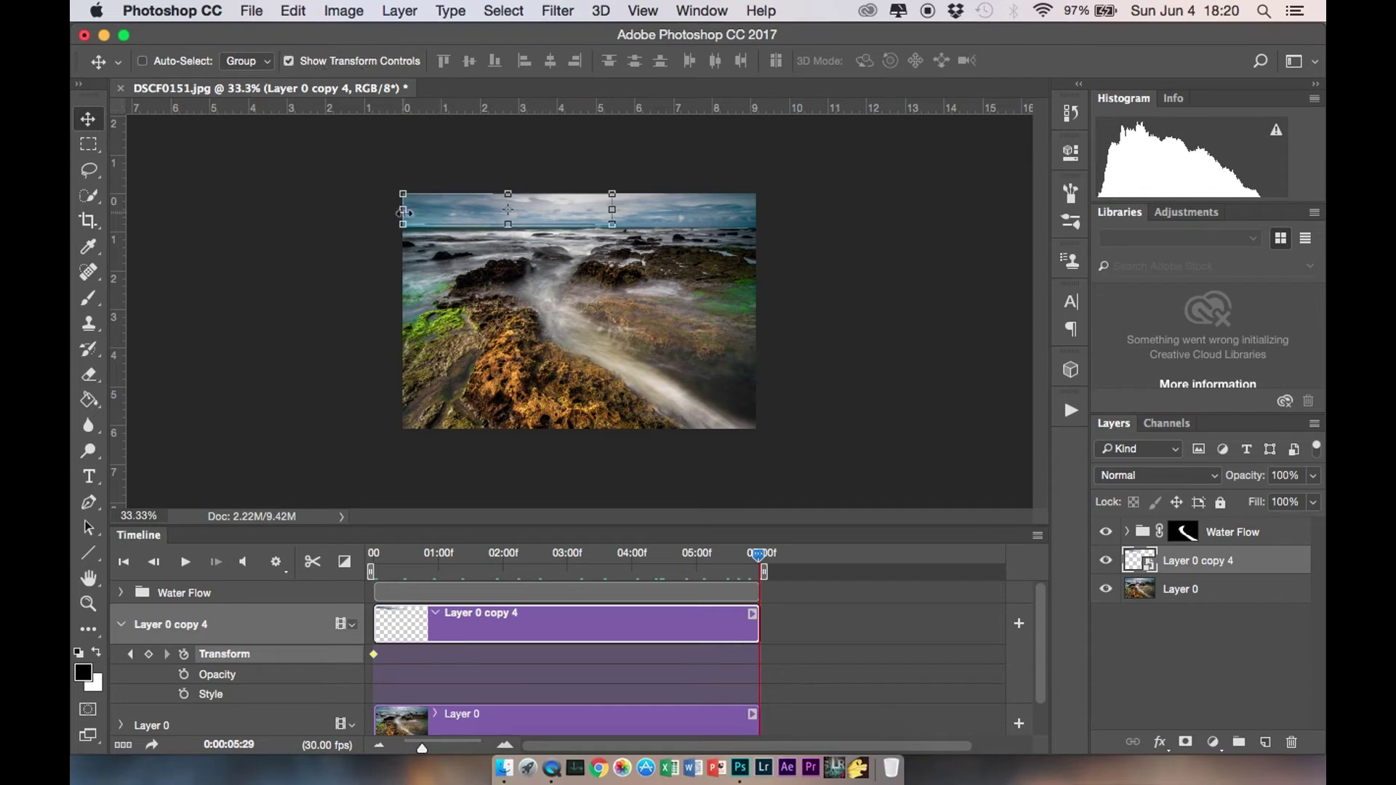
left_click_drag(403, 213, 305, 212)
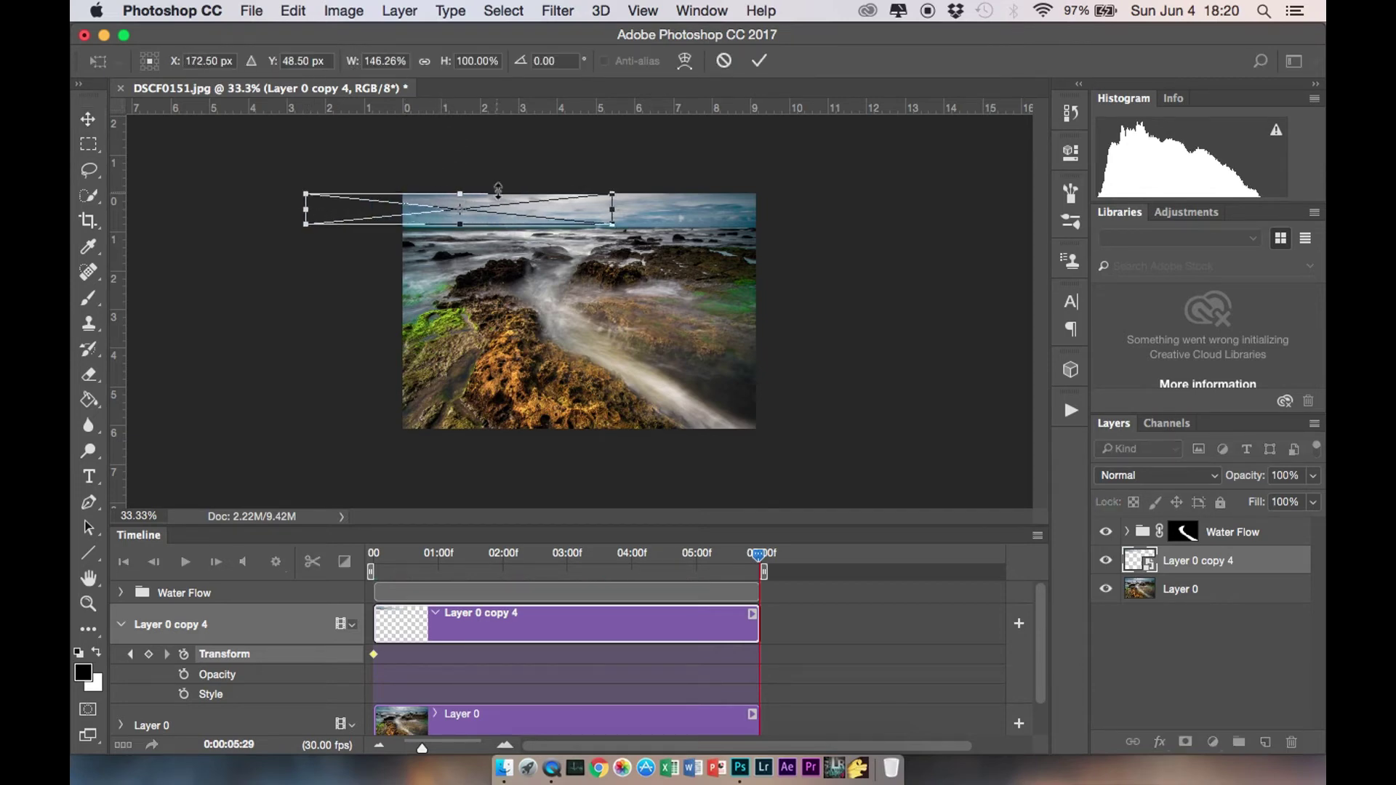
left_click_drag(461, 195, 458, 186)
key("Return")
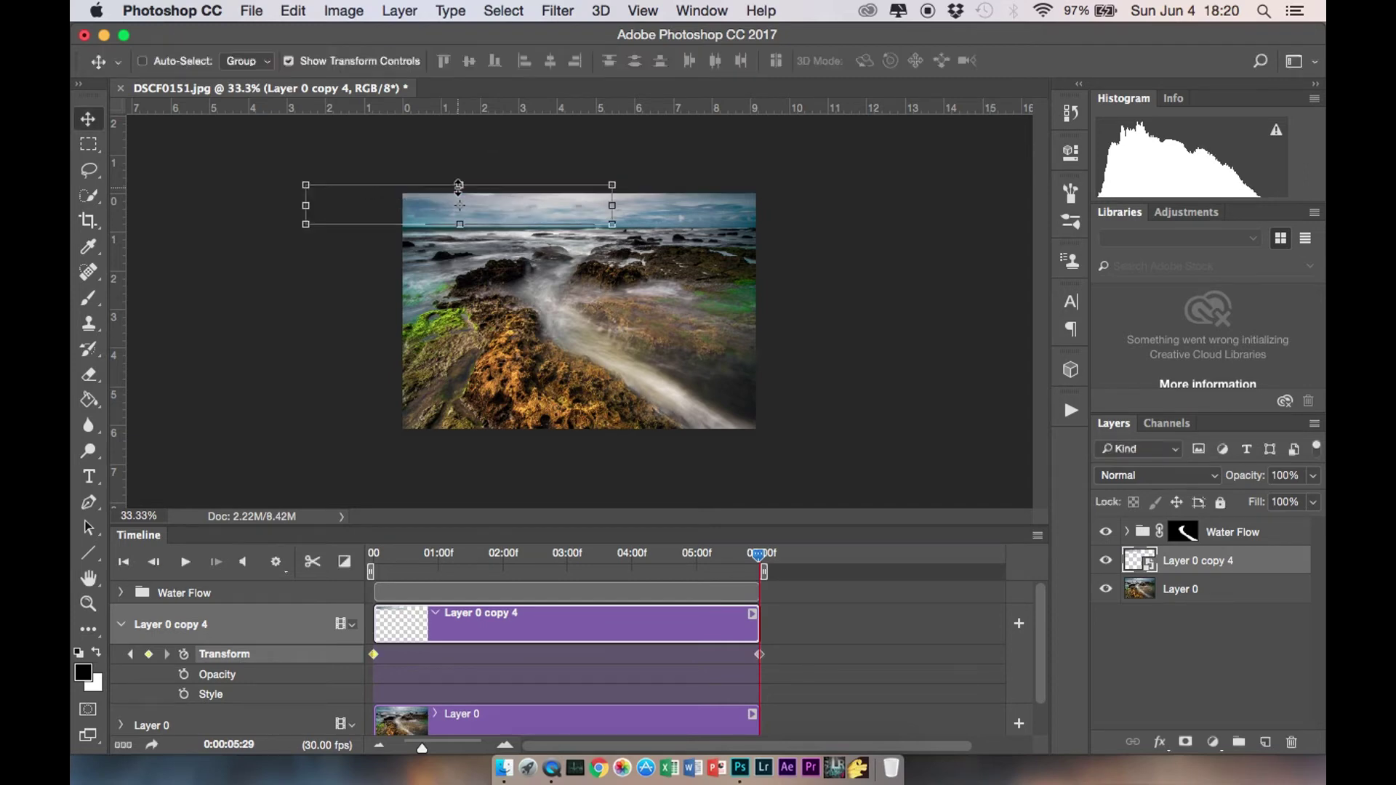
- Collapse the layer's properties and play the animation from the start
left_click(121, 623)
left_click(294, 64)
key("space")
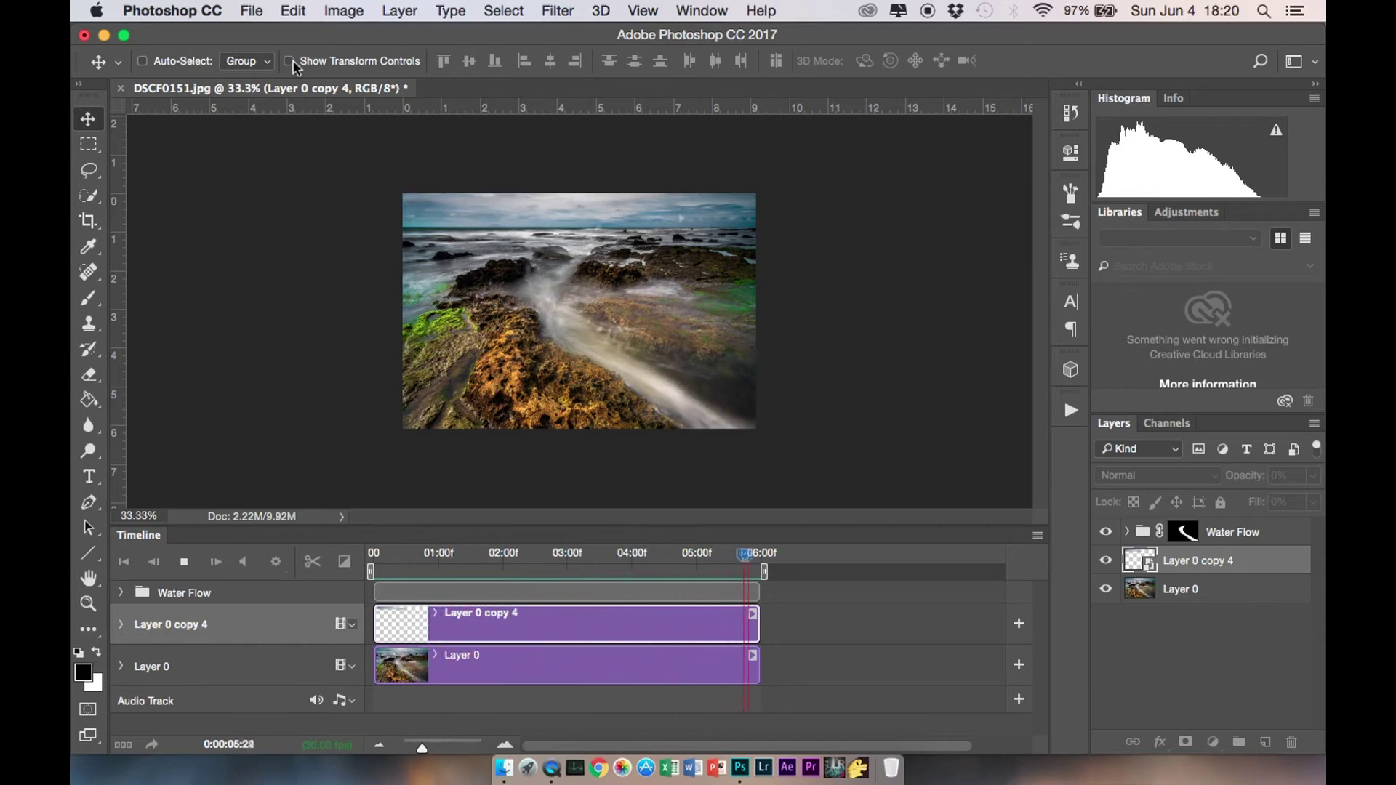
key("space")
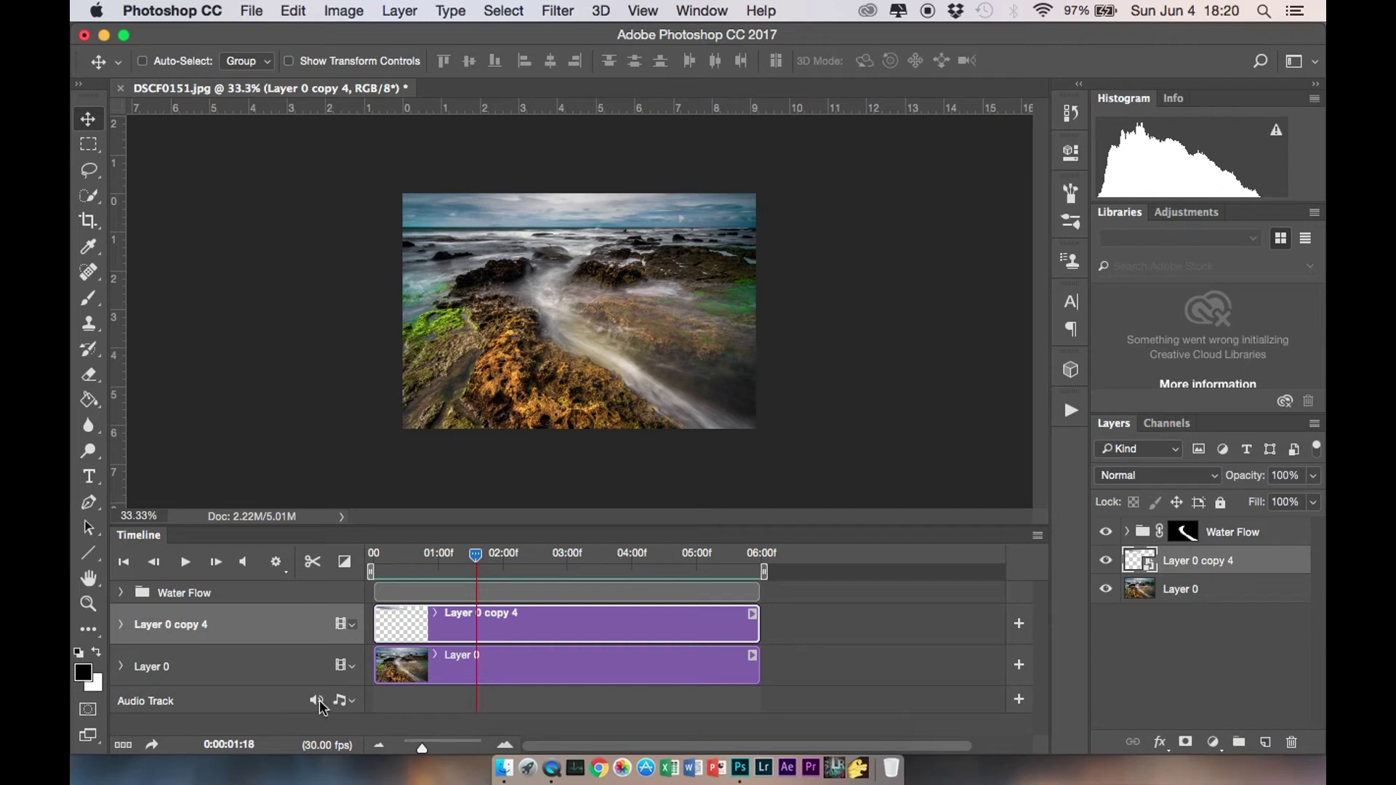
left_click(156, 743)
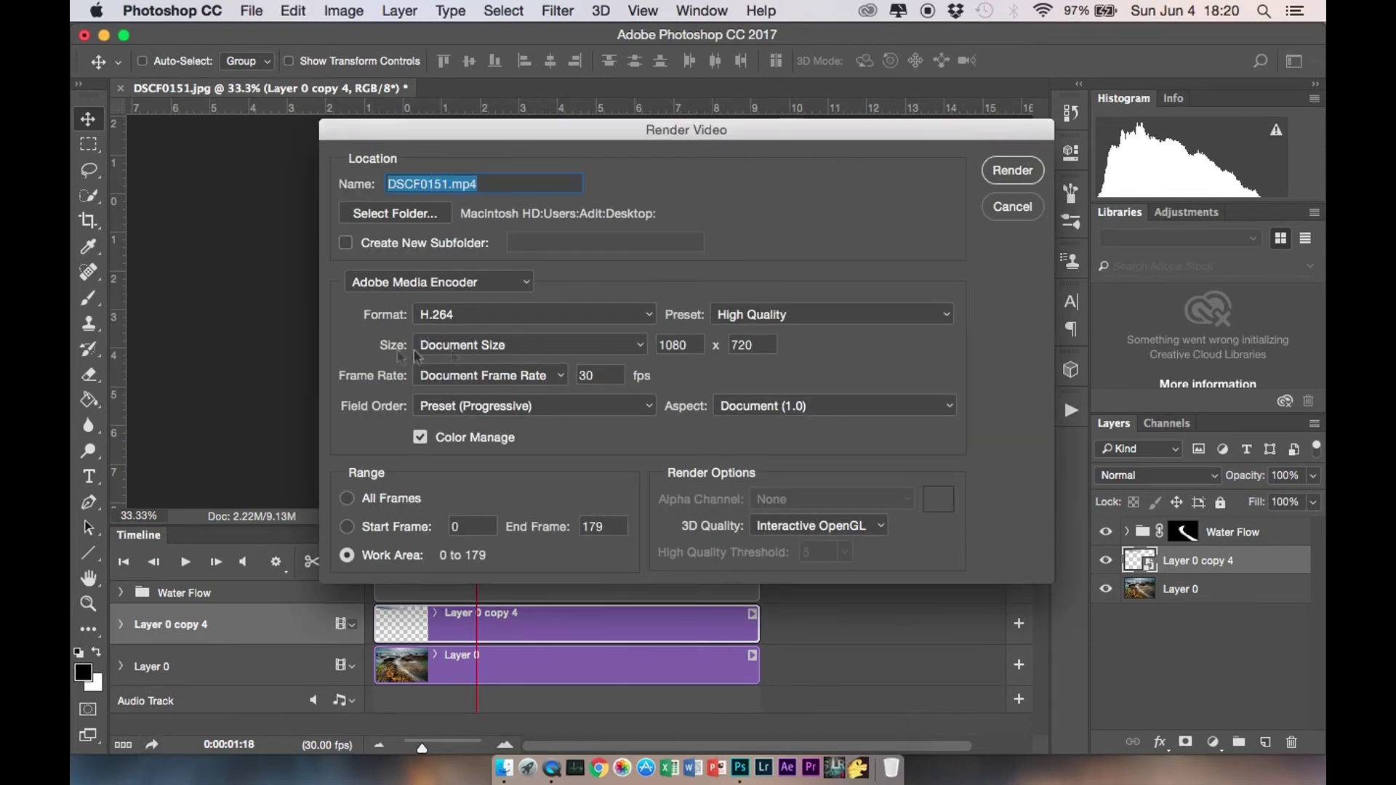
- Render DSCF0151.mp4 at document size as H.264 to the Desktop
left_click(640, 346)
left_click(511, 345)
left_click(429, 217)
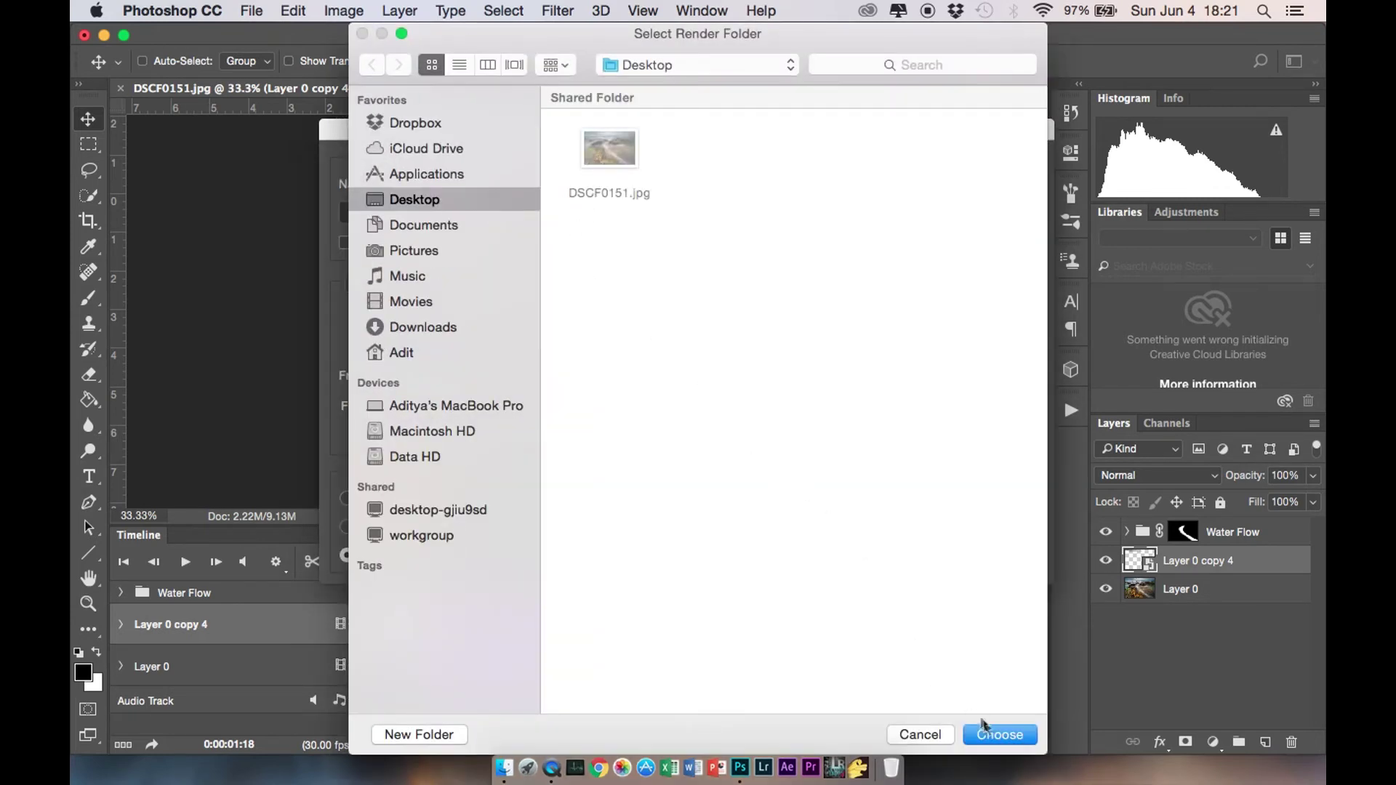
left_click(983, 727)
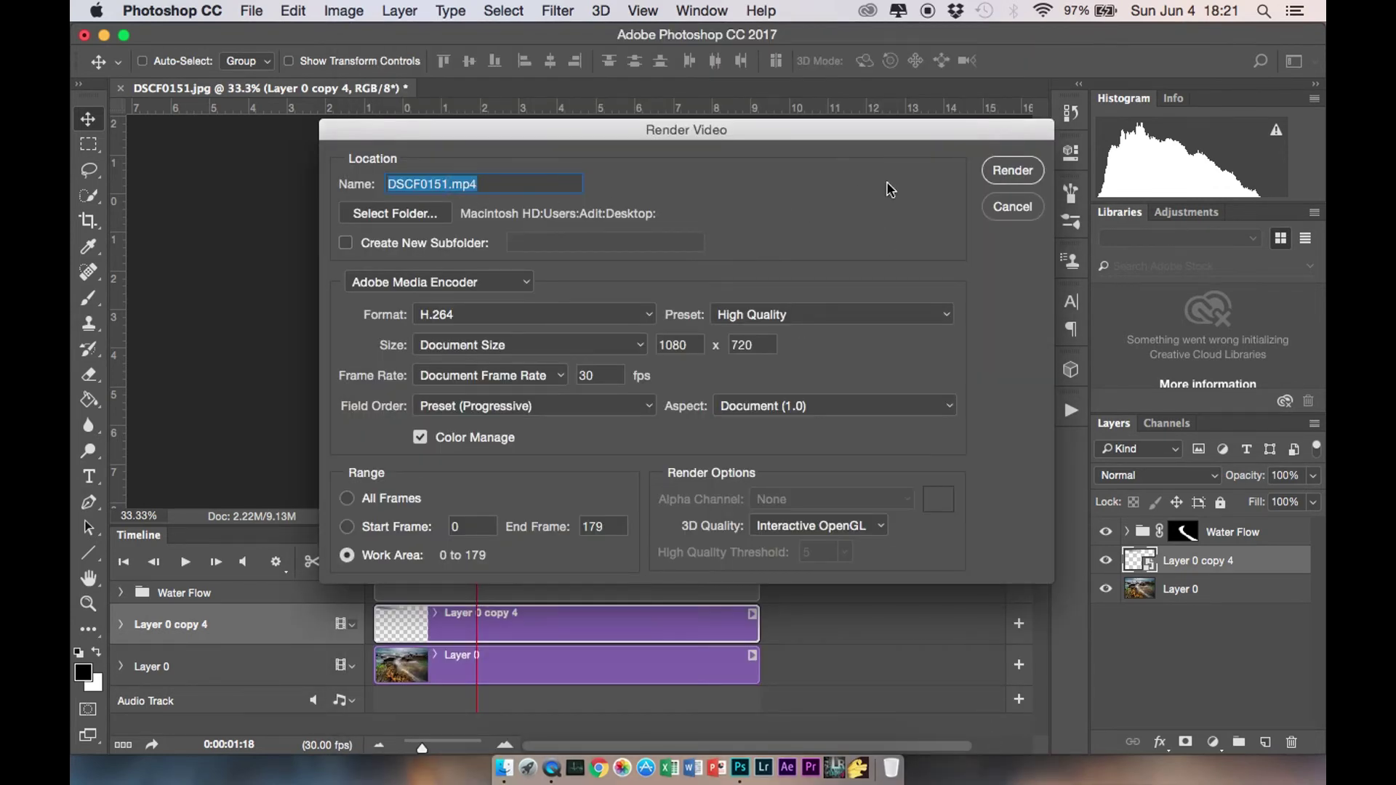
left_click(1010, 170)
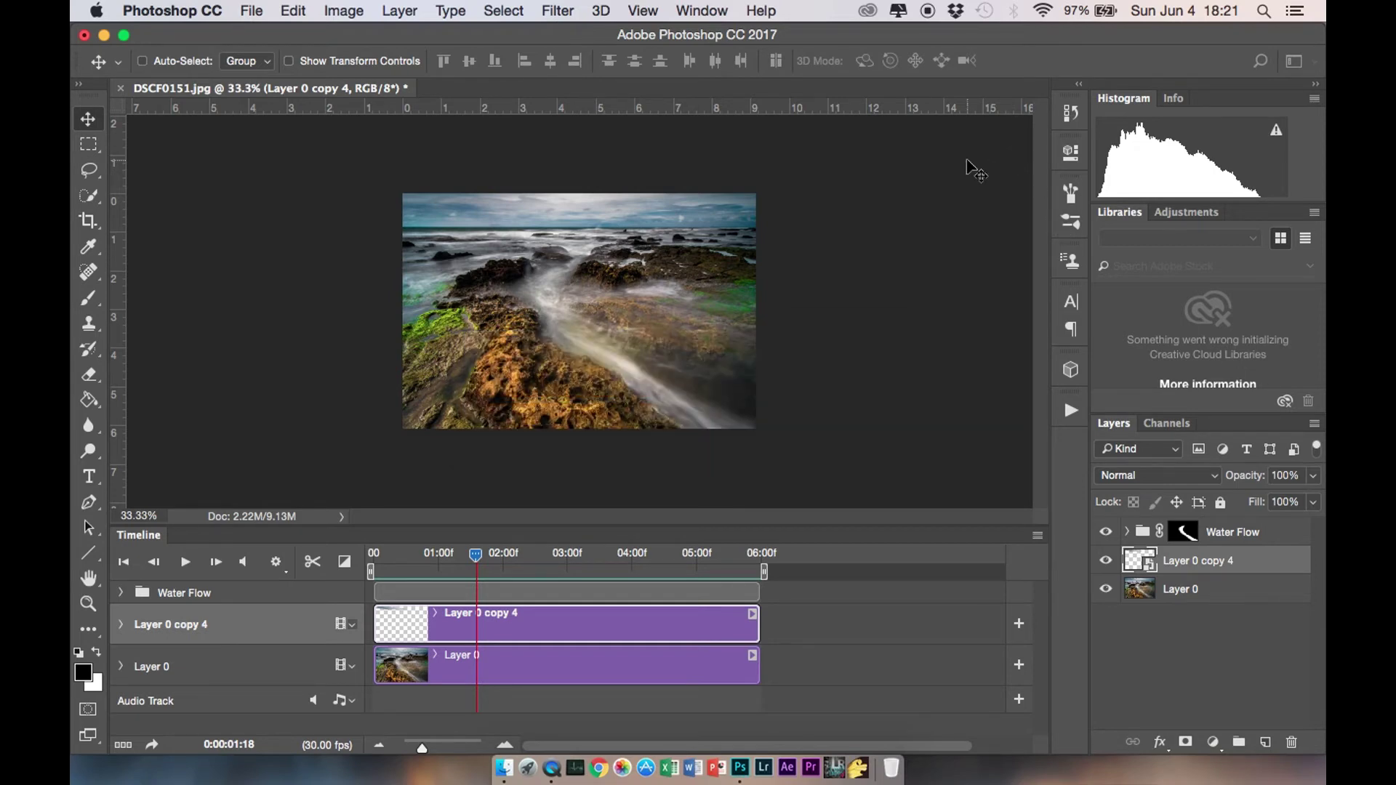
left_click(503, 768)
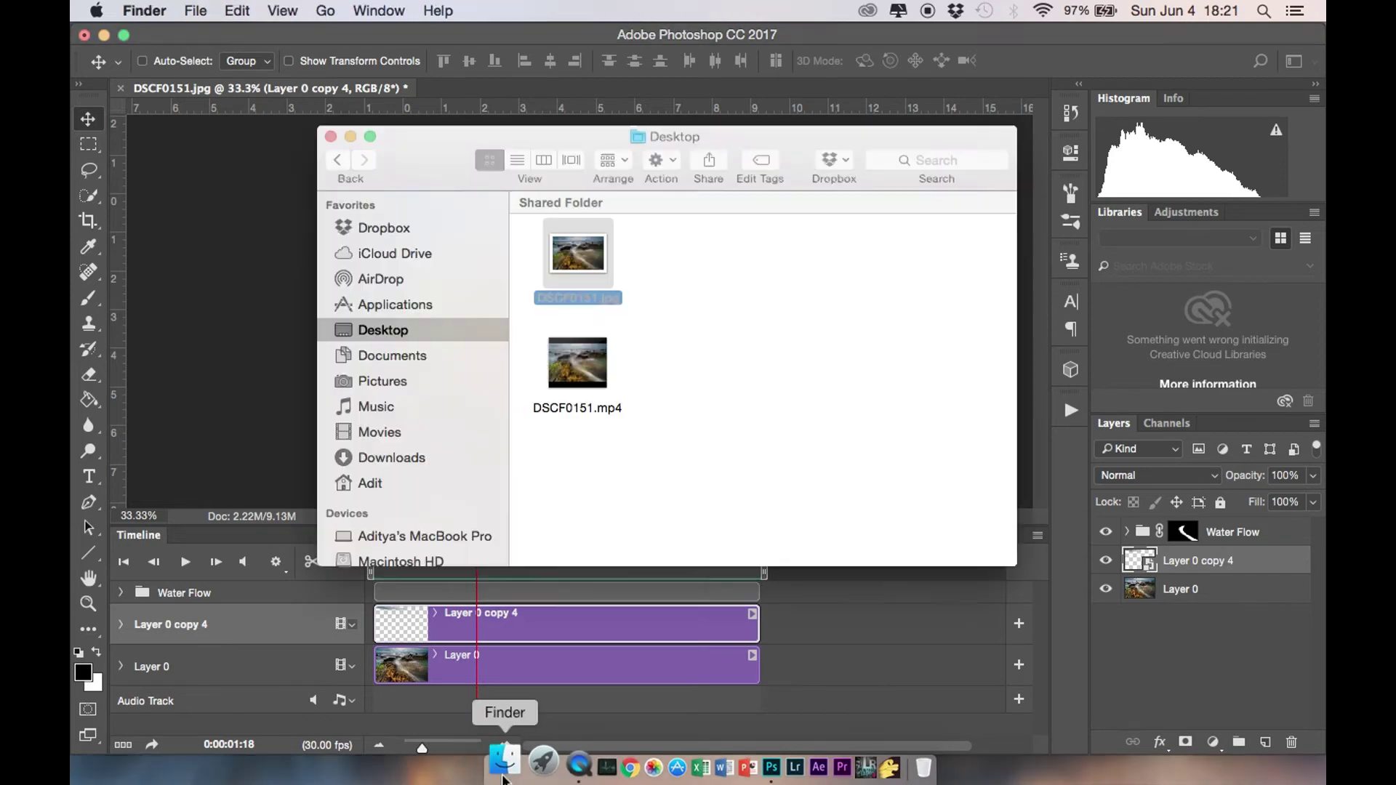
- Drag DSCF0151.mp4 from the Desktop Finder window into Photoshop to open it
left_click(744, 320)
left_click(578, 361)
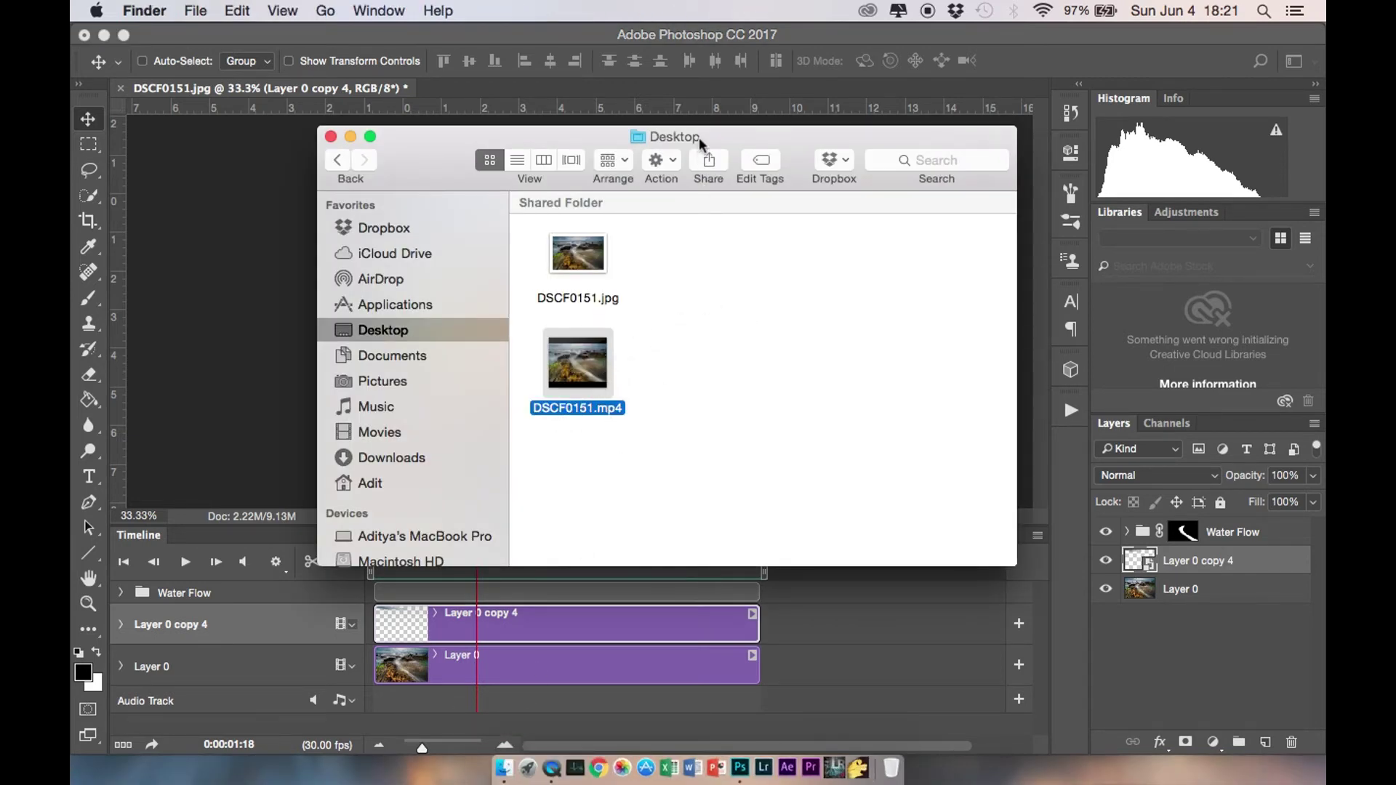
left_click_drag(700, 138, 920, 225)
mouse_move(578, 364)
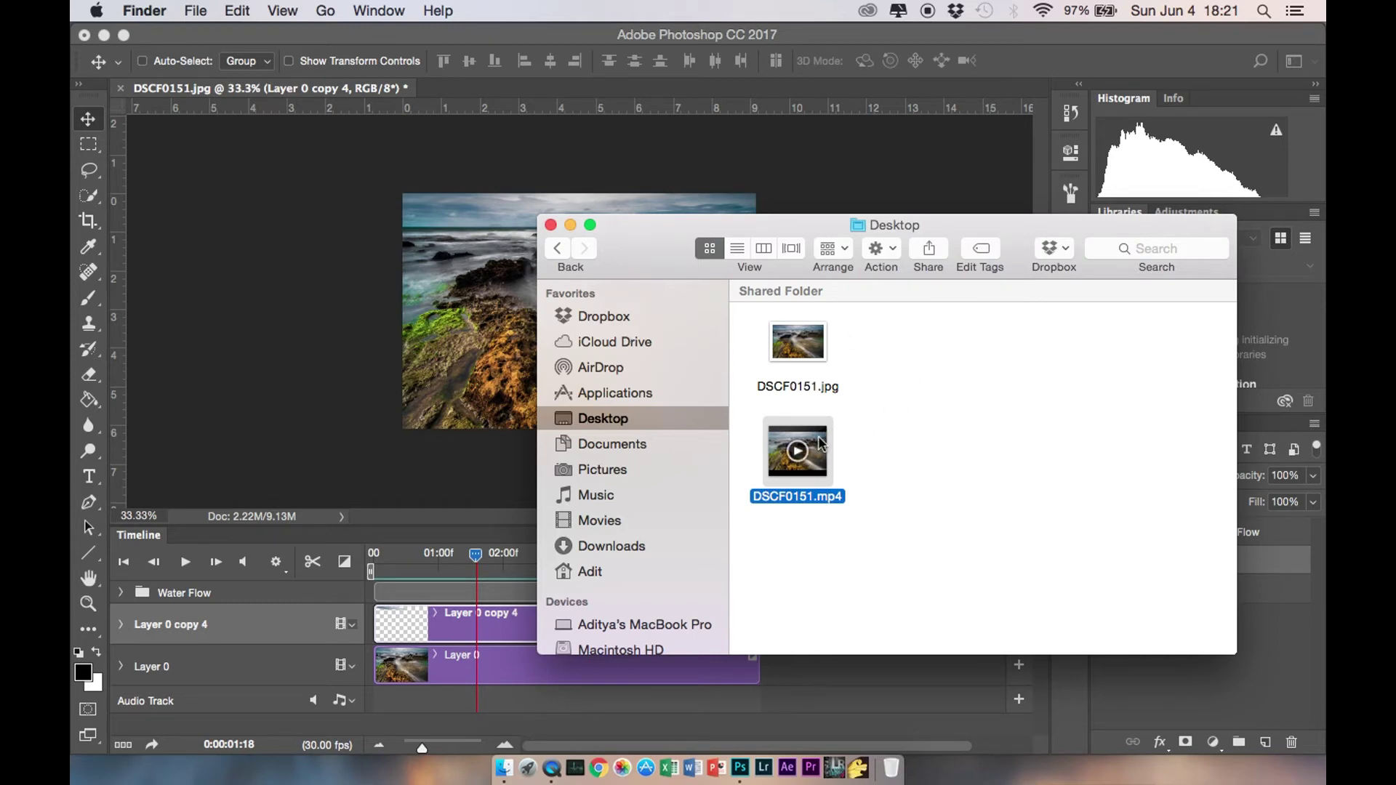
left_click_drag(769, 296, 592, 91)
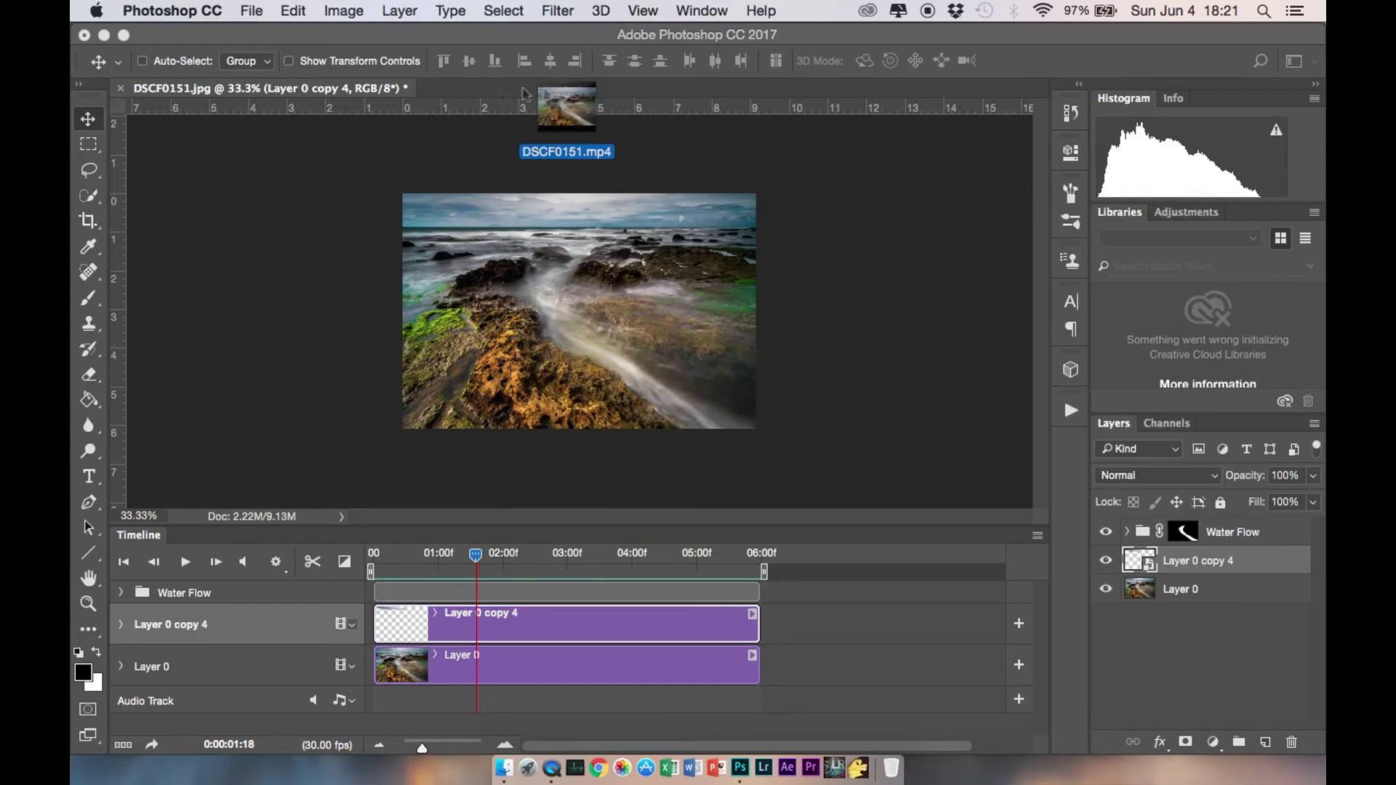
left_click_drag(592, 90, 492, 91)
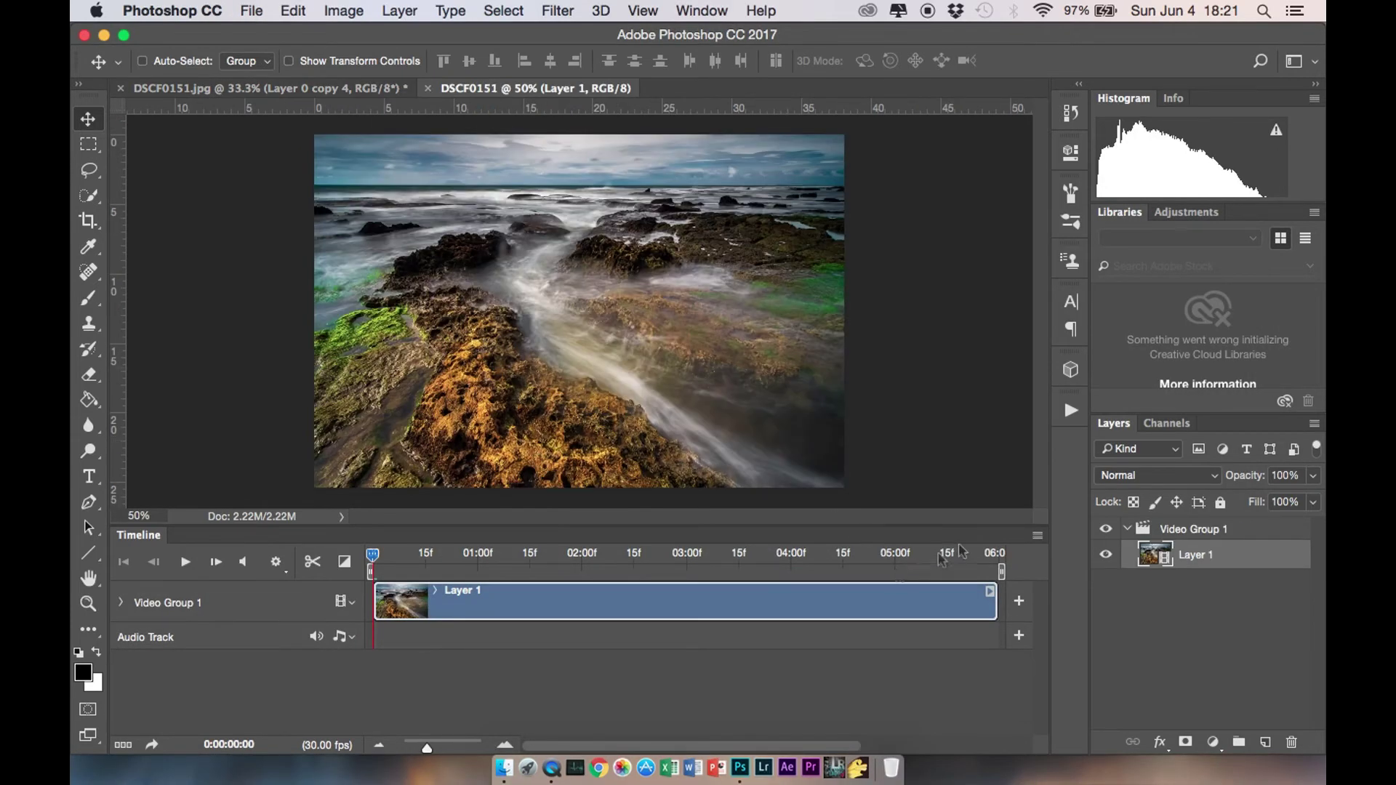
- Duplicate Layer 1 as Layer 1 copy and move it above Video Group 1
right_click(1211, 560)
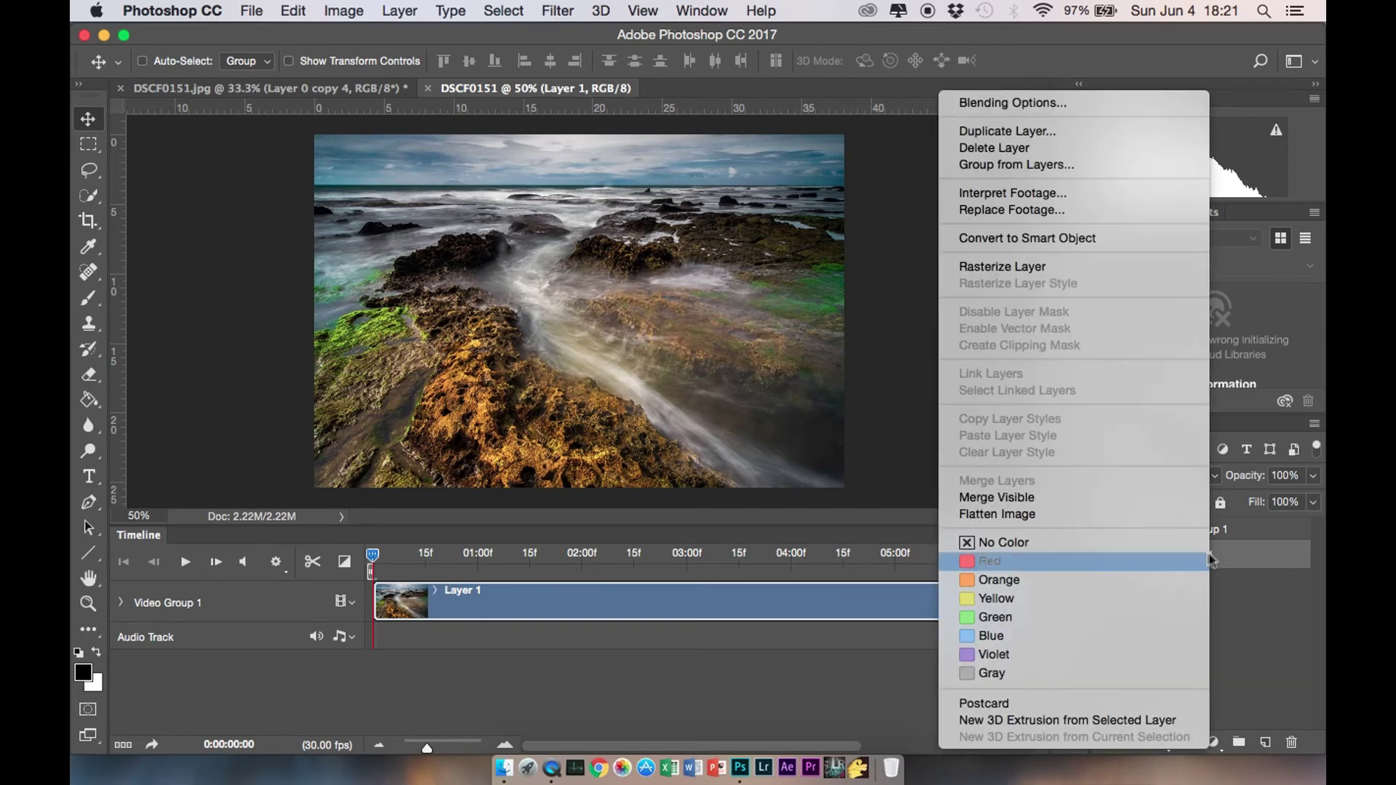
left_click(1052, 131)
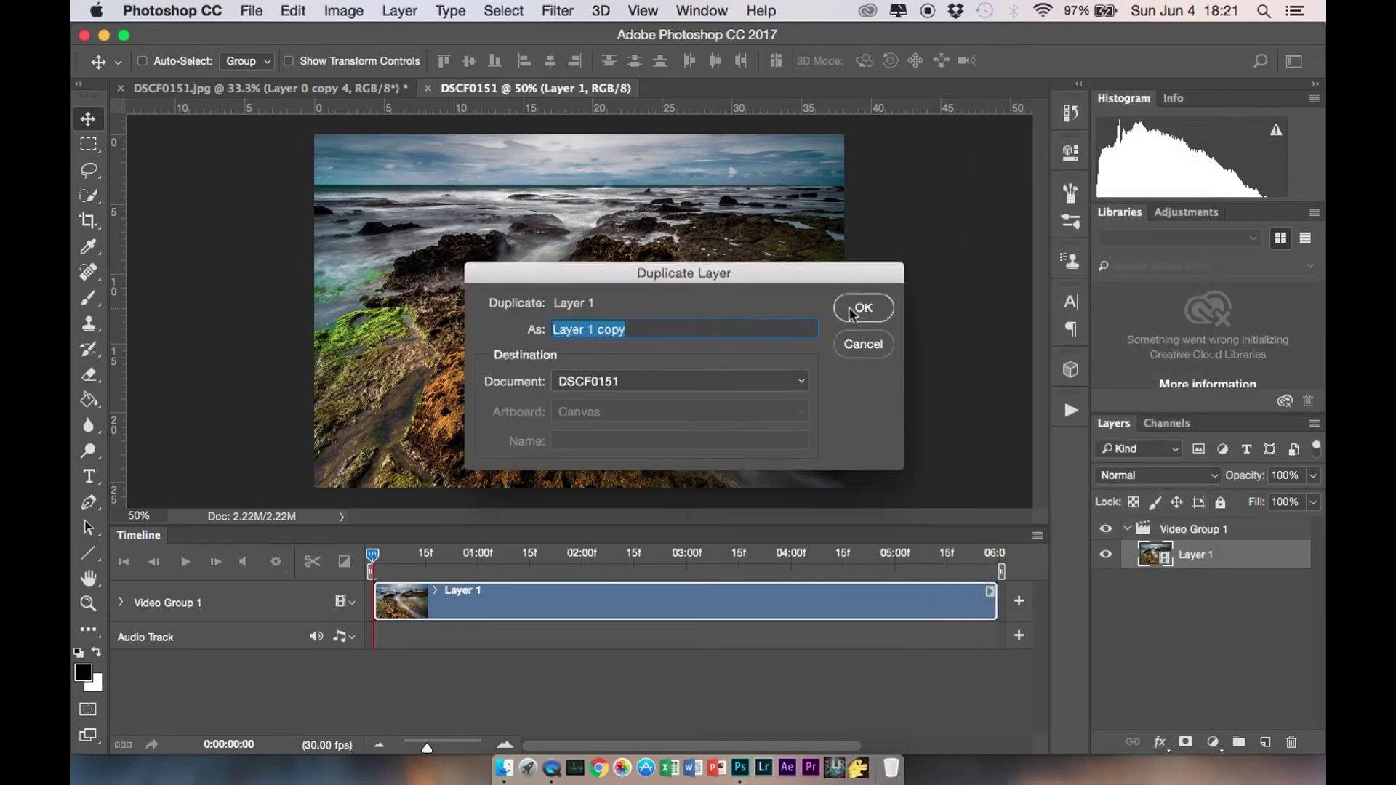
left_click(862, 307)
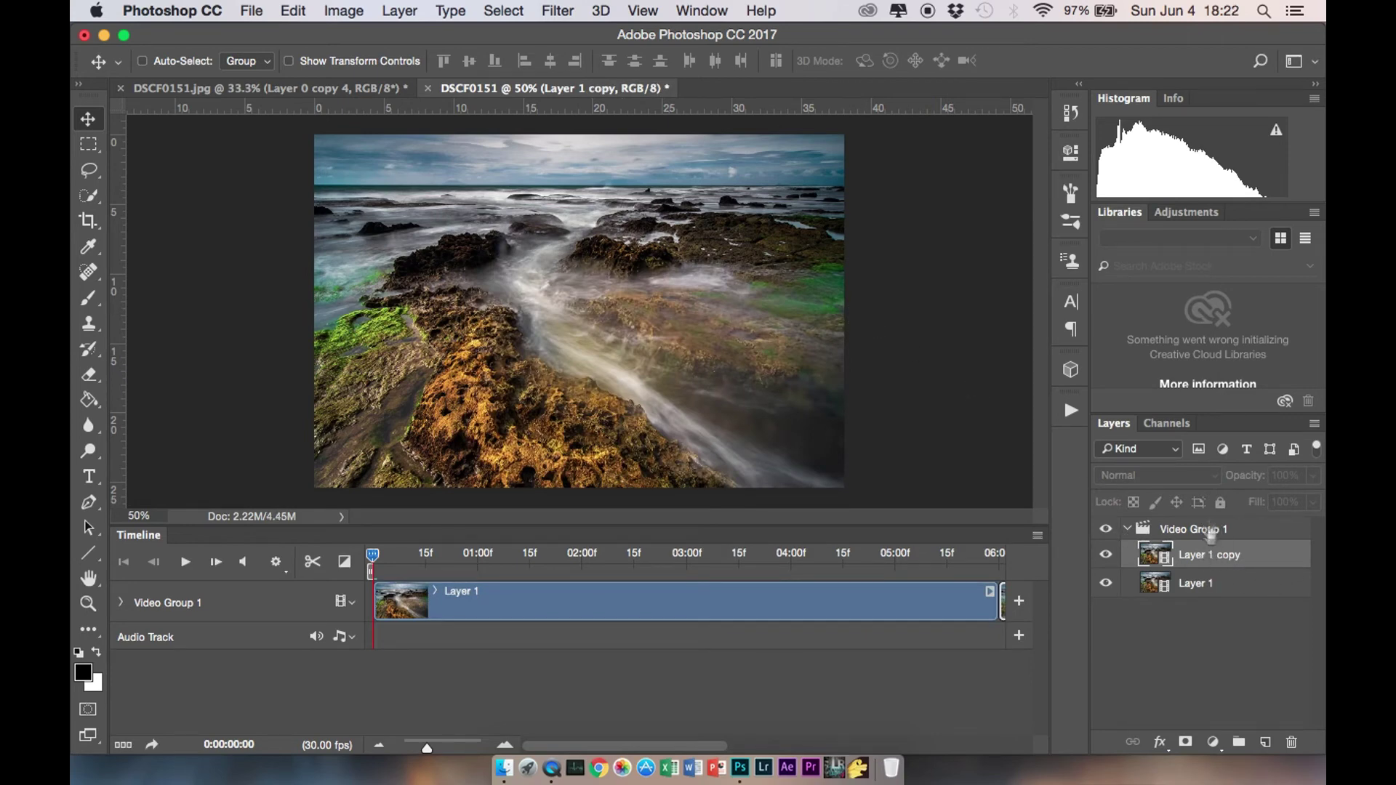
left_click_drag(1207, 556, 1207, 529)
left_click(1128, 558)
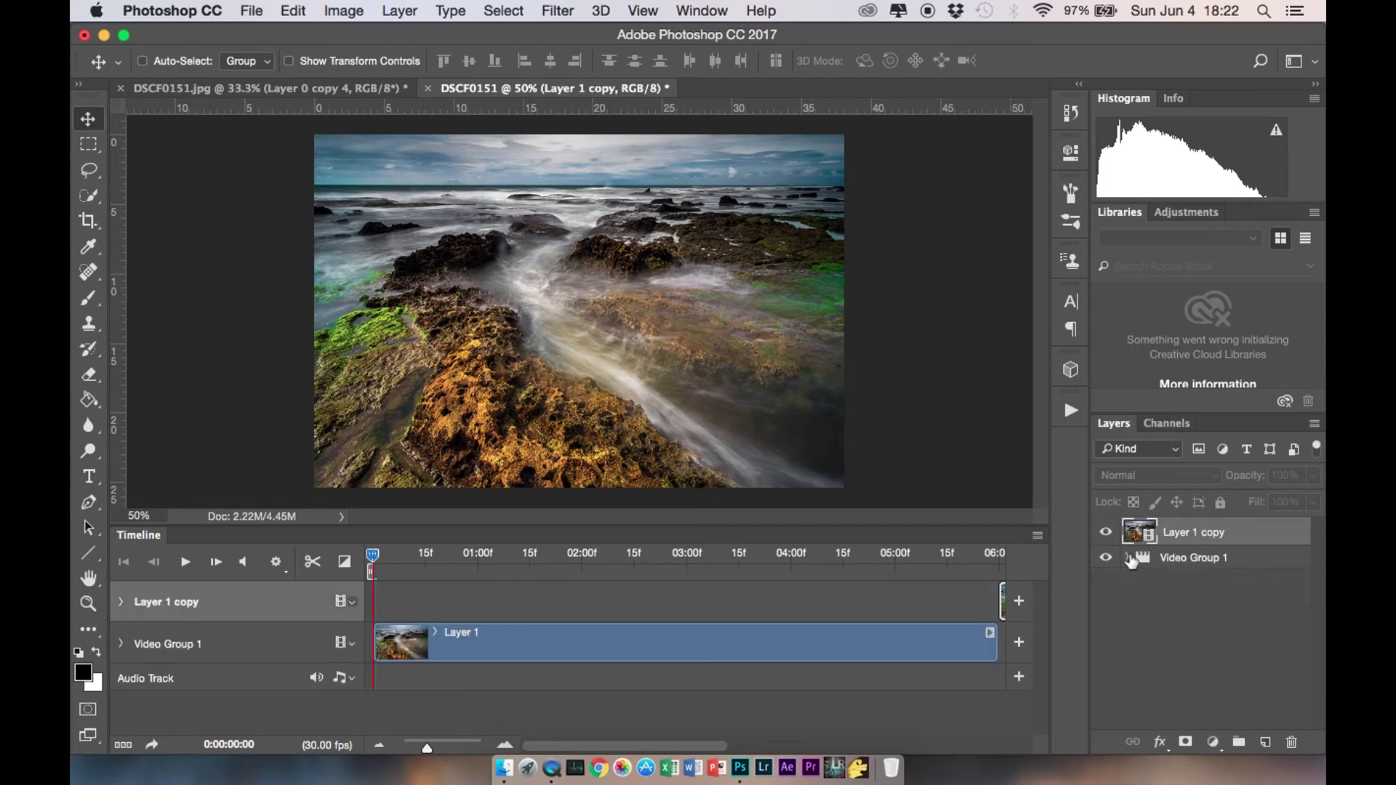
- Align the Layer 1 copy clip to start at 0 and preview the timeline
scroll(709, 644, "right", 5)
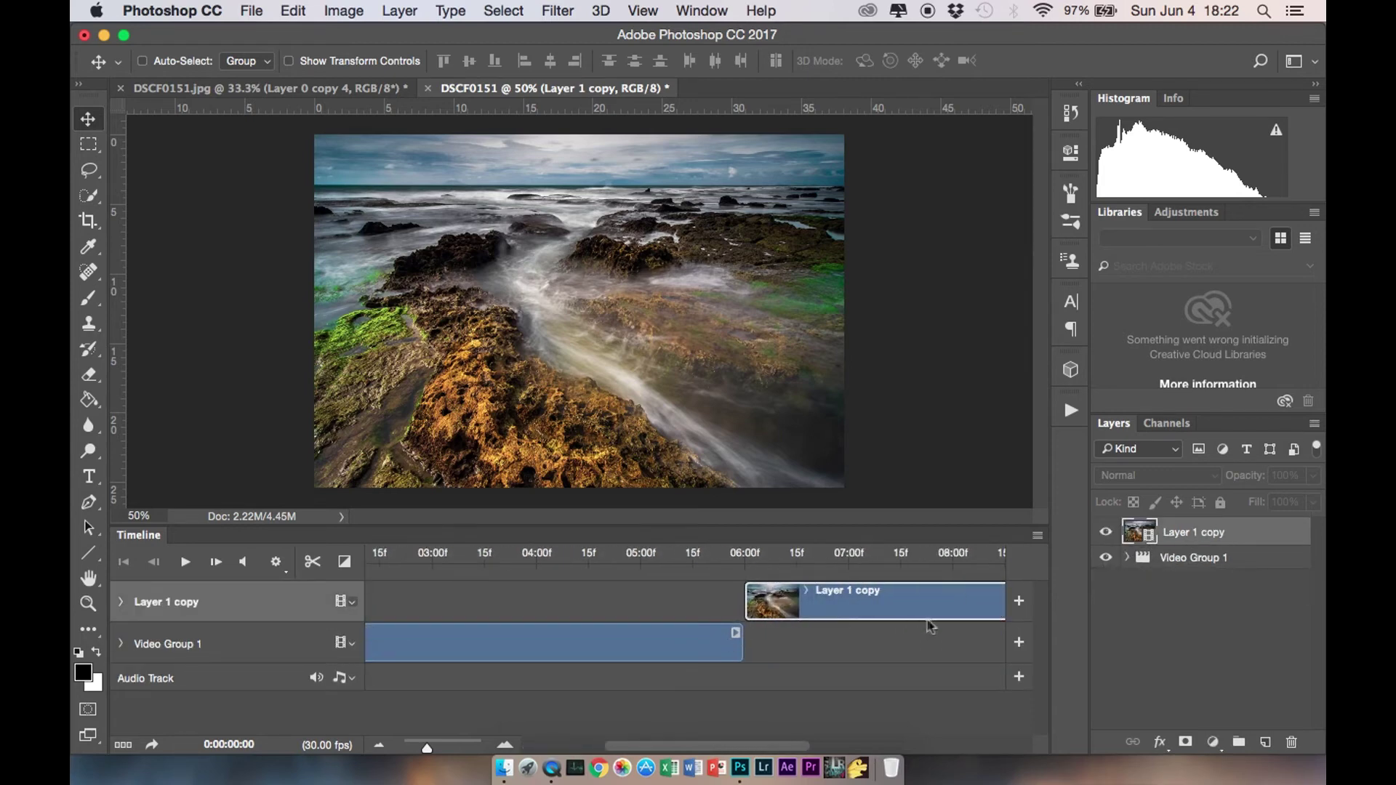
left_click_drag(936, 622, 657, 611)
left_click_drag(935, 618, 592, 614)
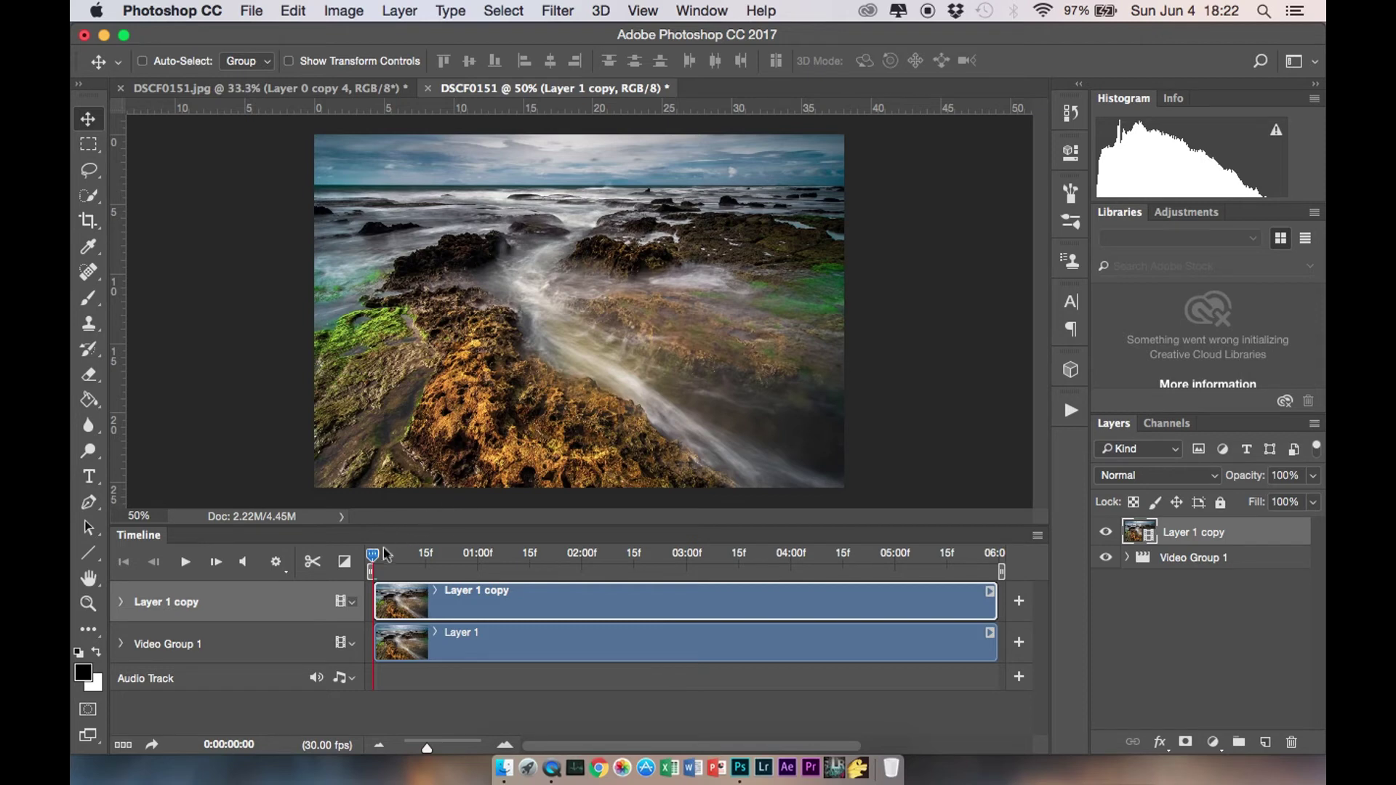
mouse_move(375, 558)
left_mouse_down()
mouse_move(975, 558)
mouse_move(945, 558)
left_mouse_up()
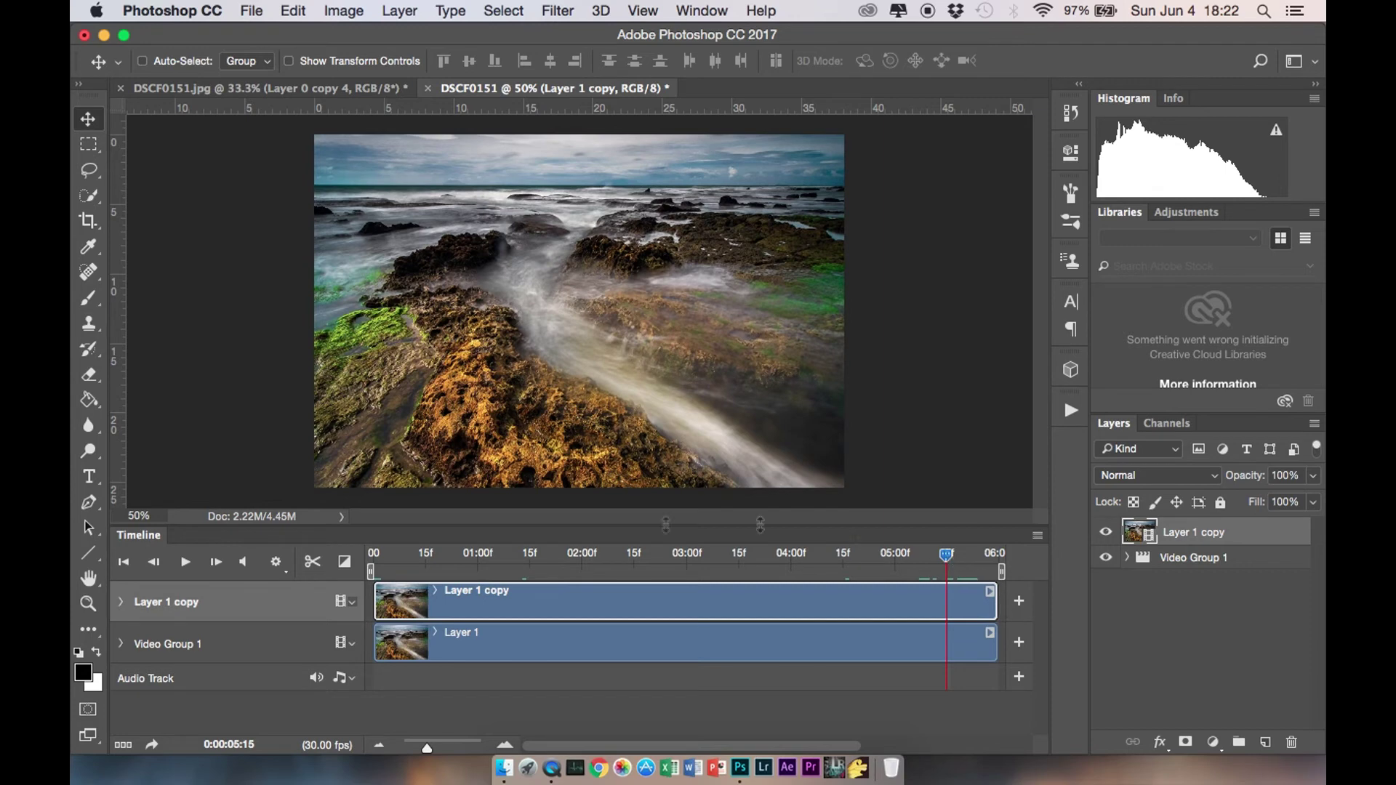
key("space")
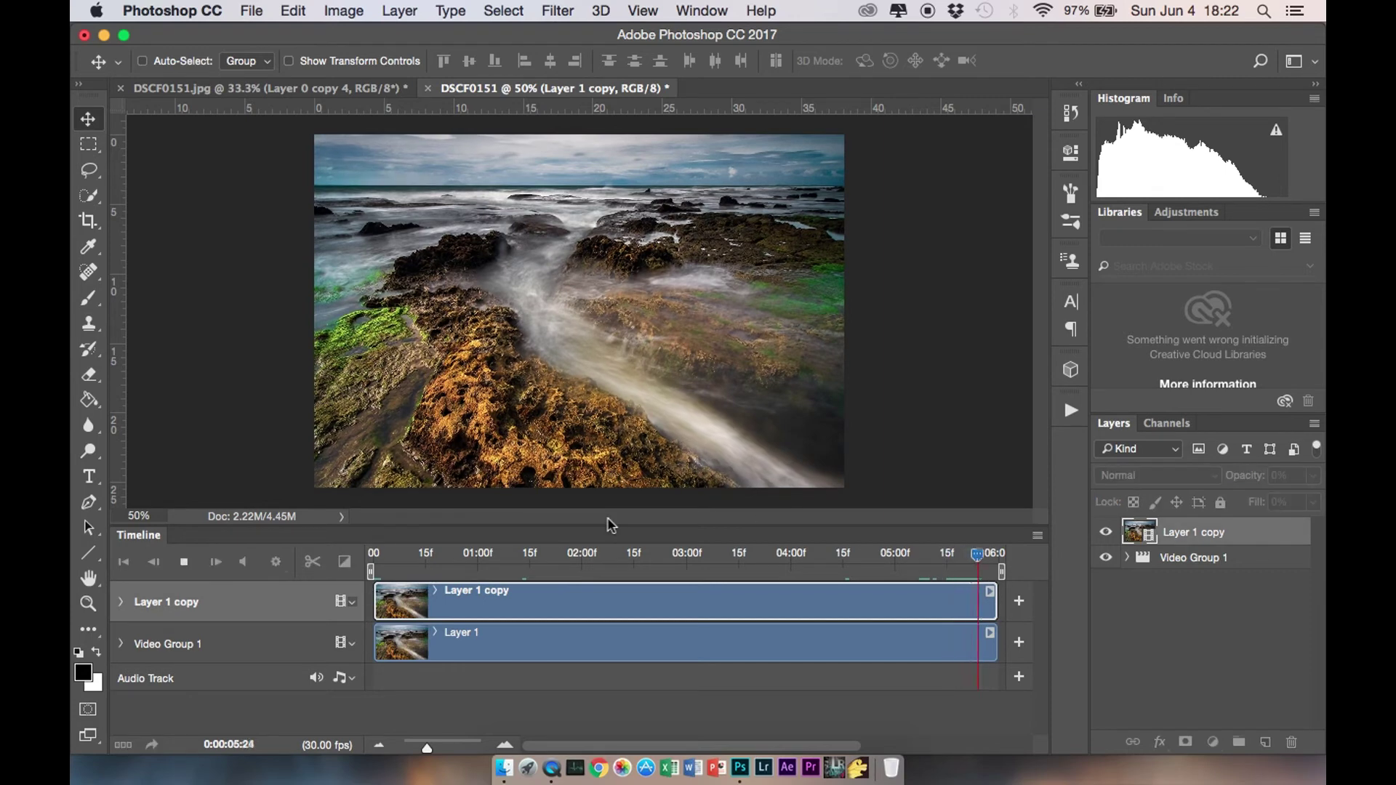
left_click(921, 558)
key("space")
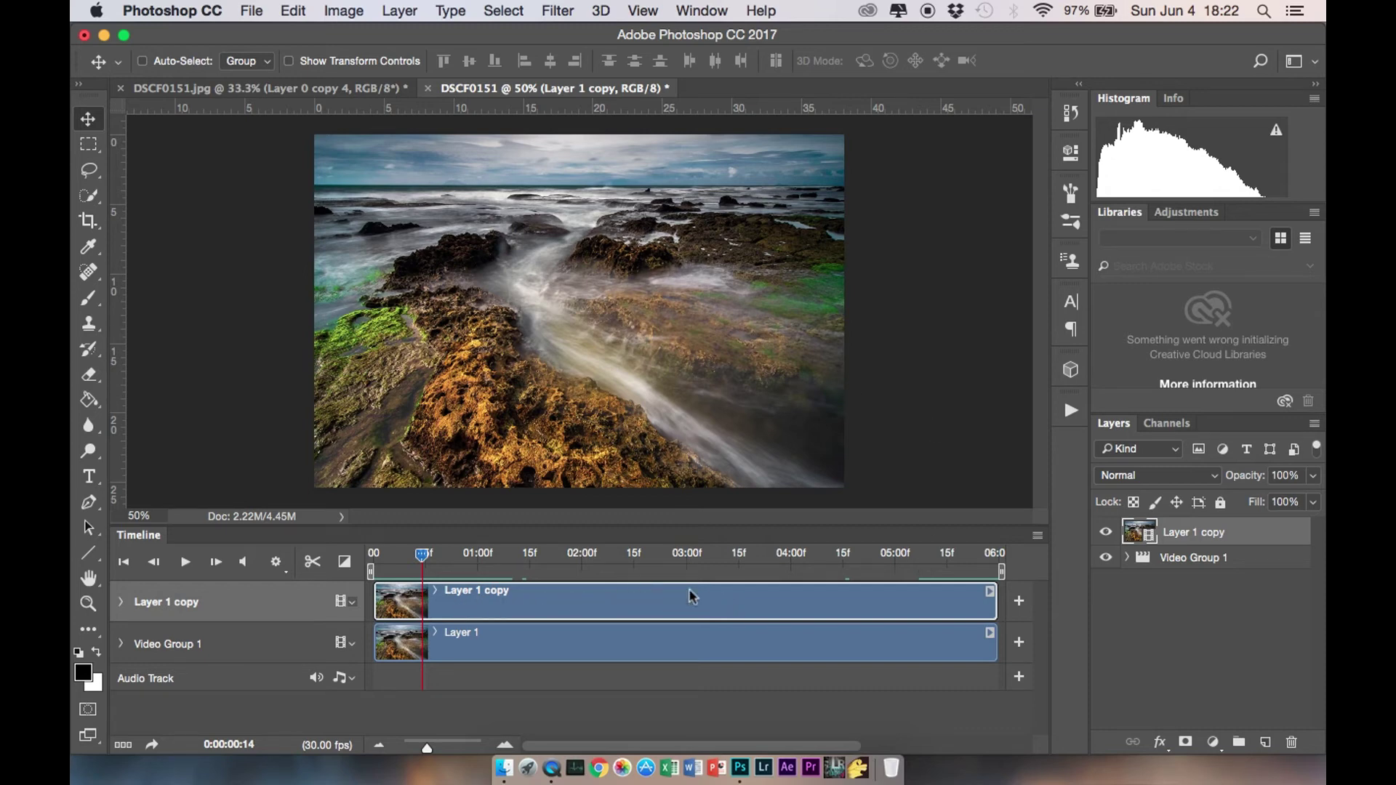
- Trim Layer 1 copy to start at 03:00 and Layer 1 to end at 03:00
left_click(794, 646)
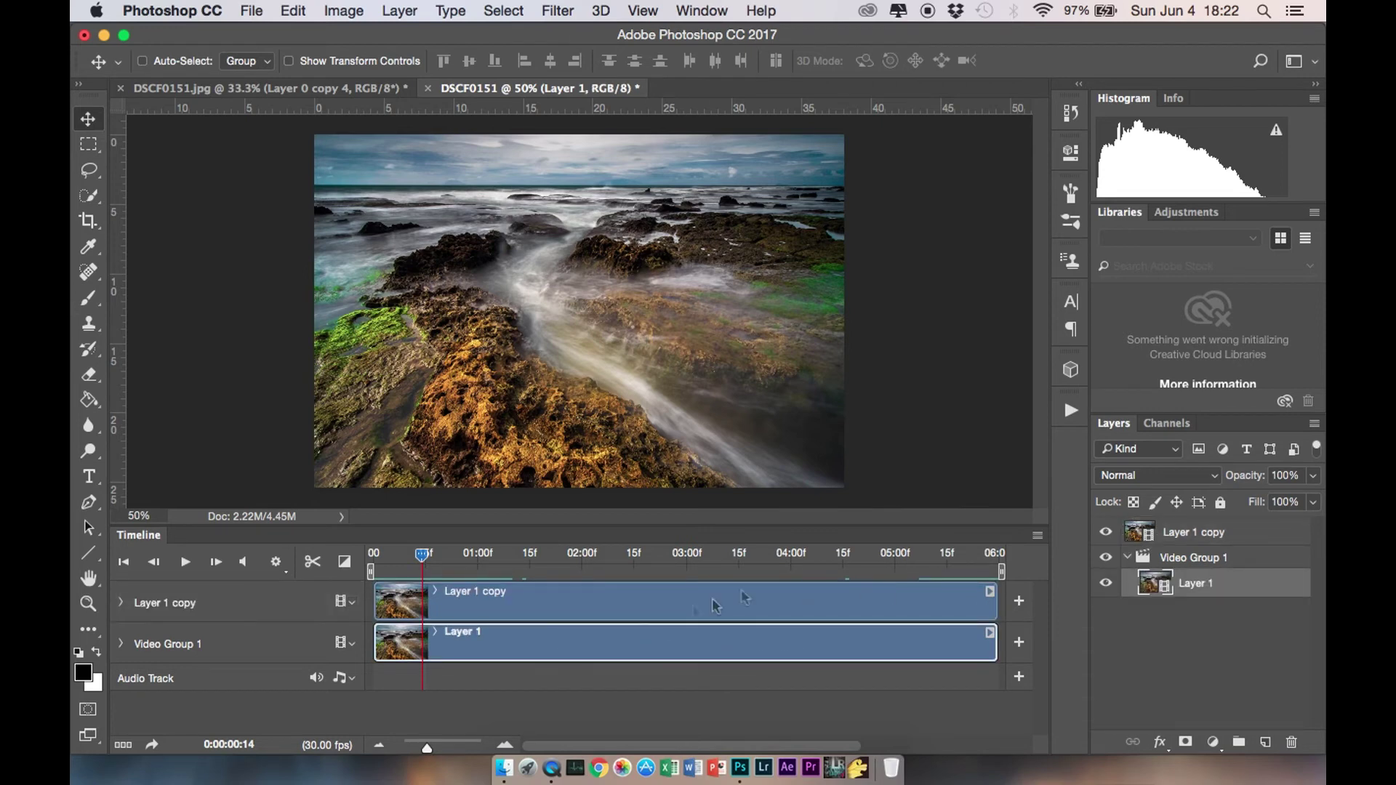
left_click(424, 603)
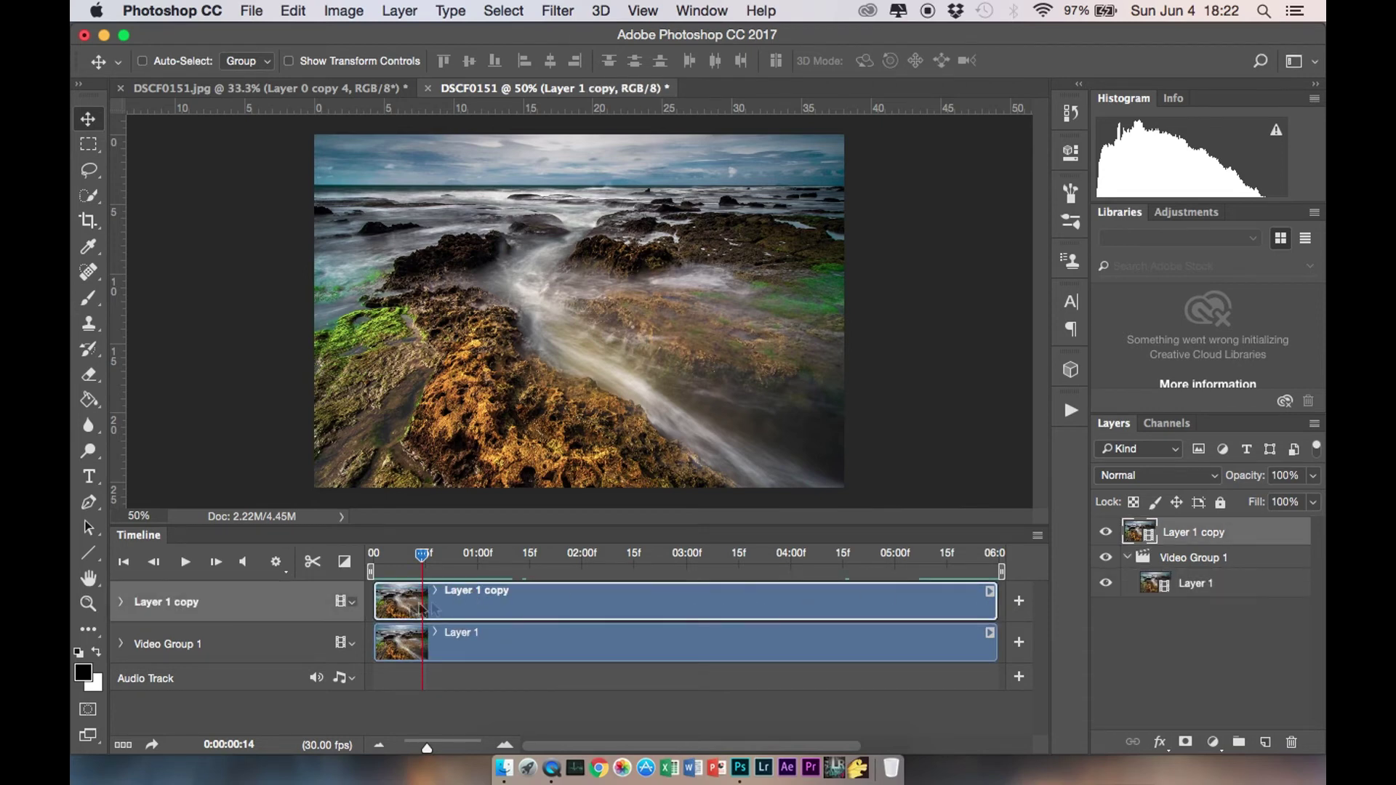
left_click_drag(379, 605, 694, 602)
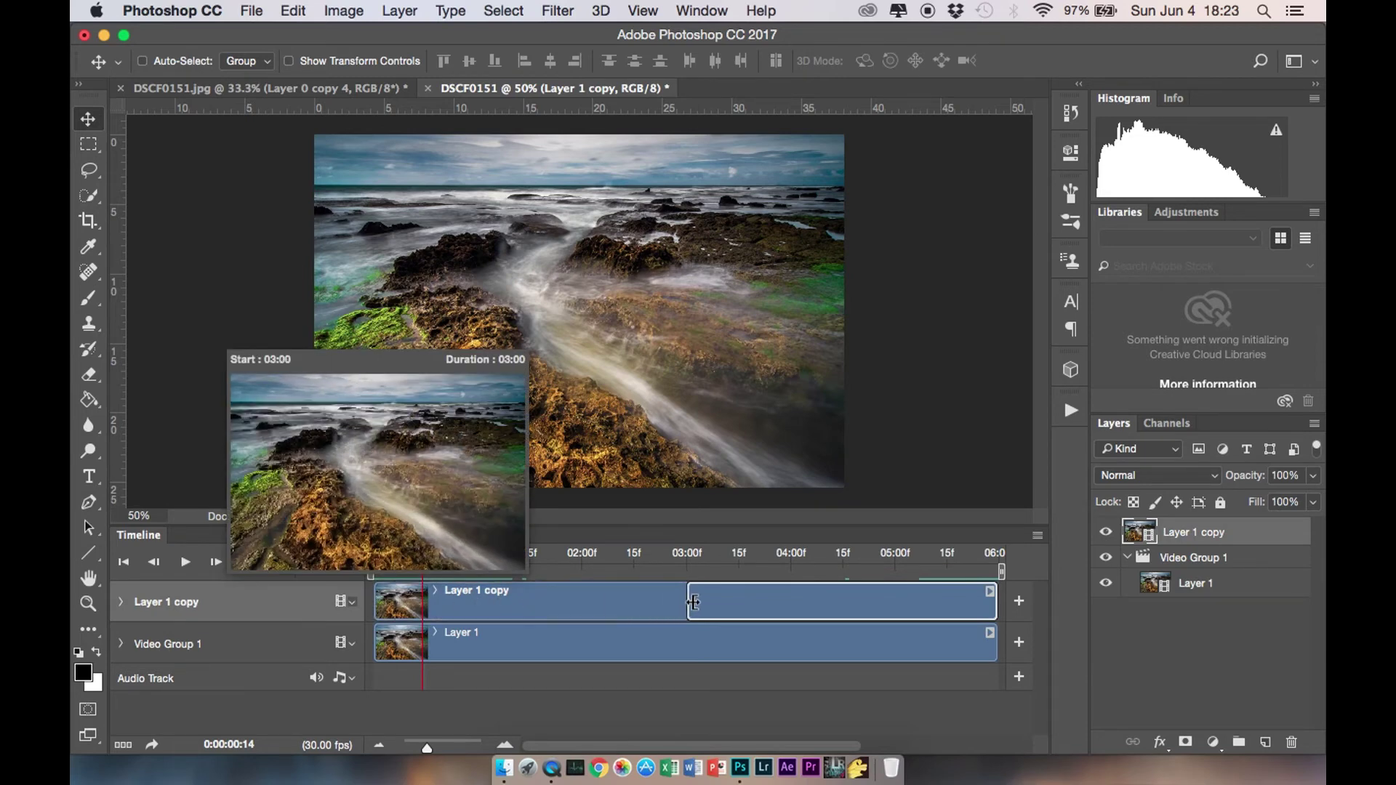
left_click_drag(694, 602, 688, 603)
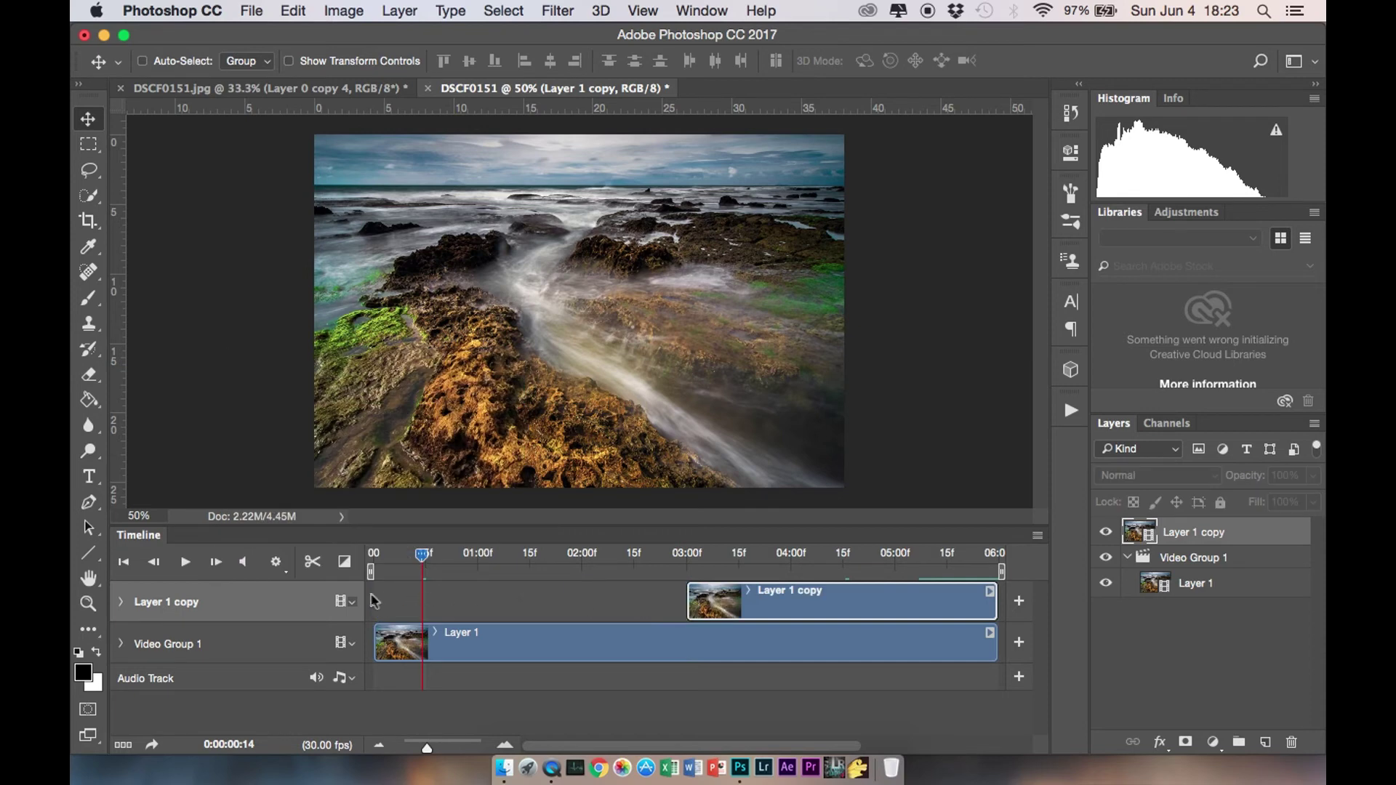
left_click(726, 640)
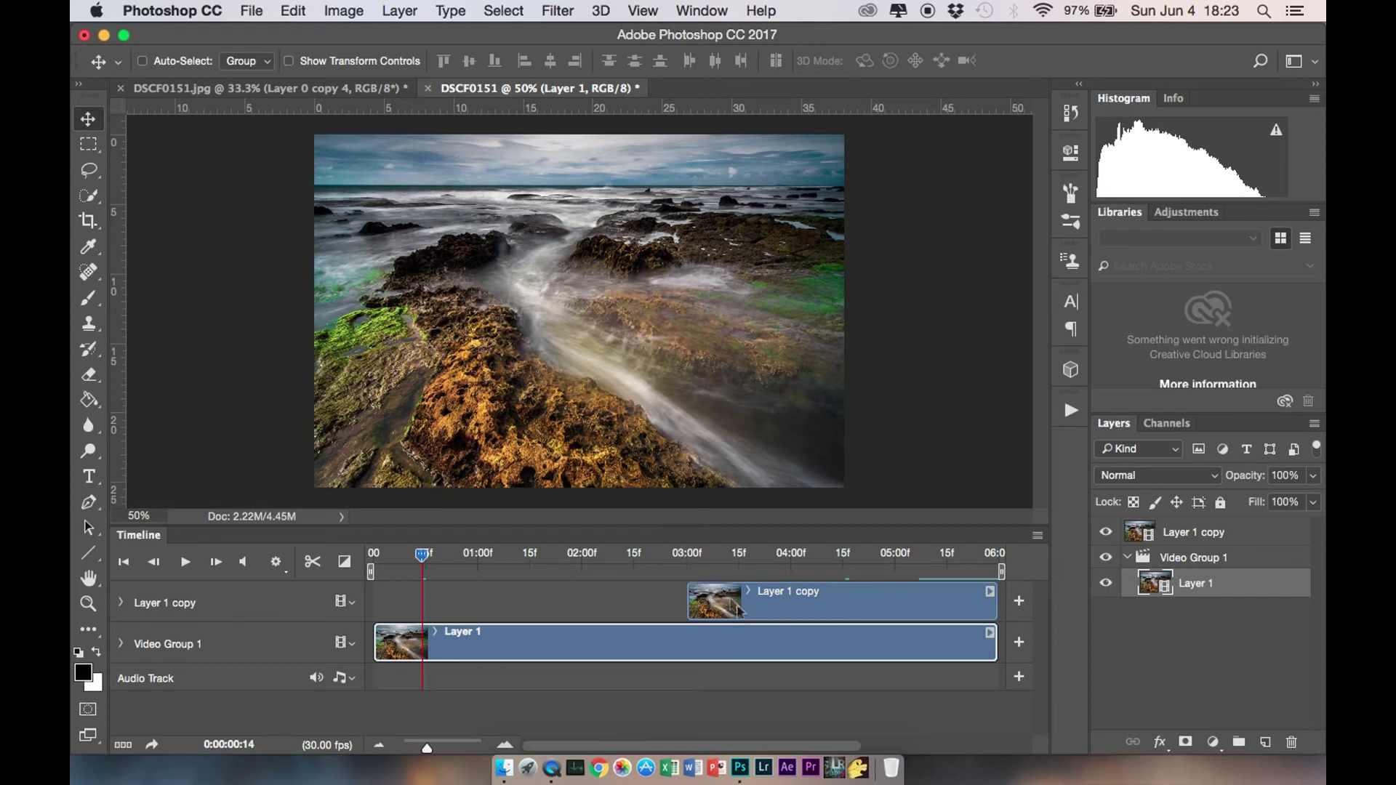
left_click_drag(993, 642, 687, 647)
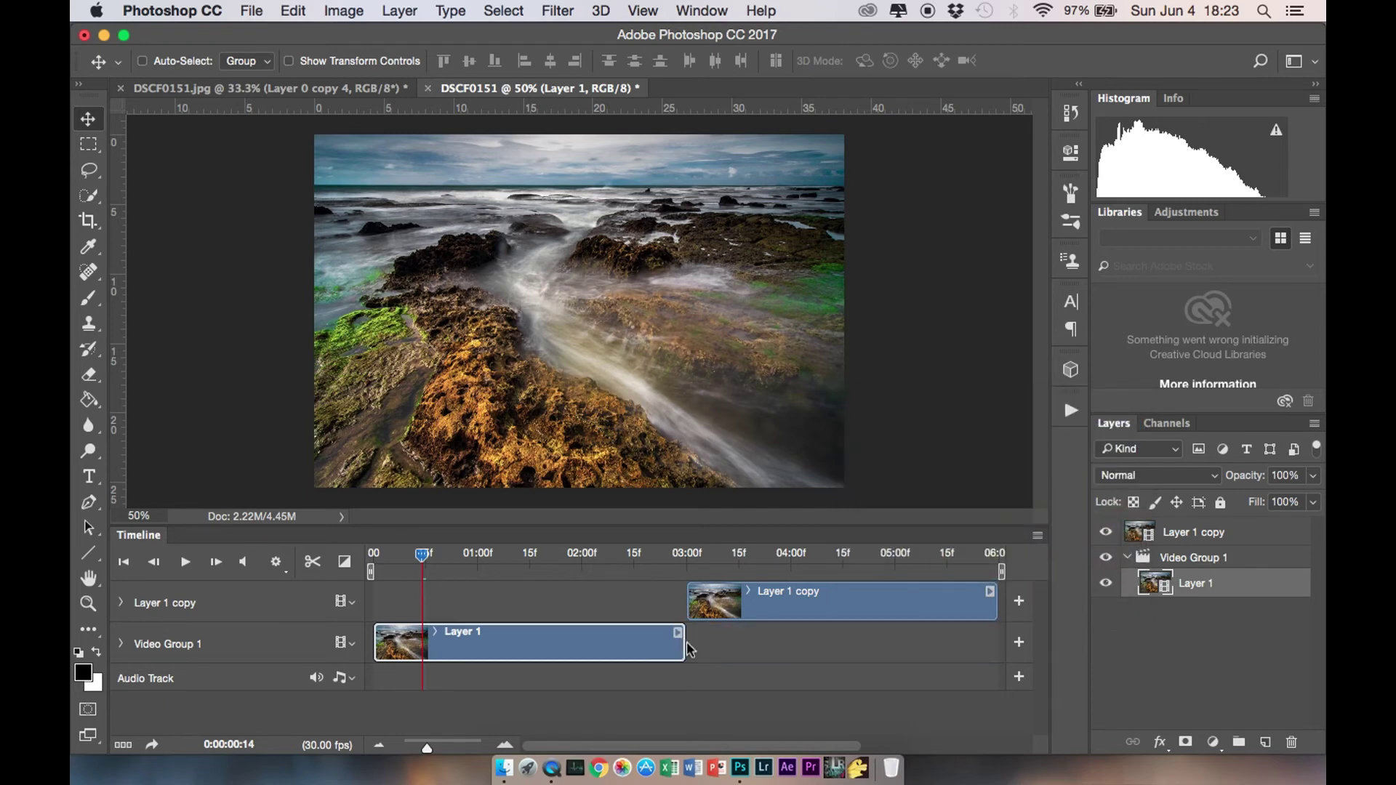
- Move Layer 1 copy to start at 0 and place Layer 1 right after it
left_click(890, 600)
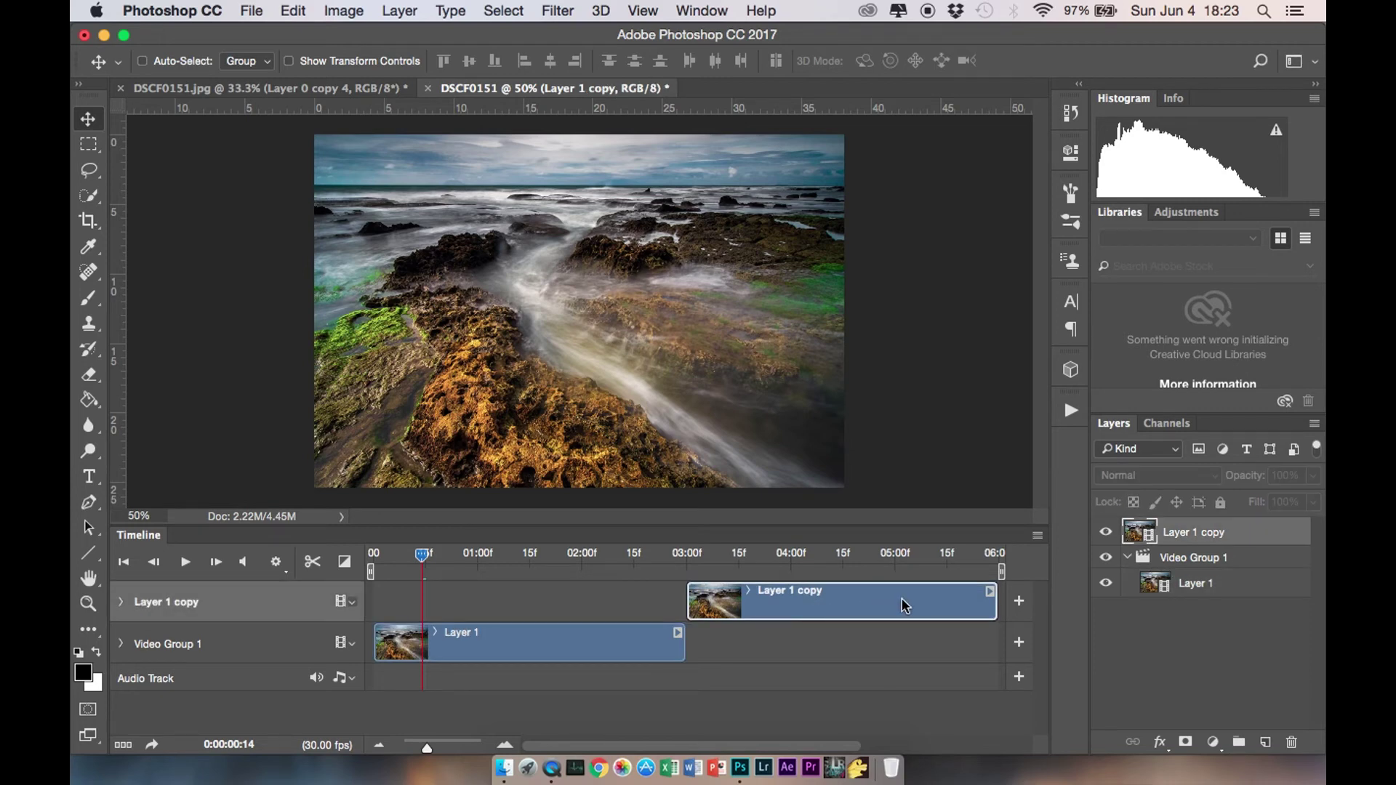
left_click_drag(903, 605, 611, 601)
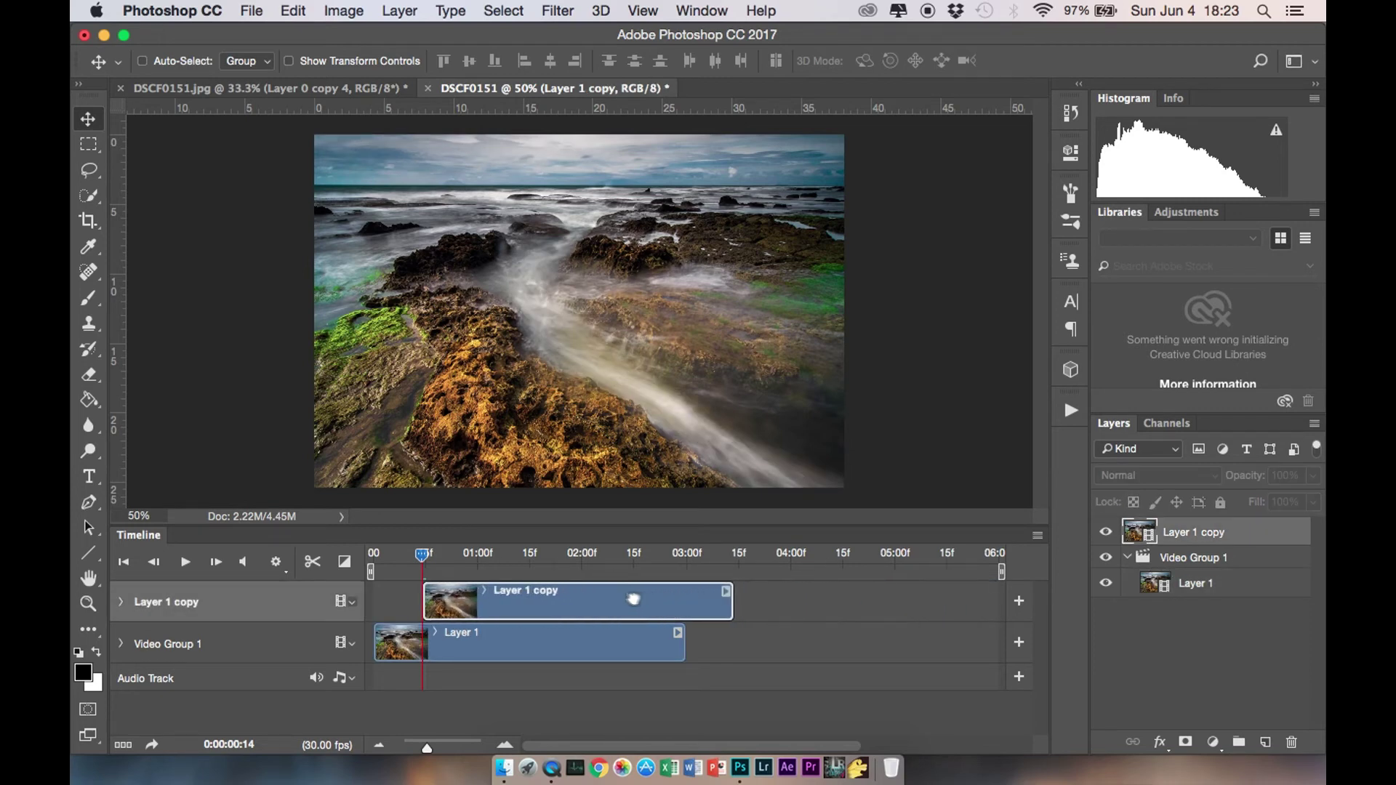
left_click_drag(611, 601, 585, 601)
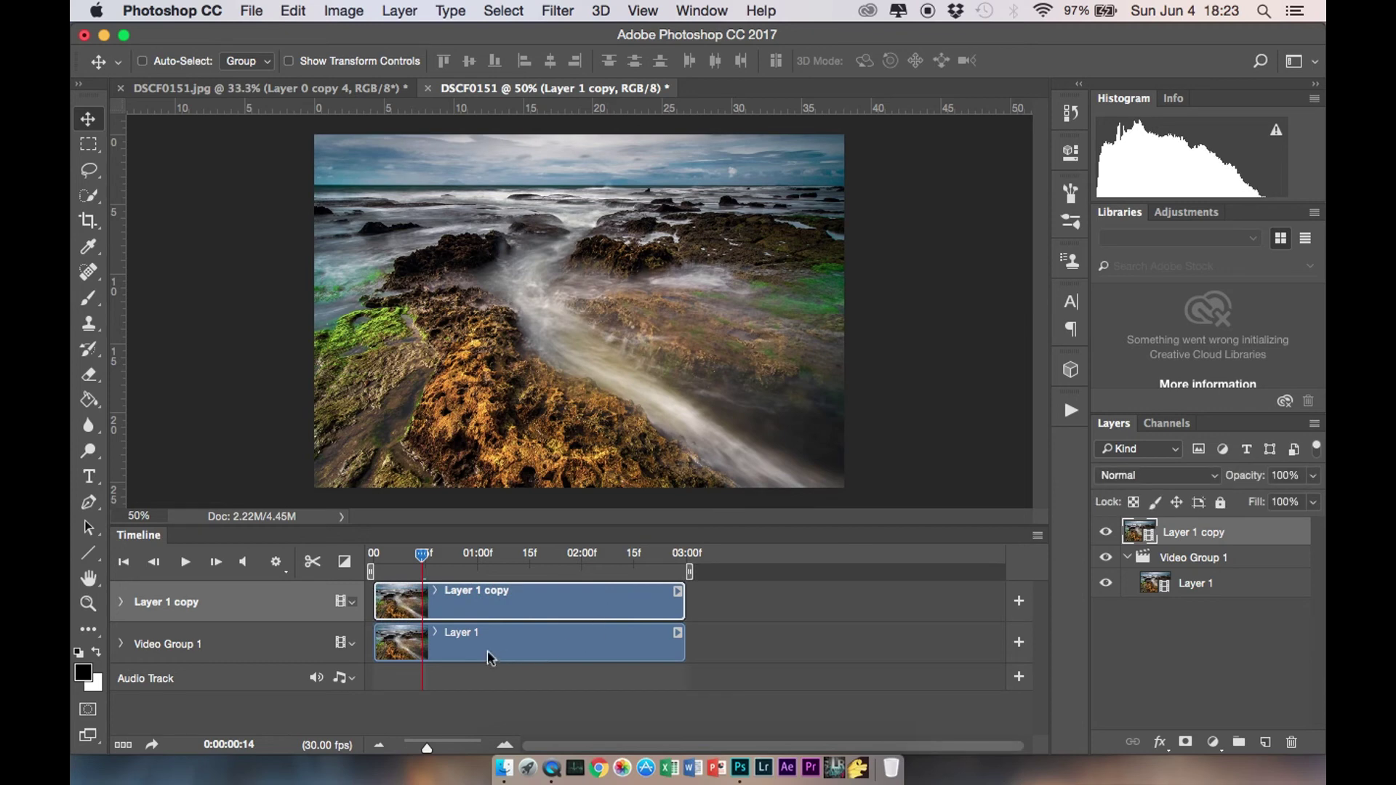
left_click(512, 653)
left_click_drag(482, 644, 780, 637)
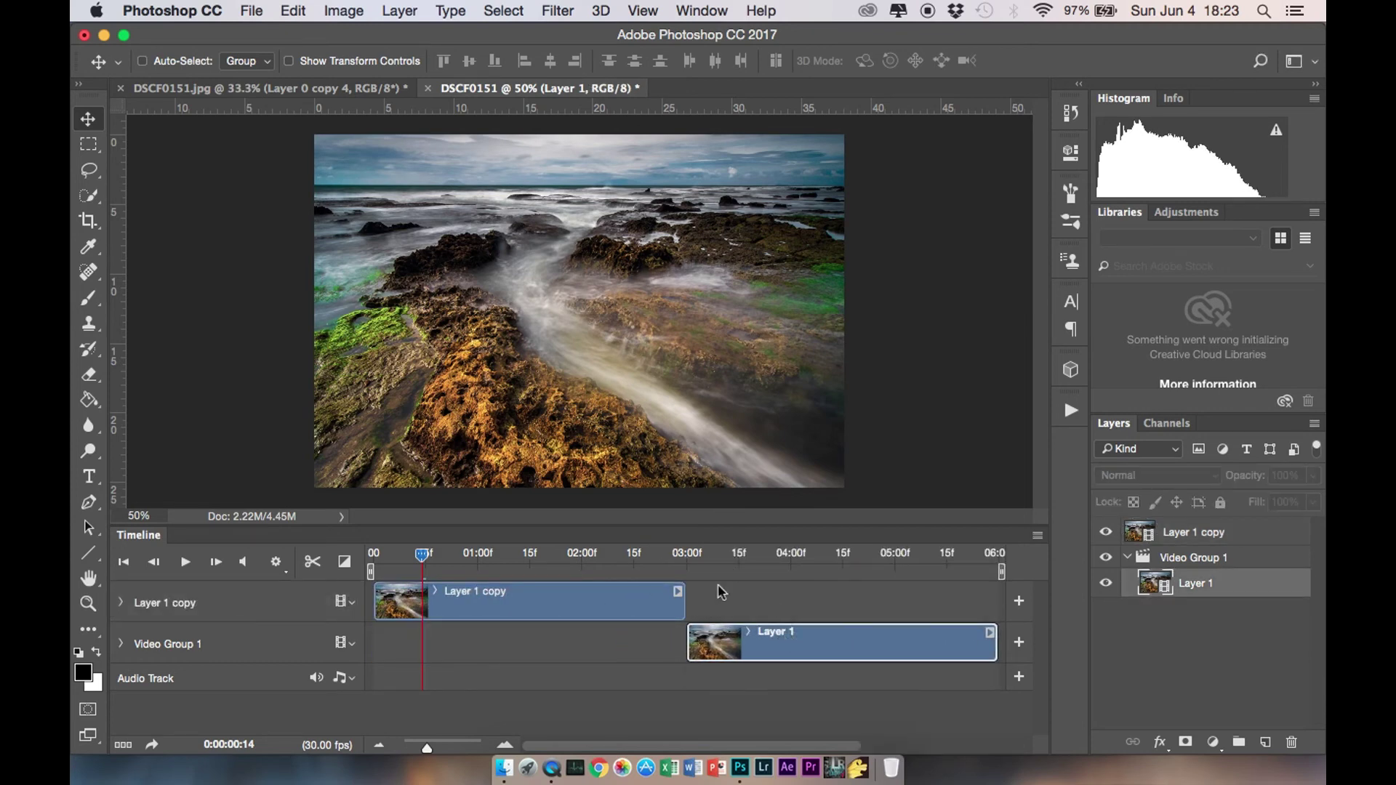
left_click(914, 560)
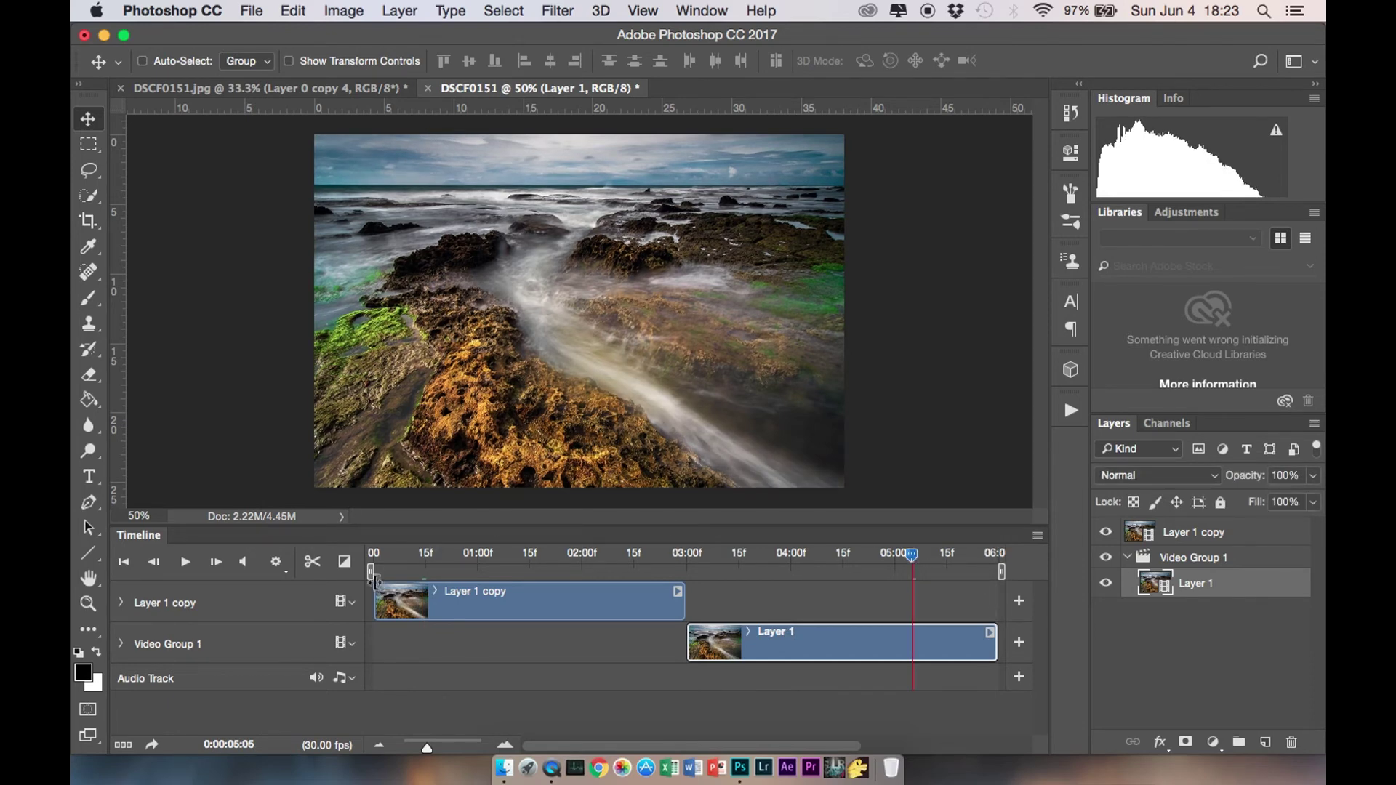
- Preview the end-to-start loop near 05:05, then replay from the two-second mark
key("space")
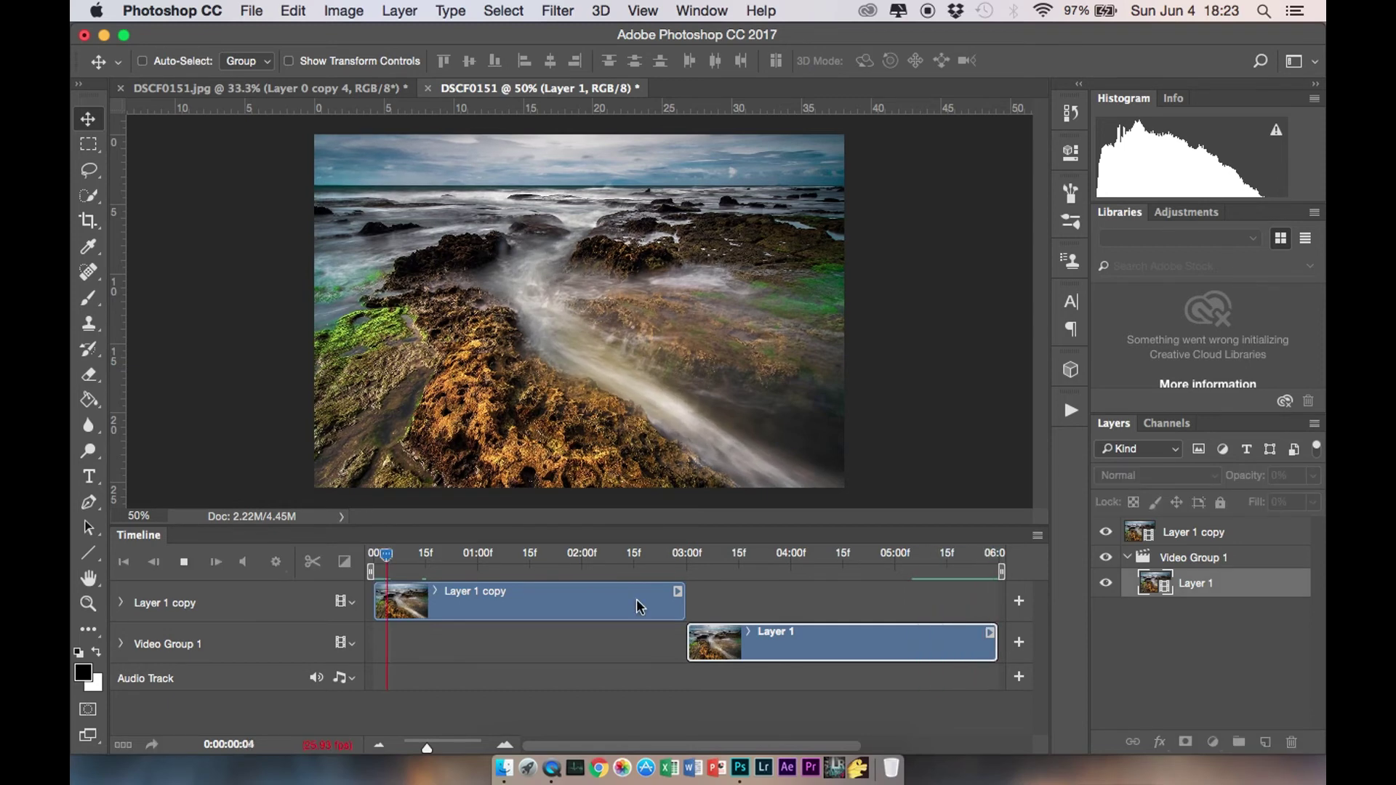
left_click(914, 557)
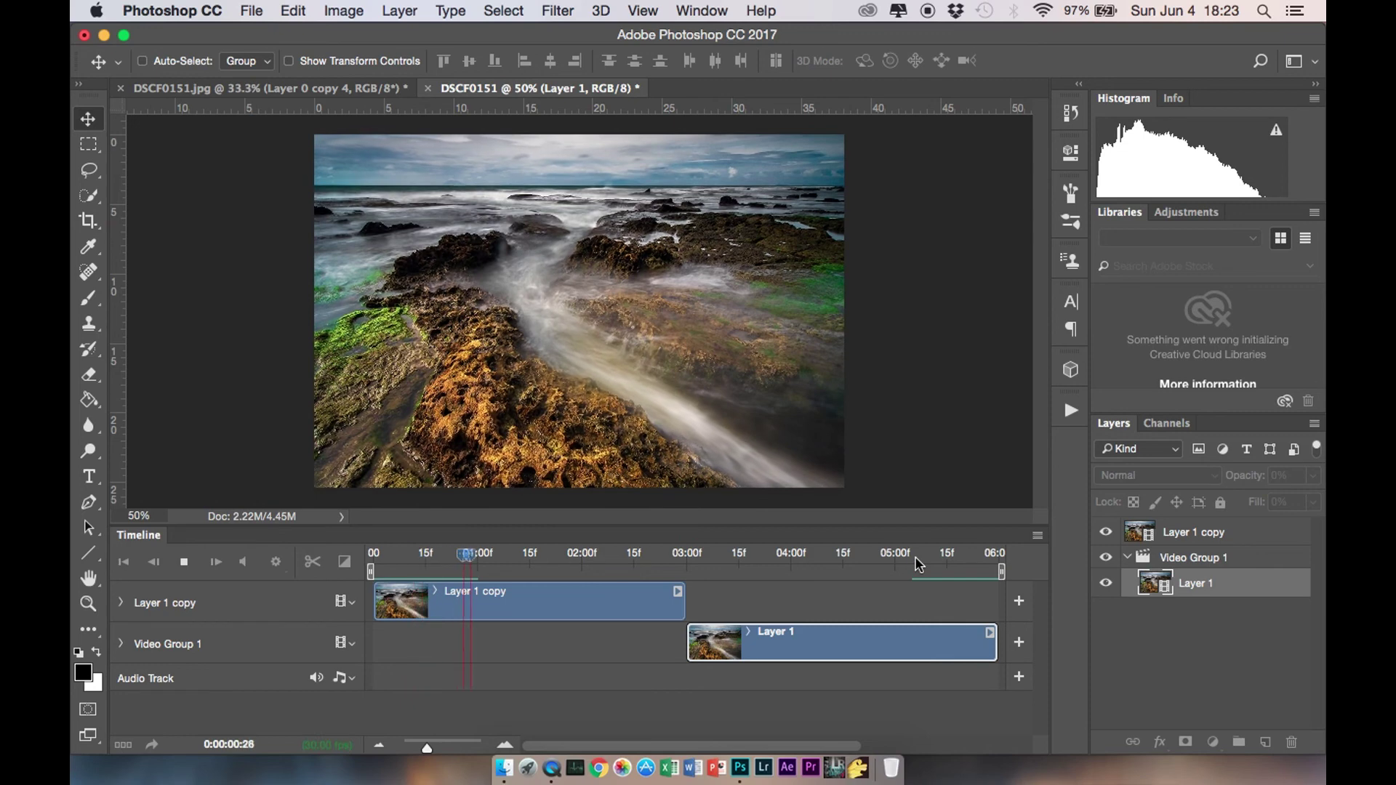
left_click(915, 557)
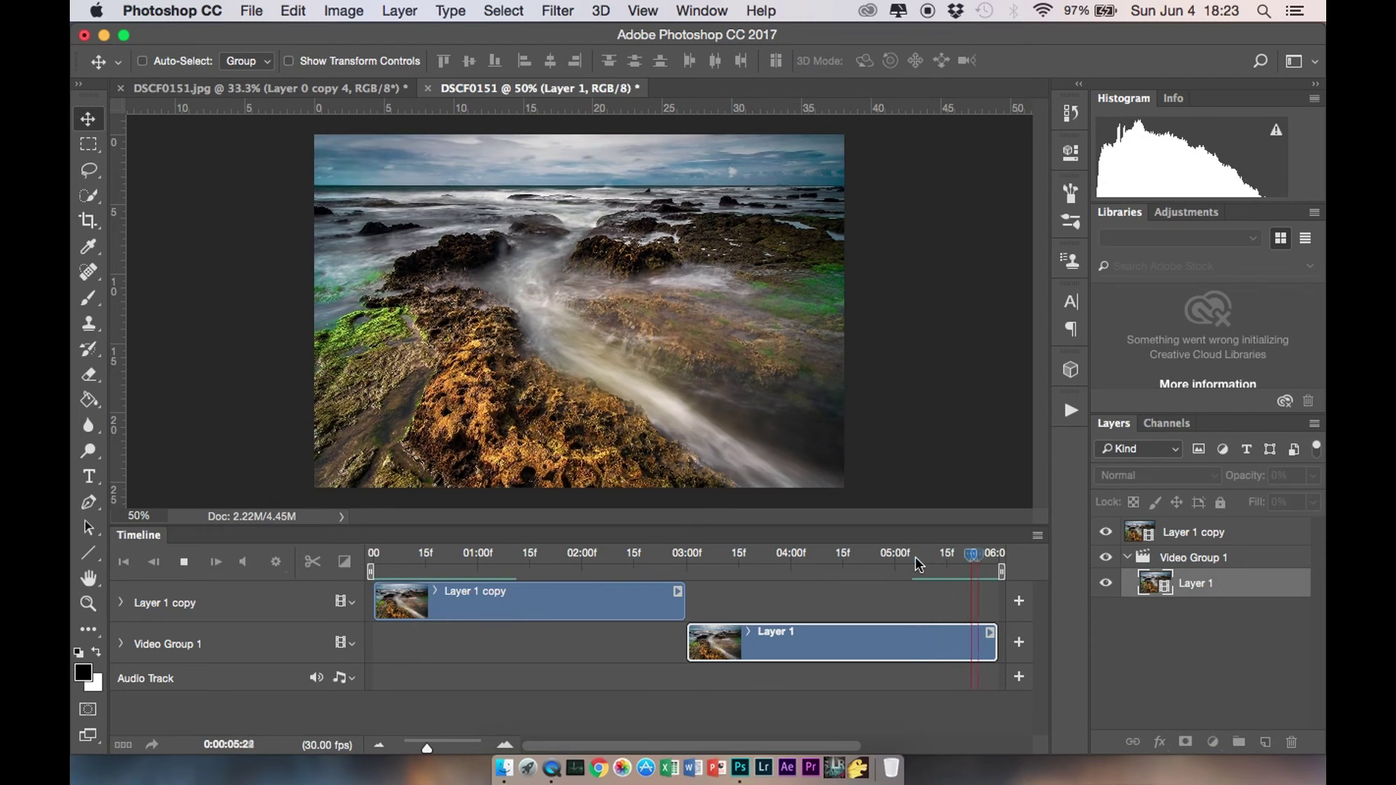
key("space")
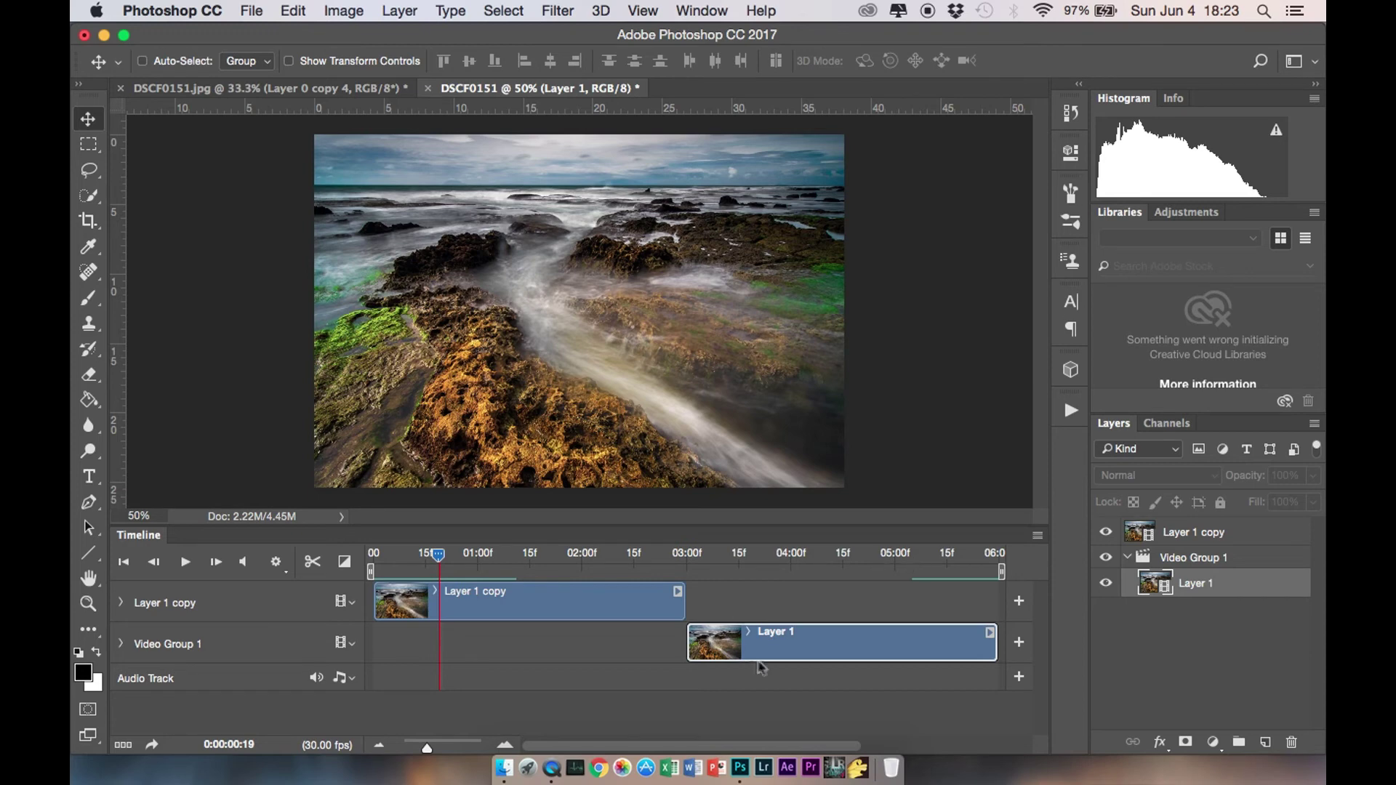
left_click(585, 561)
key("space")
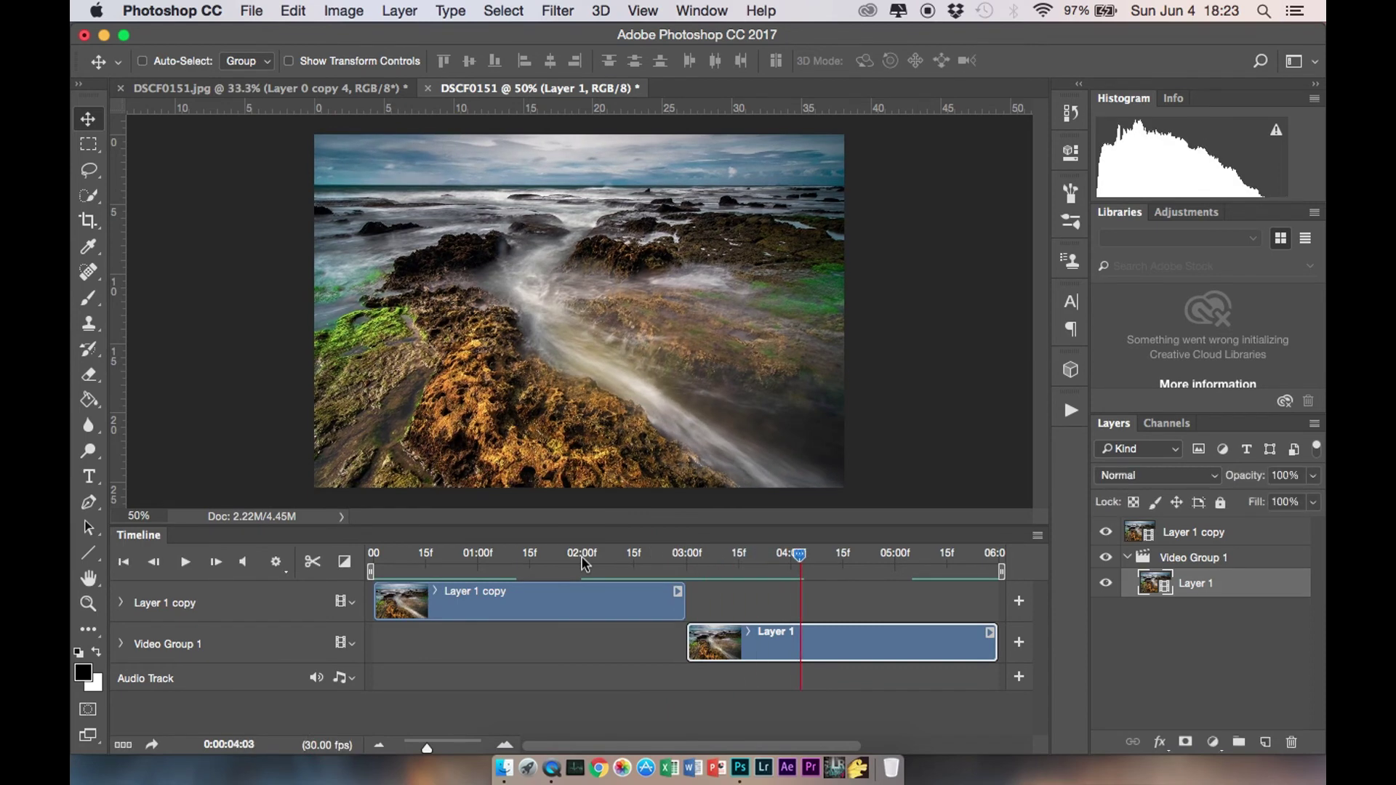
left_click(583, 561)
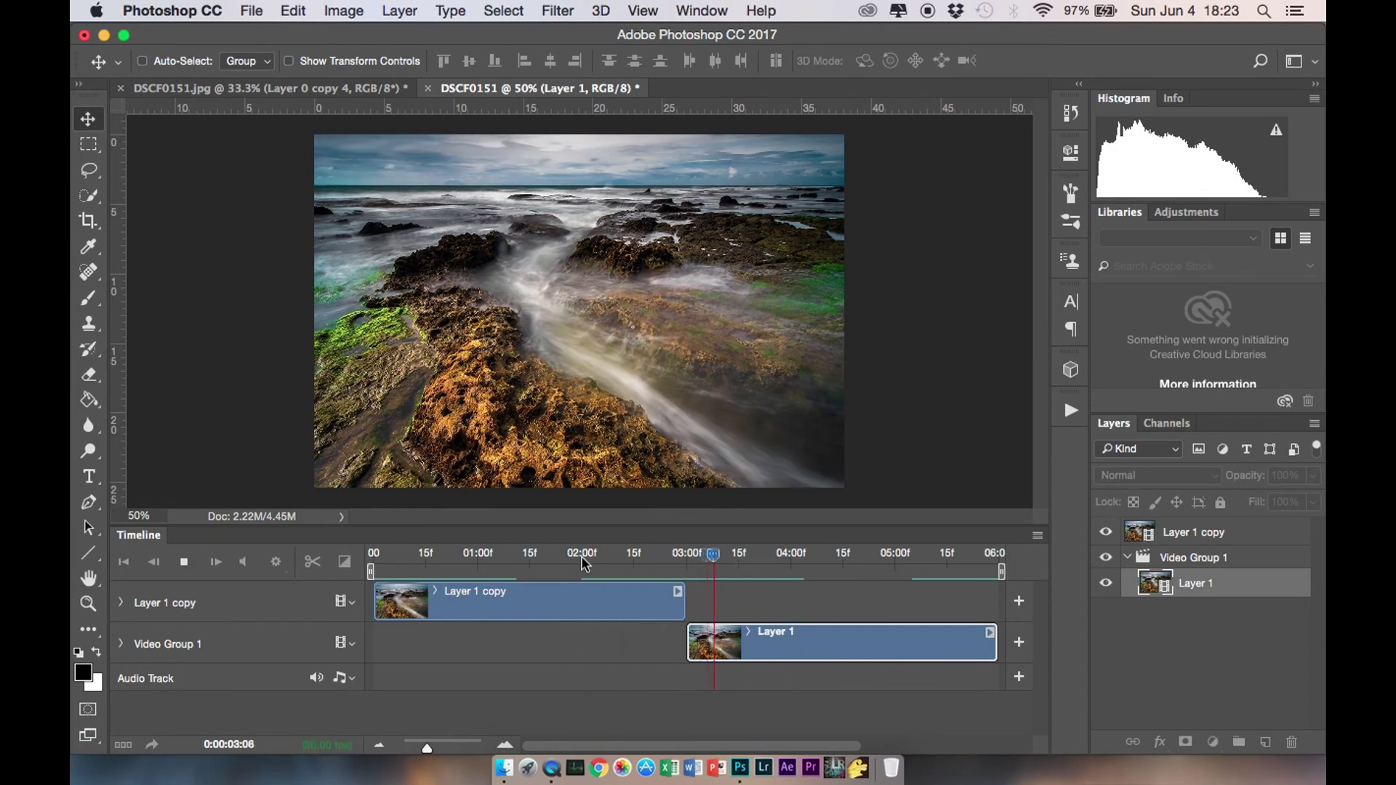
key("space")
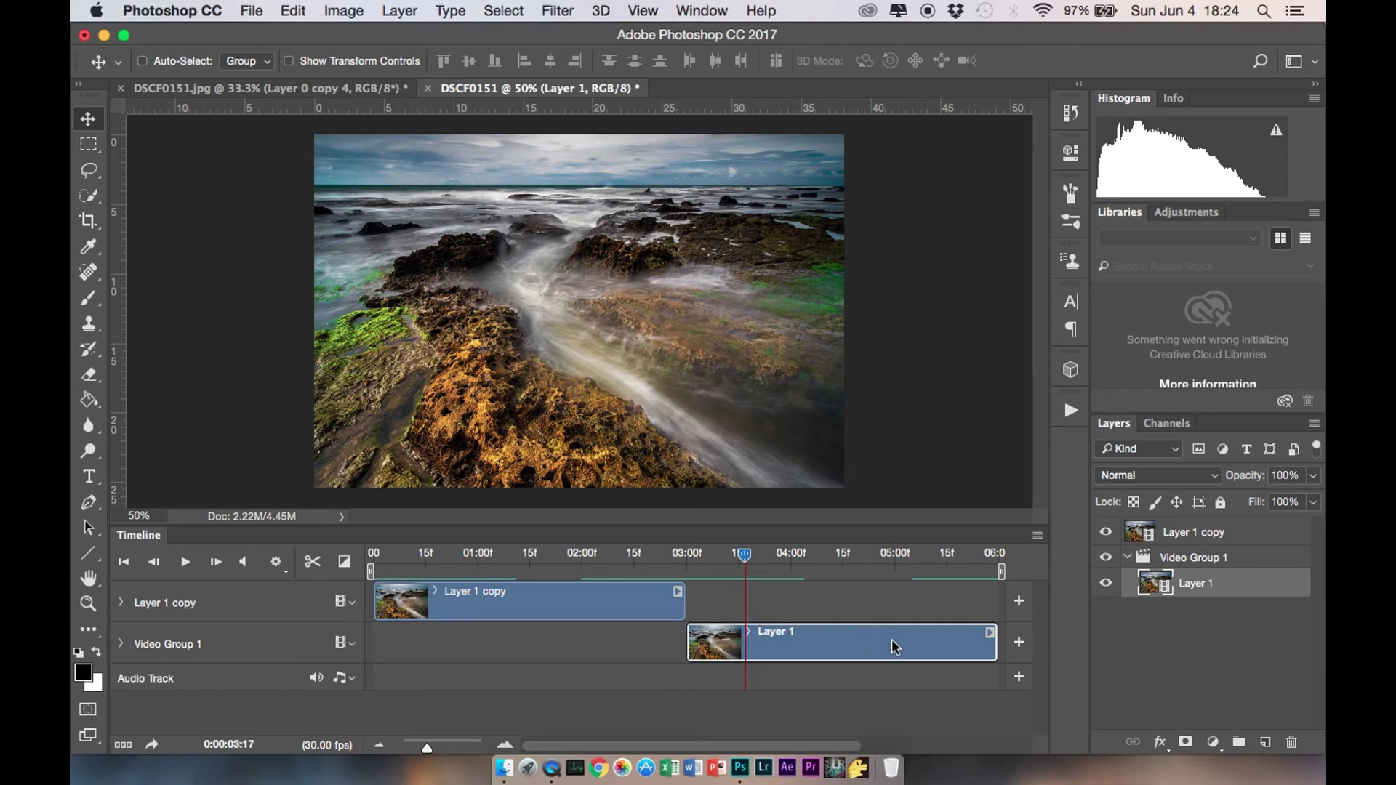
- Slide the Layer 1 clip earlier to overlap Layer 1 copy, checking the overlapping frames
left_click_drag(891, 639, 633, 637)
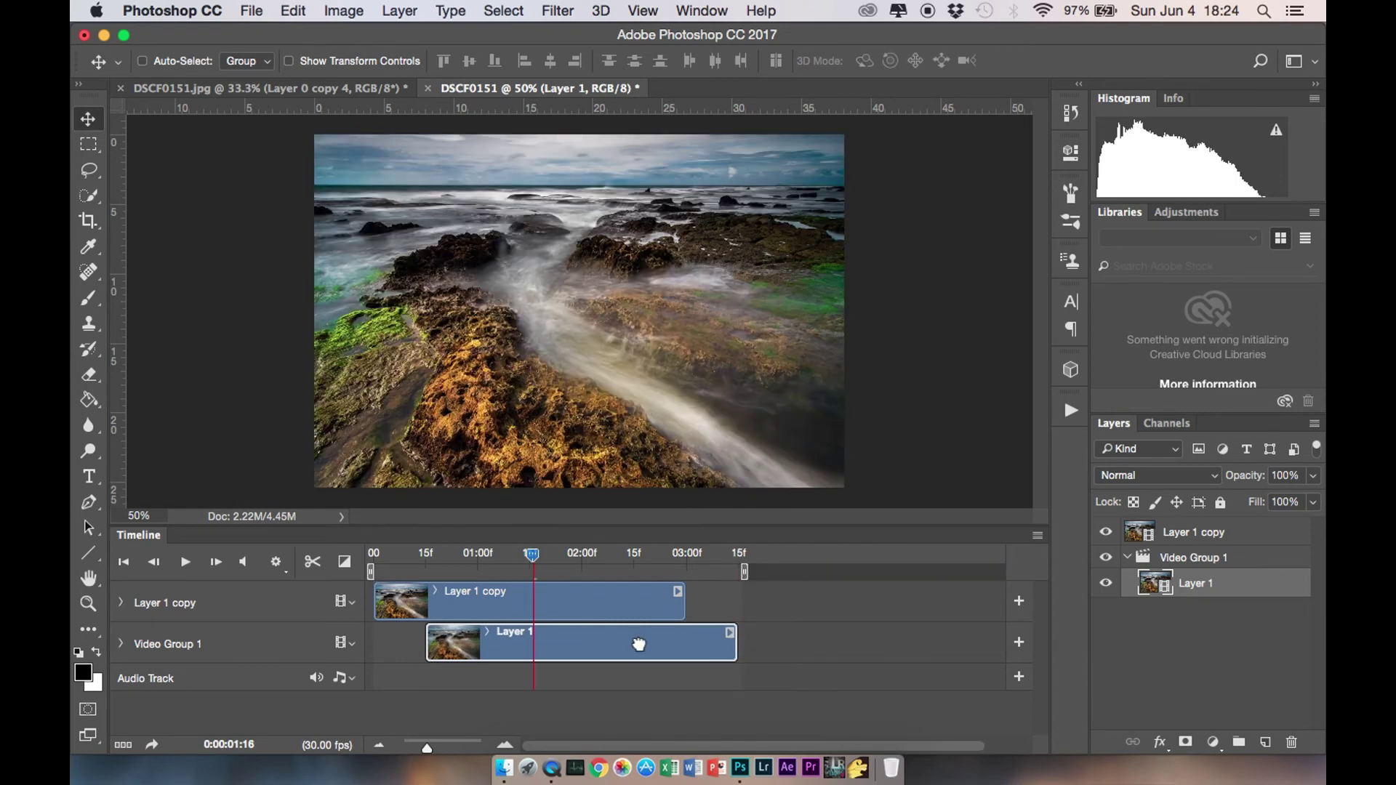
mouse_move(534, 560)
left_mouse_down()
mouse_move(623, 560)
mouse_move(431, 564)
left_mouse_up()
left_click(491, 607)
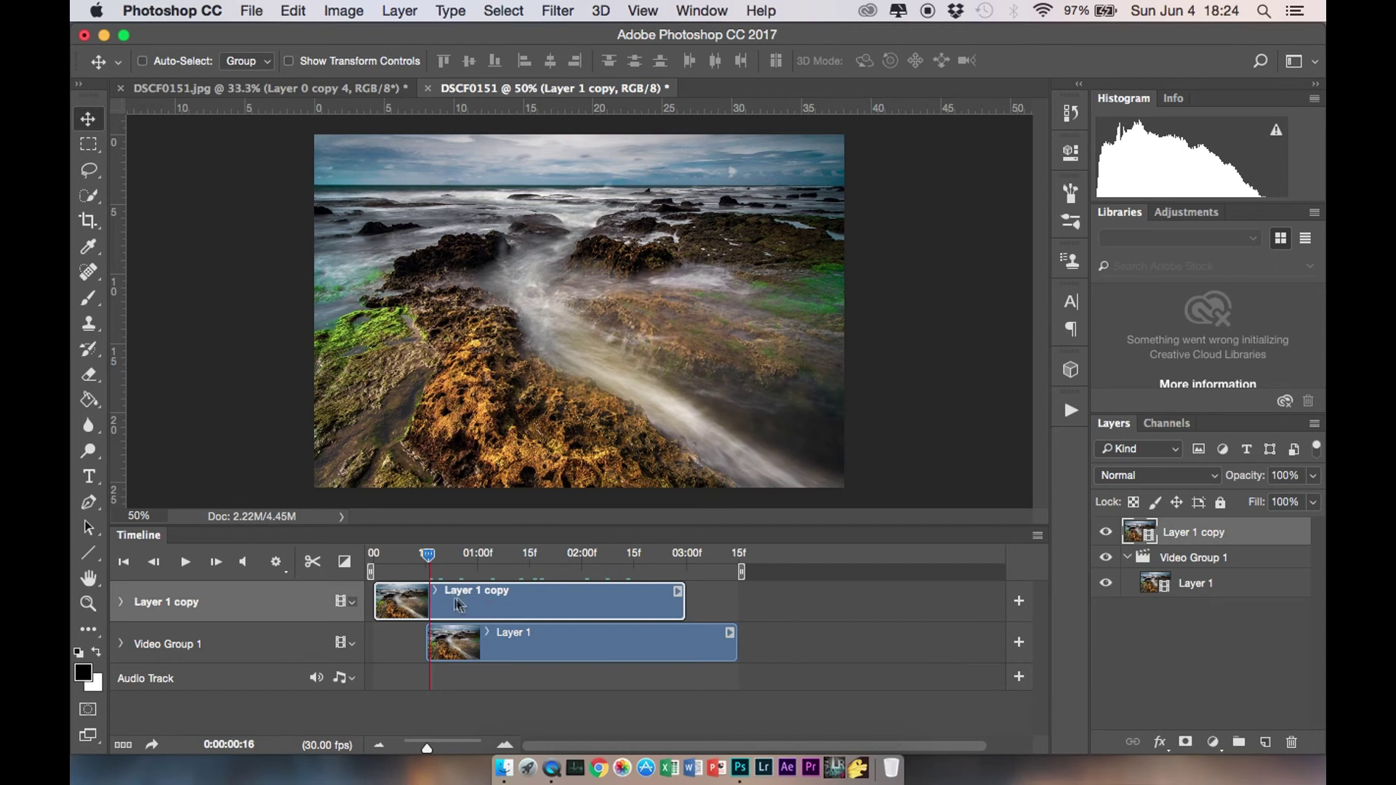
- Keyframe Layer 1 copy's opacity from full at its start to 0% at 03:00
left_click(120, 602)
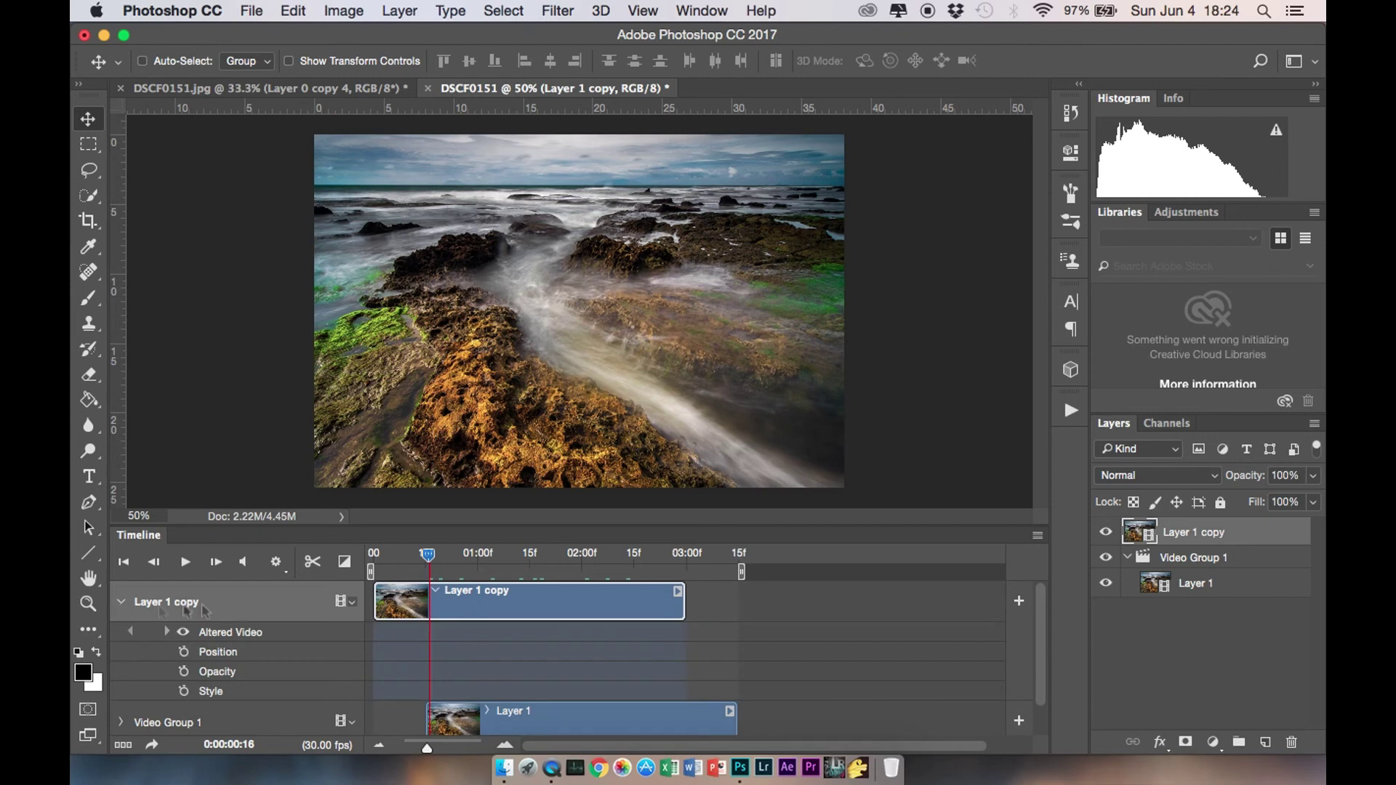
left_click(184, 672)
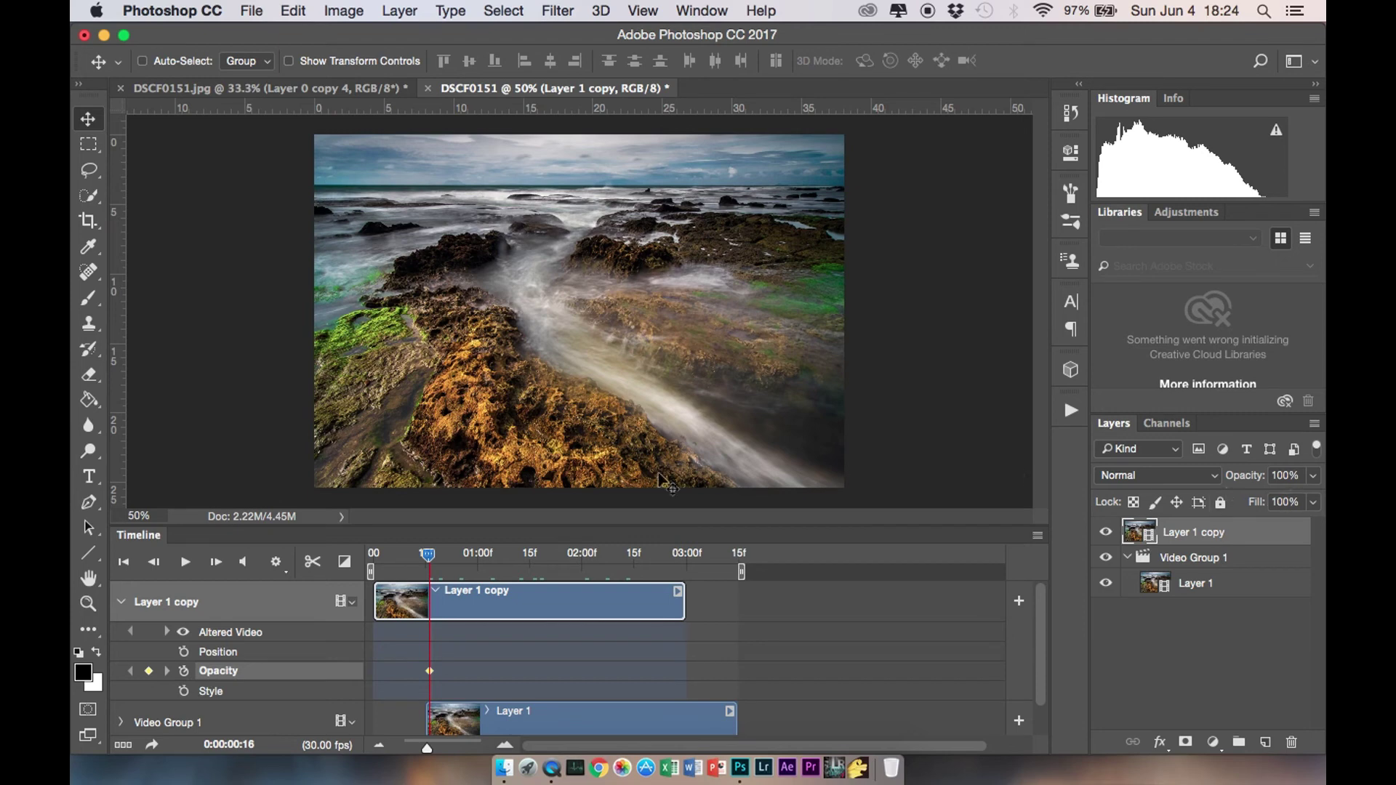
left_click_drag(435, 557, 682, 561)
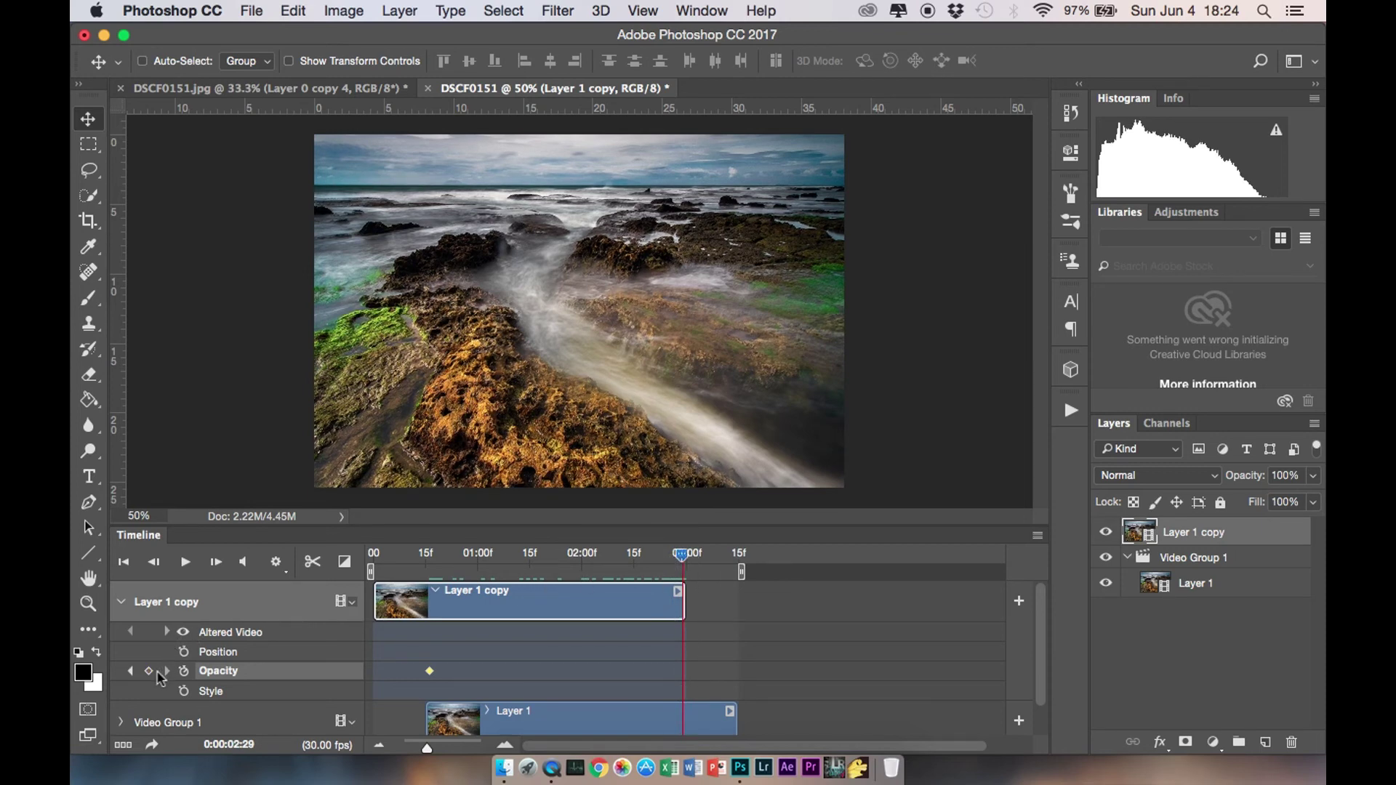
left_click(684, 558)
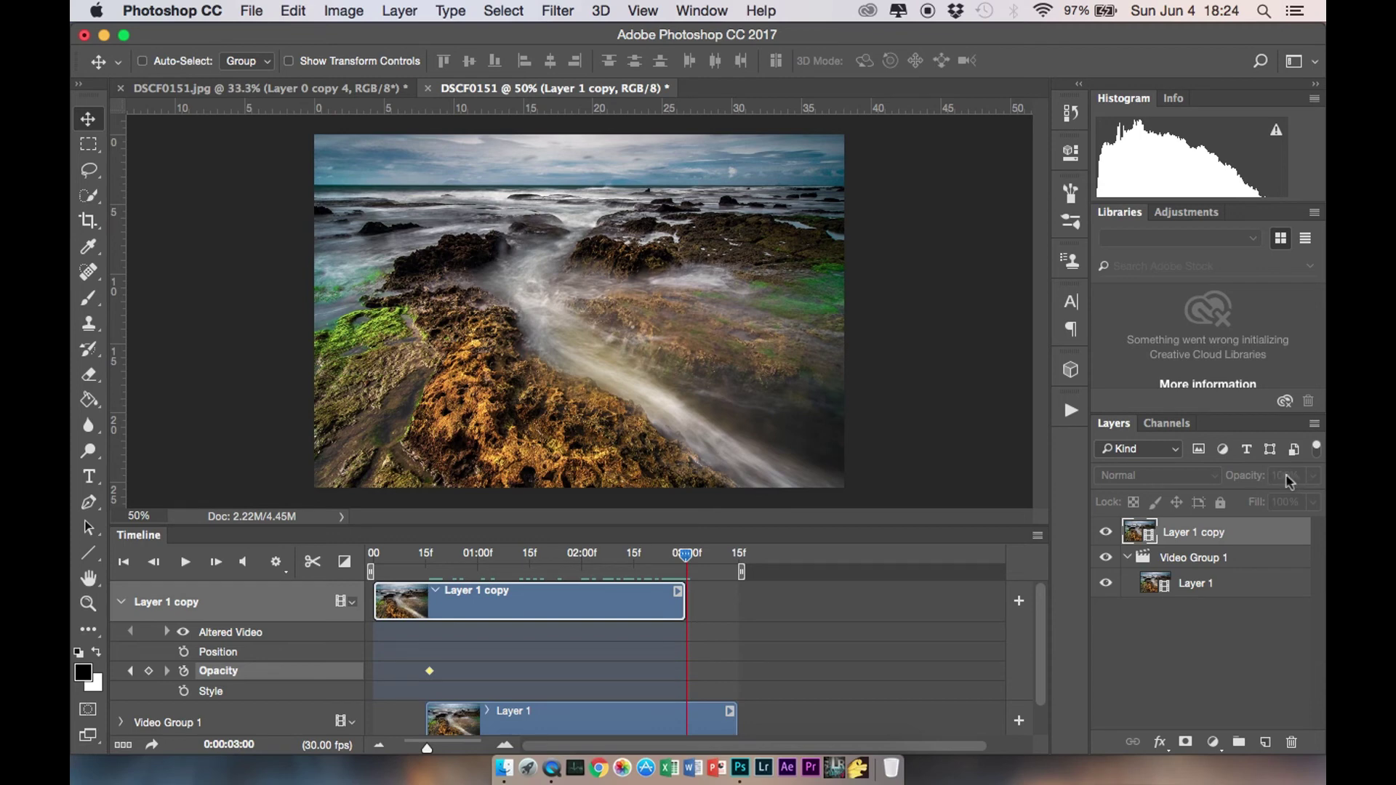
left_click(692, 558)
left_click_drag(691, 561, 684, 561)
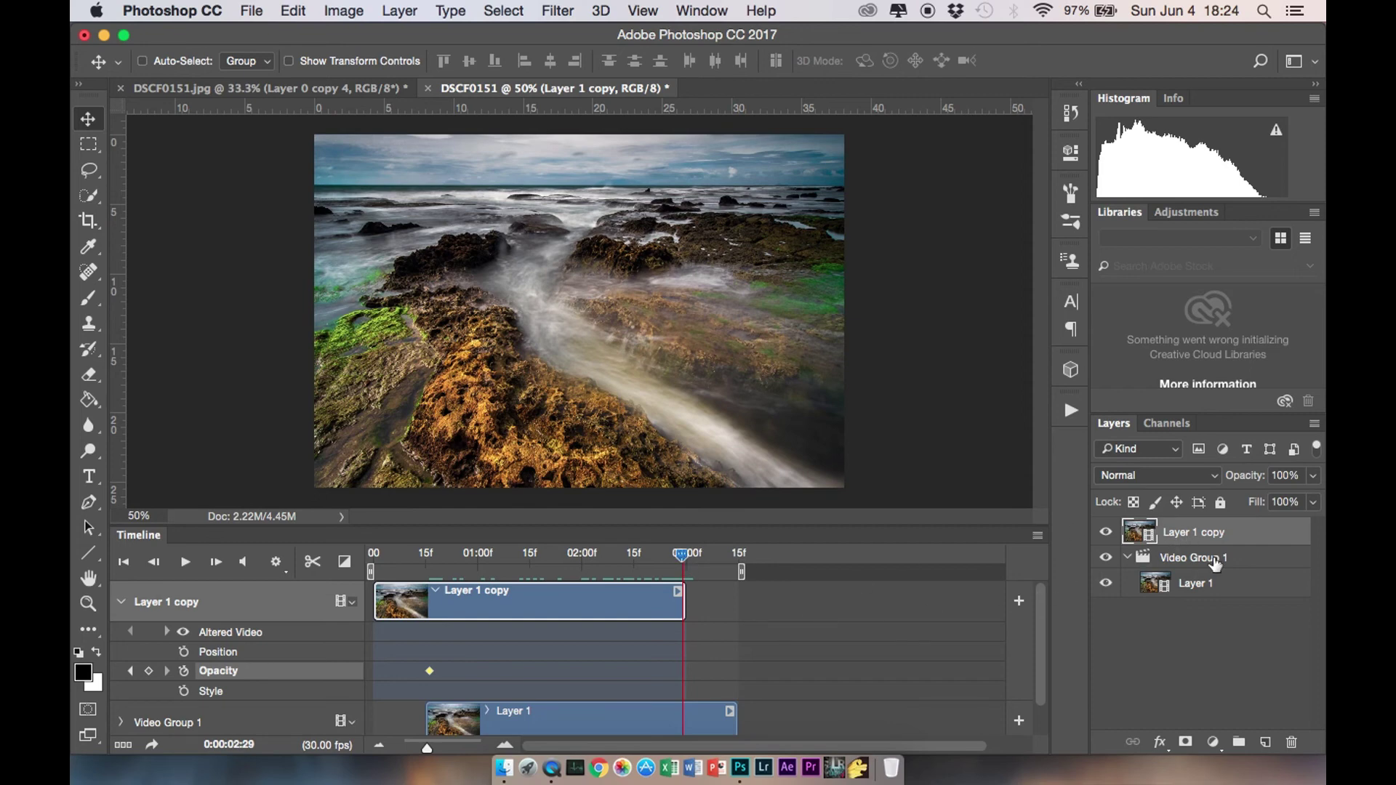
left_click(1313, 476)
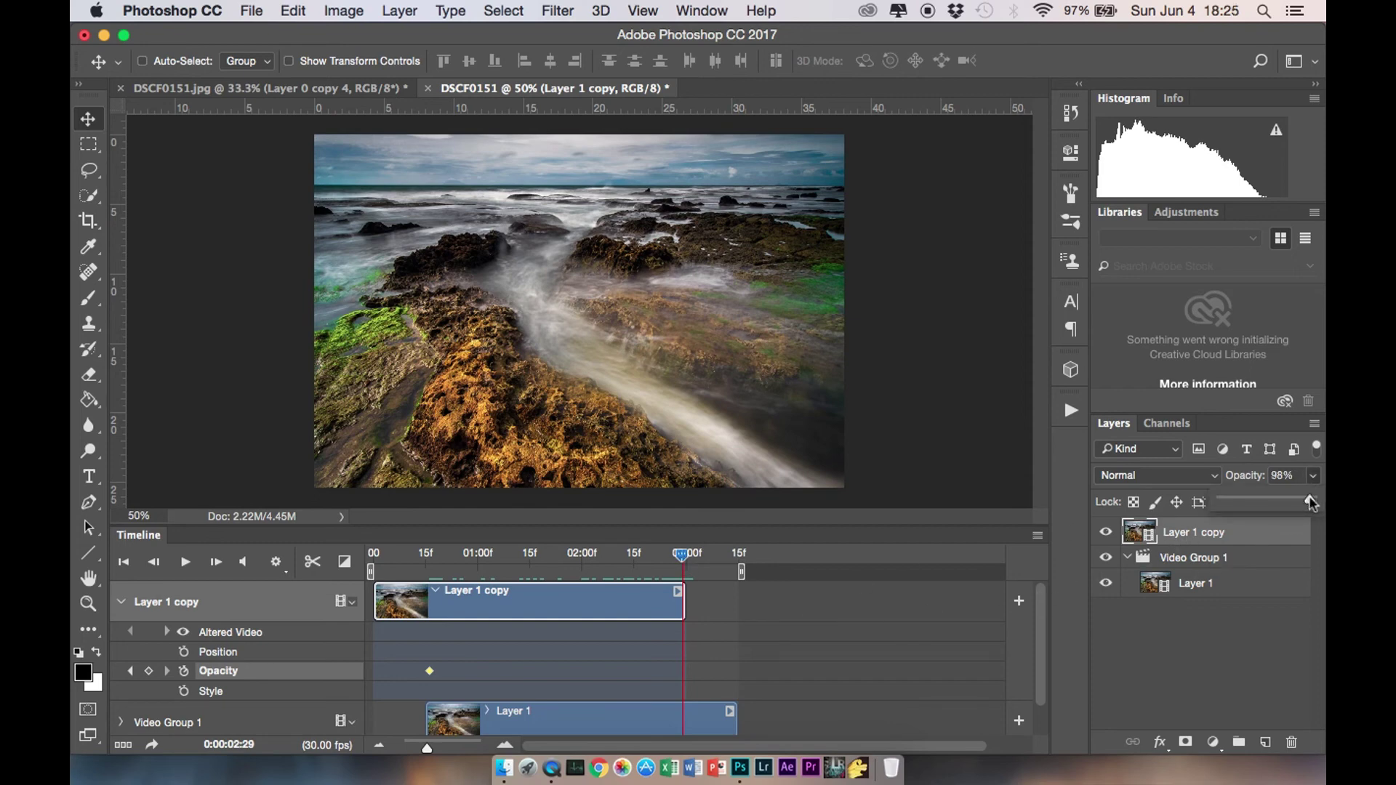
left_click_drag(1311, 501, 1213, 502)
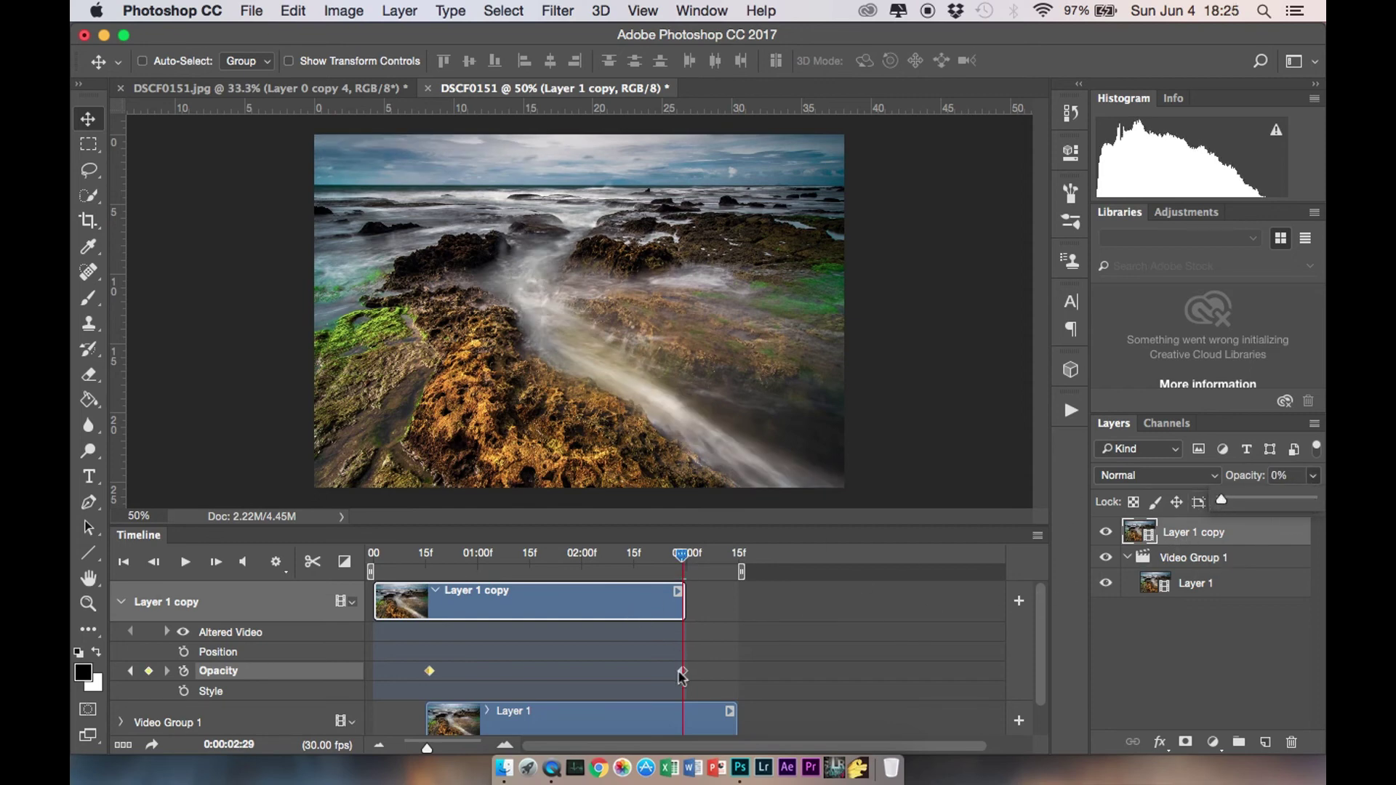
- Scrub through the opacity fade, then hide Video Group 1 to view it alone
mouse_move(690, 560)
left_mouse_down()
mouse_move(455, 560)
mouse_move(429, 582)
left_mouse_up()
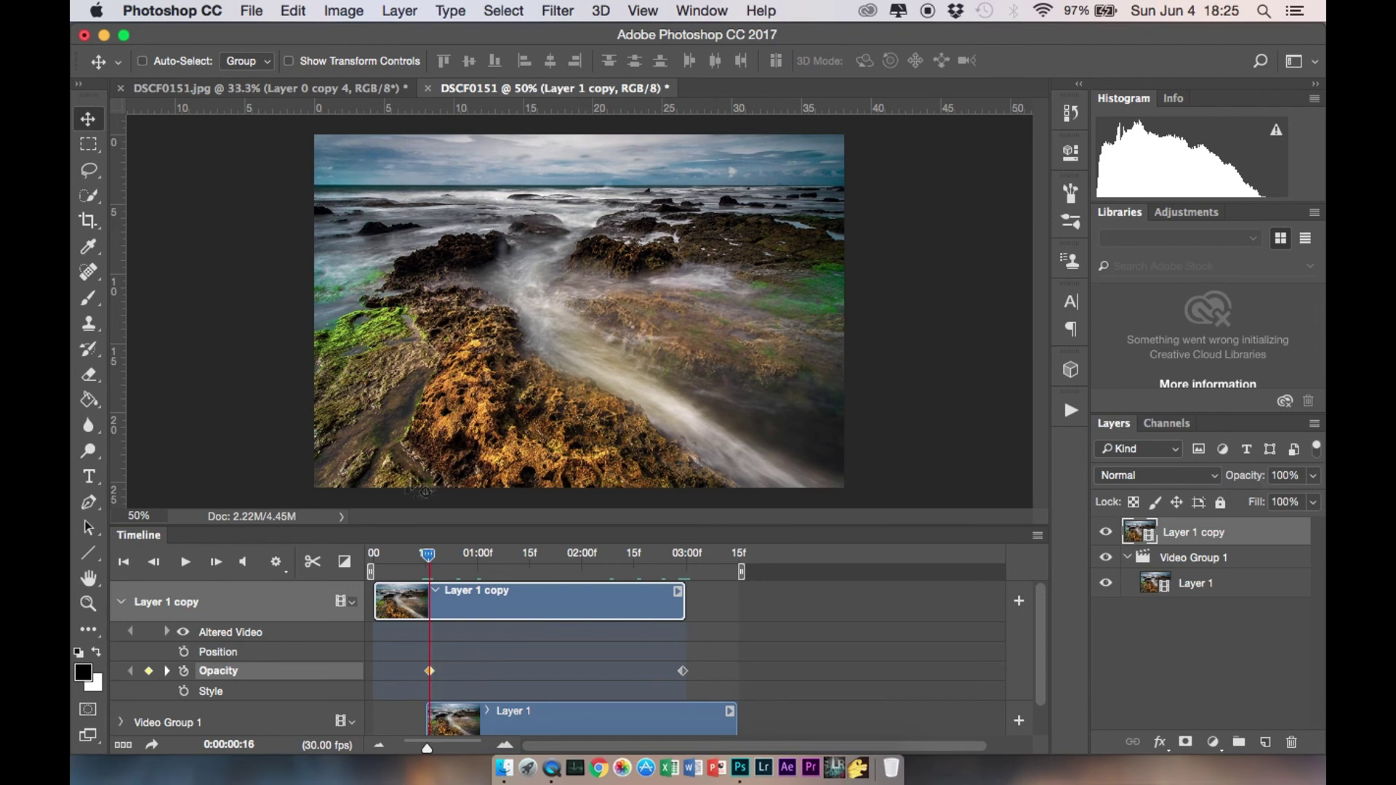
left_click_drag(429, 554, 526, 555)
left_click(682, 555)
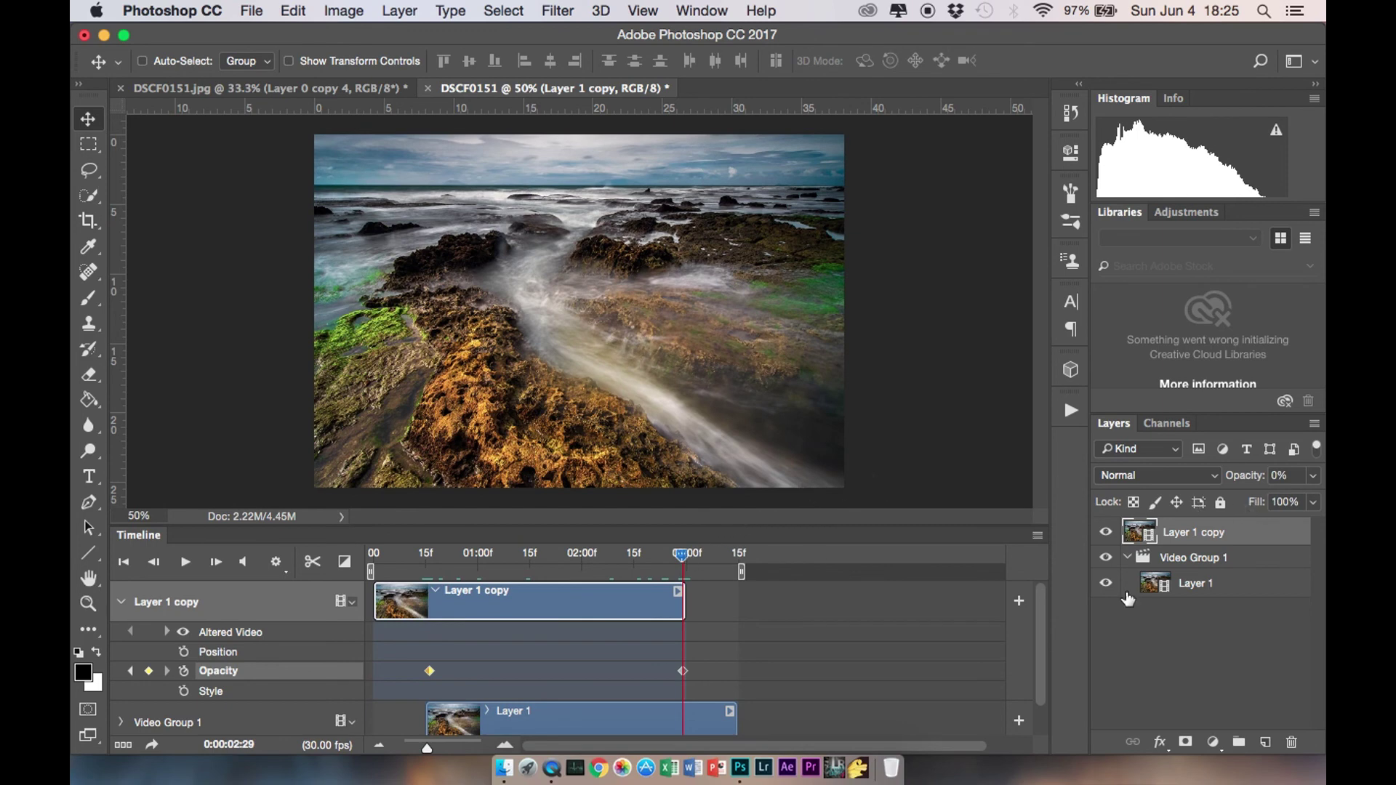
left_click(1106, 558)
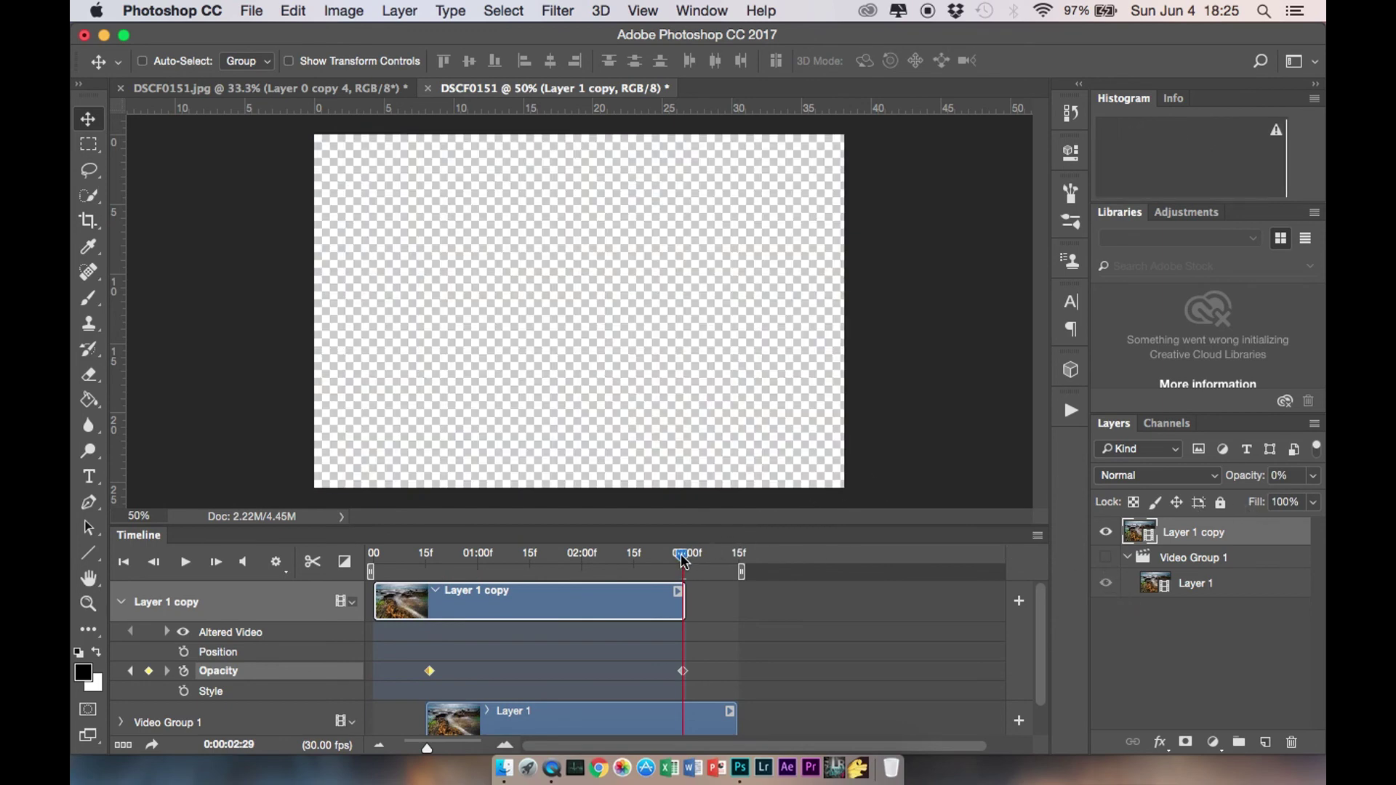
- Play the fade from the start, then replay the crossfade with Video Group 1 visible again
left_click_drag(684, 556, 371, 558)
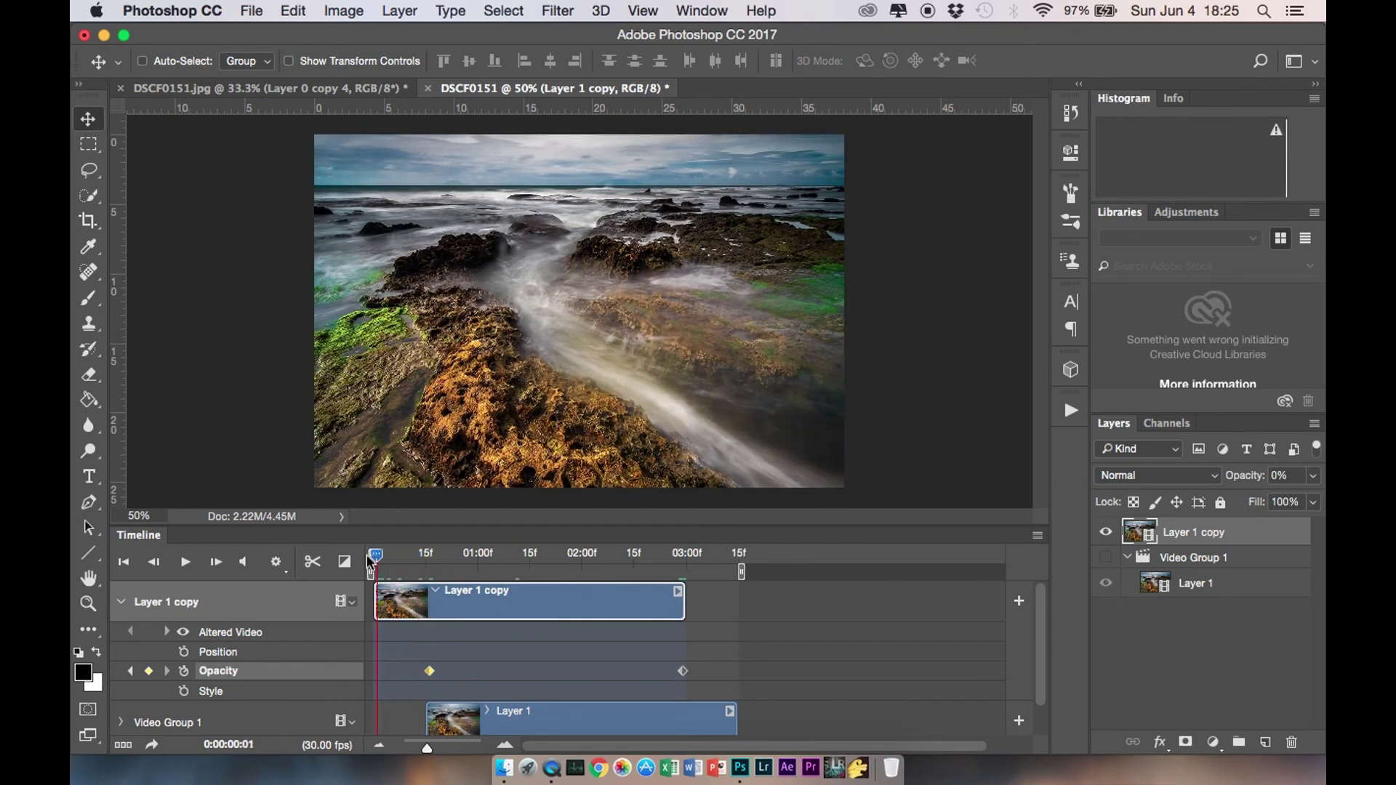
key("space")
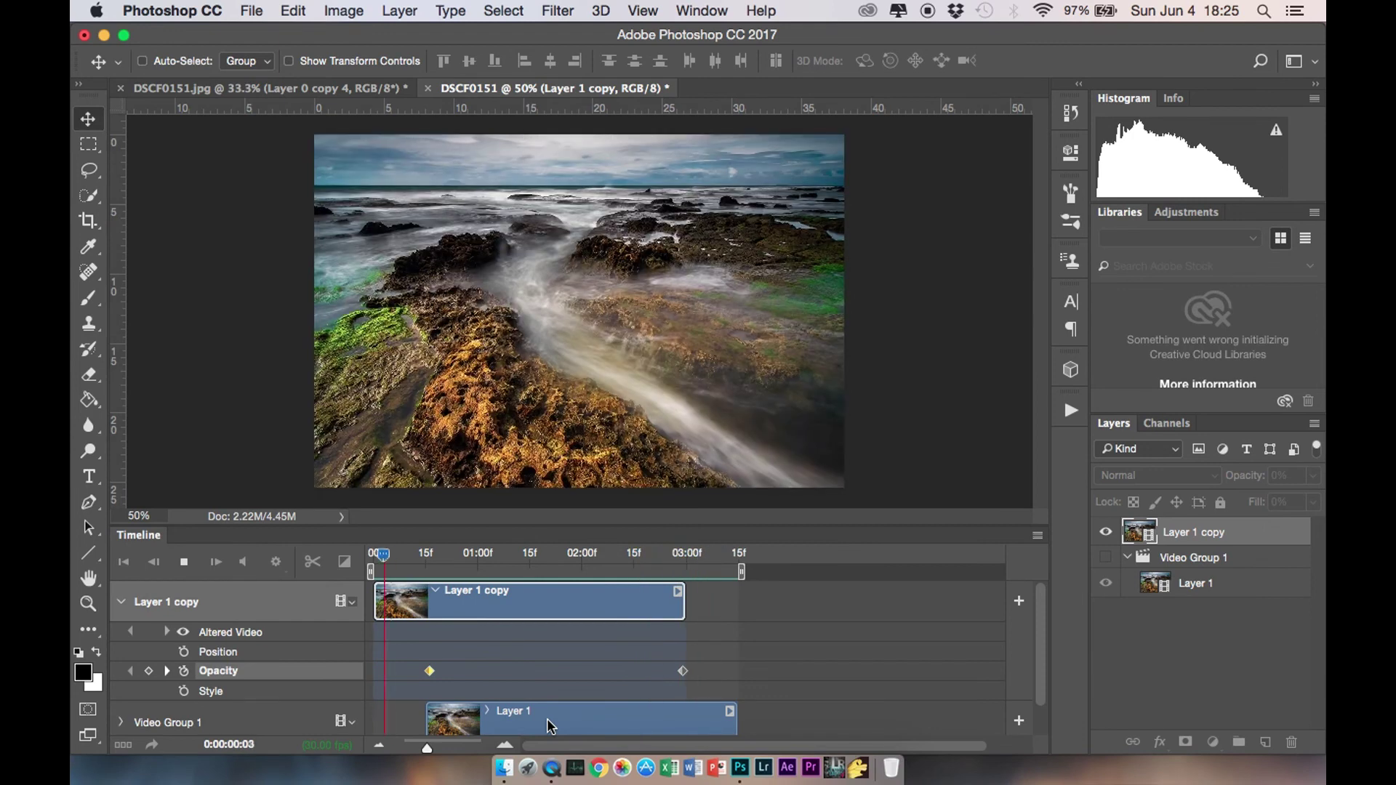
key("space")
left_click(1106, 559)
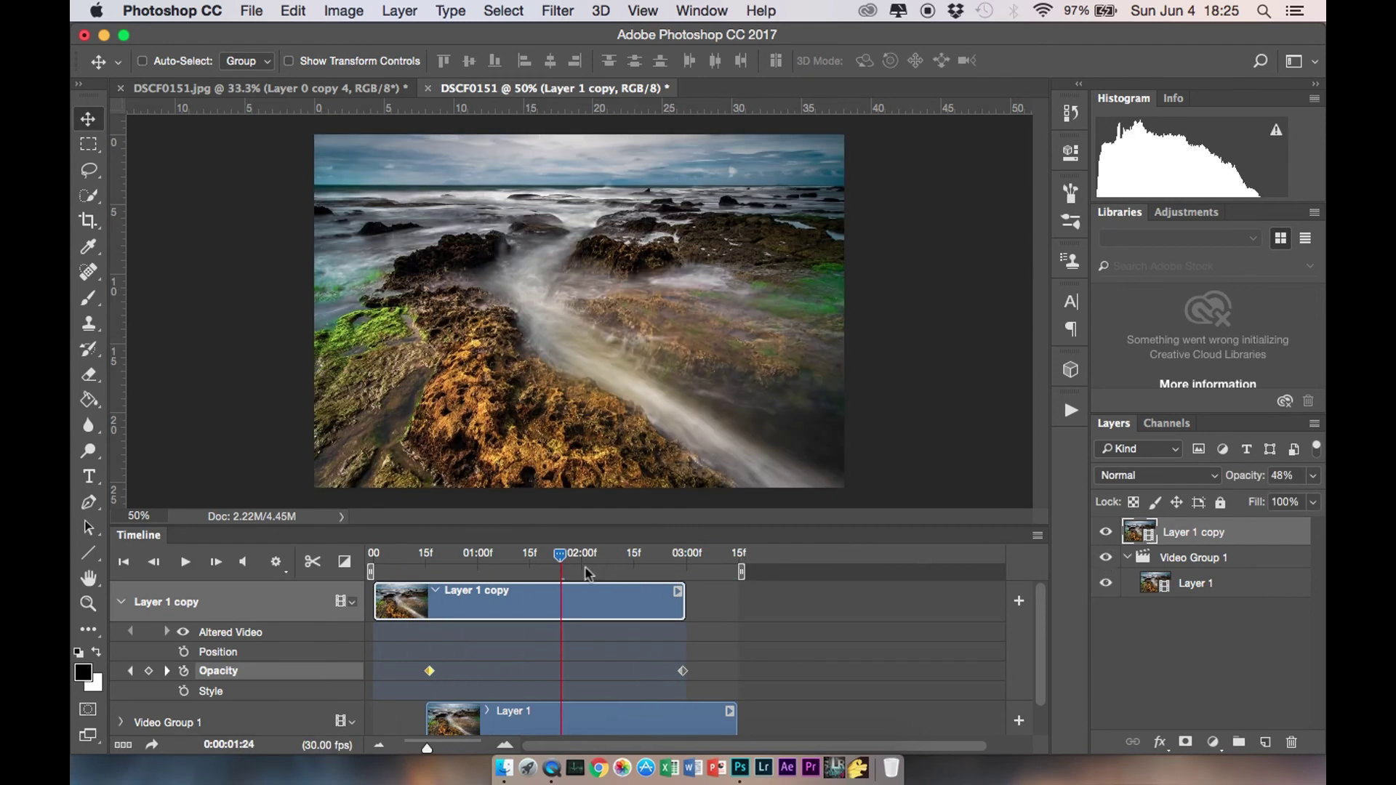
key("space")
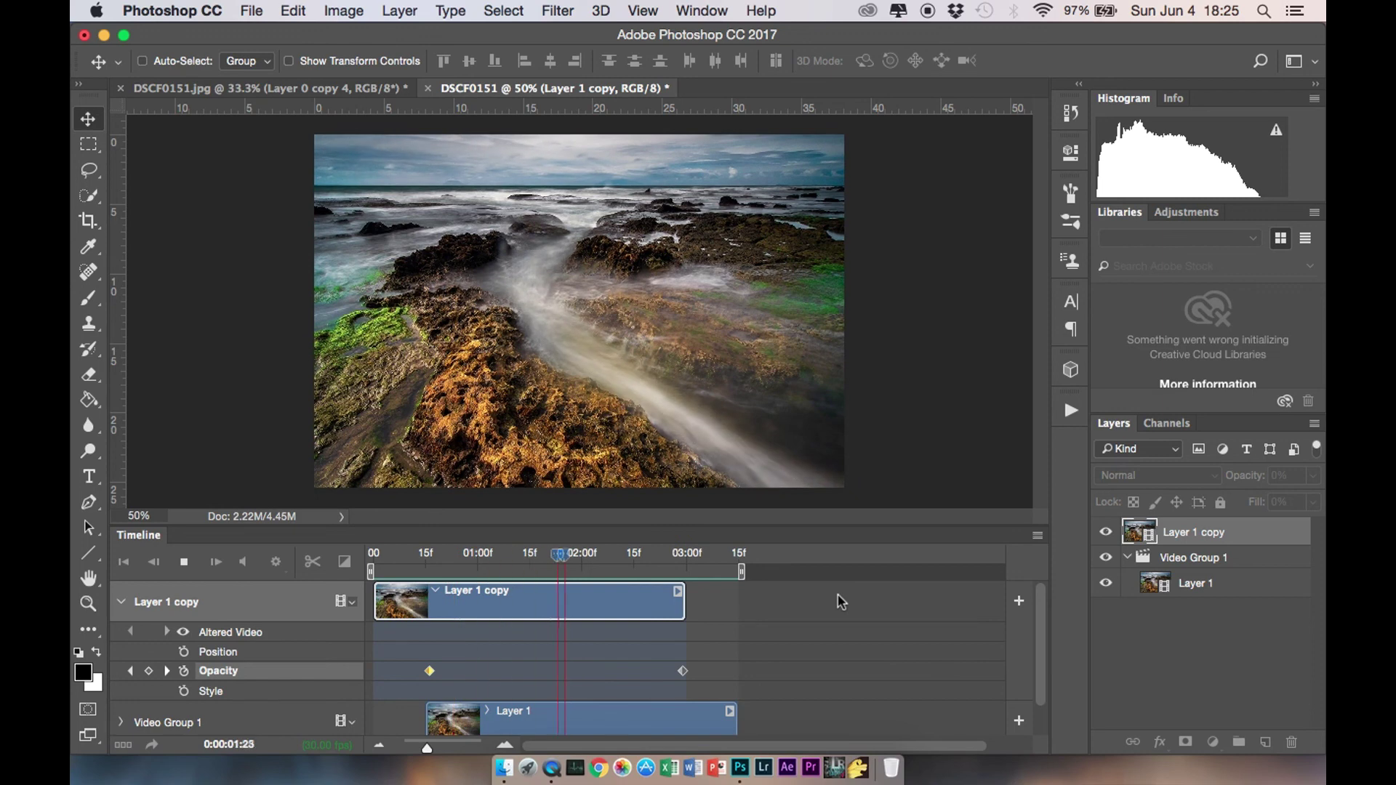
key("space")
left_click(121, 602)
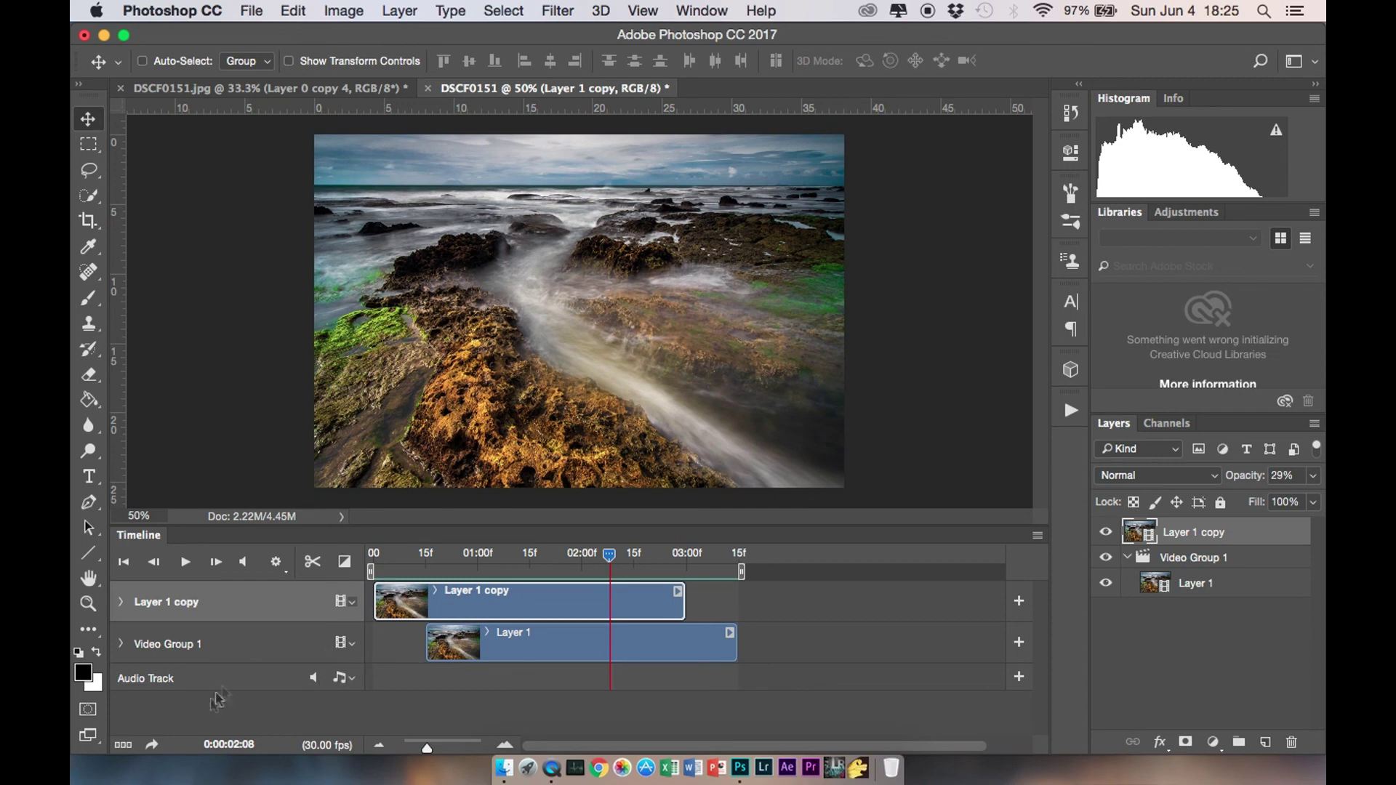
left_click(153, 745)
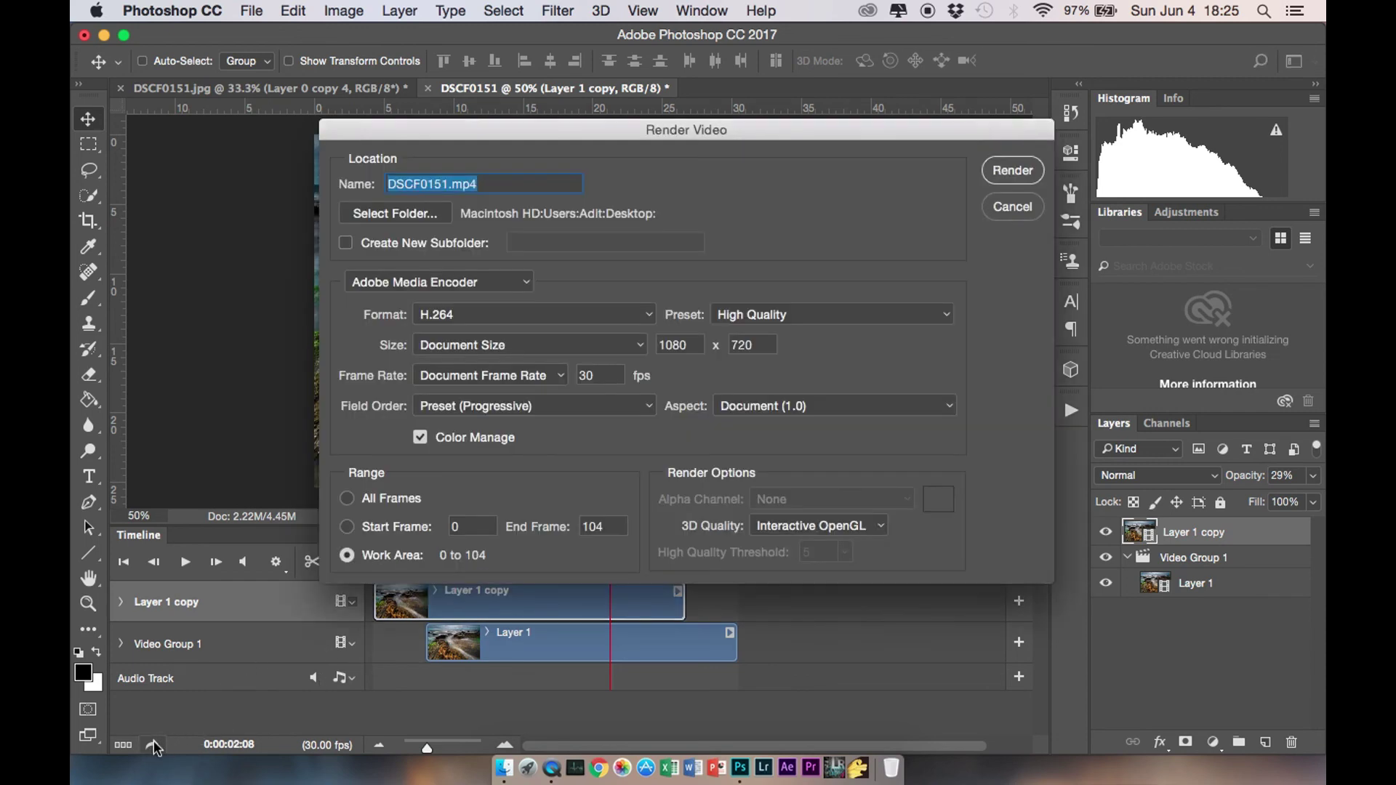
- Render the video as DSCF0151_final.mp4 in H.264
left_click(448, 186)
type("_final")
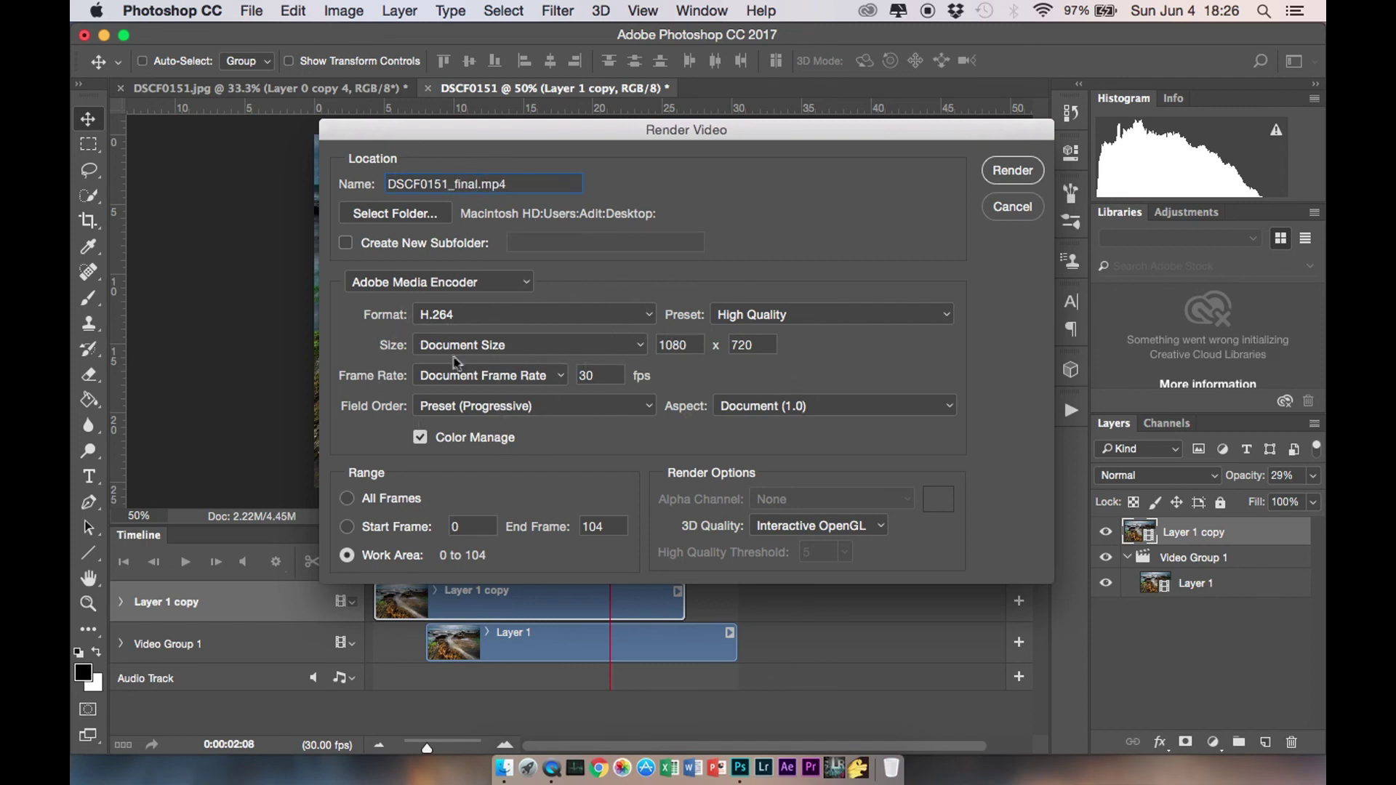
left_click(1017, 173)
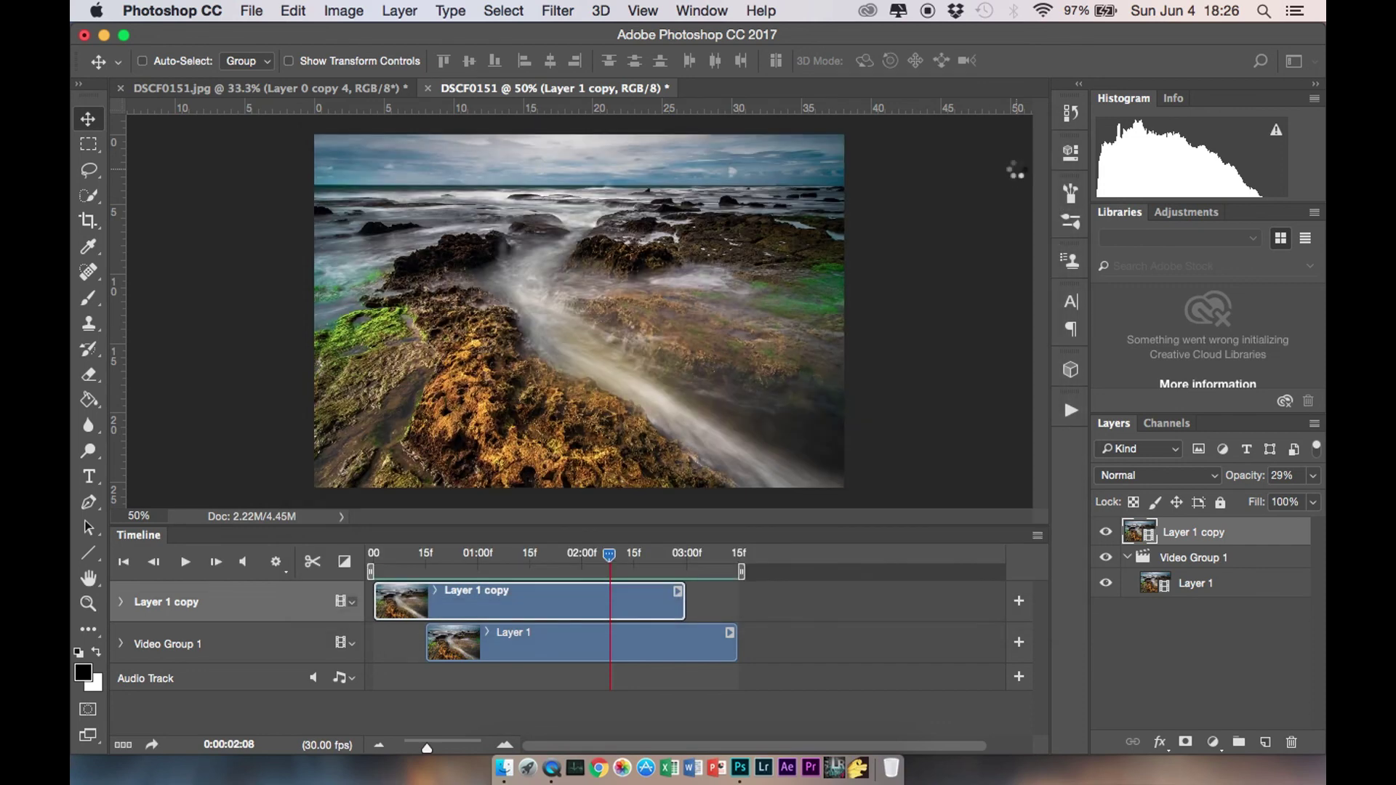
- Quit Photoshop without saving either open document
left_click(172, 10)
left_click(249, 202)
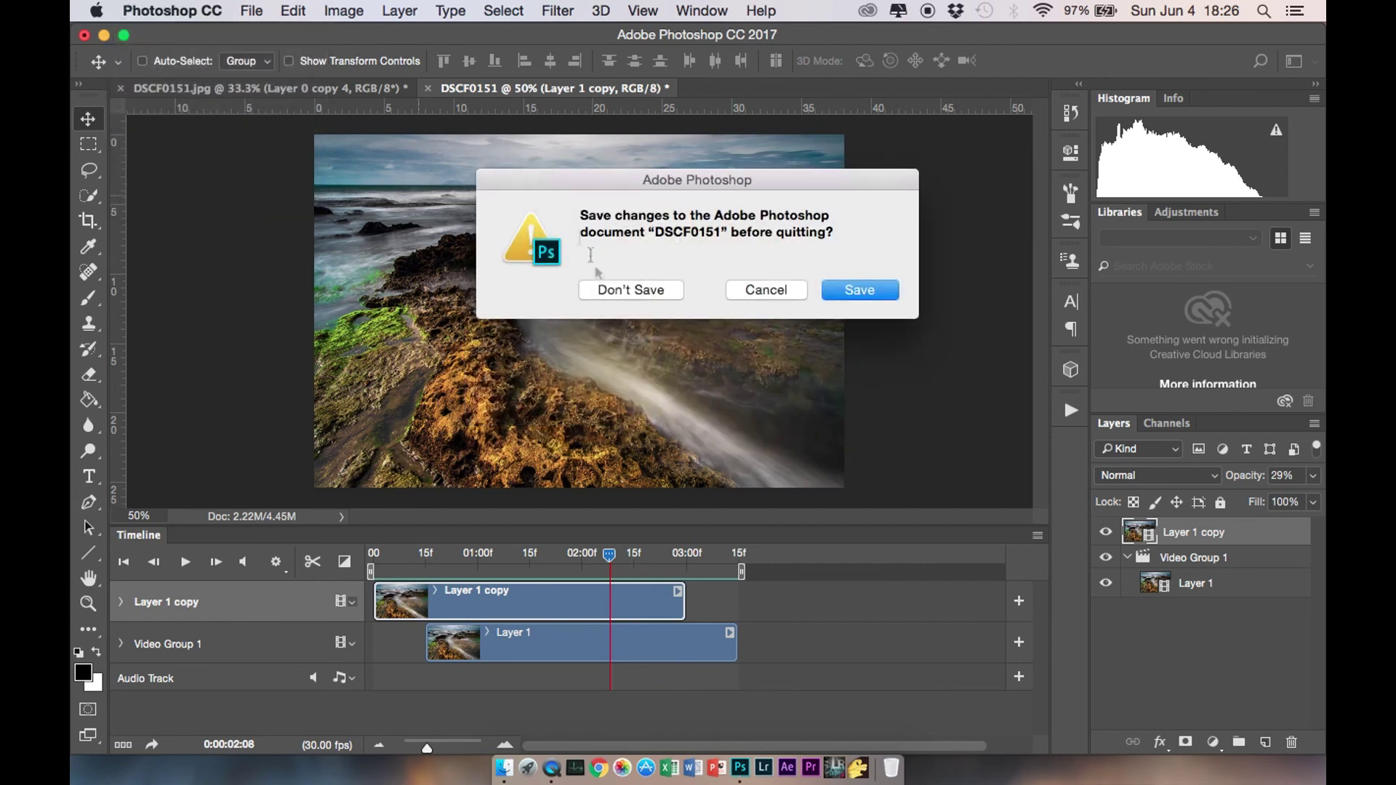
left_click(656, 291)
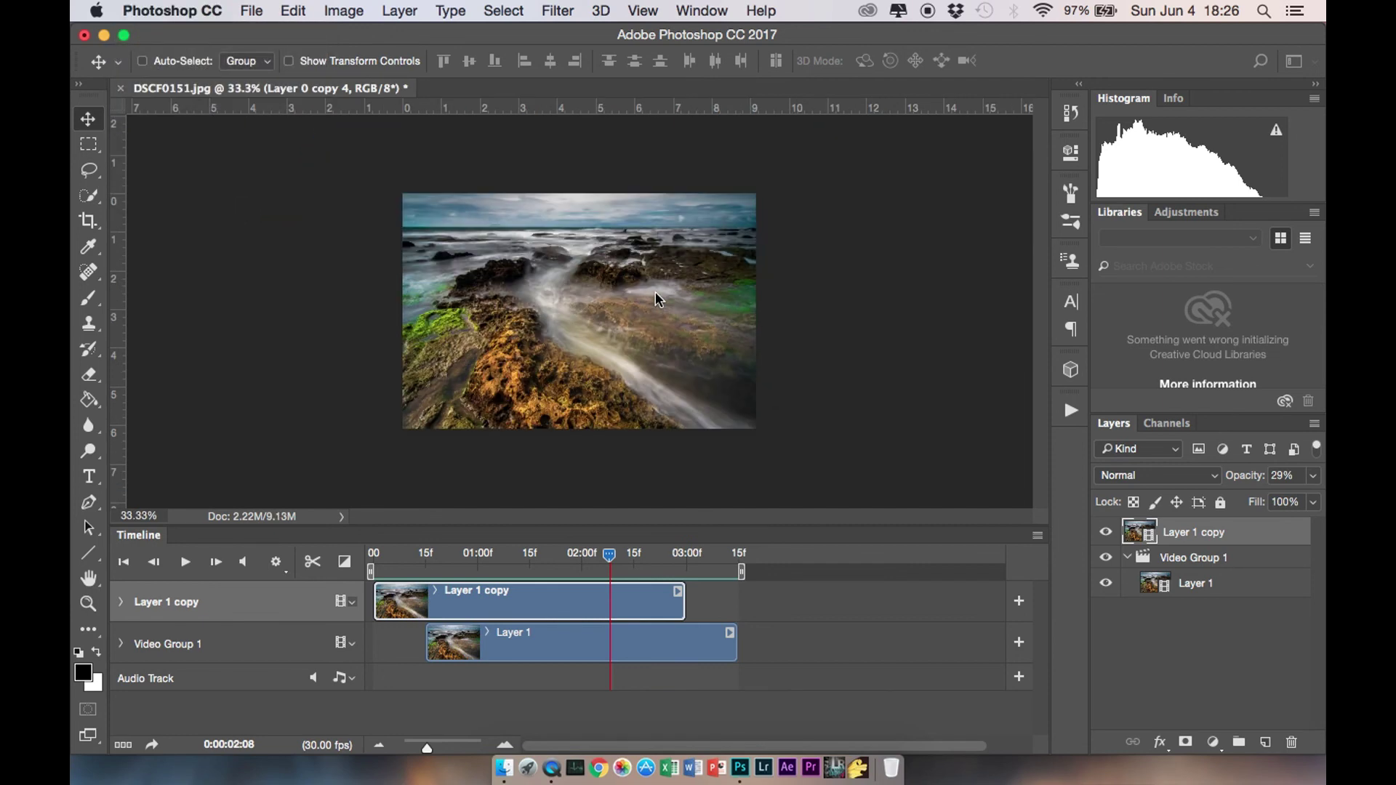
left_click(653, 290)
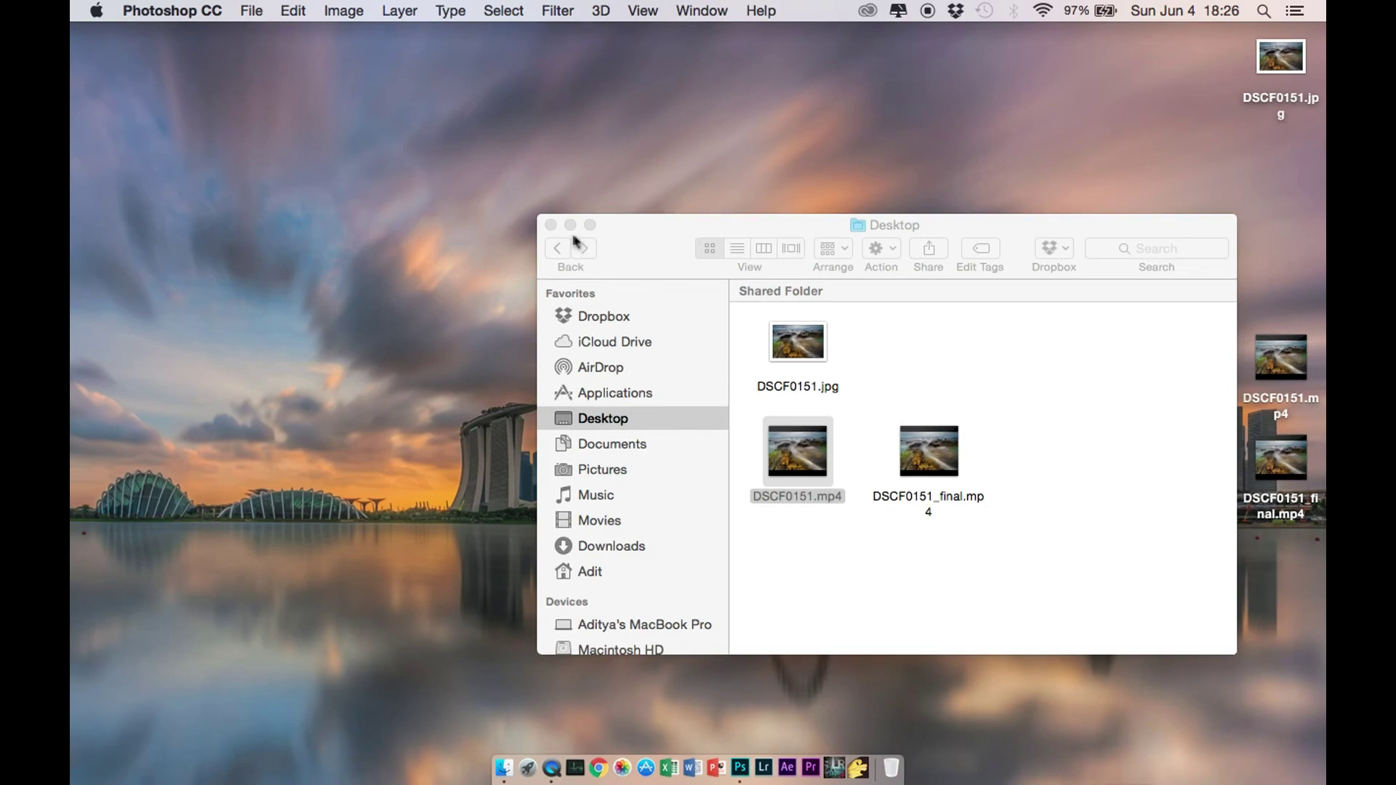
- Close the Desktop window and Quick Look DSCF0151_final.mp4 from the desktop
left_click(551, 225)
left_click(1297, 457)
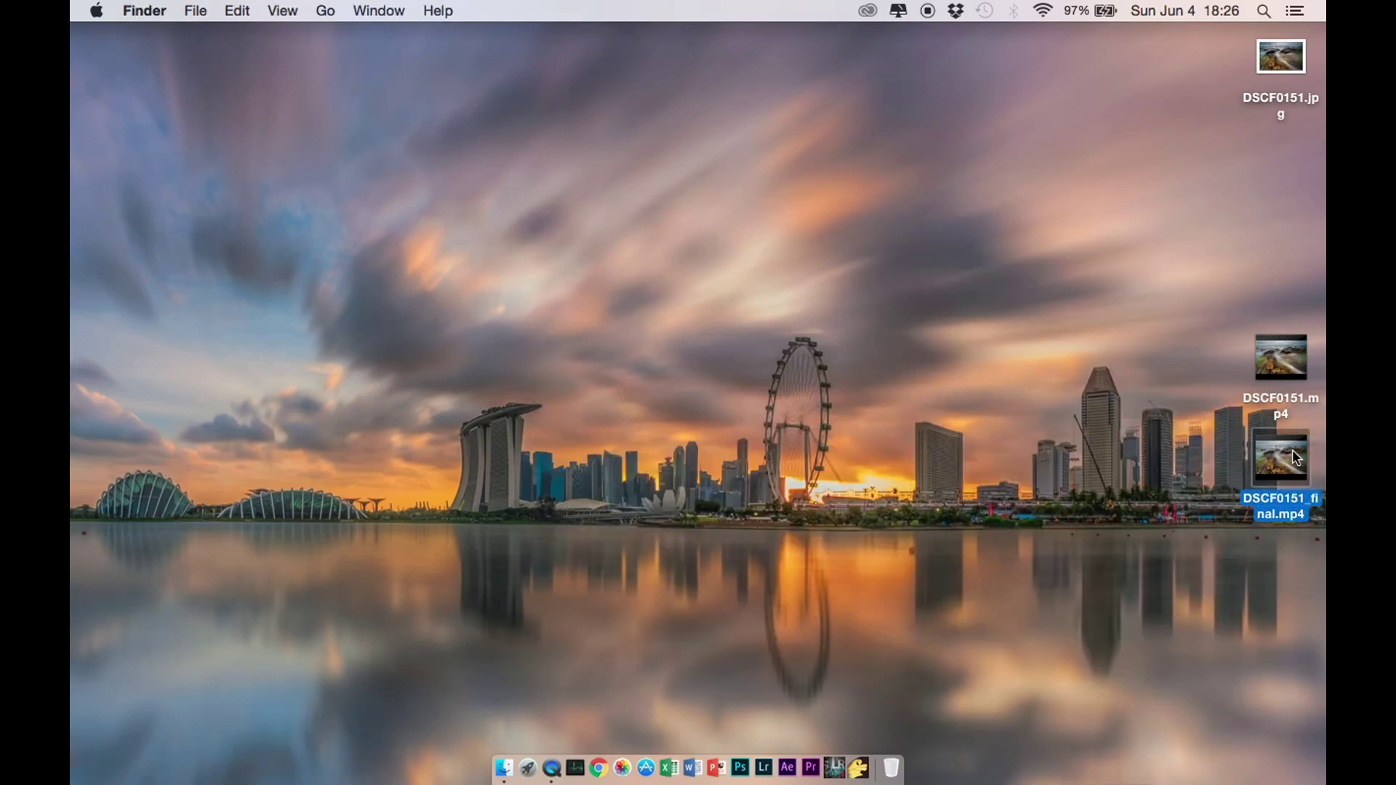
key("space")
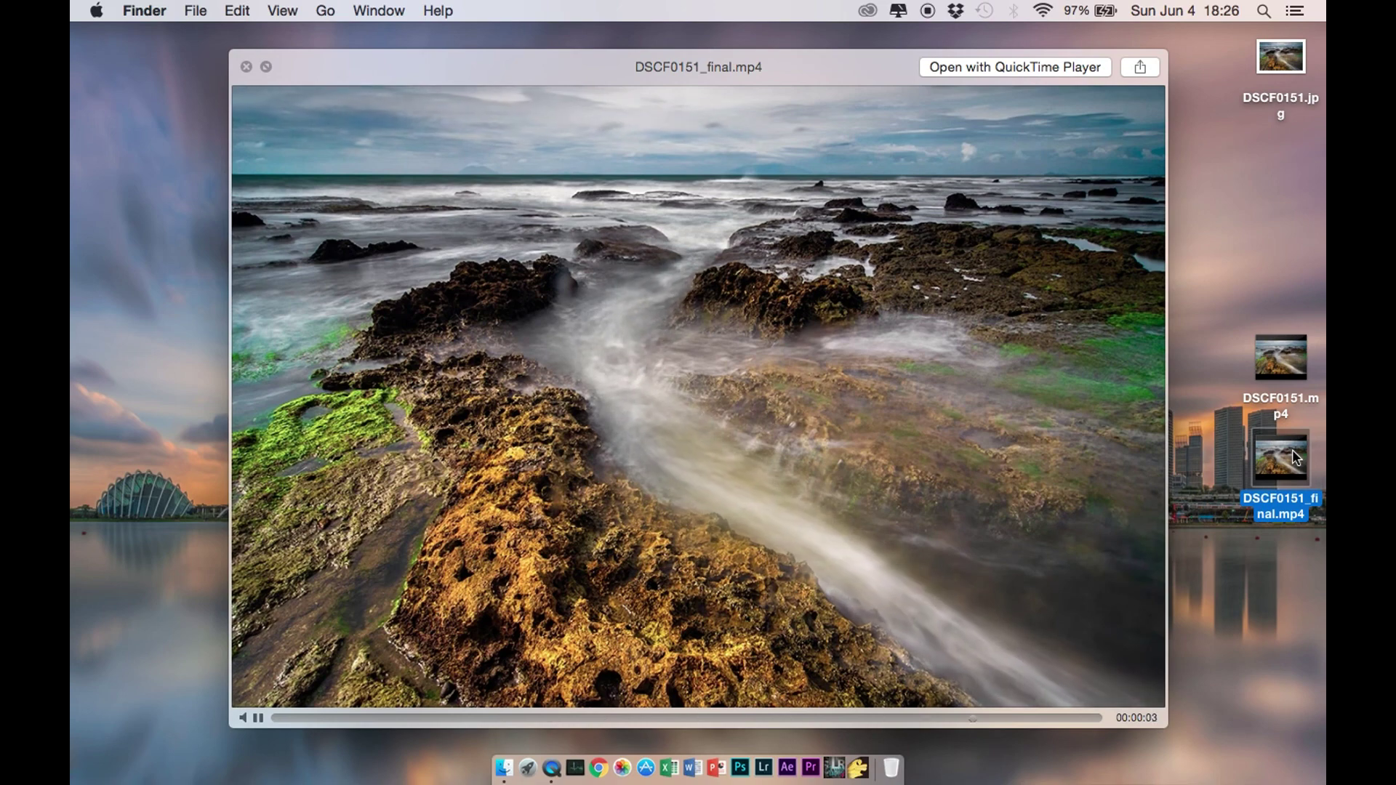
key("space")
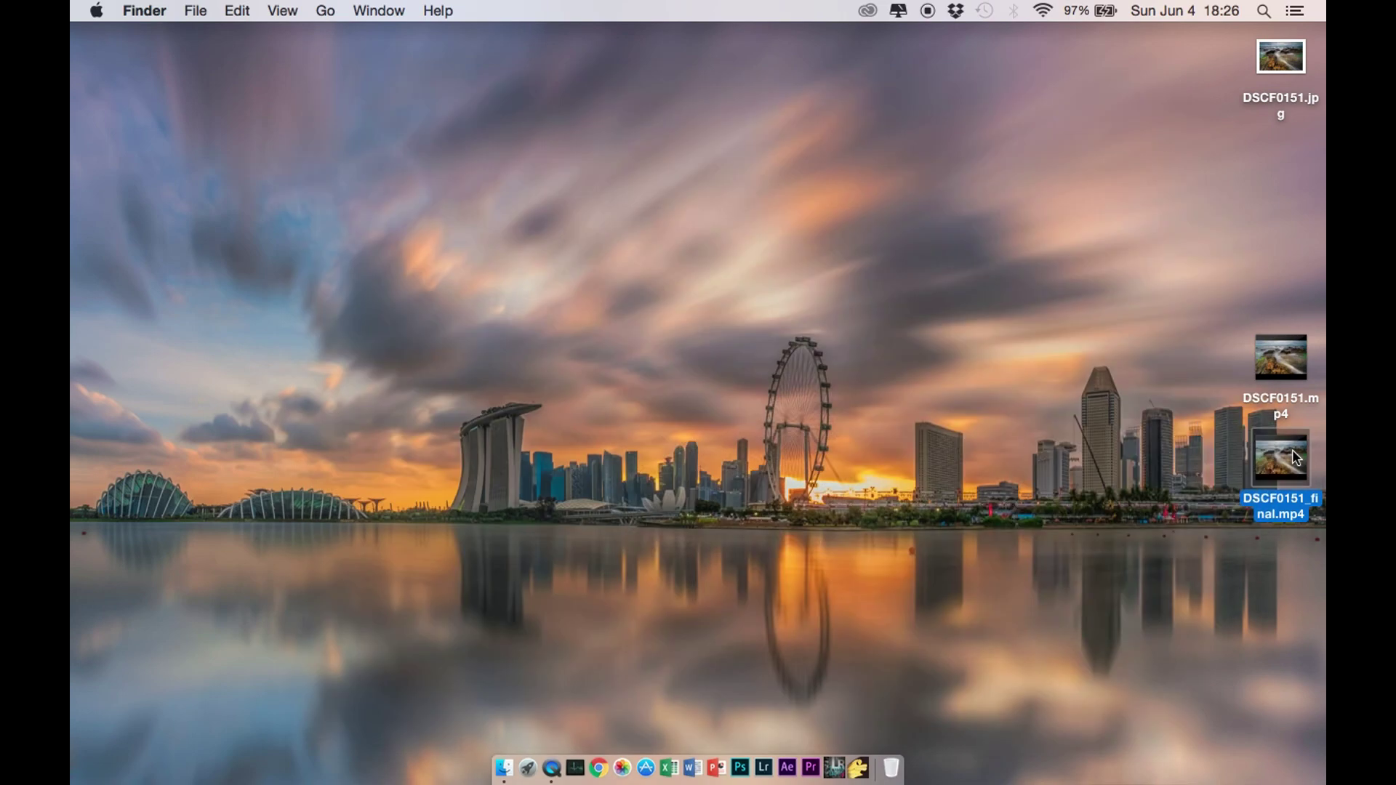